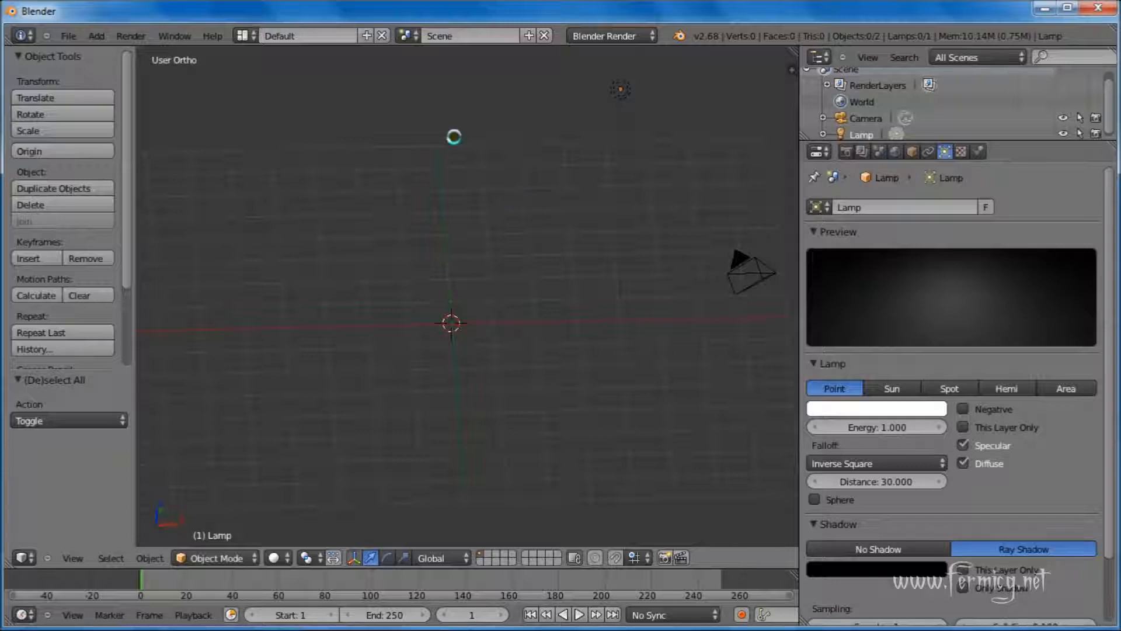
Set the default fonts path in the user preferences to C:\Windows\Fonts\
click(68, 36)
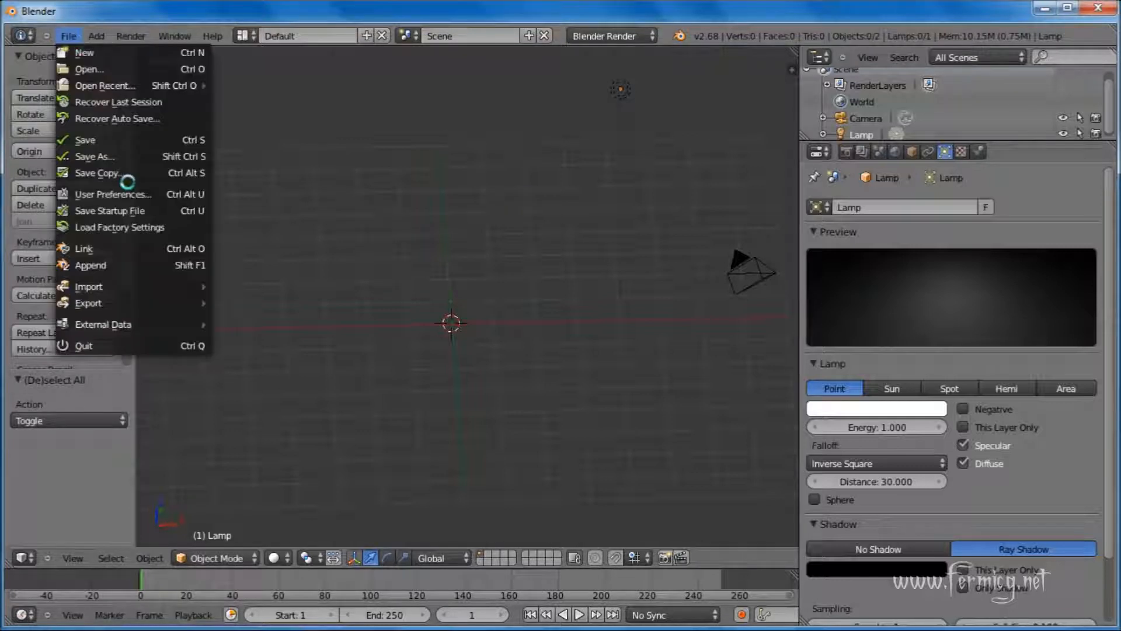
click(127, 193)
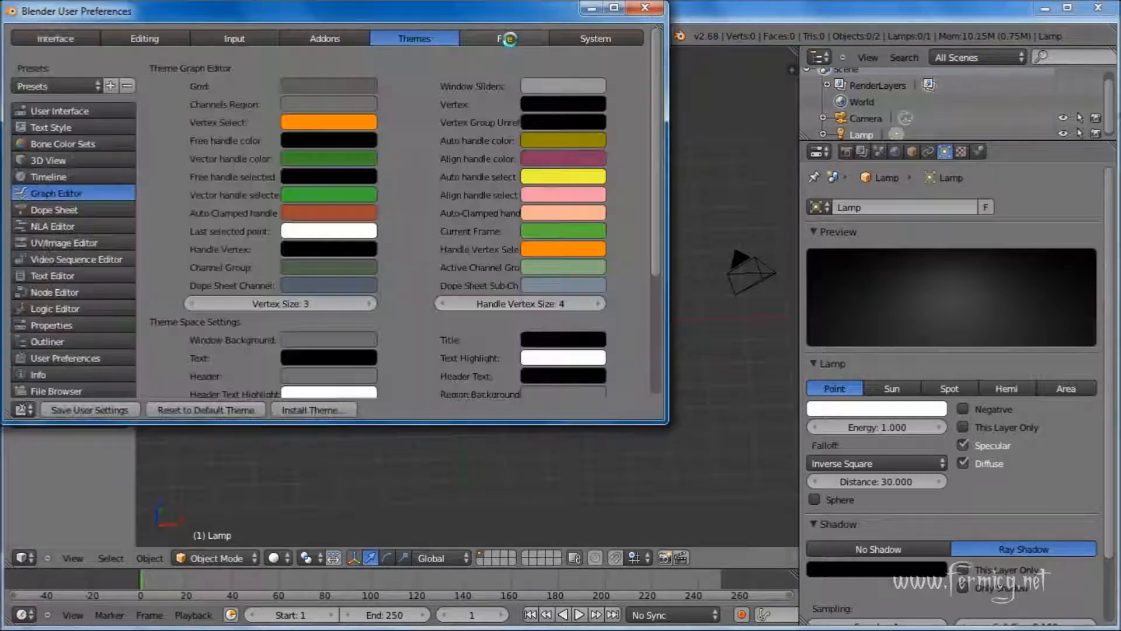
click(508, 39)
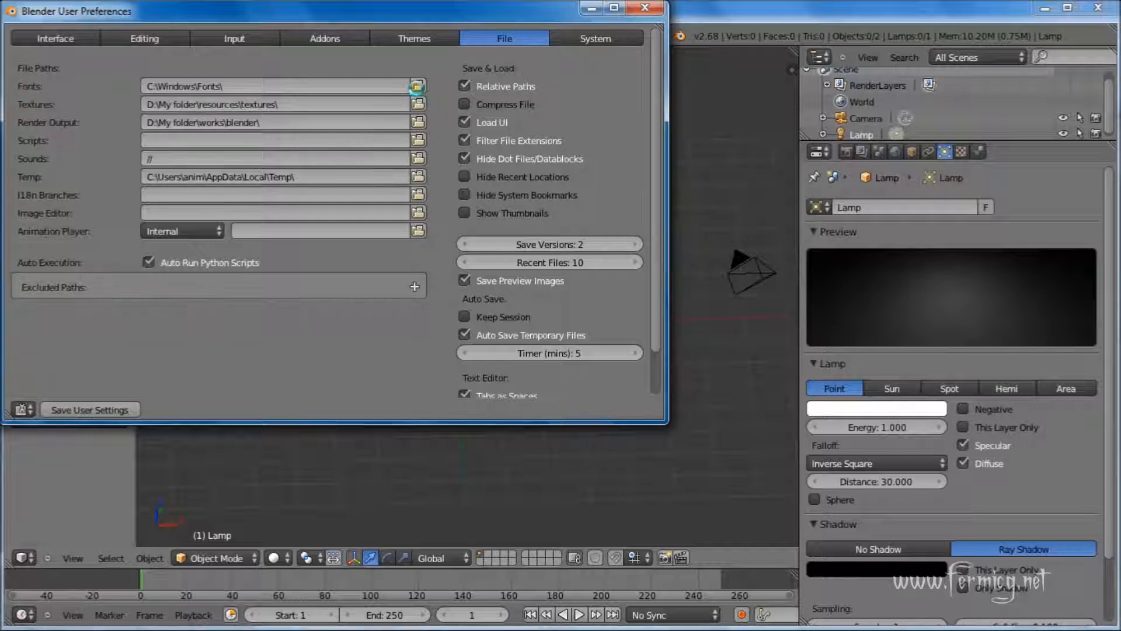
click(417, 87)
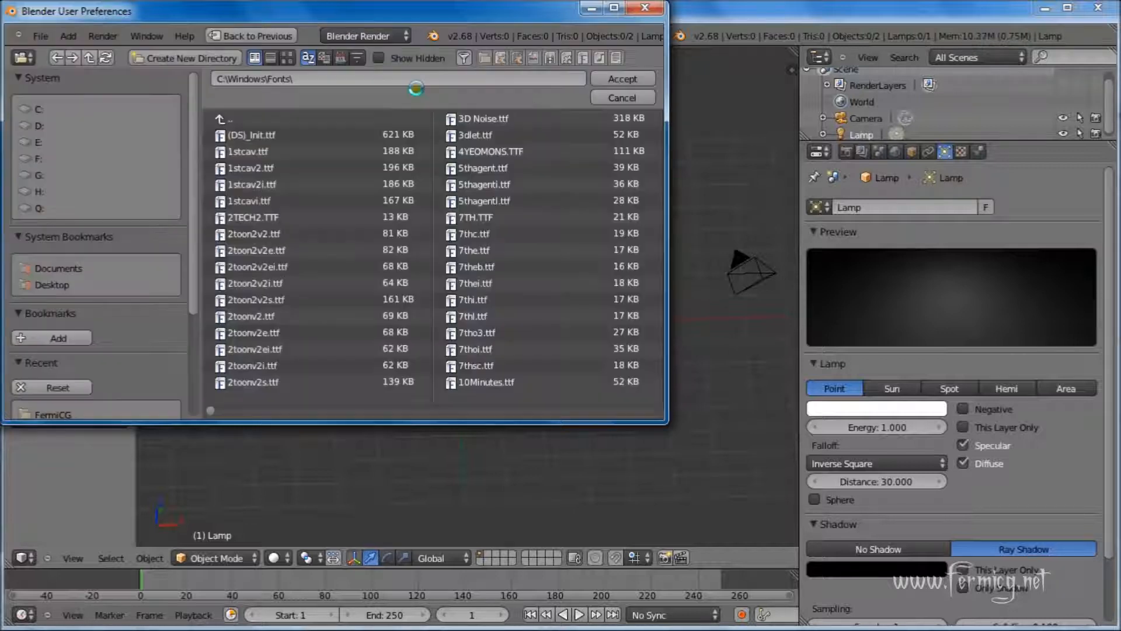
click(269, 117)
click(240, 381)
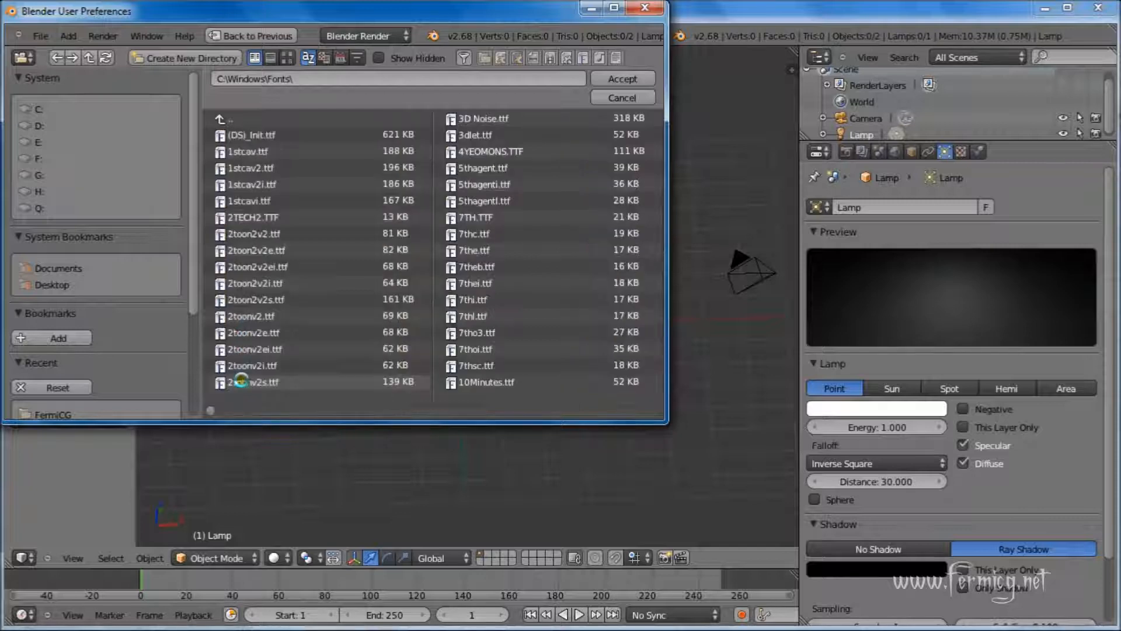
click(622, 79)
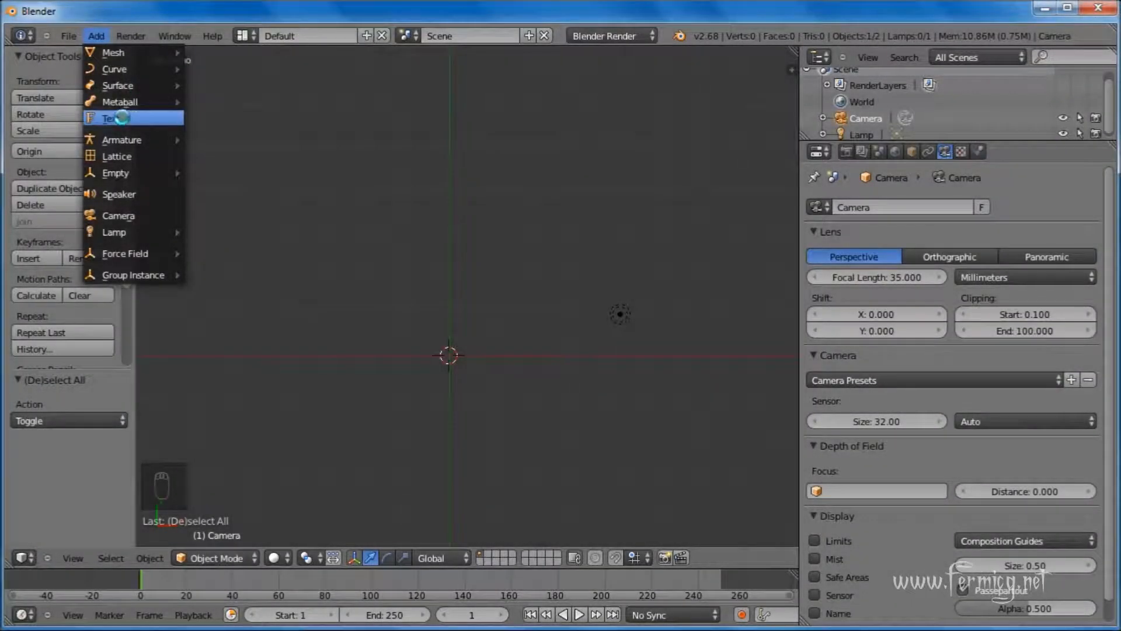
Add a text object at the 3D cursor and enter Edit Mode on it
click(122, 118)
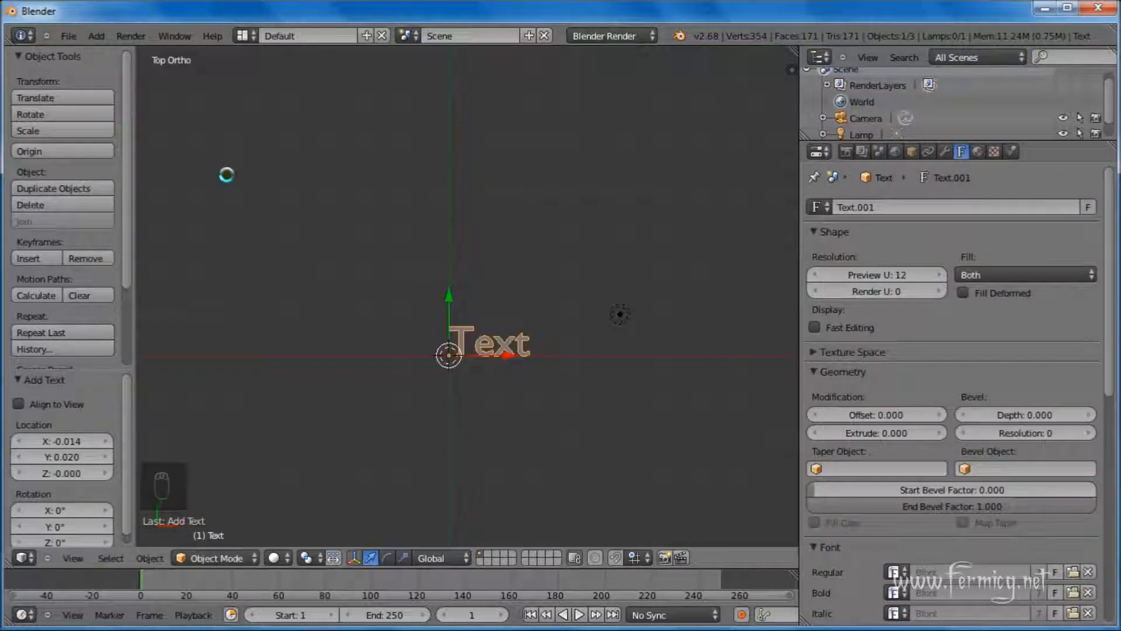
scroll(526, 365, up, 4)
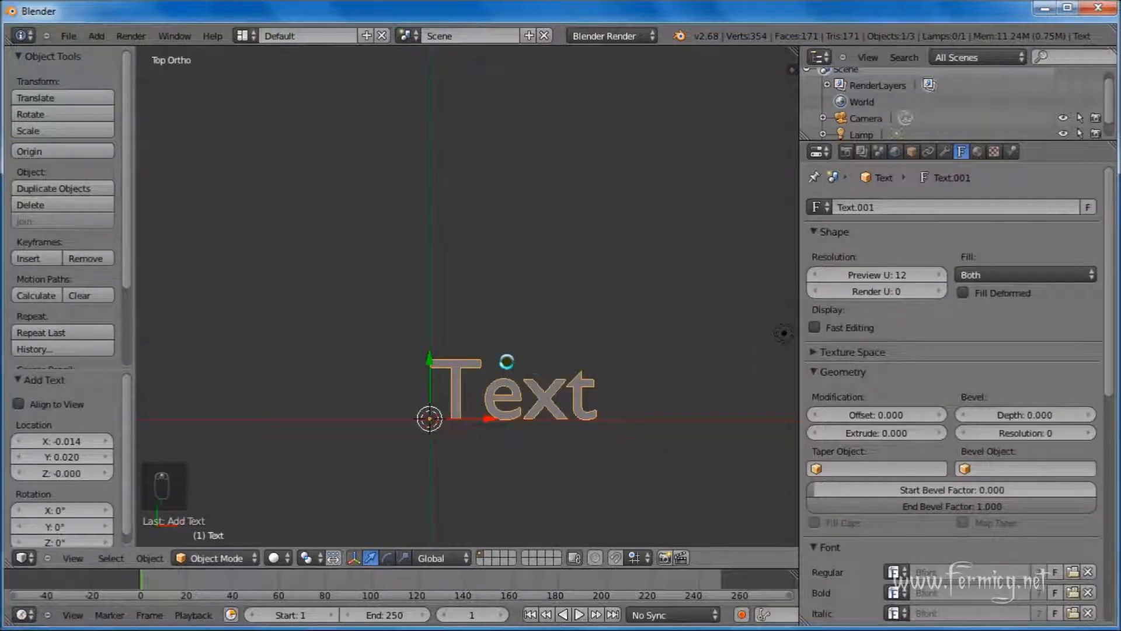
click(216, 558)
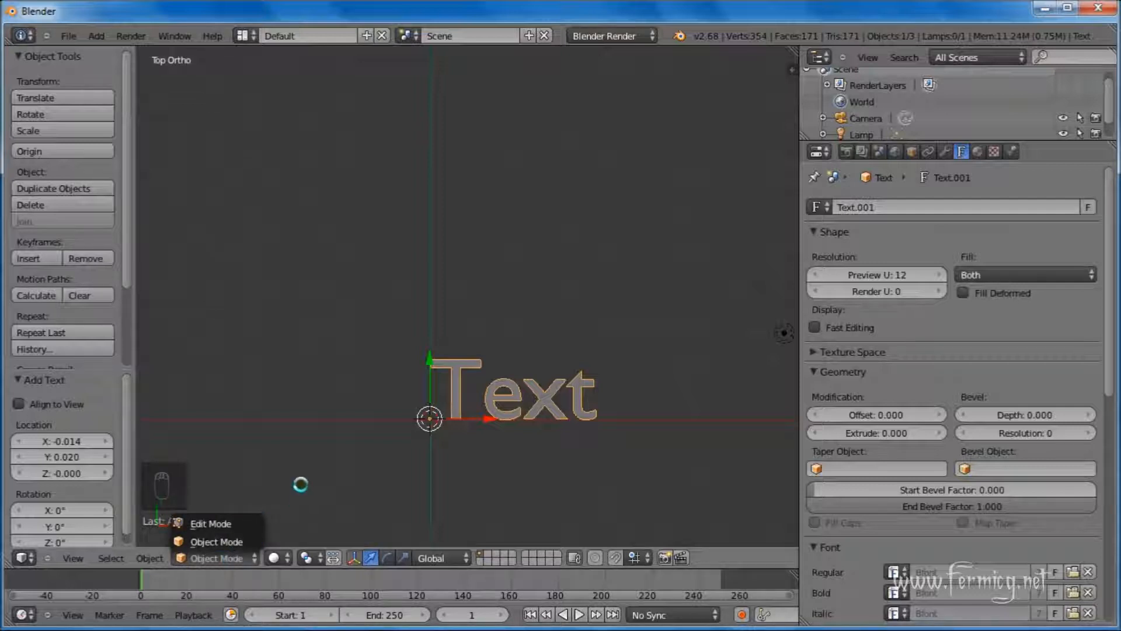
key(Tab)
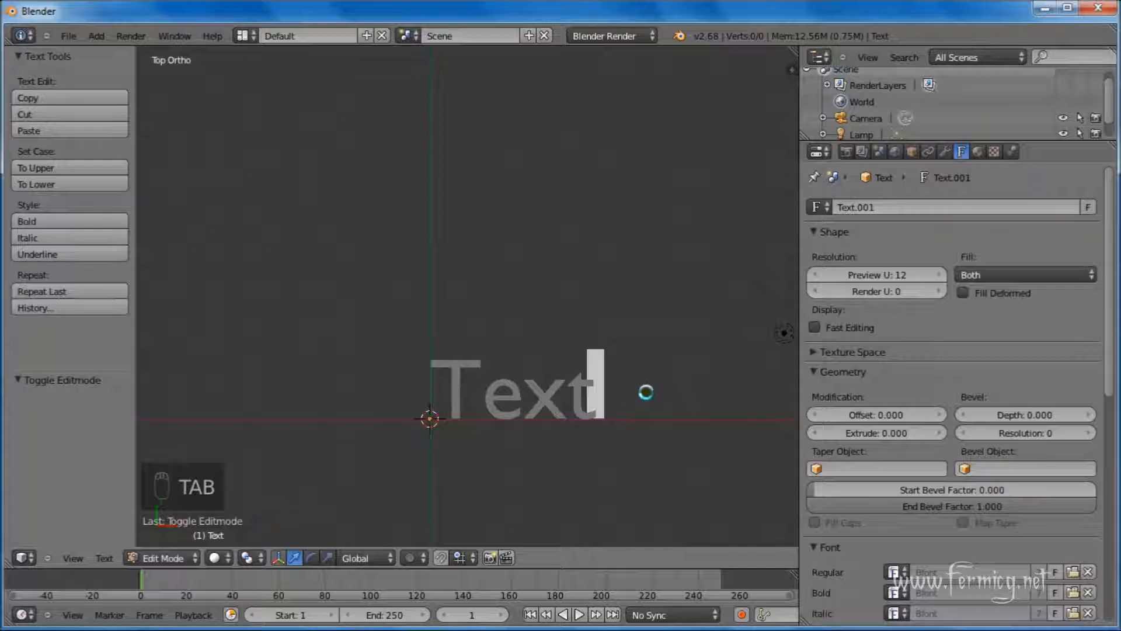
Replace the placeholder wording with "FermiCG.net" and return to Object Mode
key(BackSpace)
key(BackSpace)
key(BackSpace)
key(BackSpace)
key(BackSpace)
key(BackSpace)
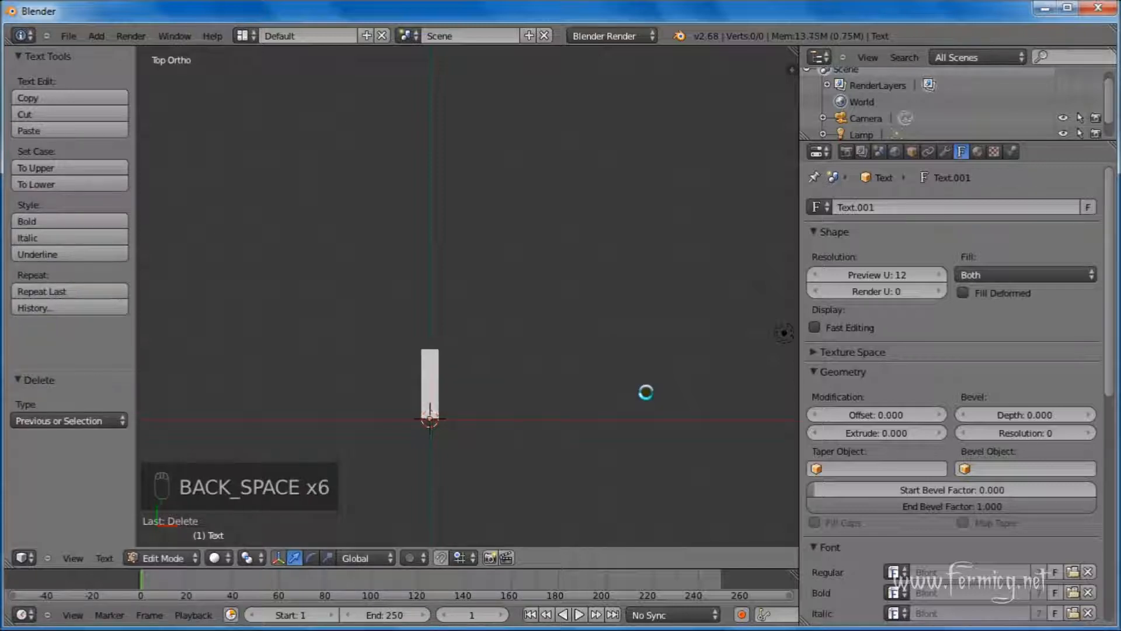
text(Fer)
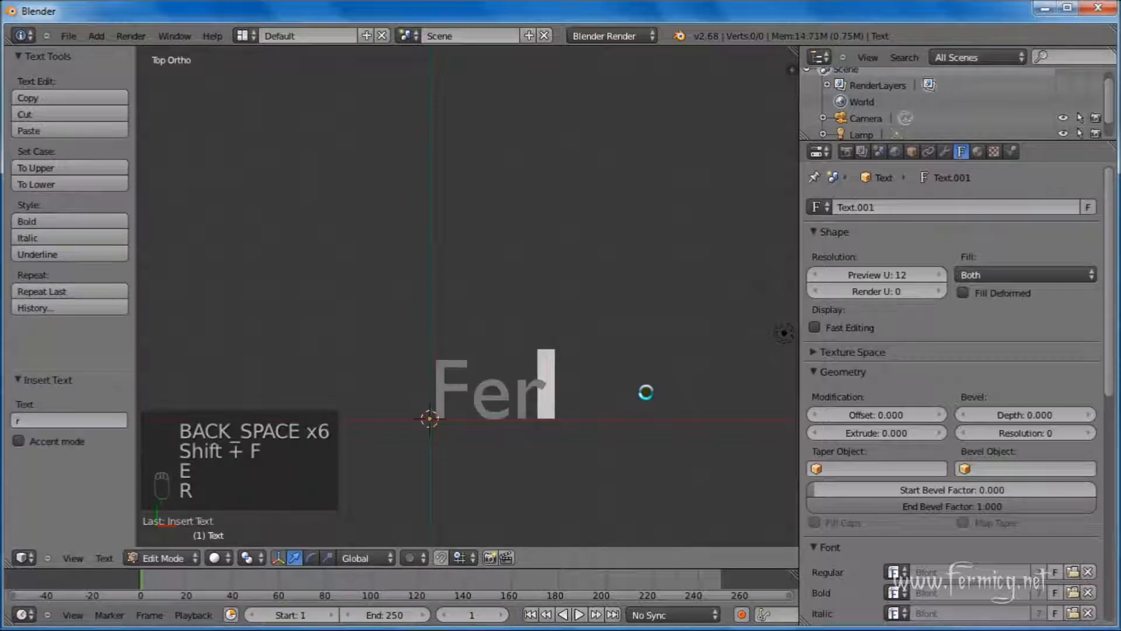
text(mi)
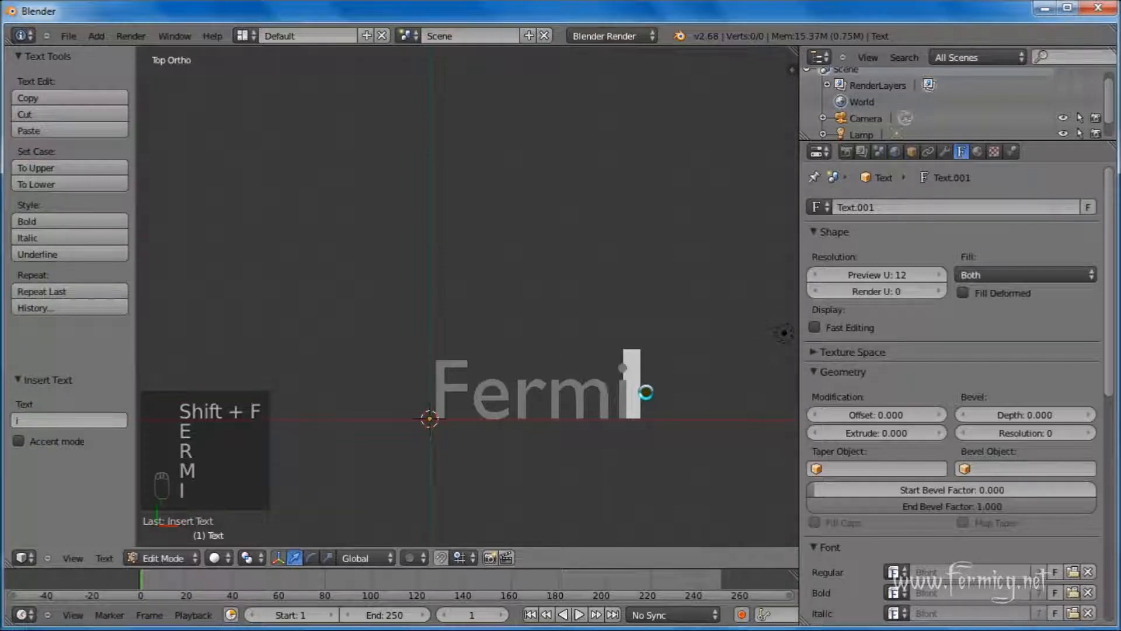
text(CG)
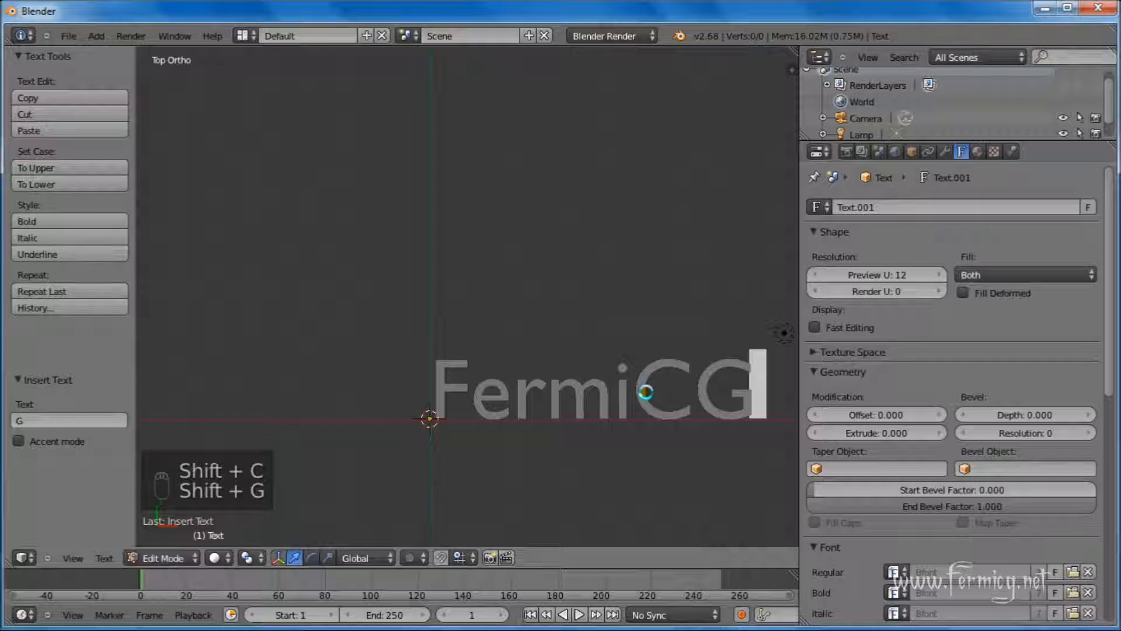
text(.net)
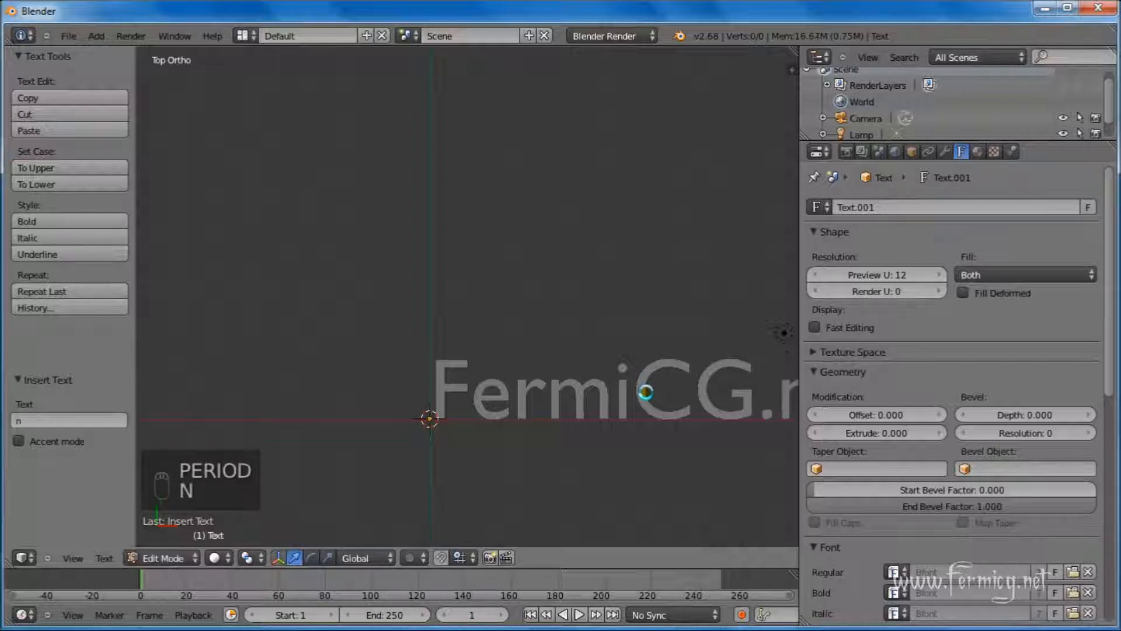
scroll(688, 346, down, 3)
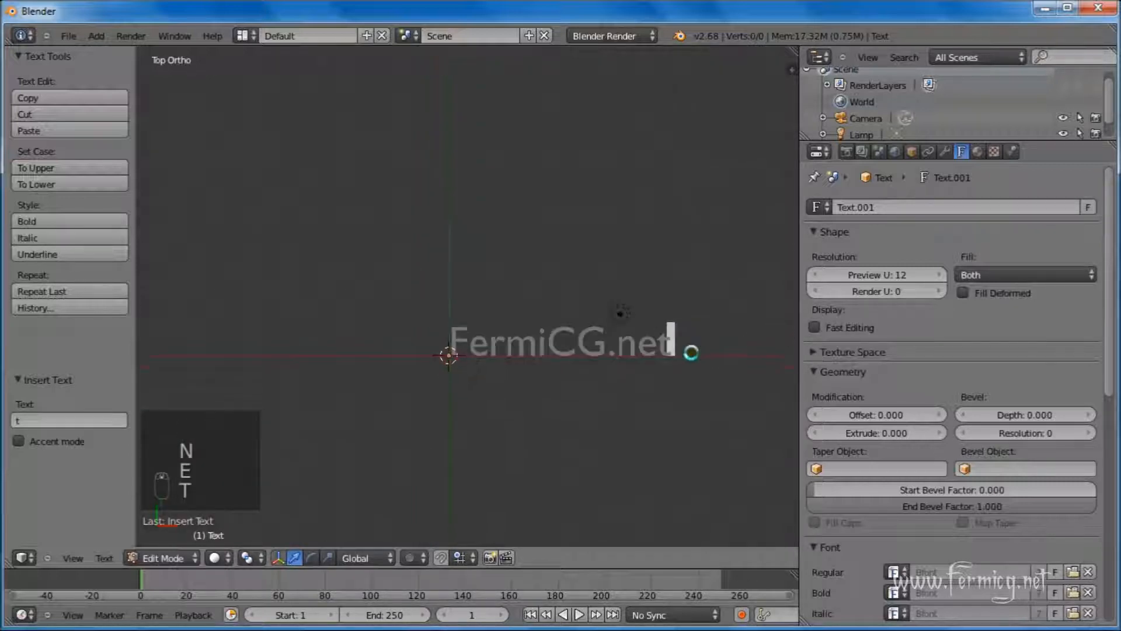
scroll(669, 393, up, 2)
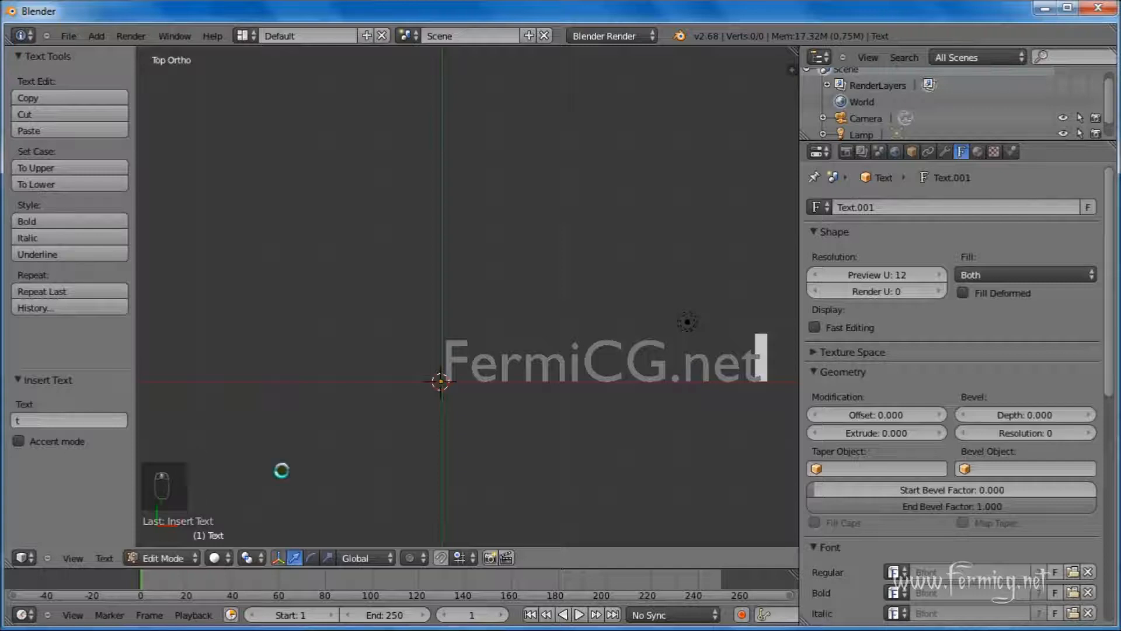
key(Tab)
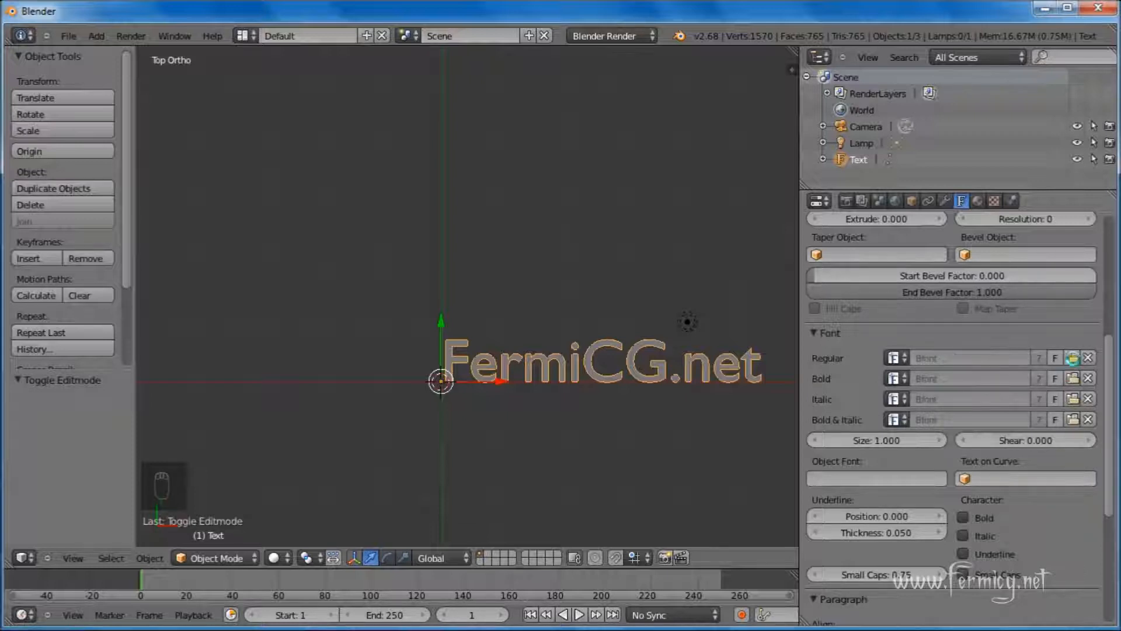
Load angsab.ttf (AngsanaNew-Bold) from C:\Windows\Fonts\ as the text's regular font
click(1073, 358)
scroll(854, 400, down, 5)
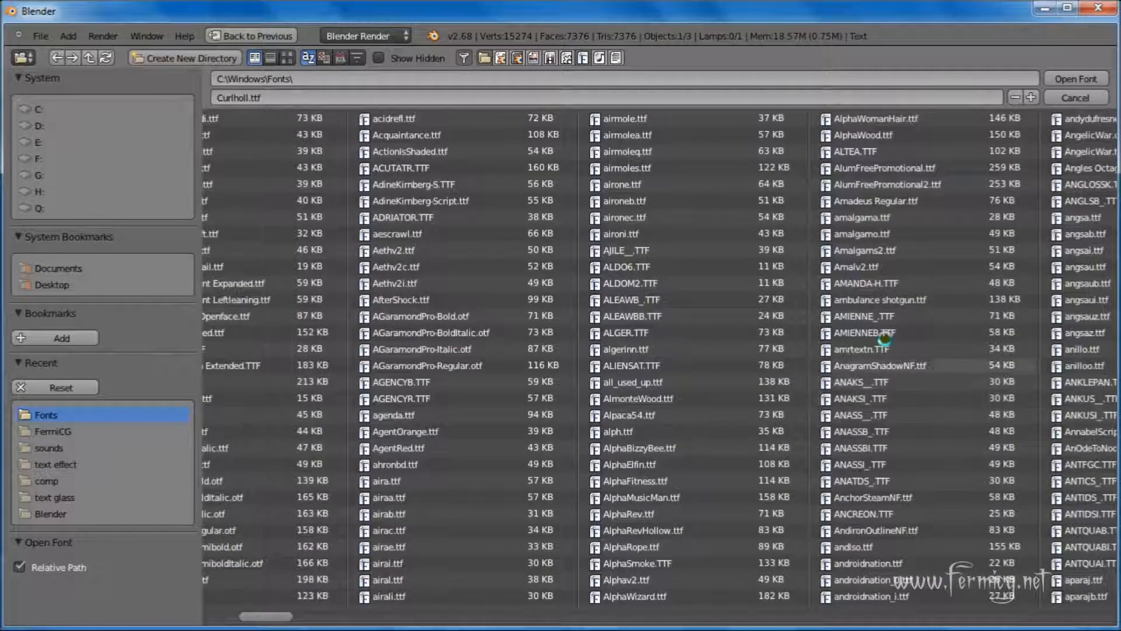
click(1079, 234)
click(1054, 77)
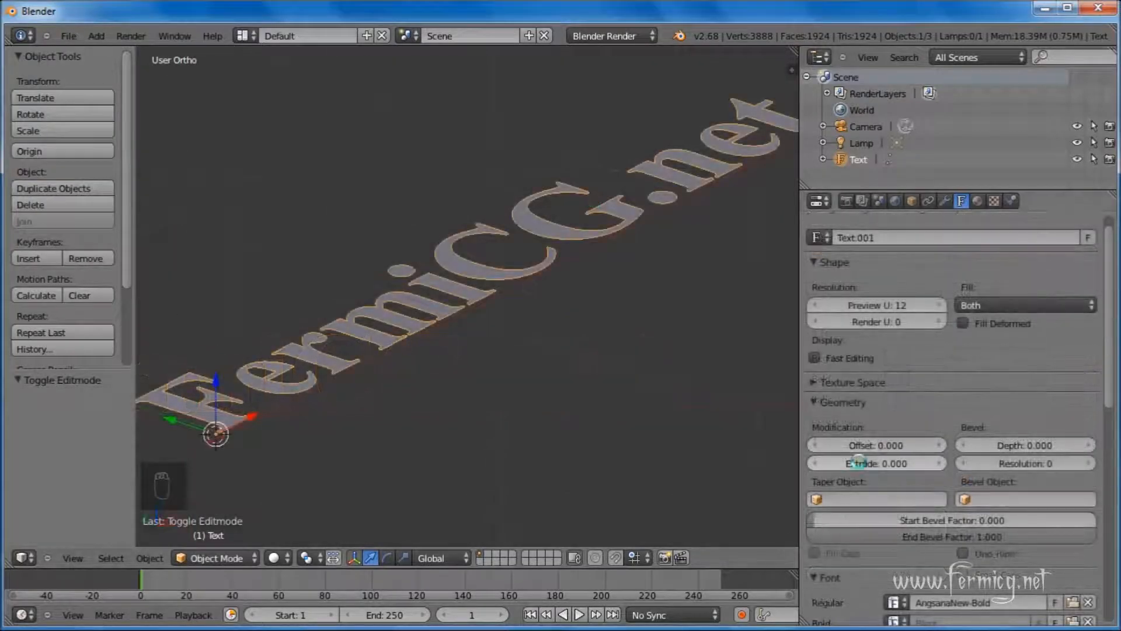
Extrude the text geometry by 0.05 to give the letters thickness
click(886, 465)
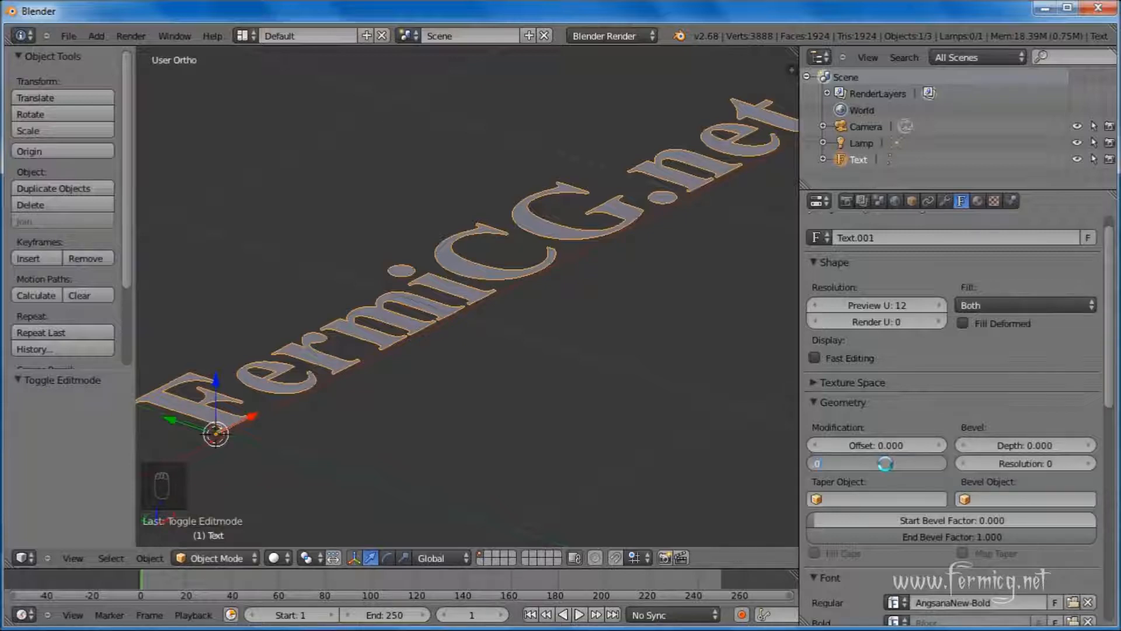
text(.05)
key(Return)
middle_drag(771, 445, 153, 514)
scroll(594, 423, down, 2)
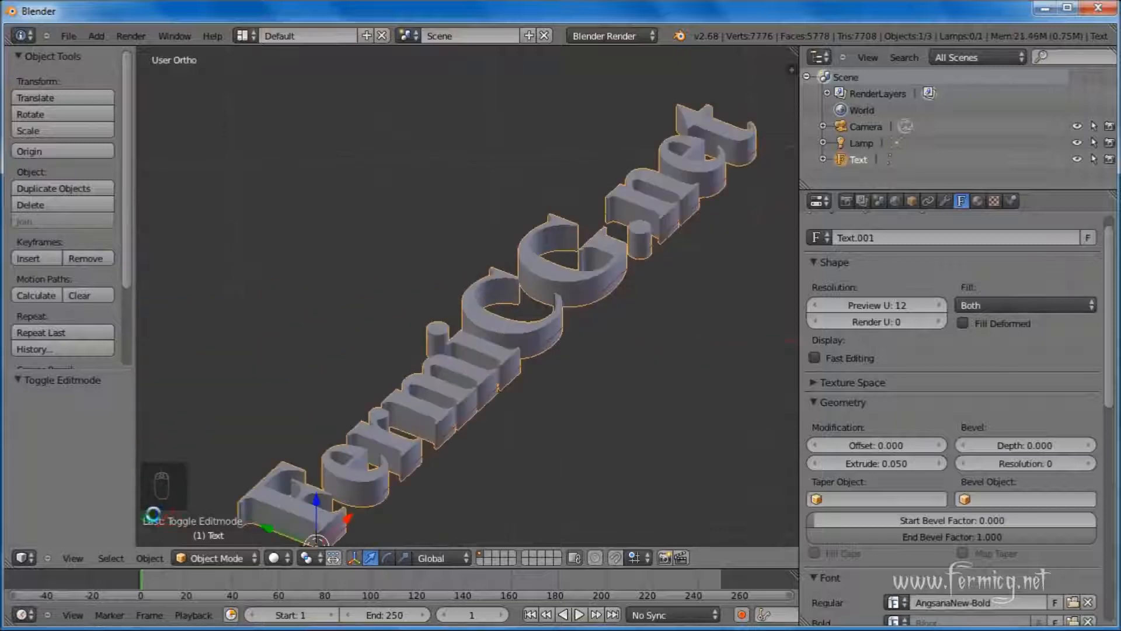
Convert the extruded text object to a mesh and check it in wireframe display
click(150, 558)
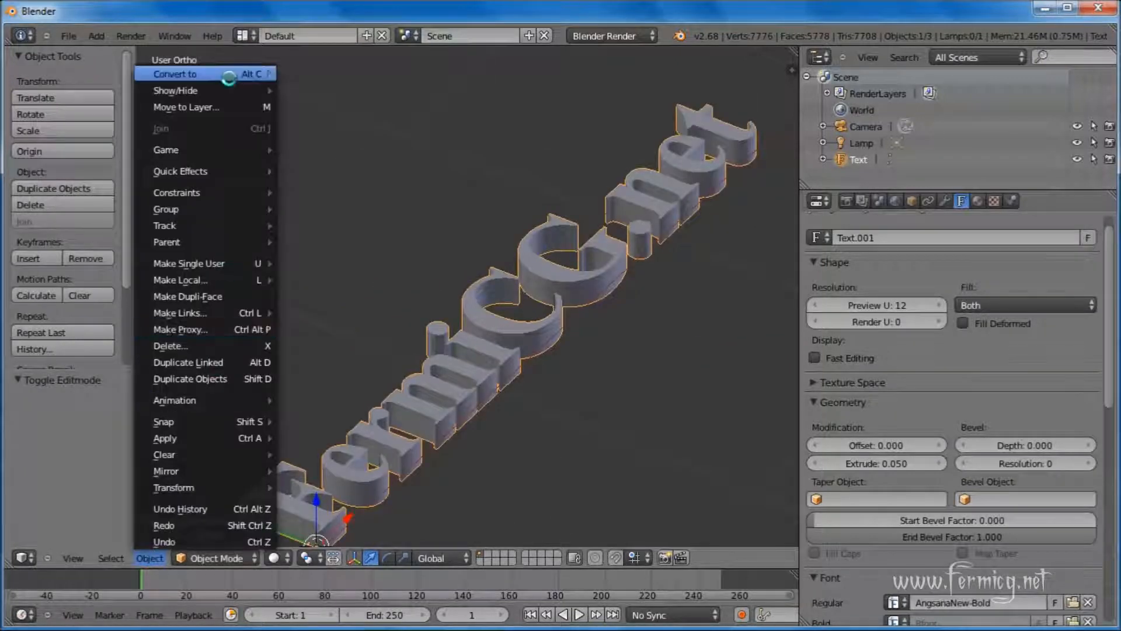
mouse_move(228, 77)
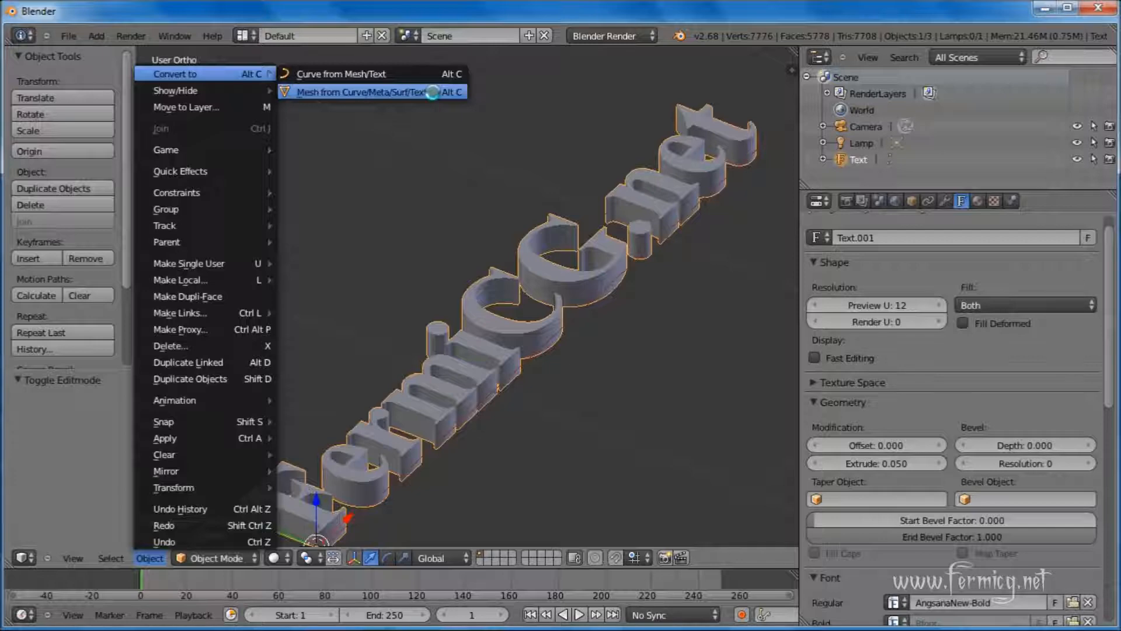
click(432, 92)
key(z)
key(z)
key(z)
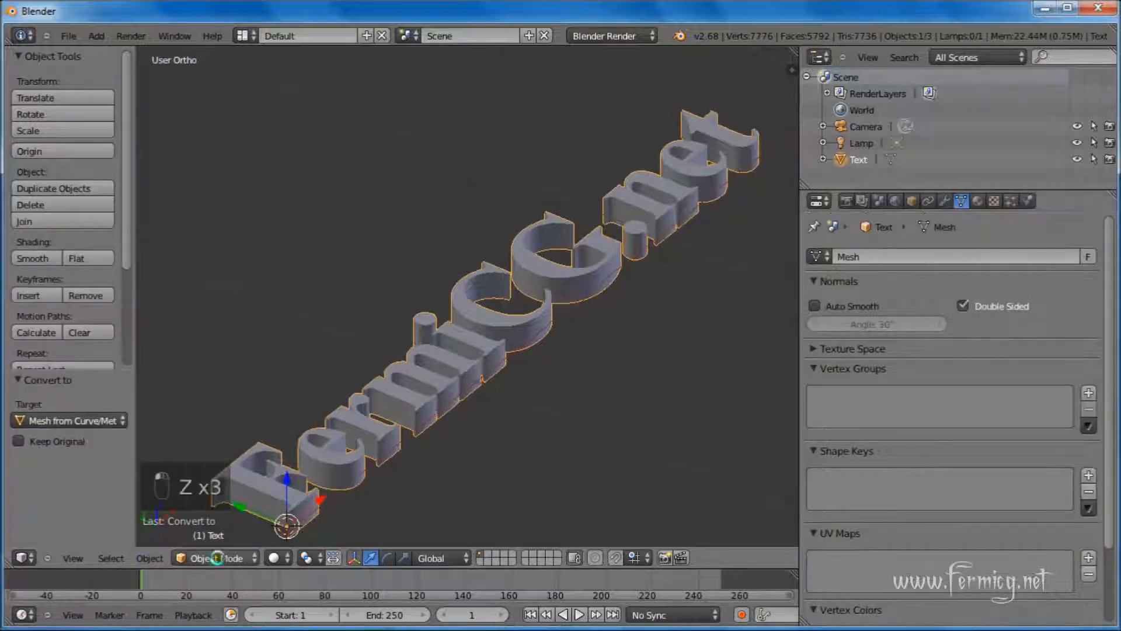
Examine the converted letters' mesh topology in Edit Mode, then return to Object Mode
click(217, 558)
click(220, 524)
middle_drag(590, 435, 496, 343)
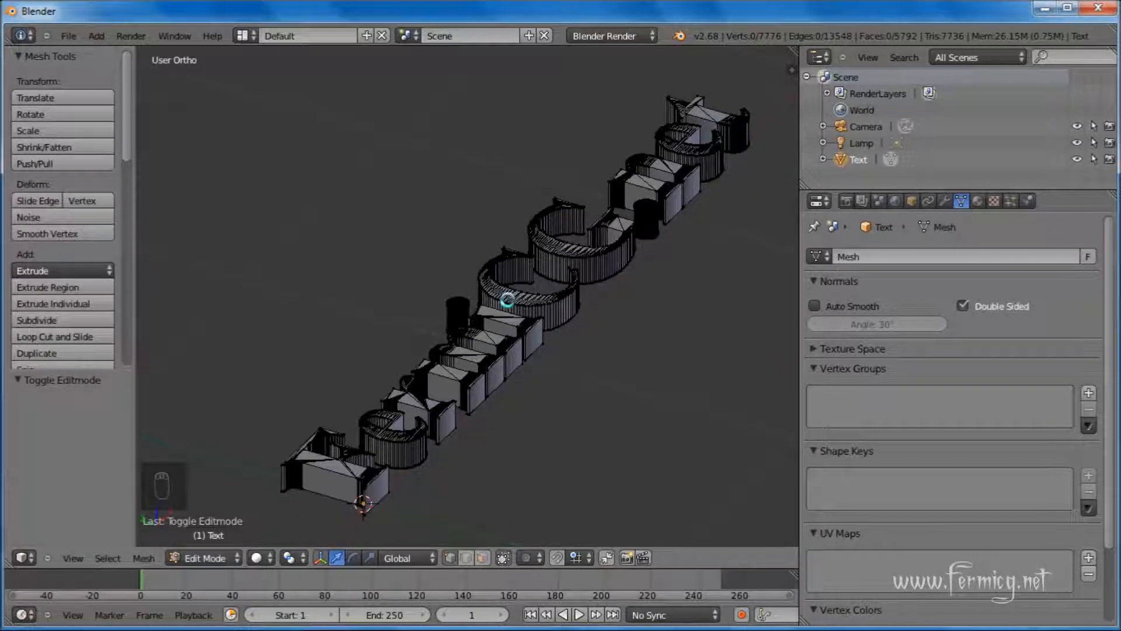
scroll(538, 394, up, 4)
scroll(539, 395, up, 2)
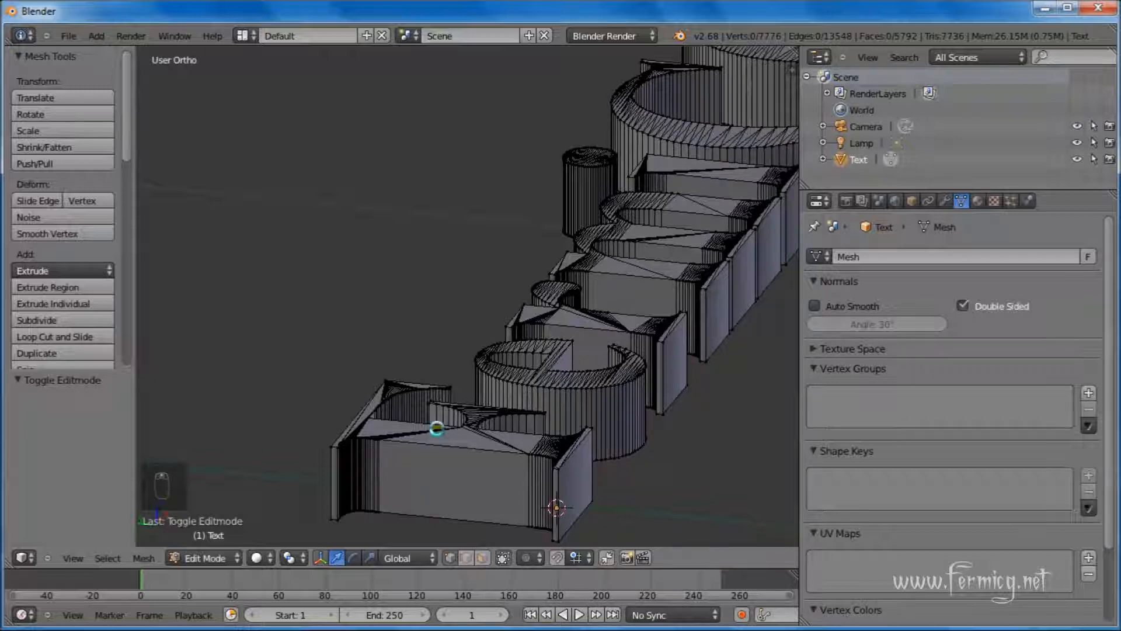
middle_drag(465, 433, 477, 481)
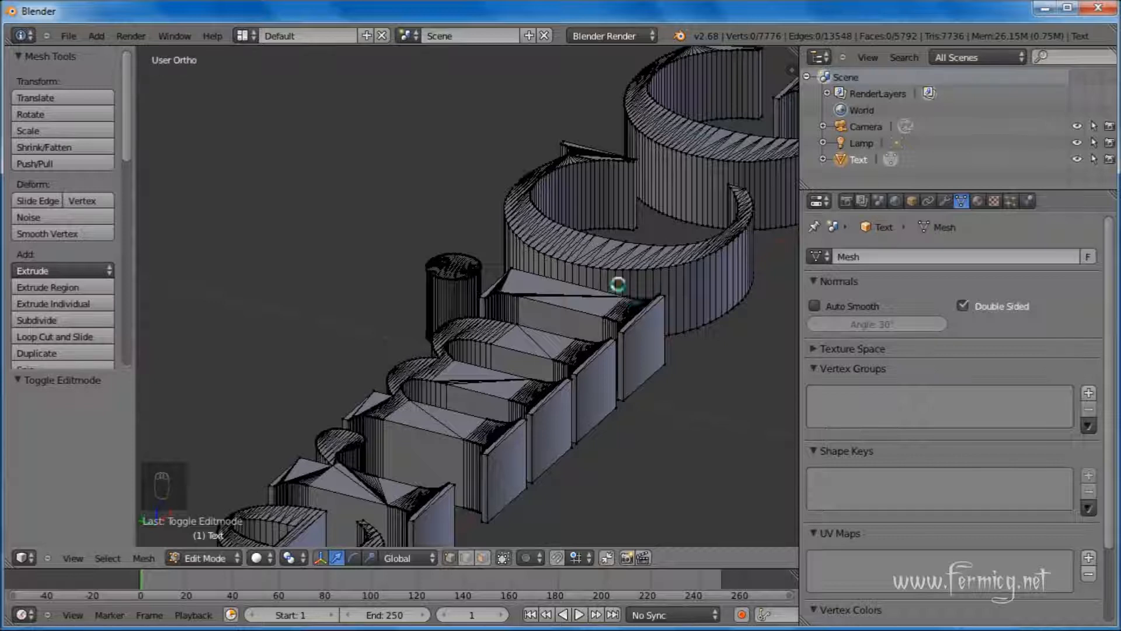
middle_drag(615, 283, 668, 276)
middle_drag(676, 345, 579, 362)
click(221, 556)
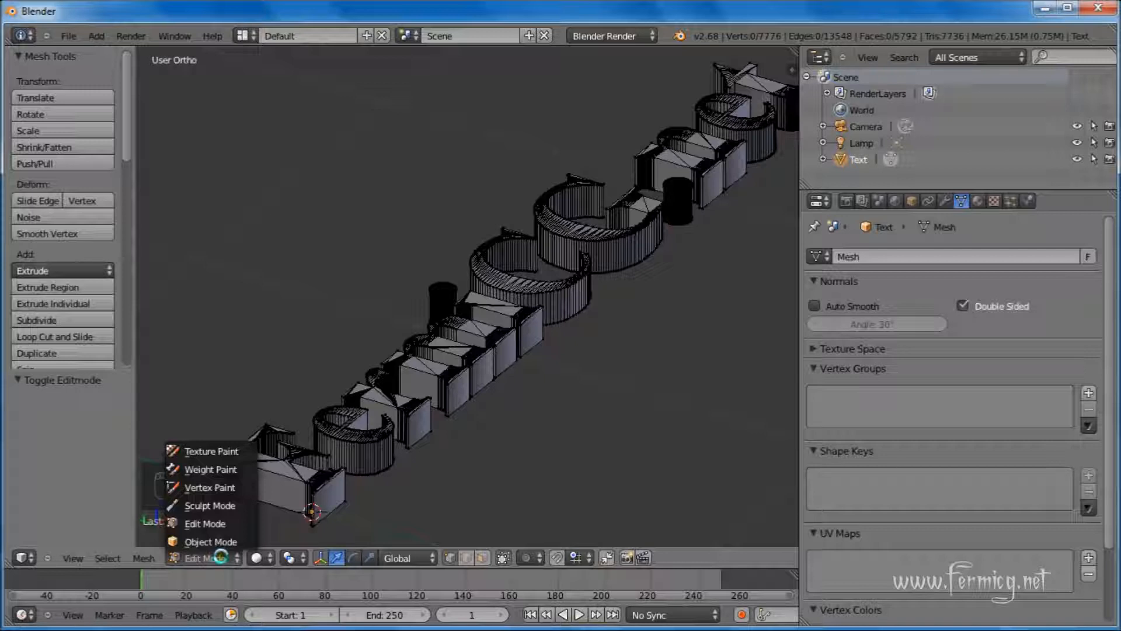
click(211, 541)
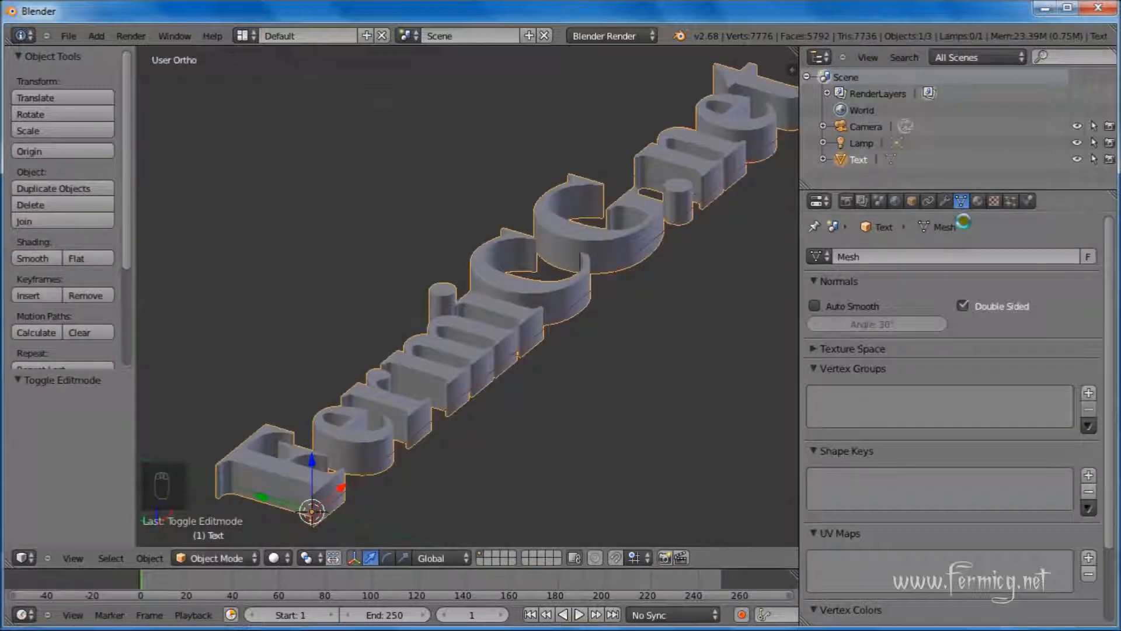
Add a Remesh modifier to the text mesh and turn off Remove Disconnected Pieces
click(945, 200)
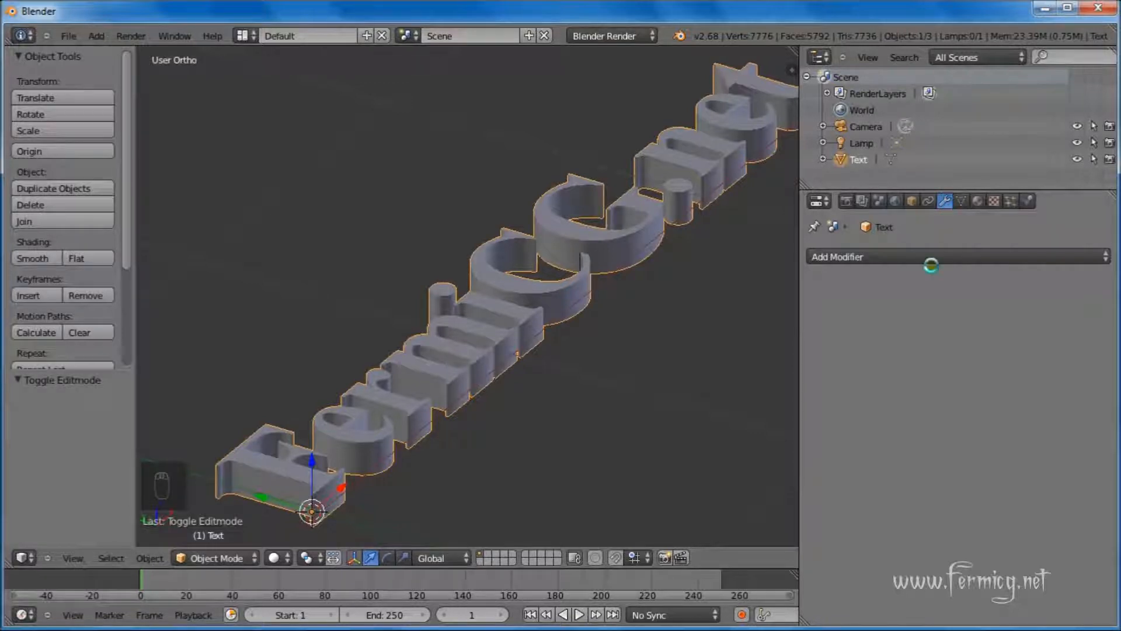
click(932, 258)
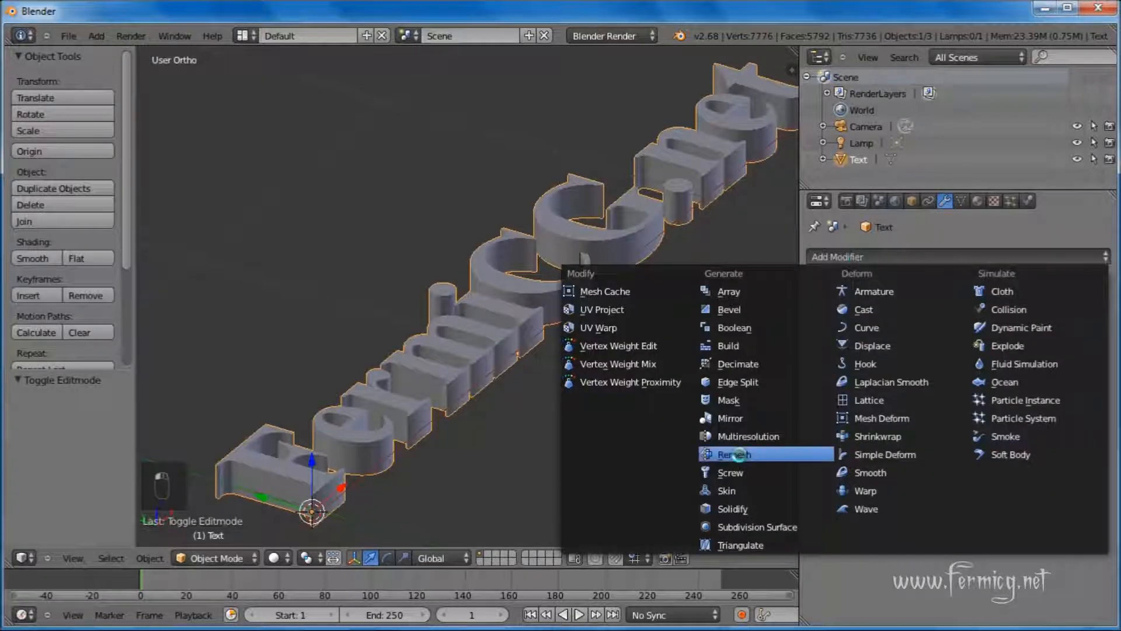
click(738, 455)
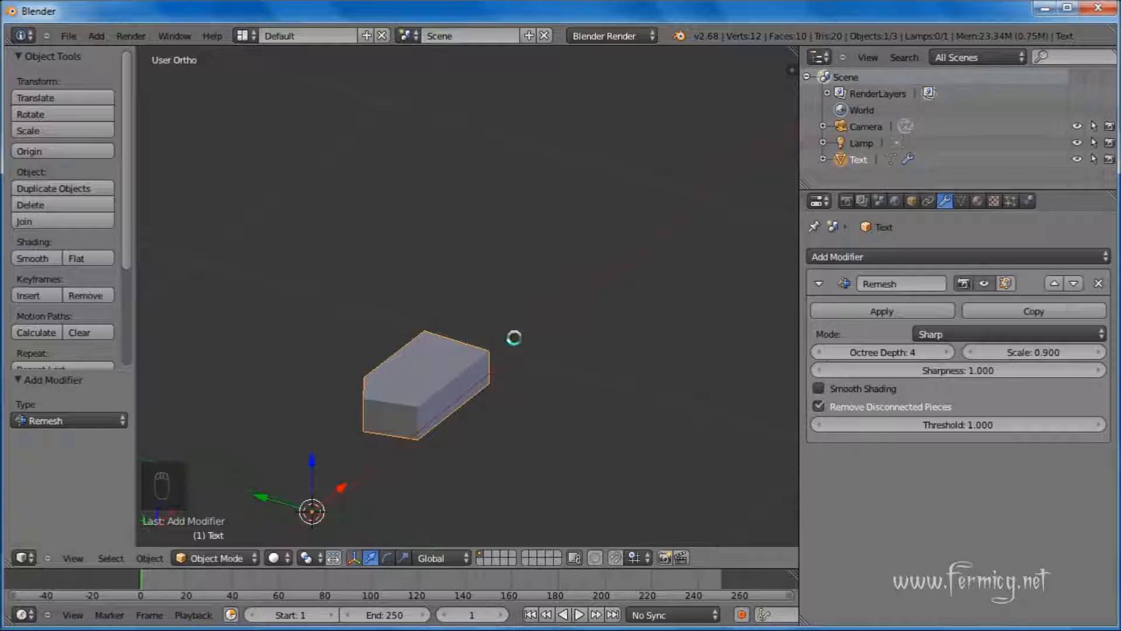
middle_drag(514, 338, 769, 327)
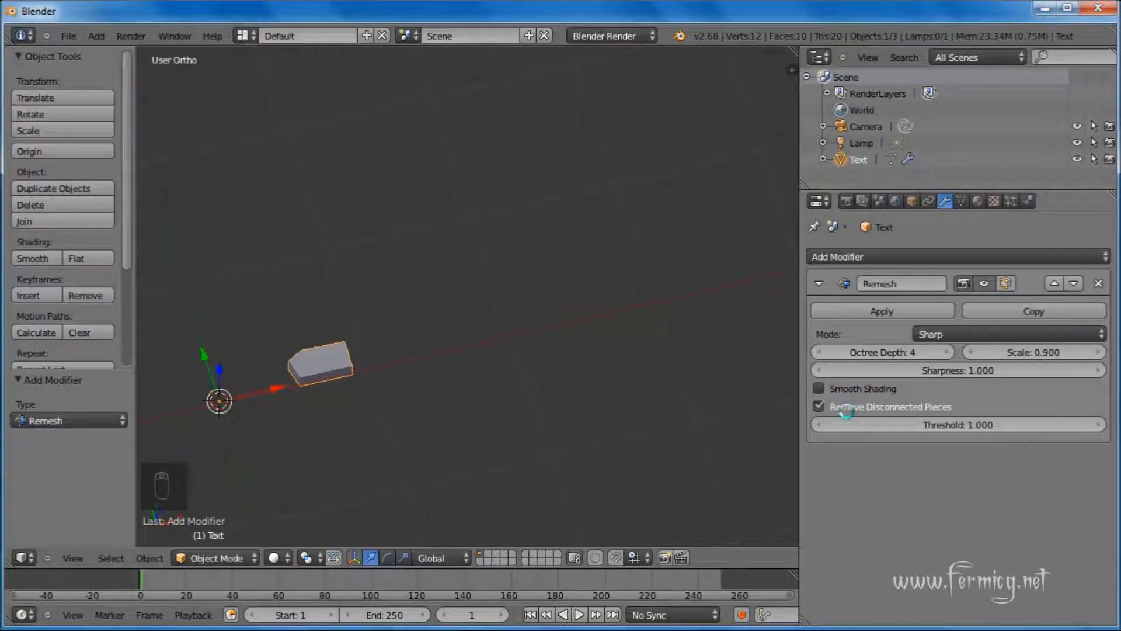
click(818, 406)
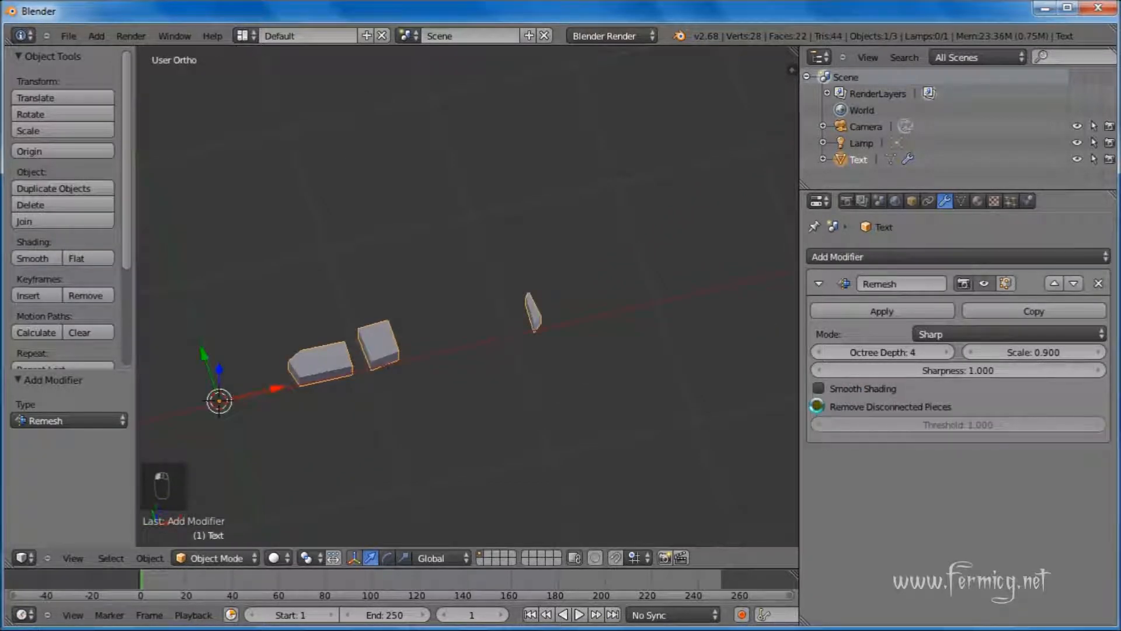
Set the Remesh modifier's octree depth to 8 and inspect the letters in wireframe display
scroll(526, 360, down, 1)
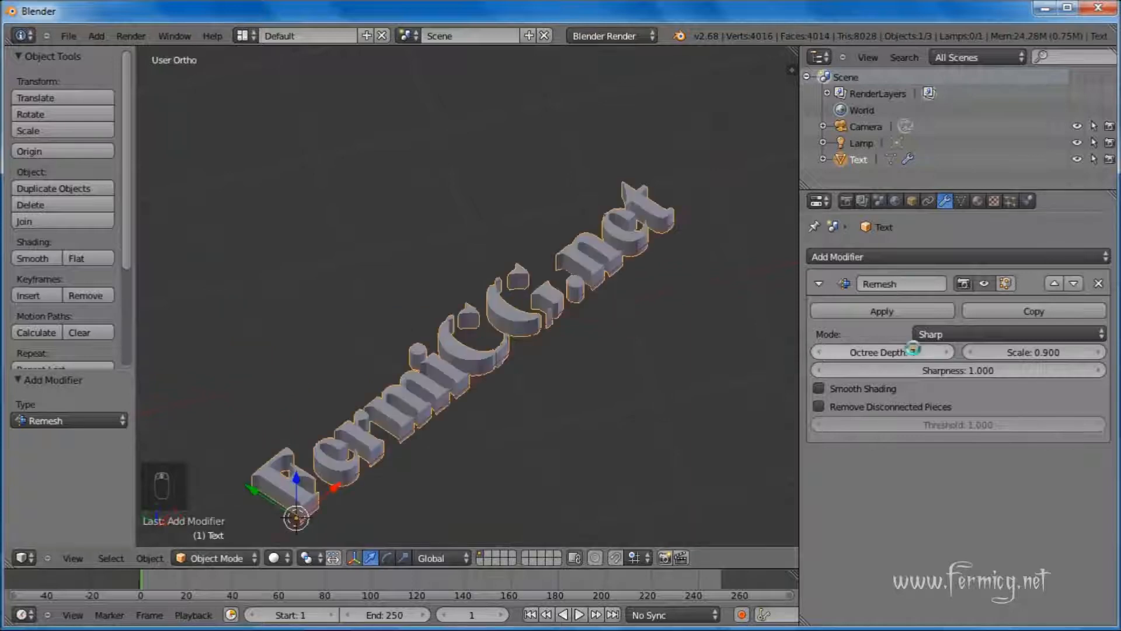
click(913, 349)
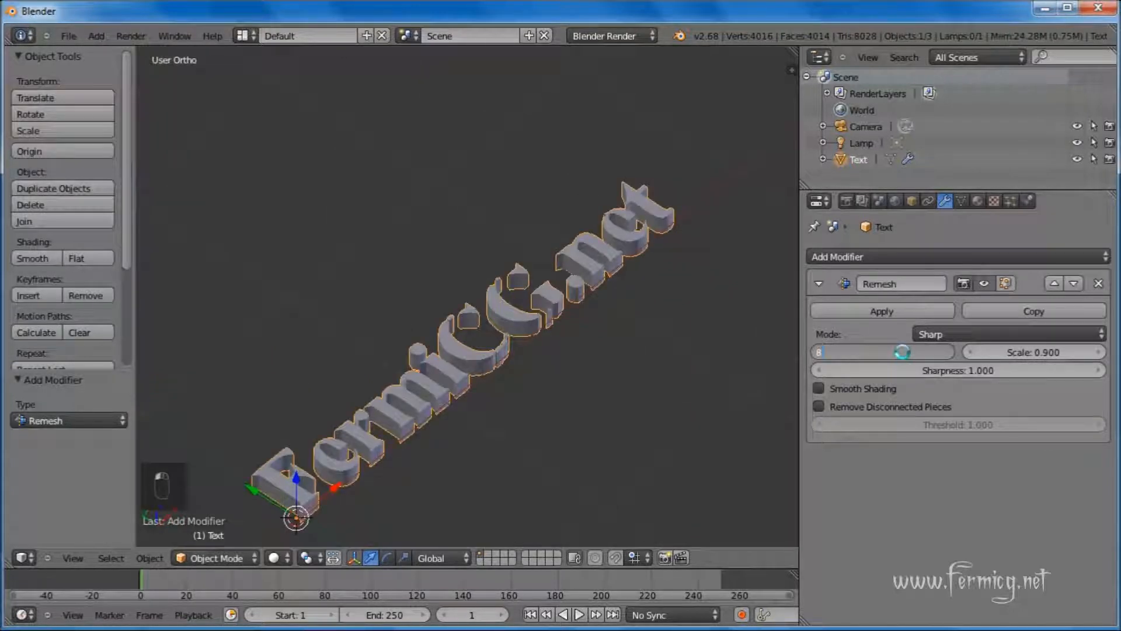
key(Return)
middle_drag(719, 400, 538, 362)
key(z)
middle_drag(441, 441, 444, 471)
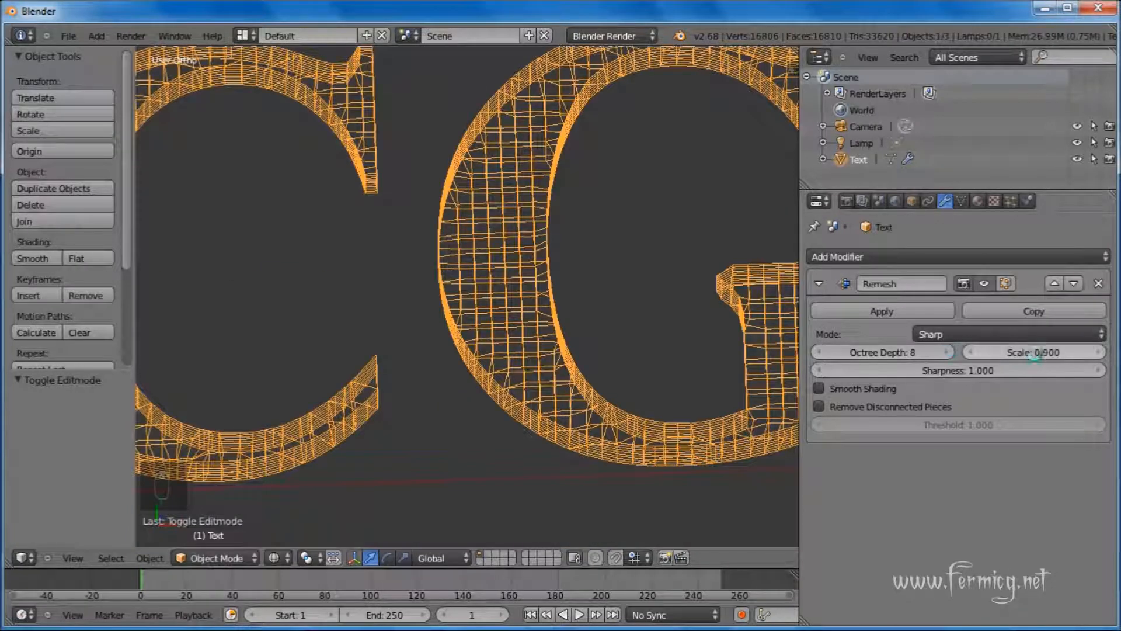
Set the Remesh scale to 0.75 and check the whole text's wireframe from several angles
click(1034, 354)
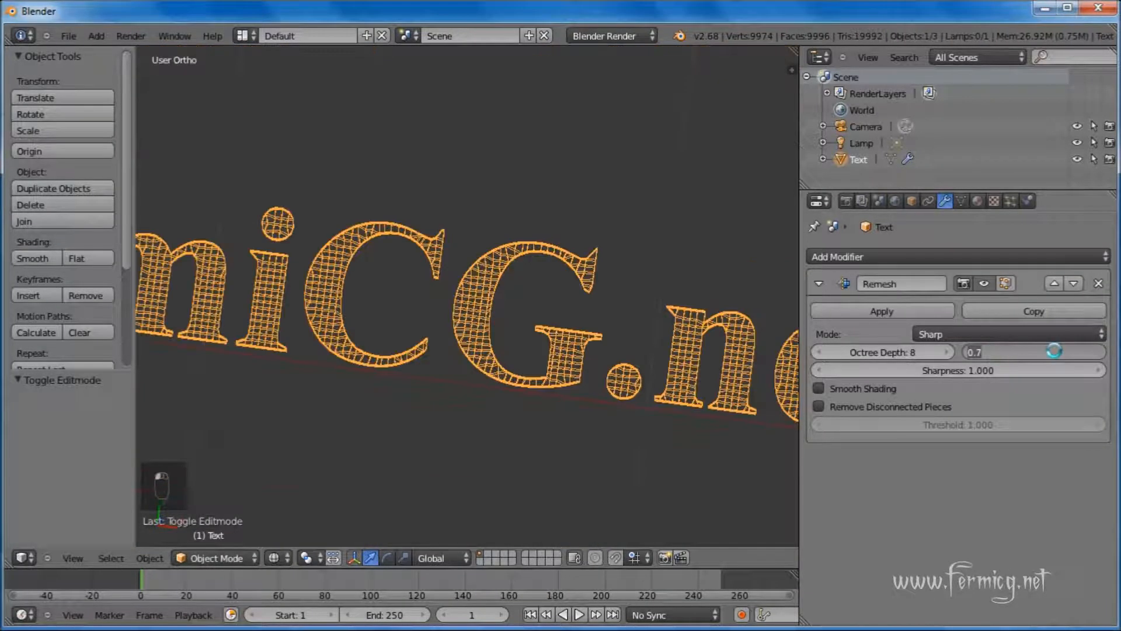
key(Return)
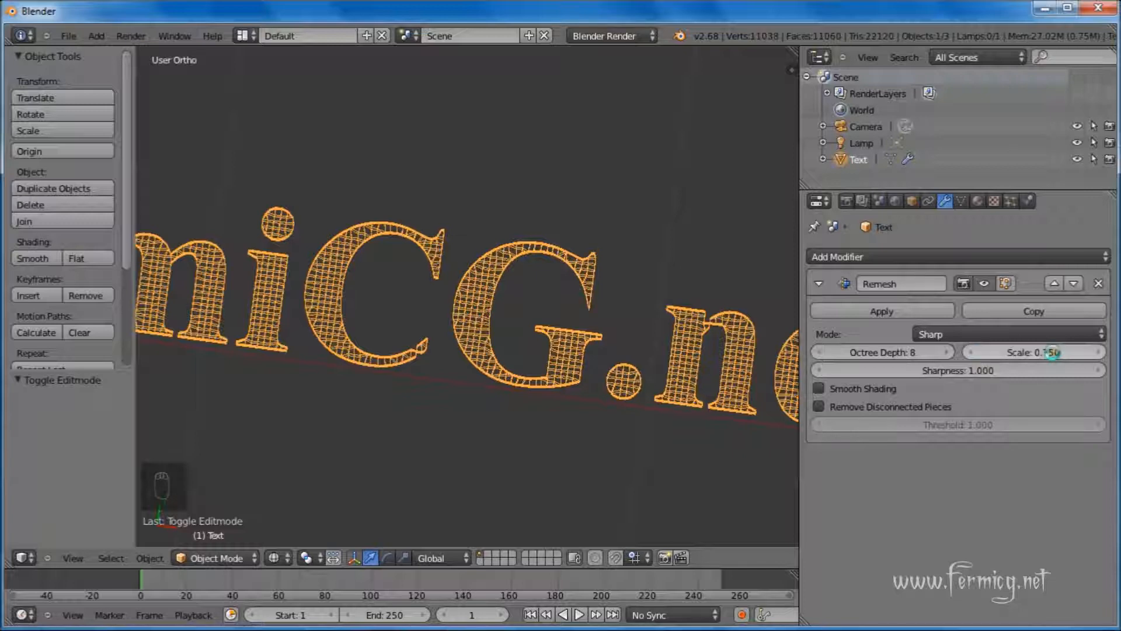
scroll(626, 368, down, 3)
middle_drag(612, 356, 571, 335)
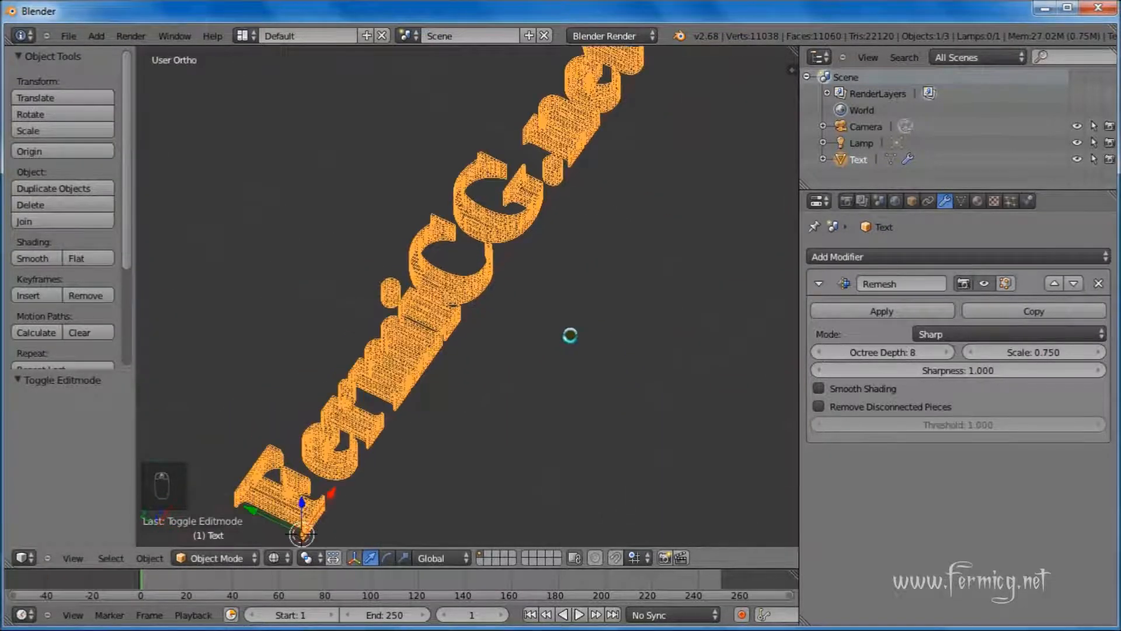
middle_drag(676, 338, 544, 376)
scroll(468, 404, up, 3)
scroll(468, 405, down, 4)
middle_drag(467, 403, 494, 350)
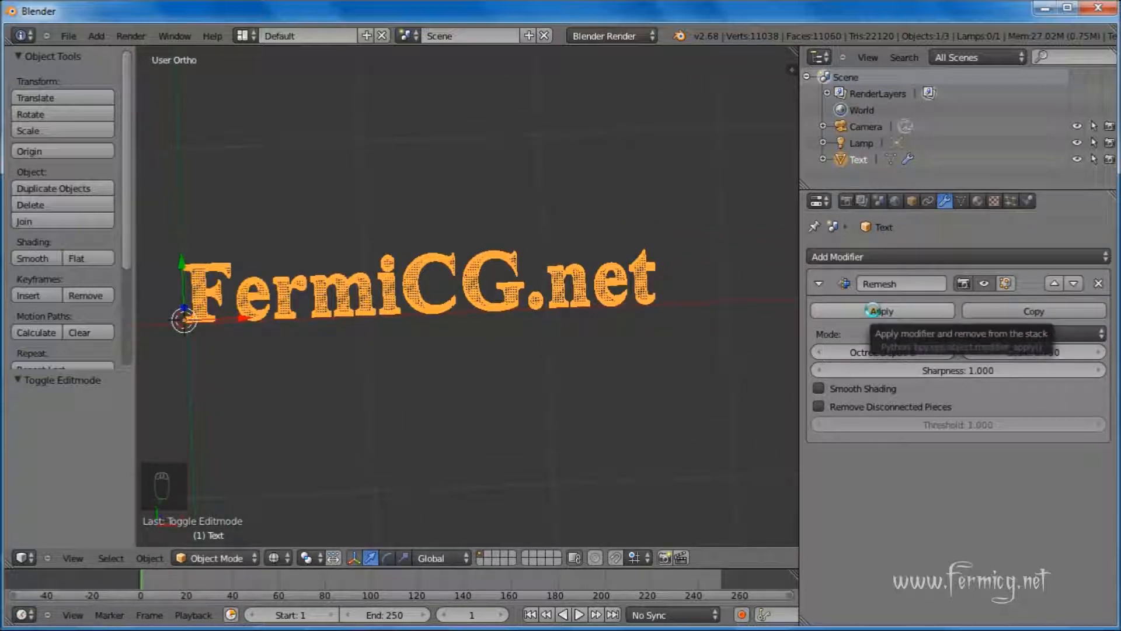
Apply the Remesh modifier to the text and switch the mesh to Edit Mode
click(872, 310)
click(234, 556)
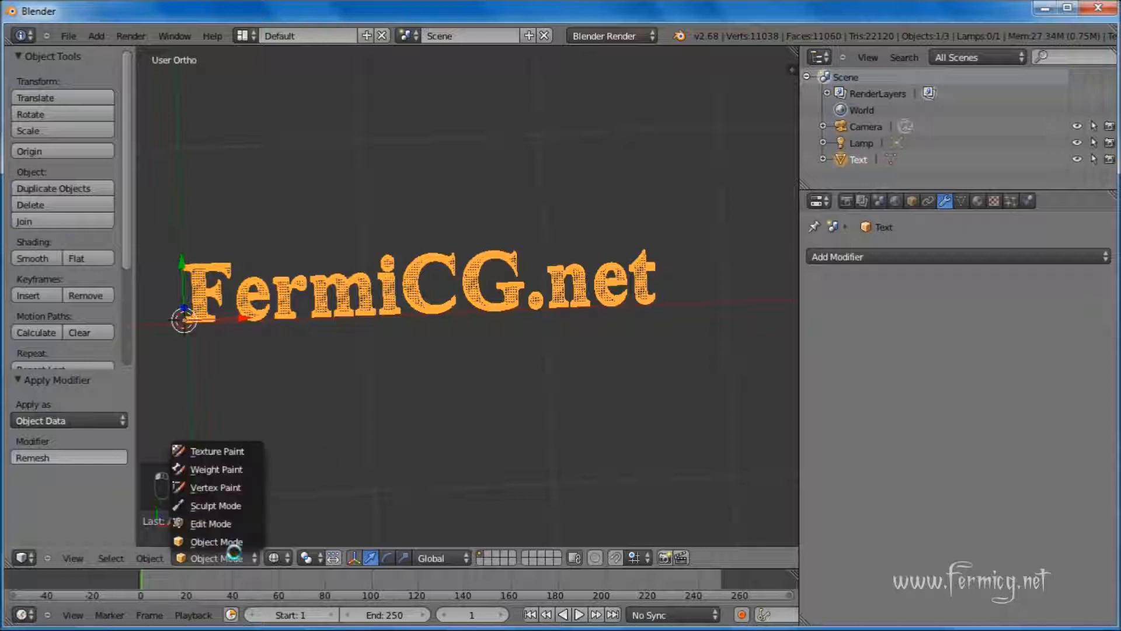
click(233, 524)
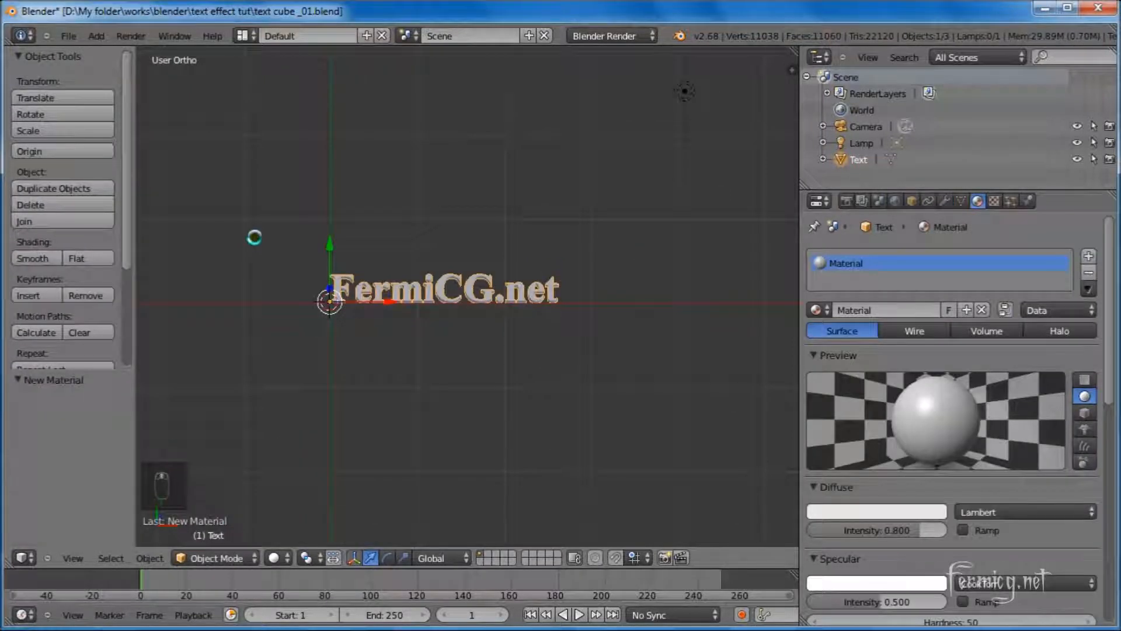
Center the text mesh on its origin with Geometry to Origin
click(52, 151)
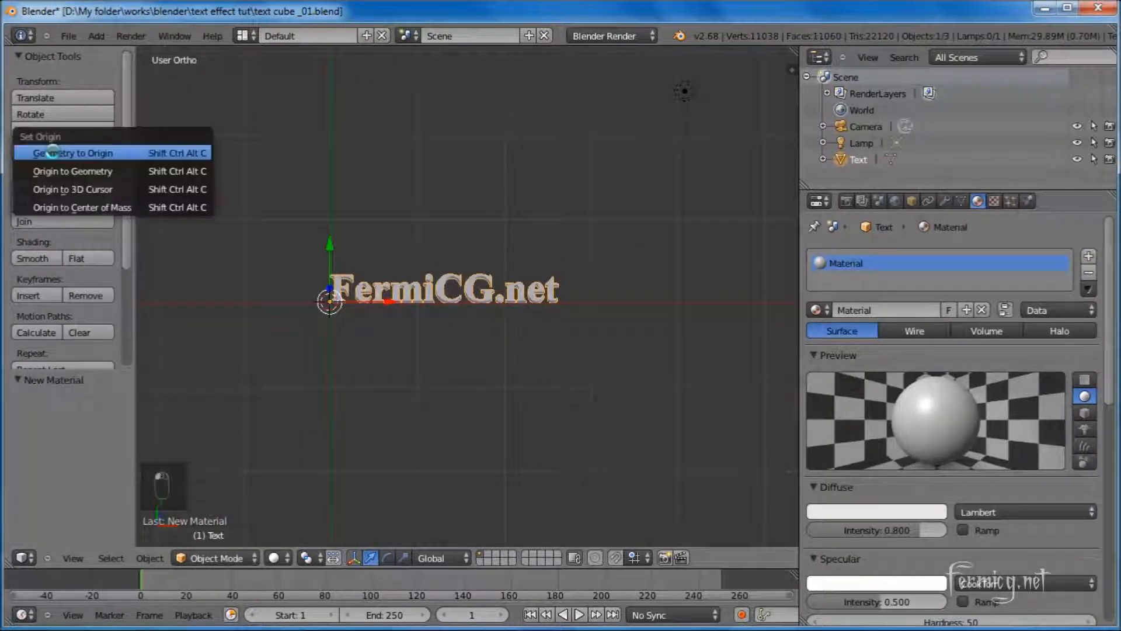
click(93, 153)
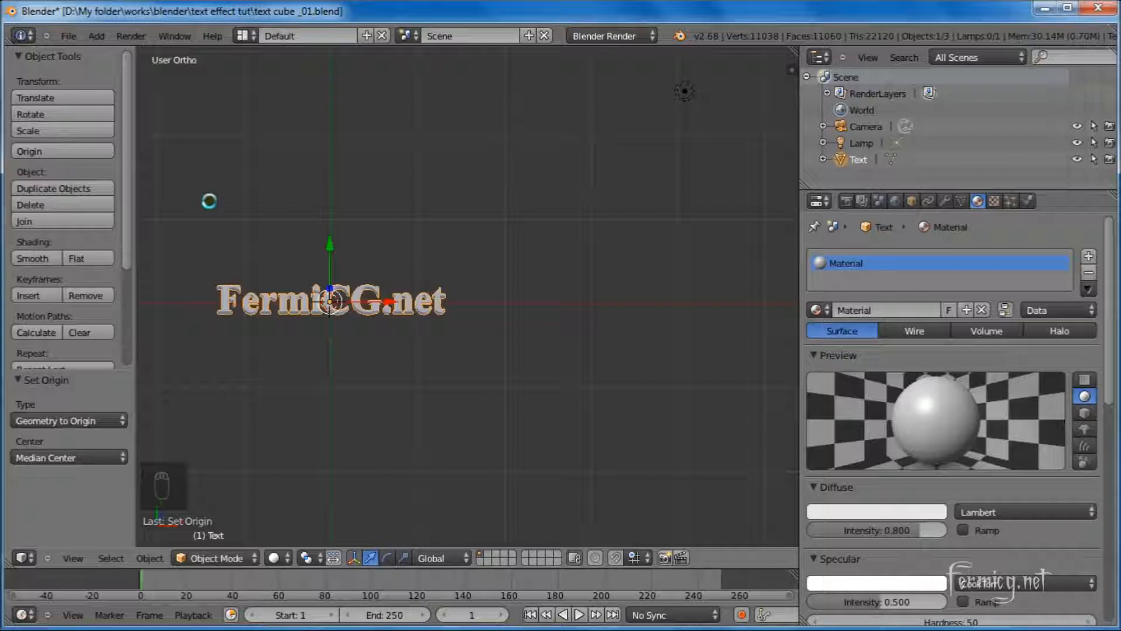
scroll(463, 330, down, 2)
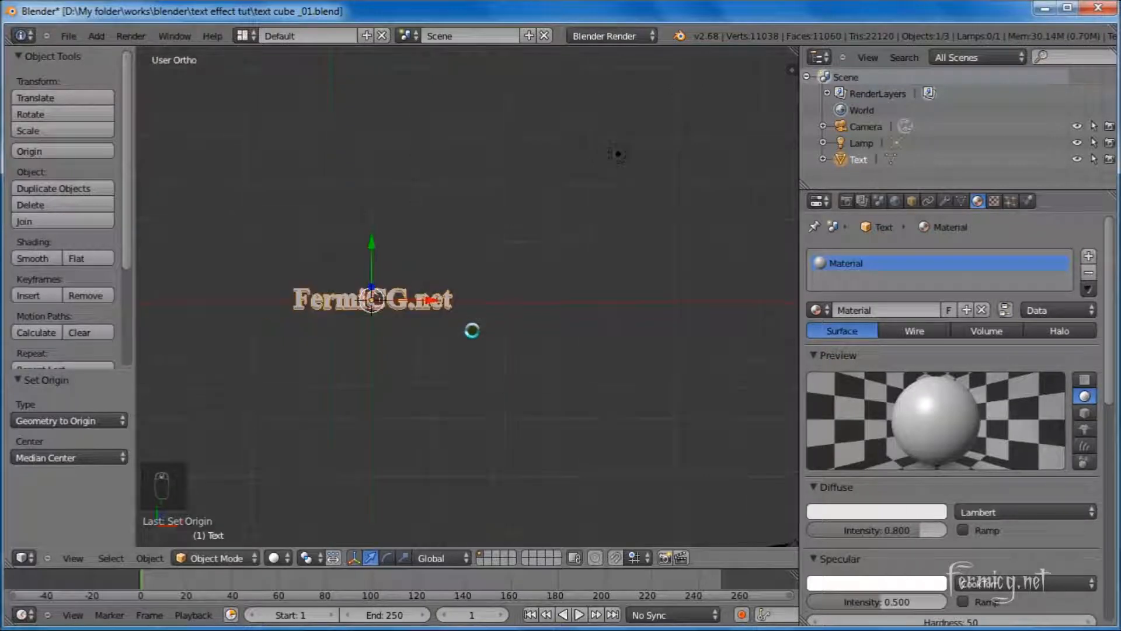
scroll(473, 329, down, 3)
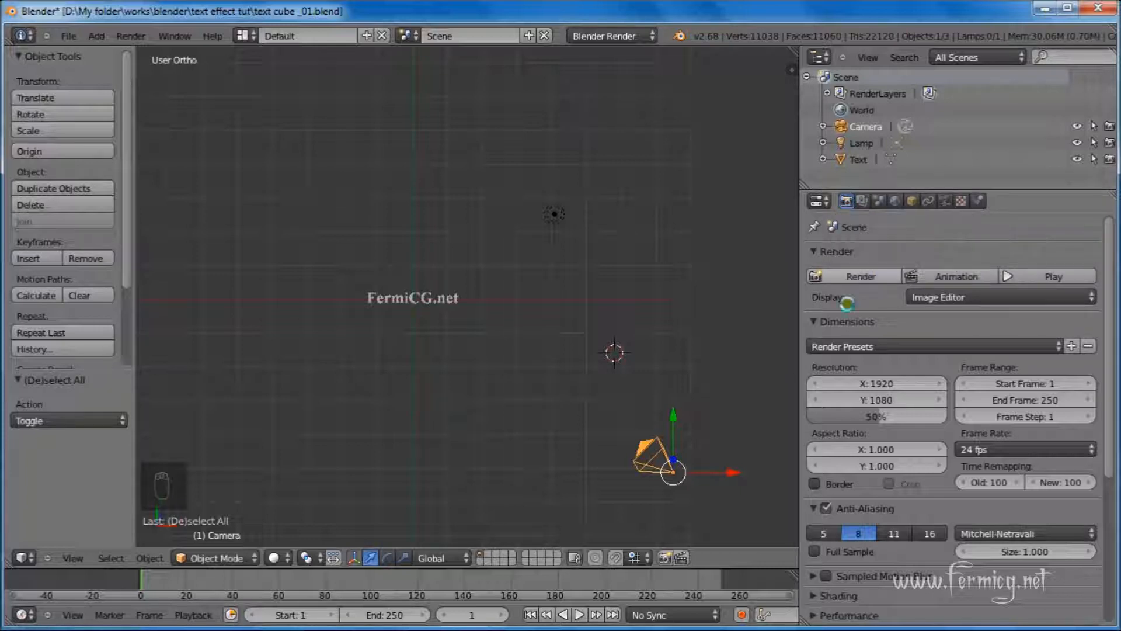
Apply the HDTV 720p render preset and set the output folder to "text effect tut"
click(891, 347)
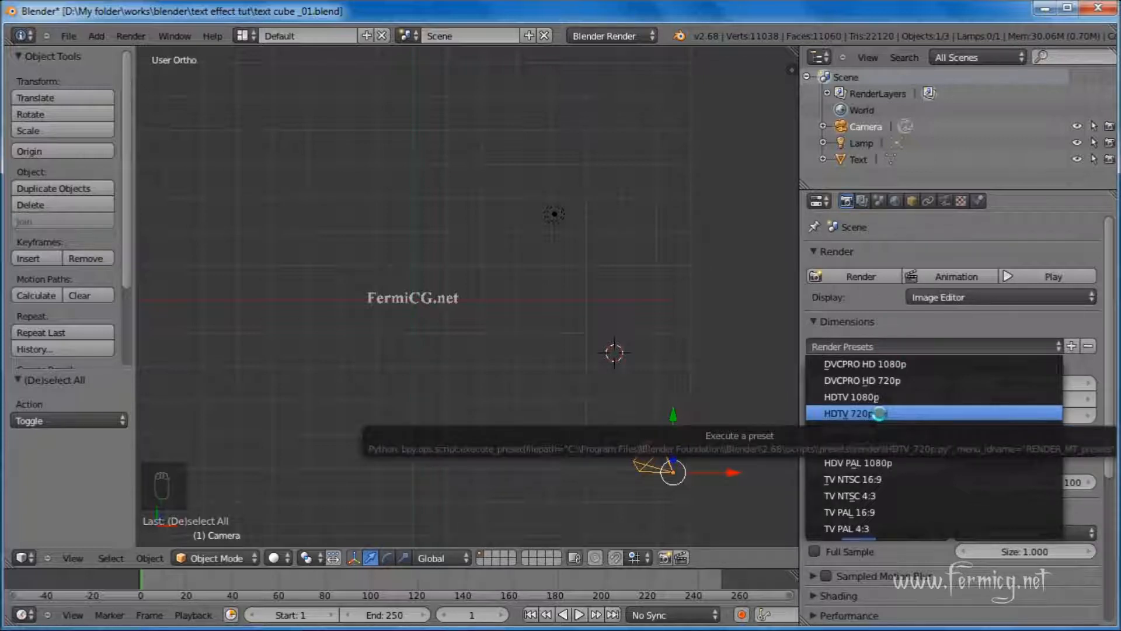
click(879, 413)
scroll(876, 444, down, 8)
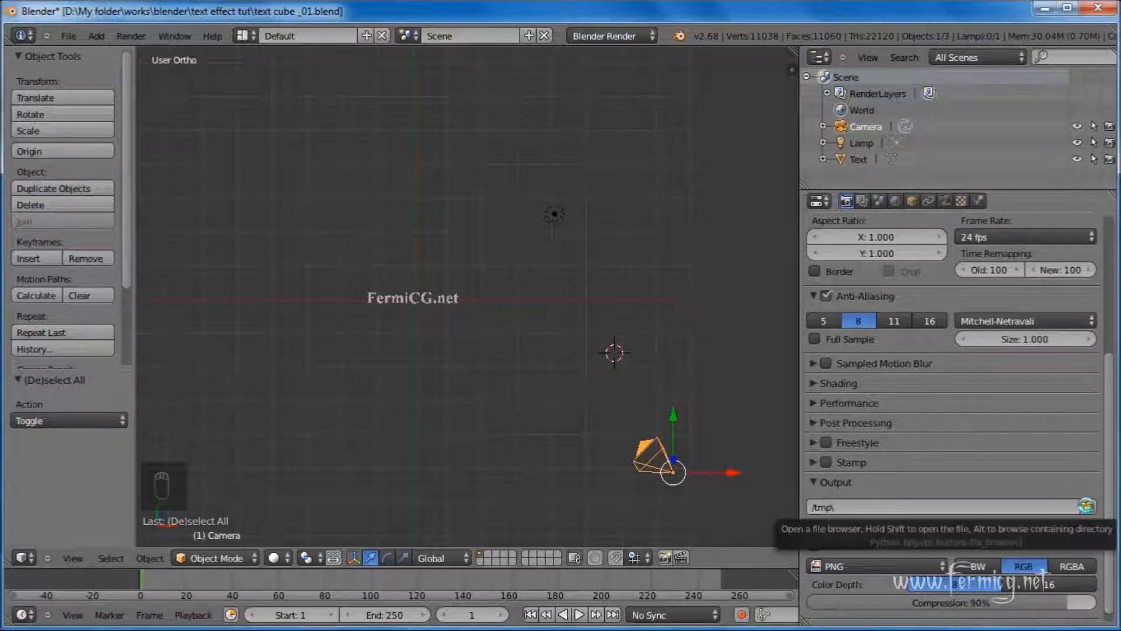
click(1086, 506)
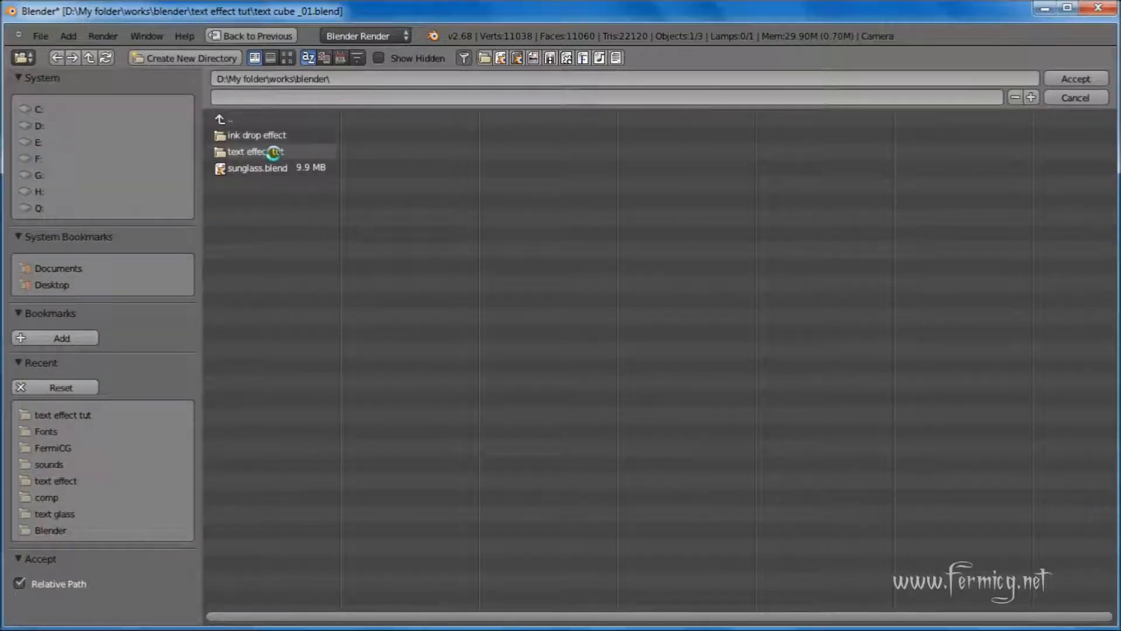
click(274, 152)
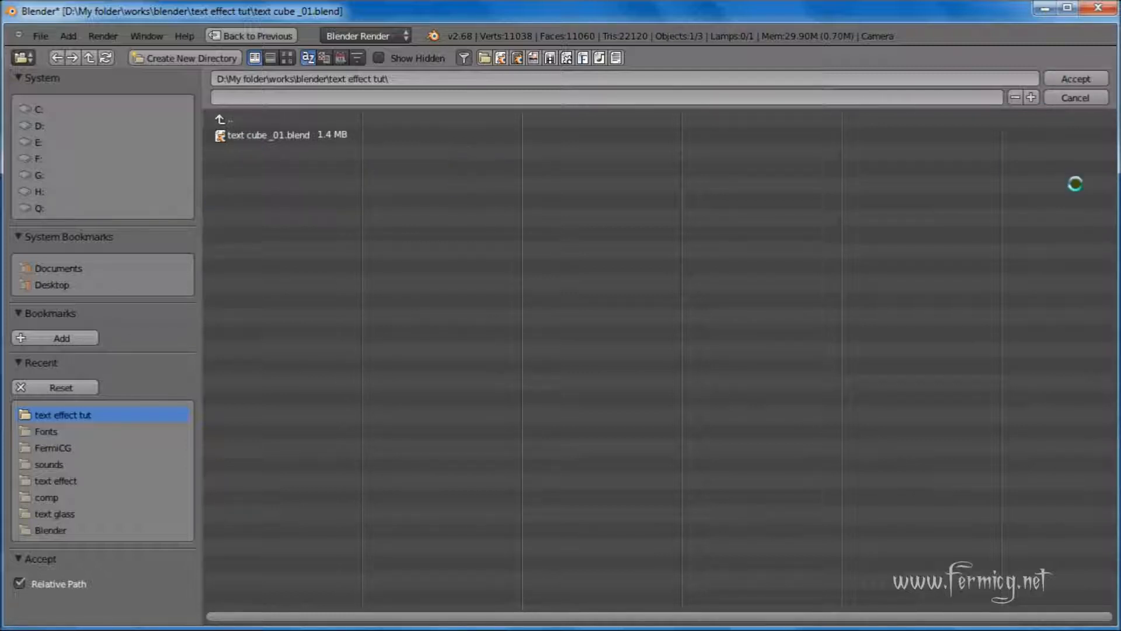
click(1085, 79)
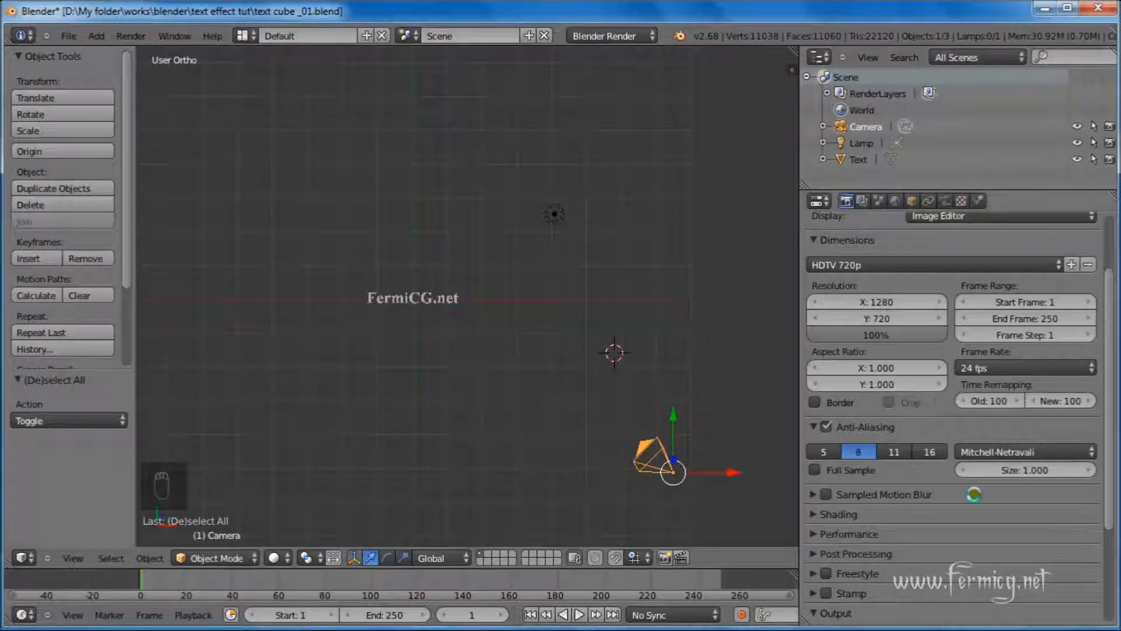
Set the PNG render output to RGBA color
scroll(1028, 490, down, 5)
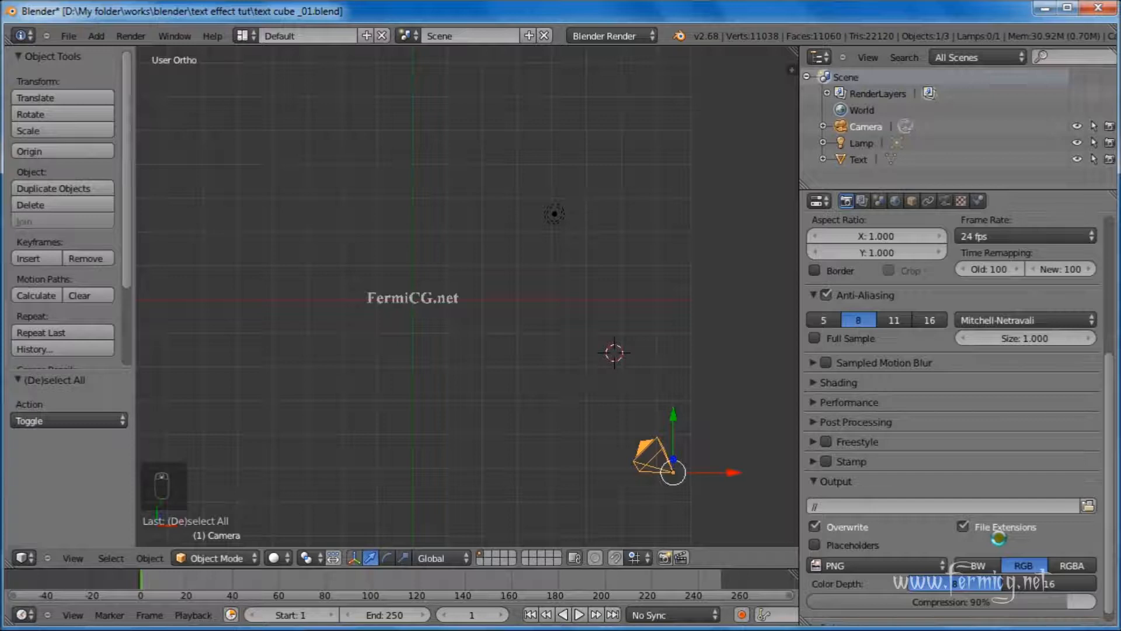
scroll(999, 538, down, 1)
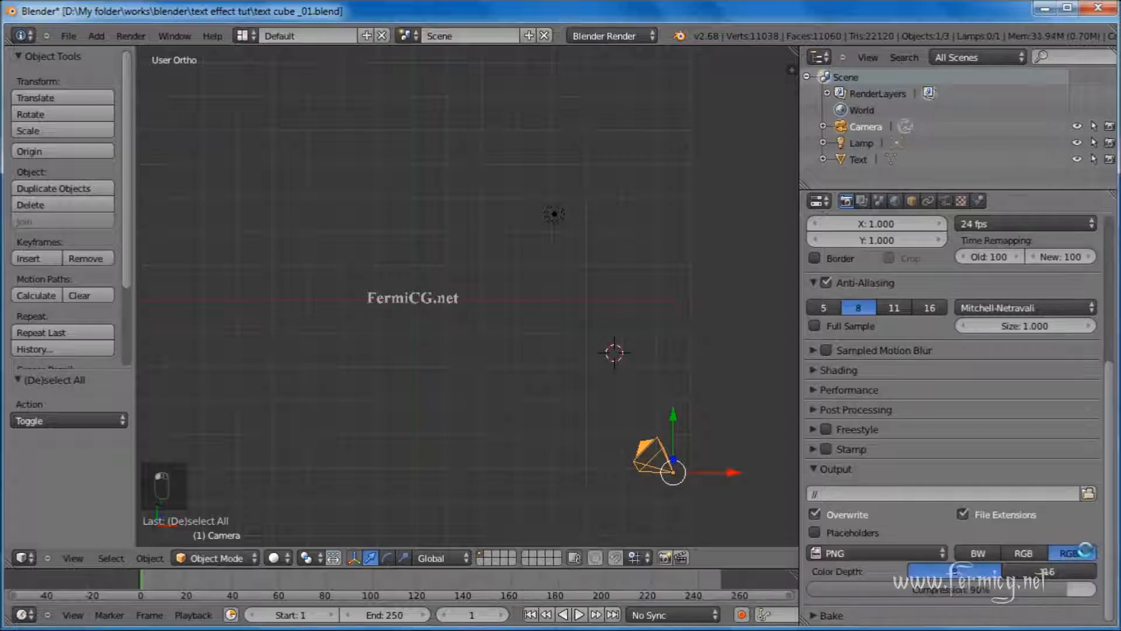
scroll(968, 288, up, 8)
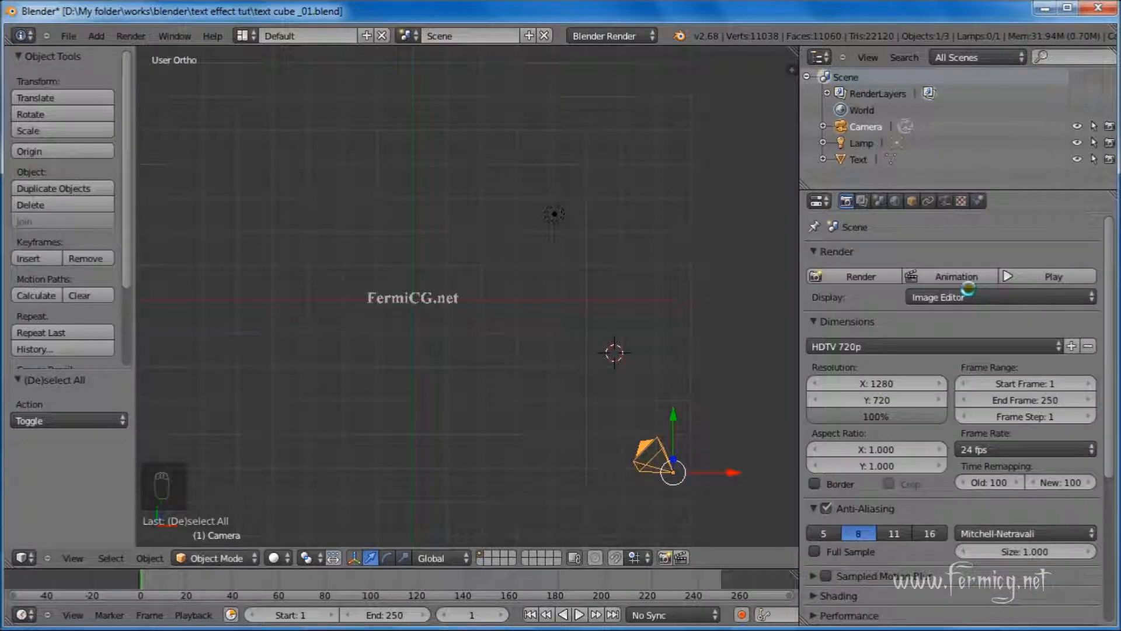
Apply the Super 35 Film preset to the camera's sensor settings
click(944, 201)
click(936, 370)
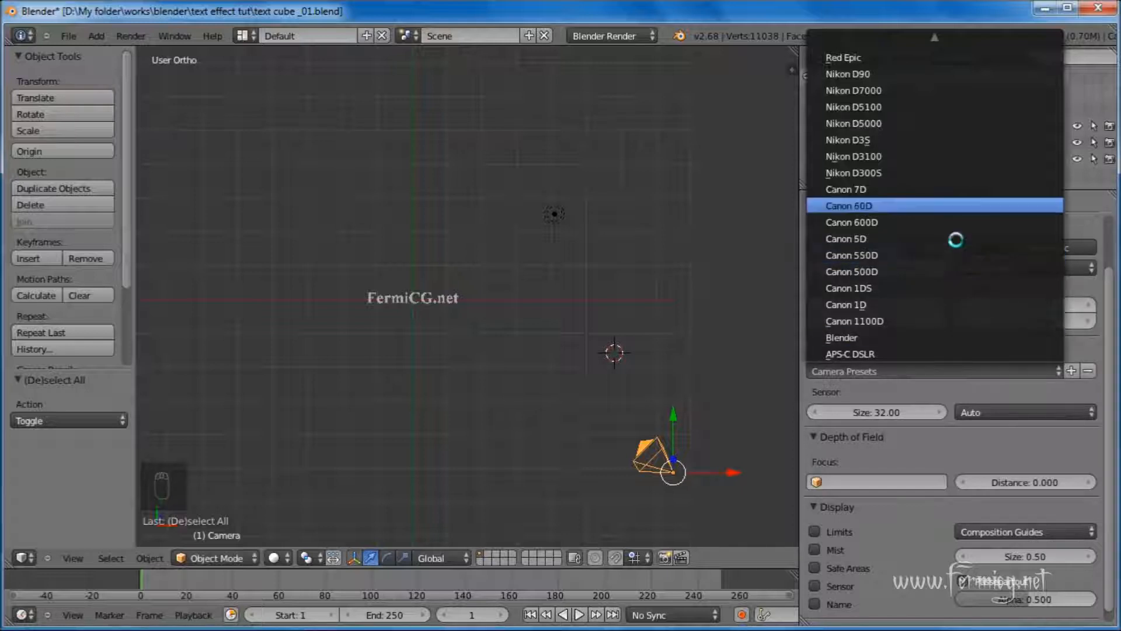
mouse_move(935, 37)
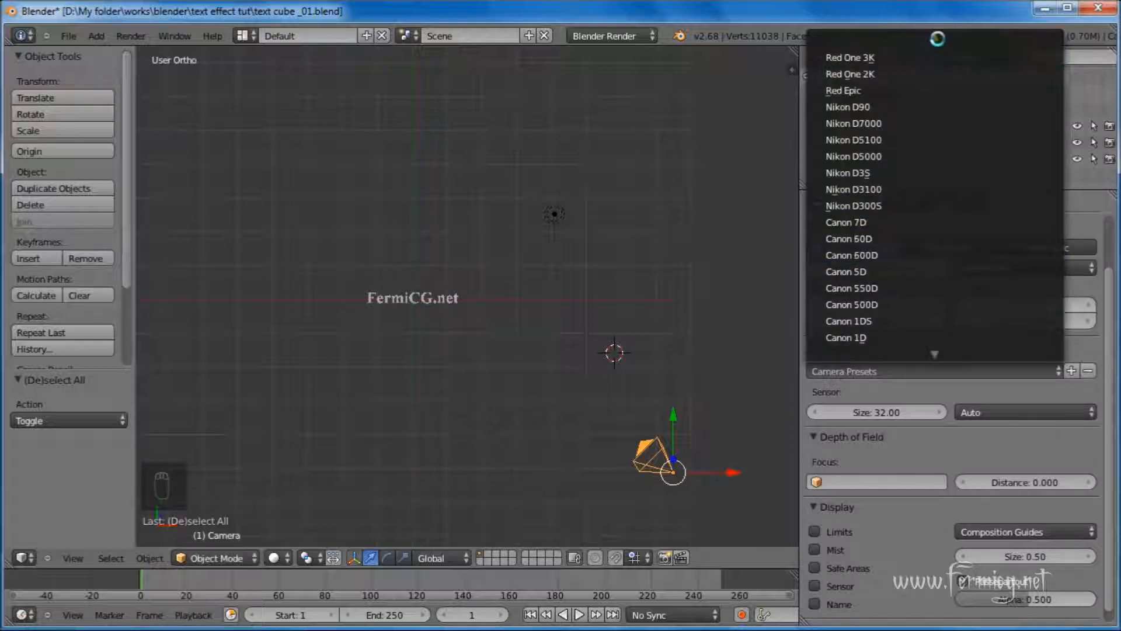
click(900, 43)
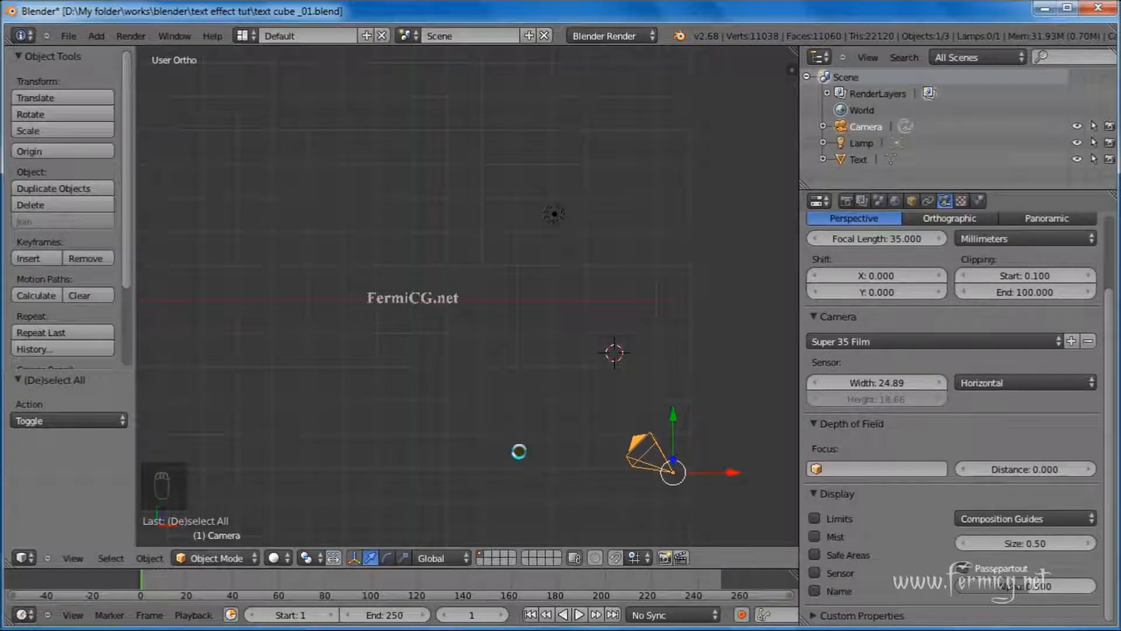
Look through the camera and enable its Safe Areas display
click(82, 558)
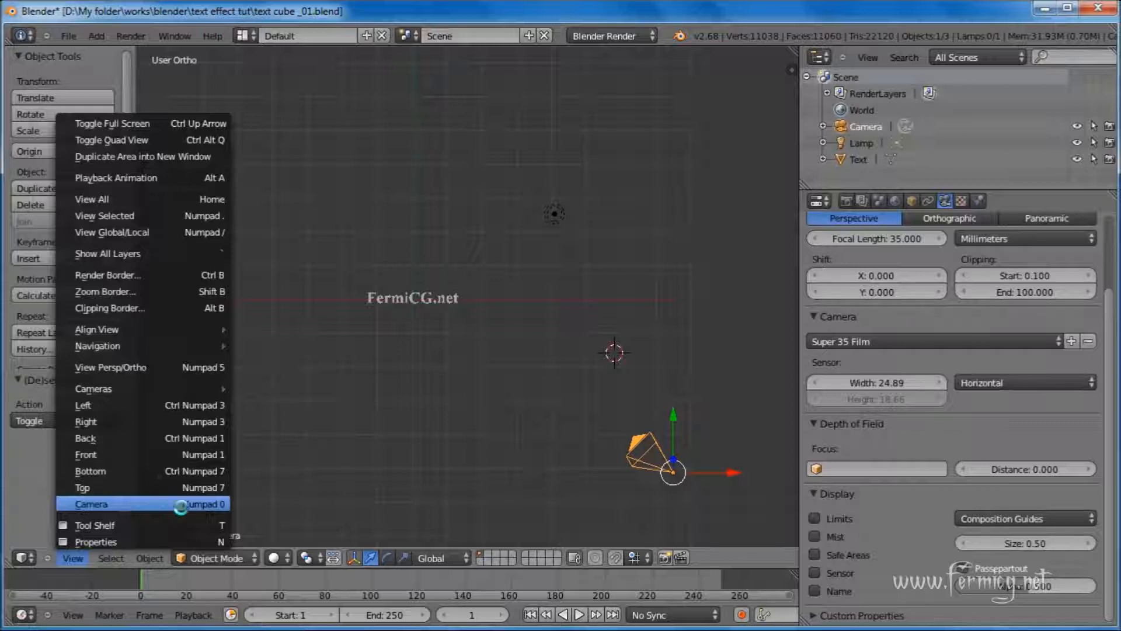
click(205, 504)
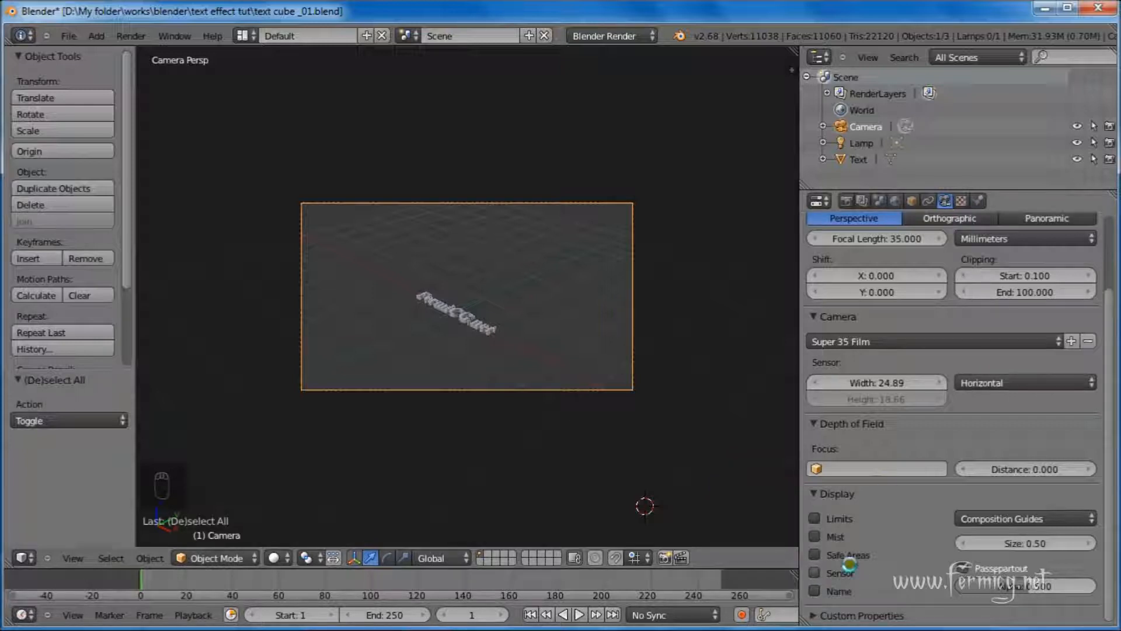
click(813, 554)
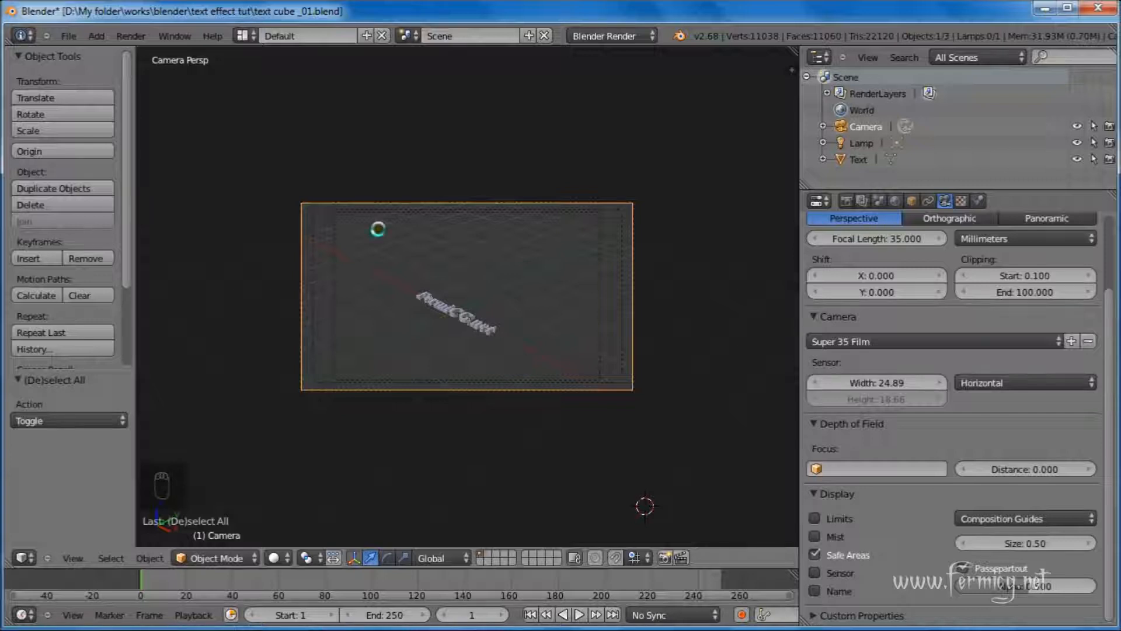
Lock the camera to the view and reframe it to face the FermiCG.net text straight on from above
key(n)
scroll(782, 224, up, 4)
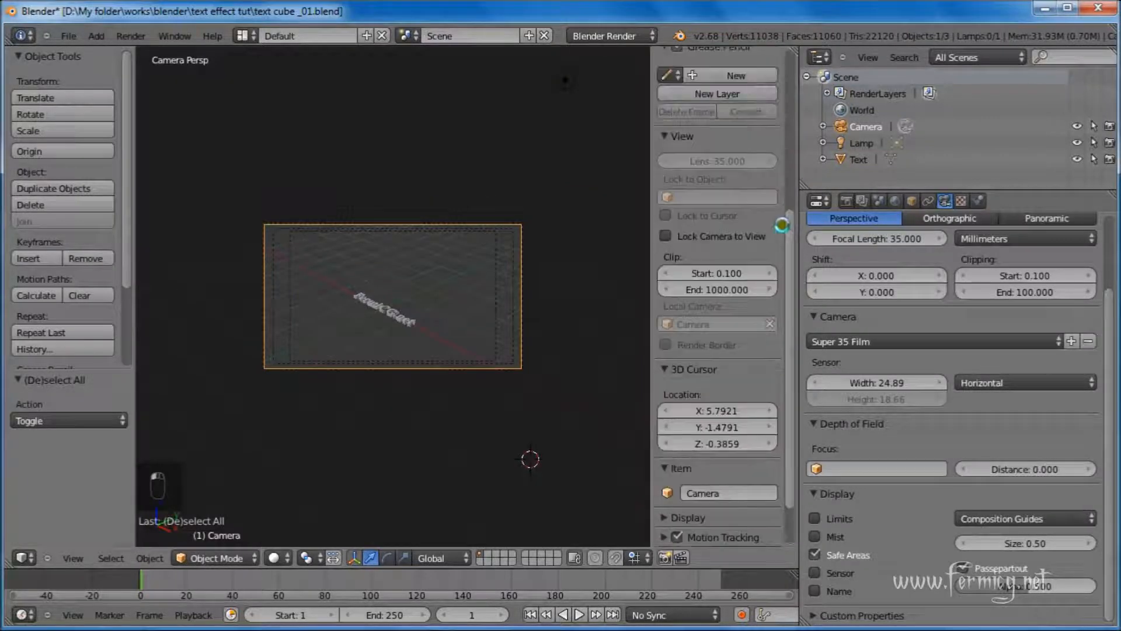
scroll(782, 225, up, 3)
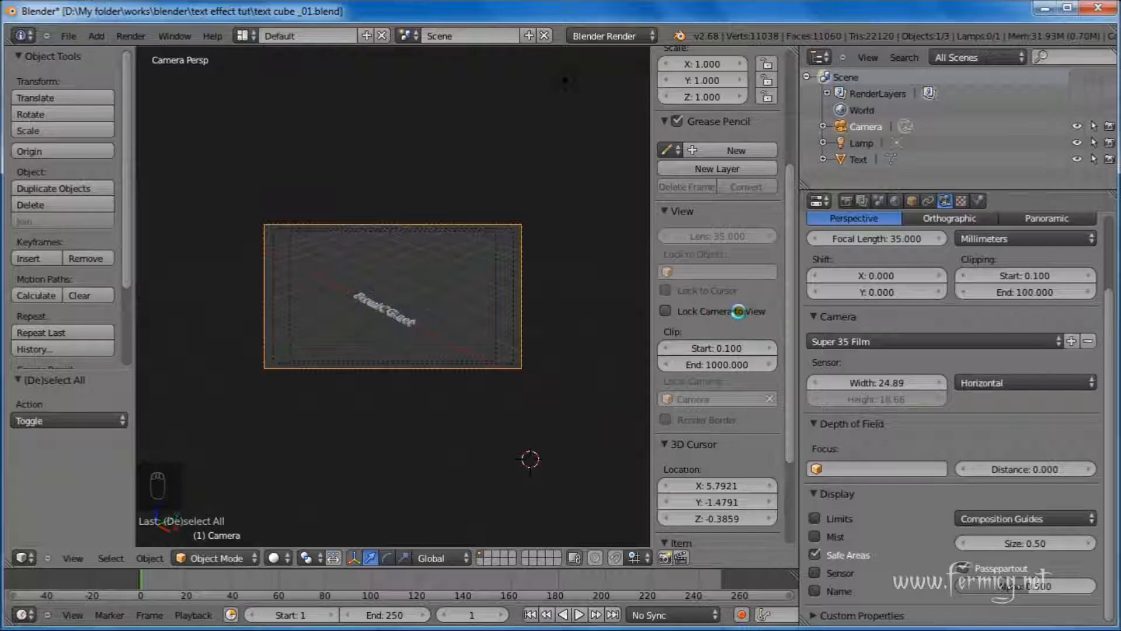
click(666, 311)
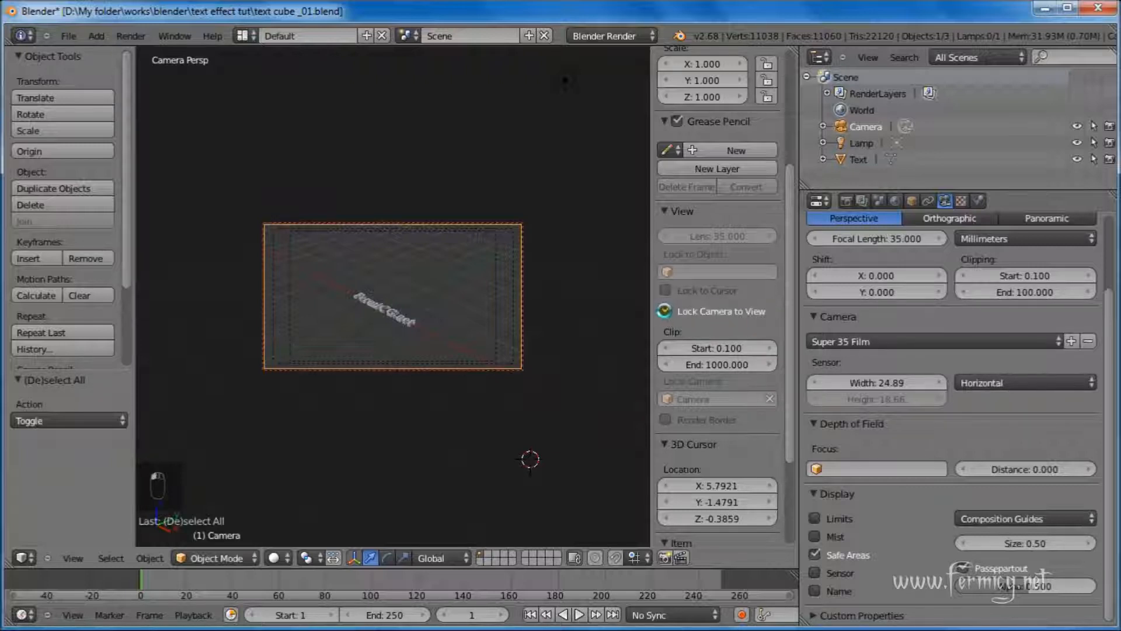
mouse_move(407, 321)
middle_down()
mouse_move(438, 323)
mouse_move(430, 282)
mouse_move(455, 275)
mouse_move(522, 369)
mouse_move(458, 300)
mouse_move(439, 370)
mouse_move(395, 325)
mouse_move(396, 306)
middle_up()
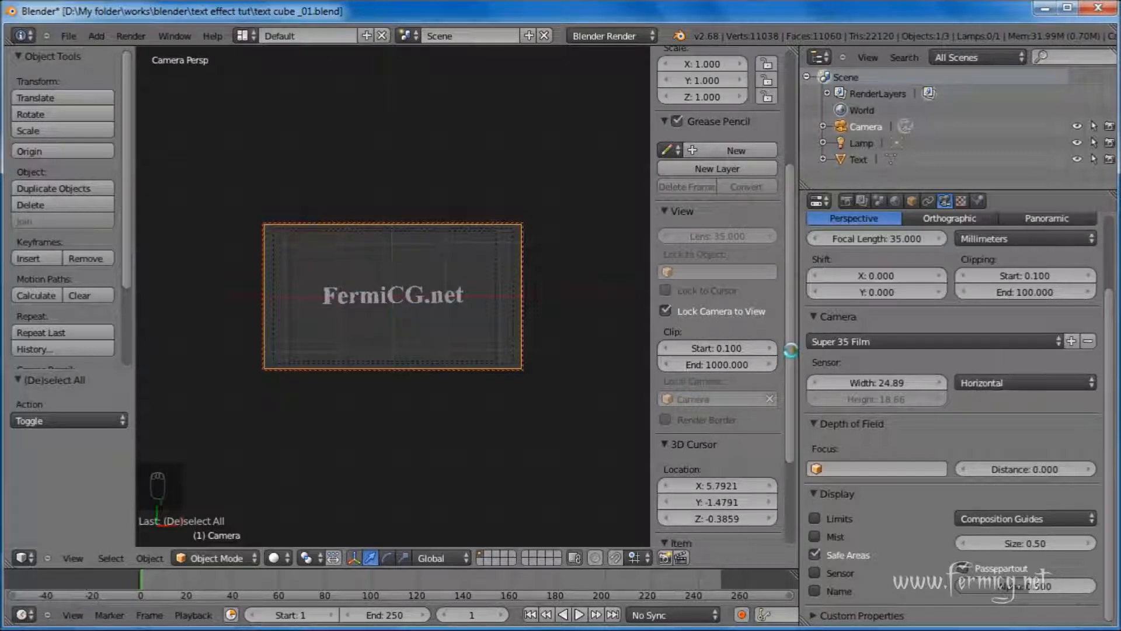
Set the camera's X, Y and Z rotation to 0° and turn off Lock Camera to View
scroll(791, 355, up, 8)
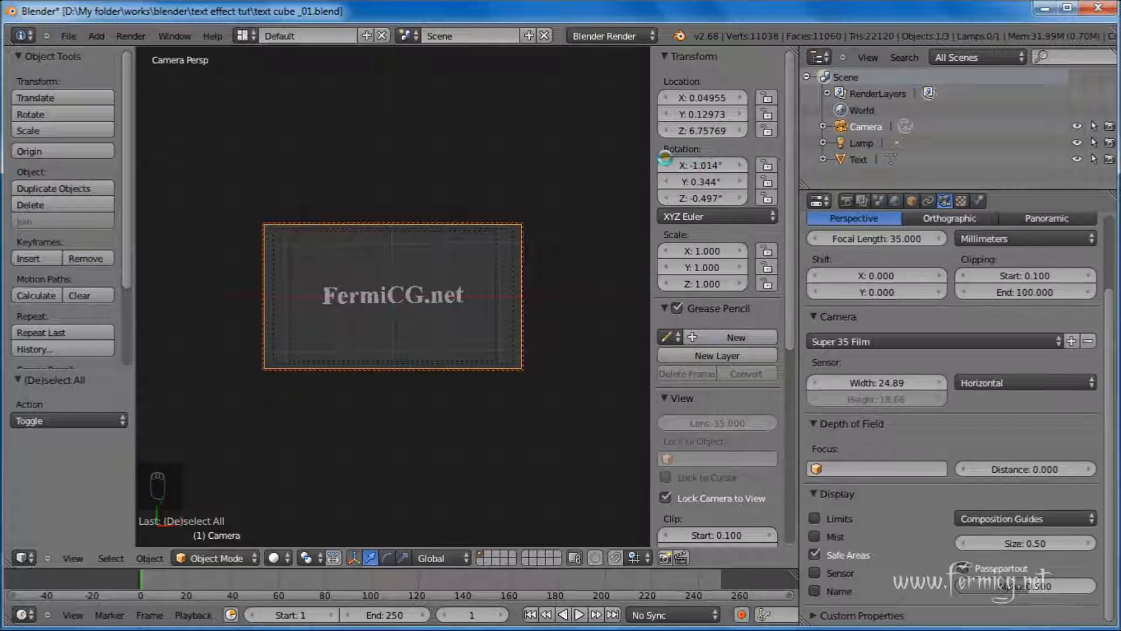
click(700, 166)
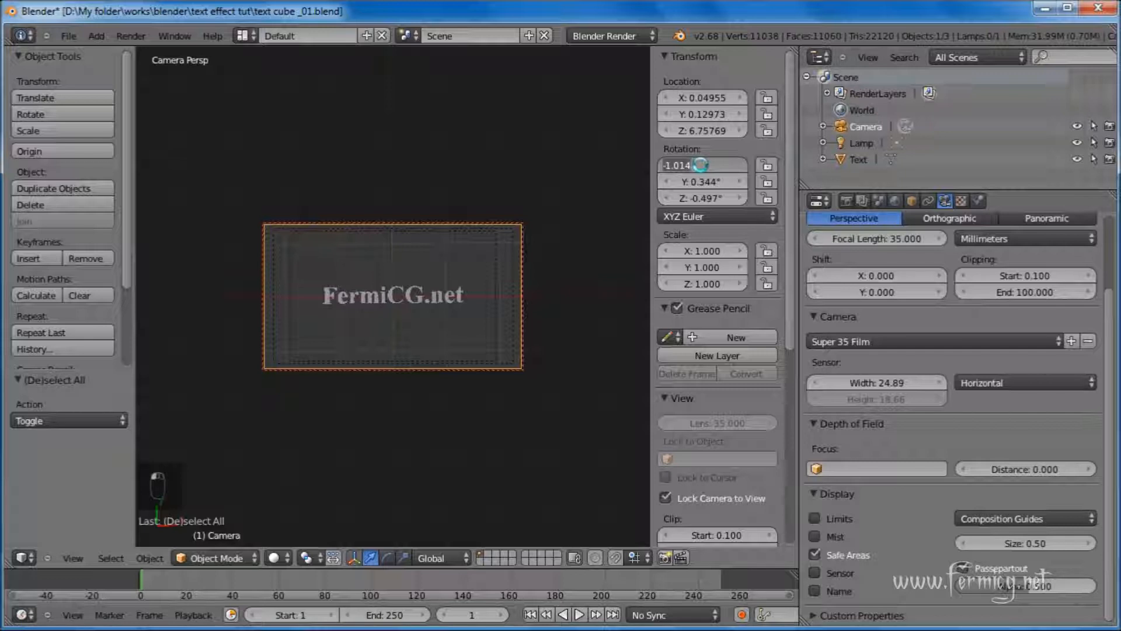
text(0)
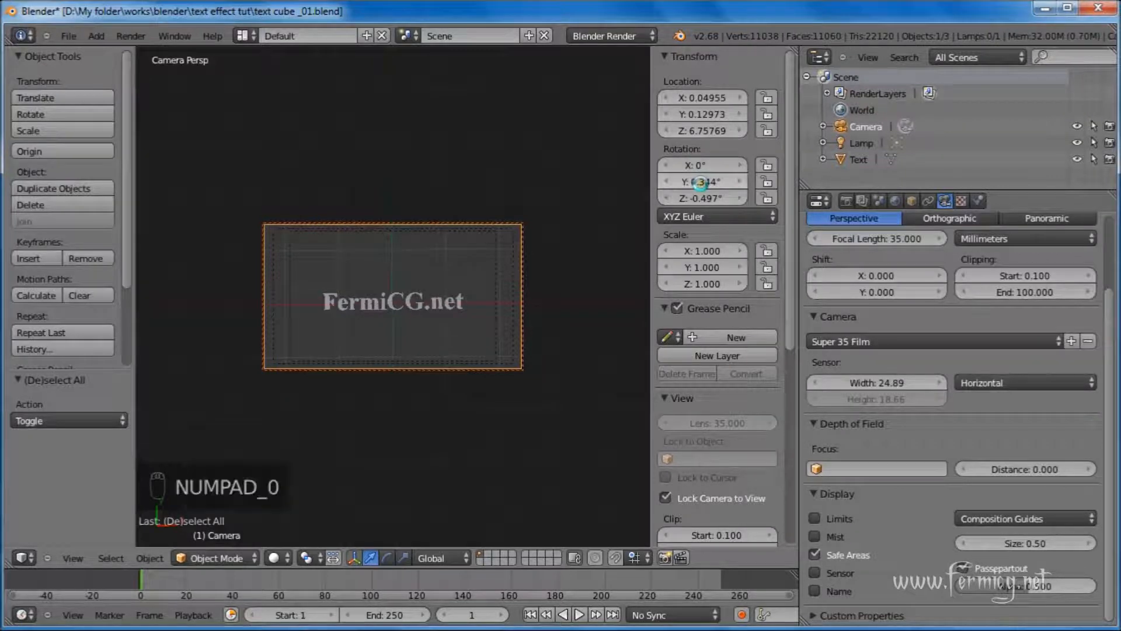
click(701, 182)
text(0)
key(Return)
click(708, 199)
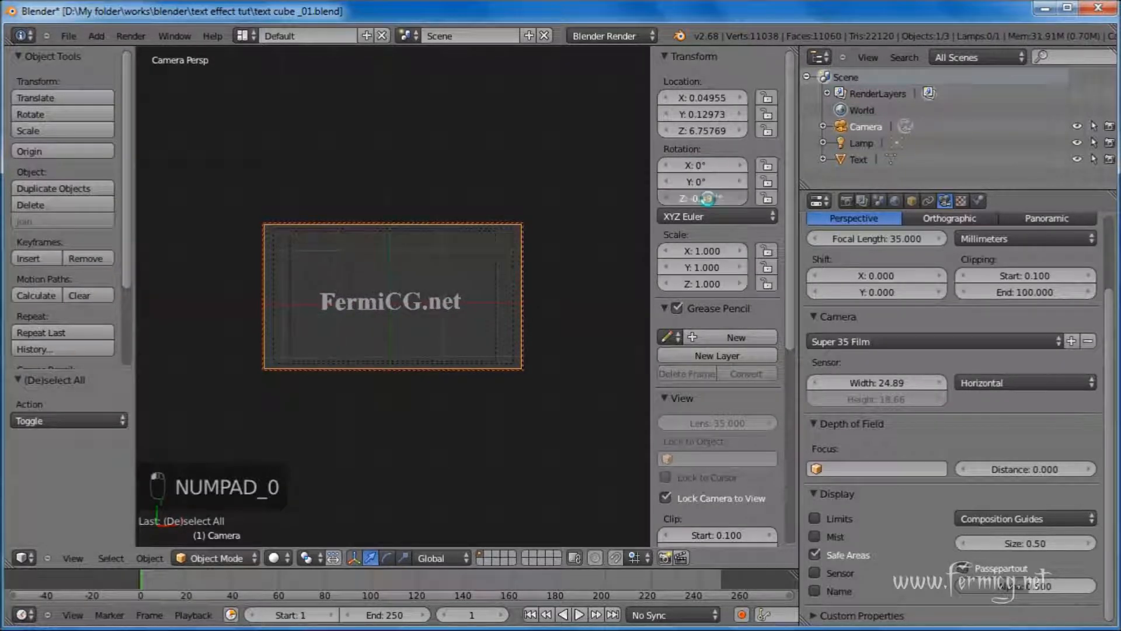
text(0)
key(Return)
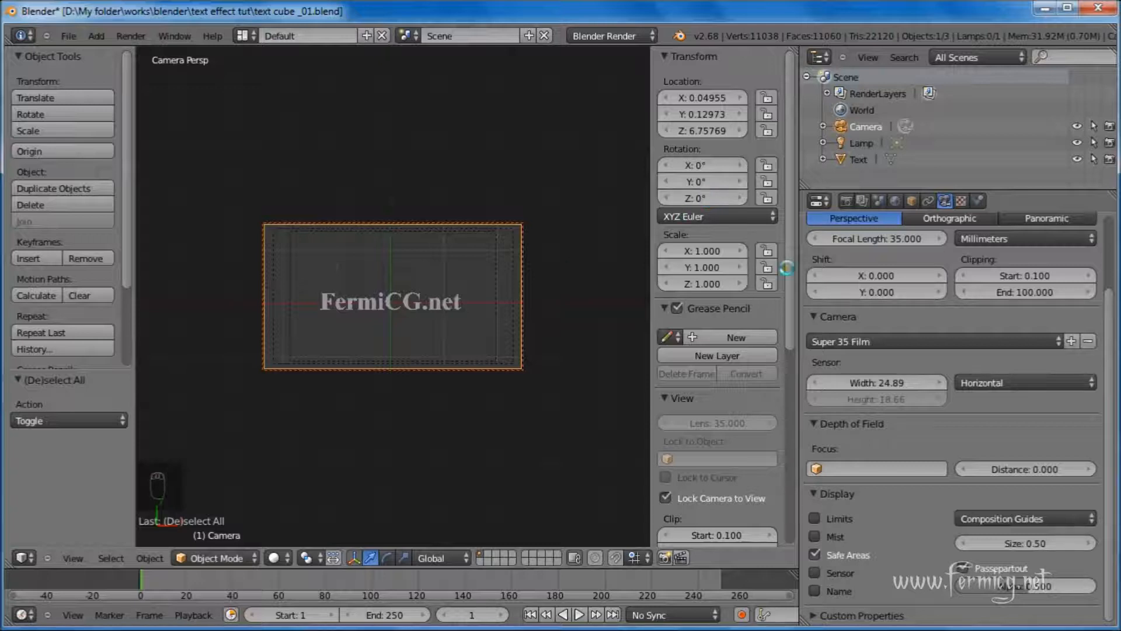
drag(787, 269, 786, 360)
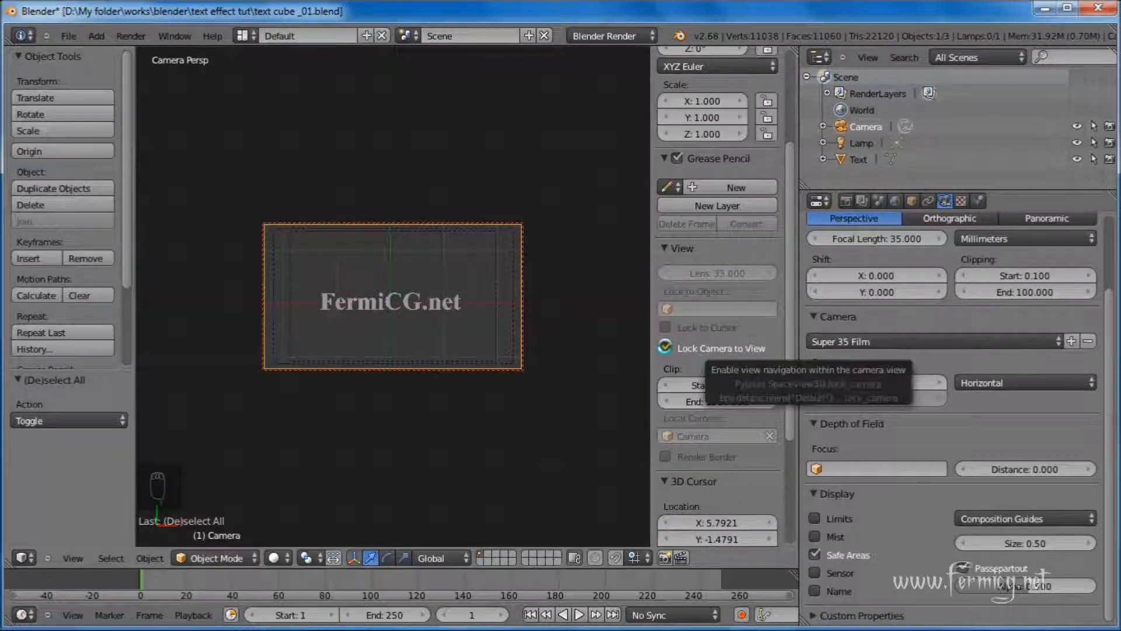
click(665, 347)
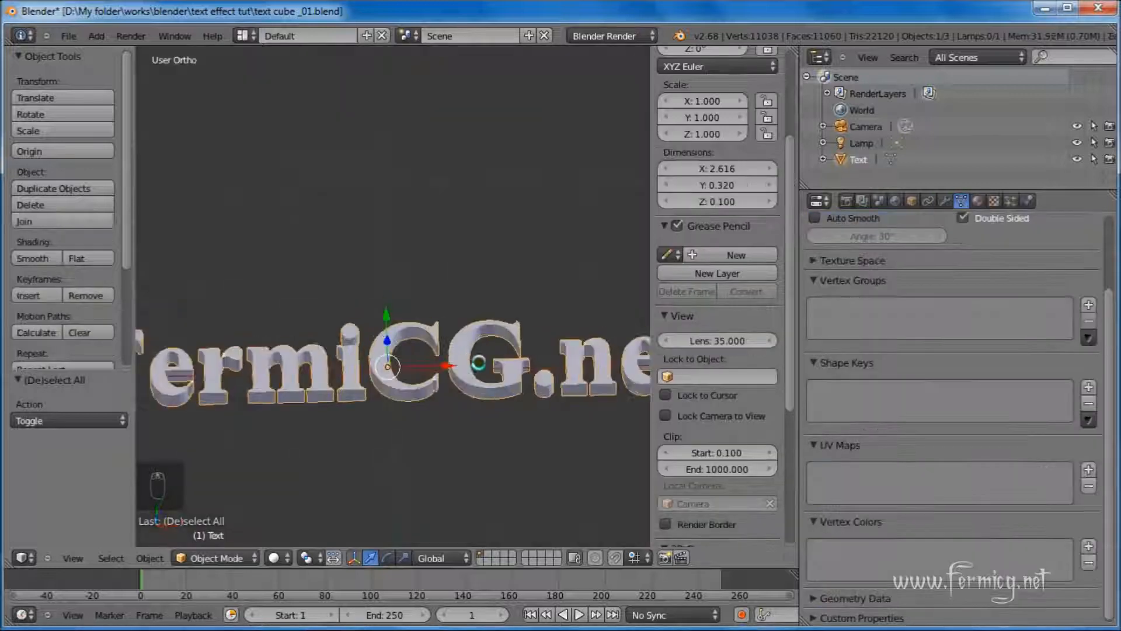
Put the FermiCG.net text in Edit Mode and show its mesh in wireframe from the front view
scroll(413, 446, down, 3)
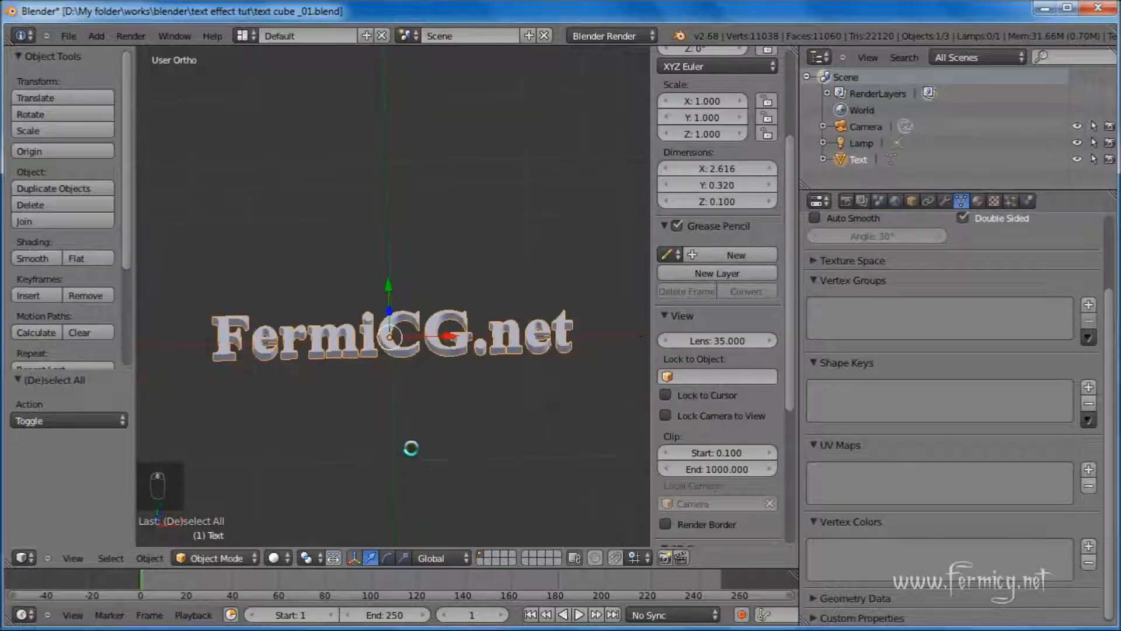
click(220, 559)
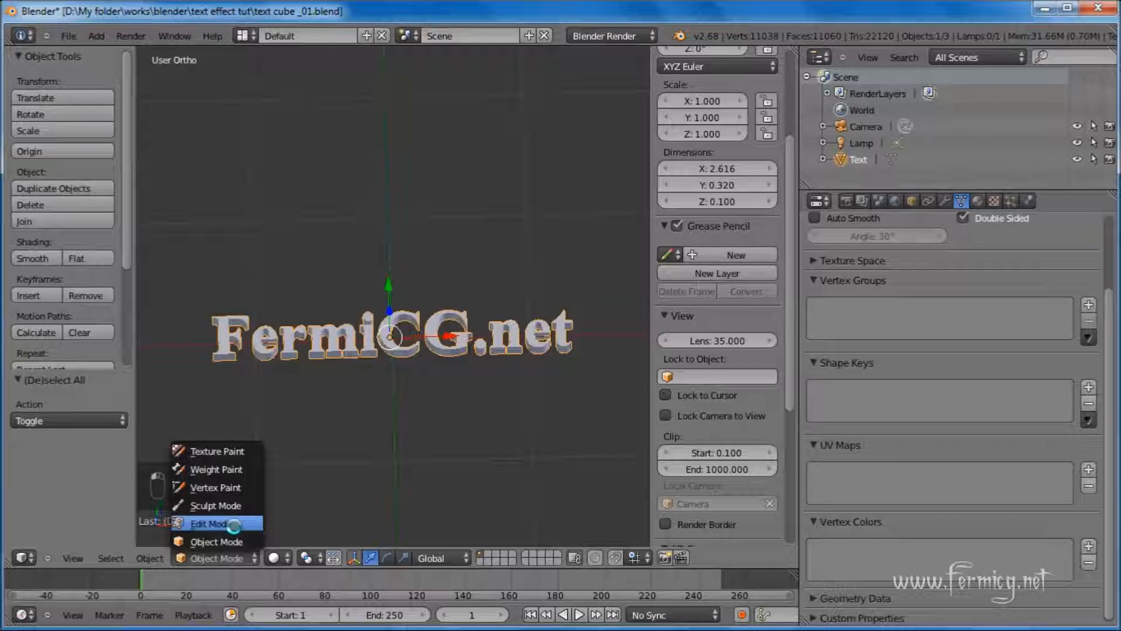
click(223, 523)
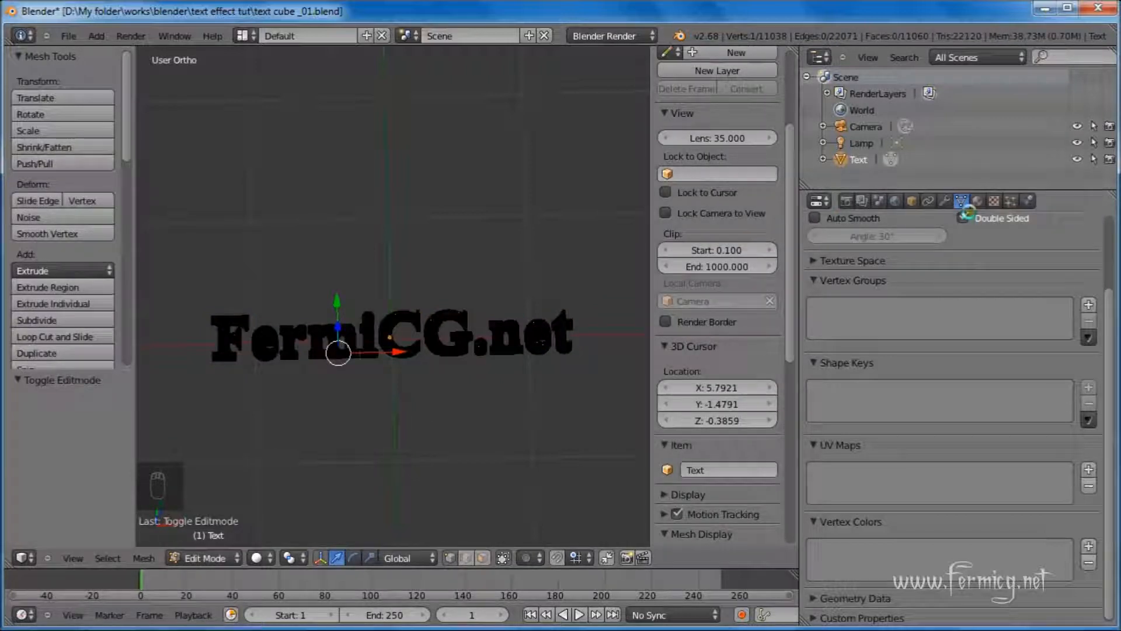
click(945, 201)
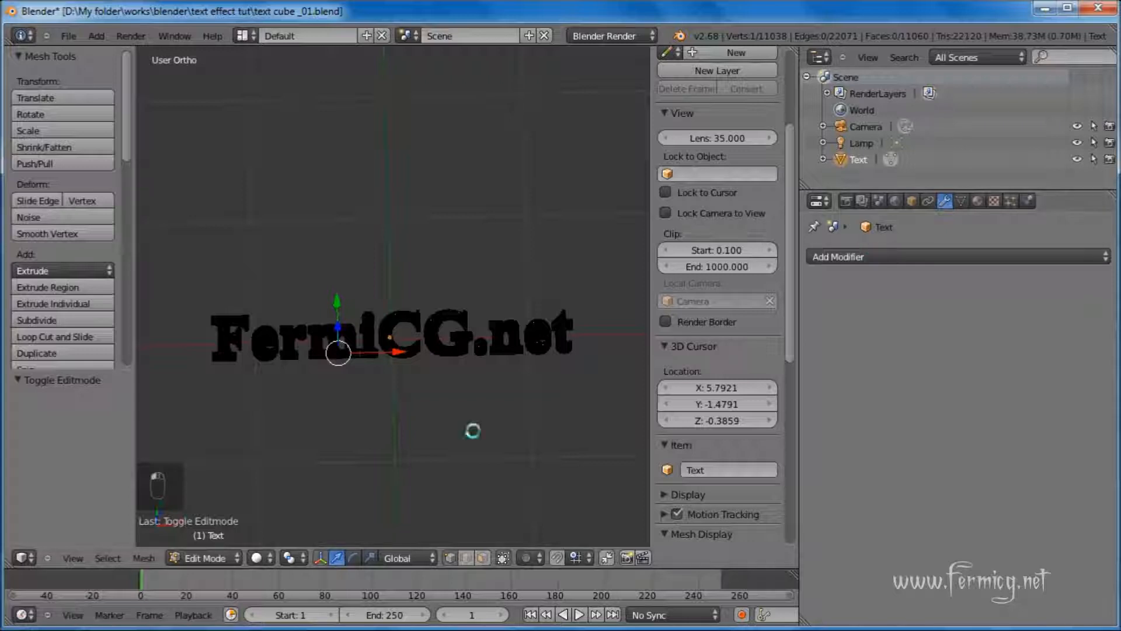
middle_drag(473, 431, 478, 330)
key(KP_1)
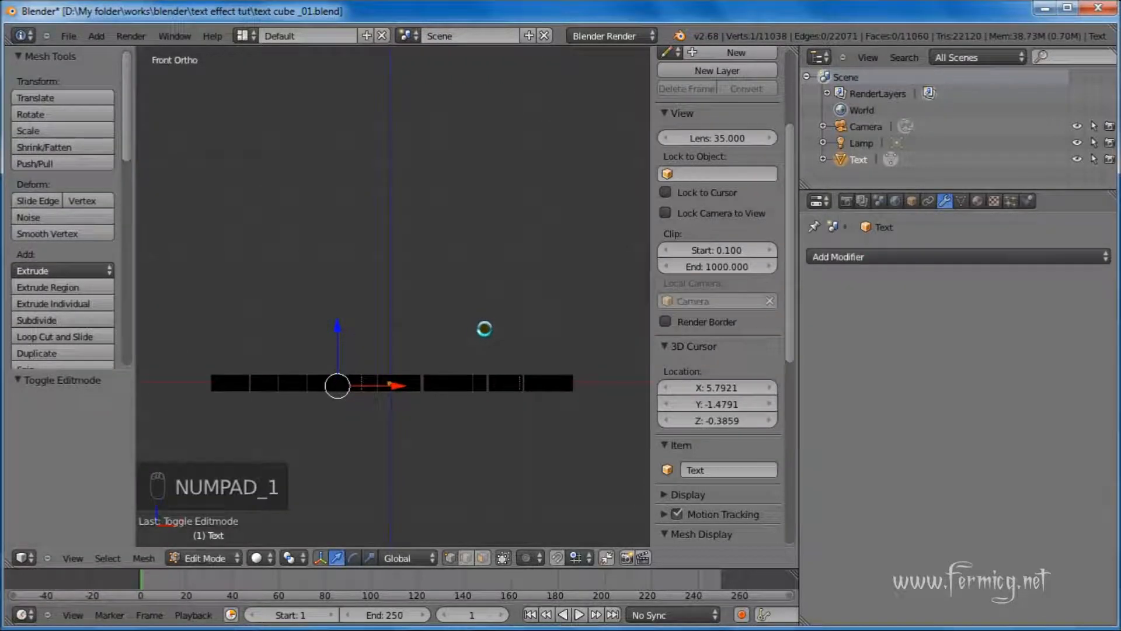
scroll(505, 445, up, 2)
scroll(506, 445, down, 2)
drag(651, 373, 818, 373)
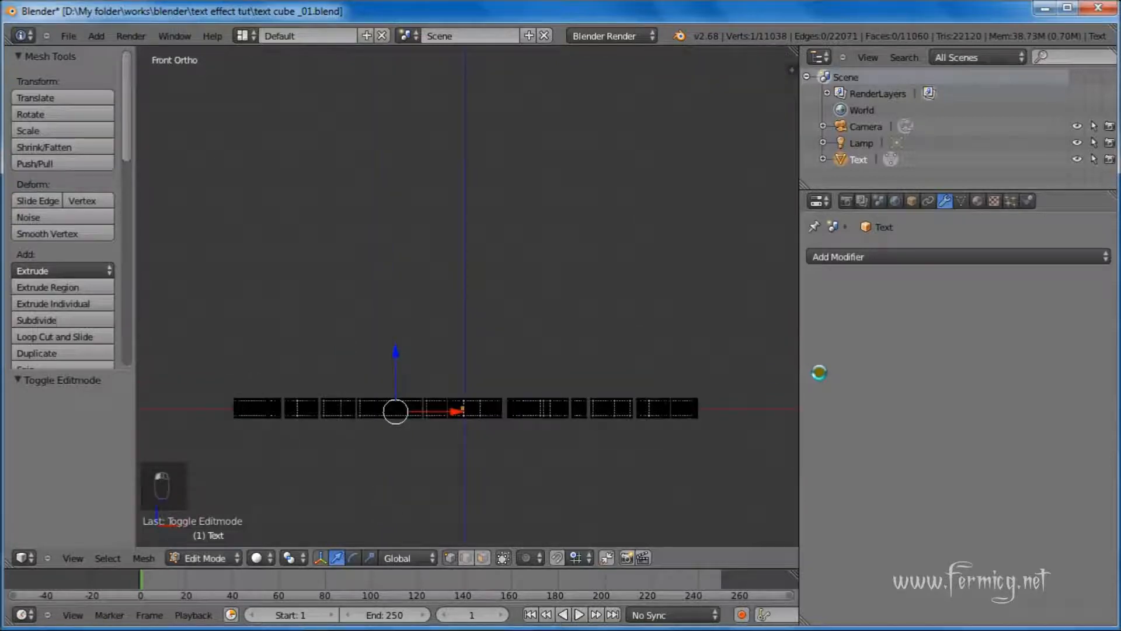
shift+middle_drag(530, 330, 556, 202)
key(z)
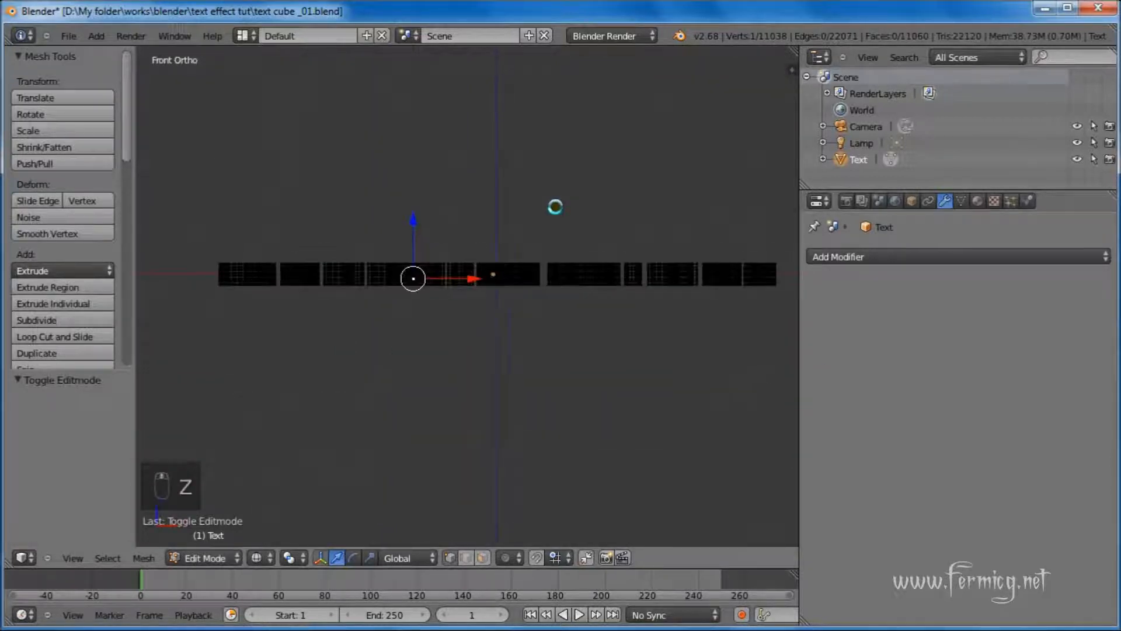
Delete all of the text's vertices above its lowest layer to leave flat letters, and return to Object Mode
key(b)
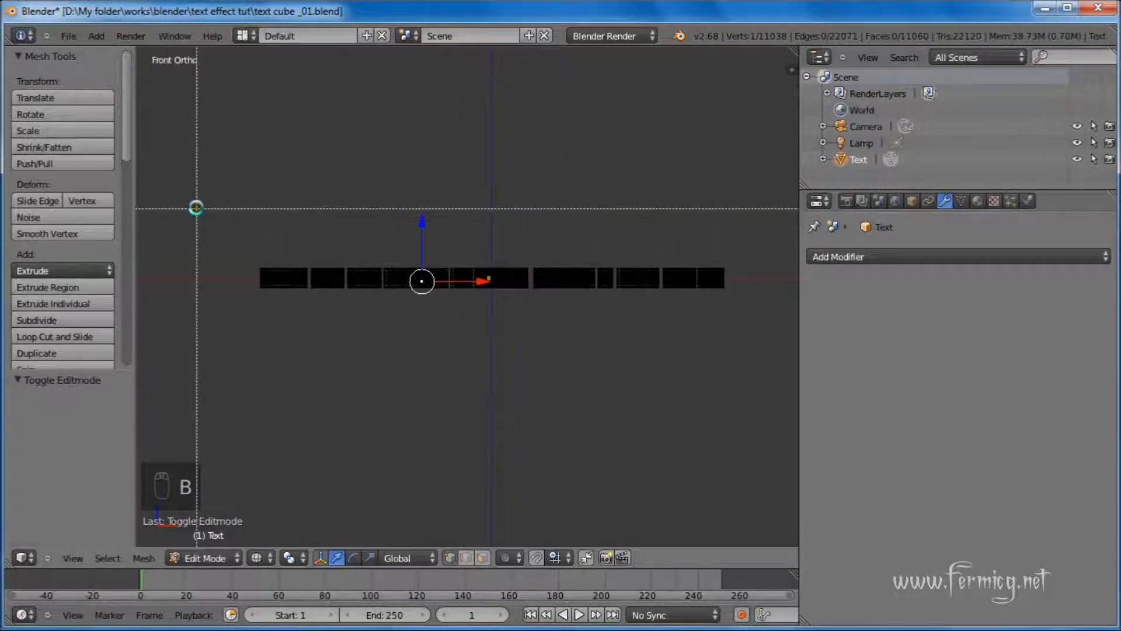
drag(203, 191, 738, 283)
scroll(724, 290, up, 10)
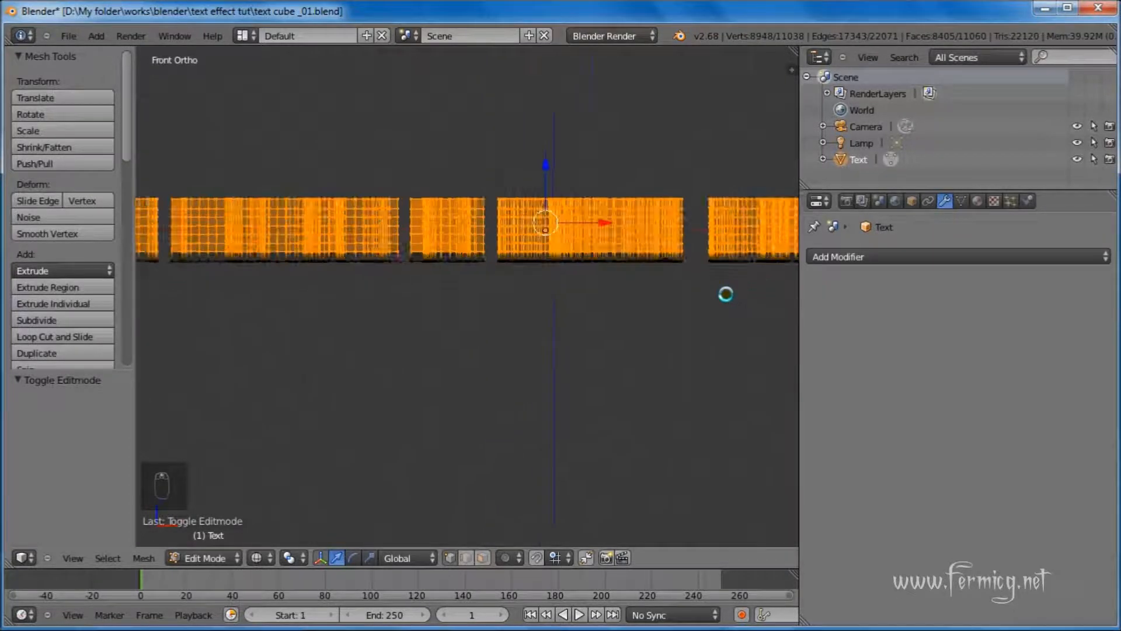
scroll(611, 268, down, 8)
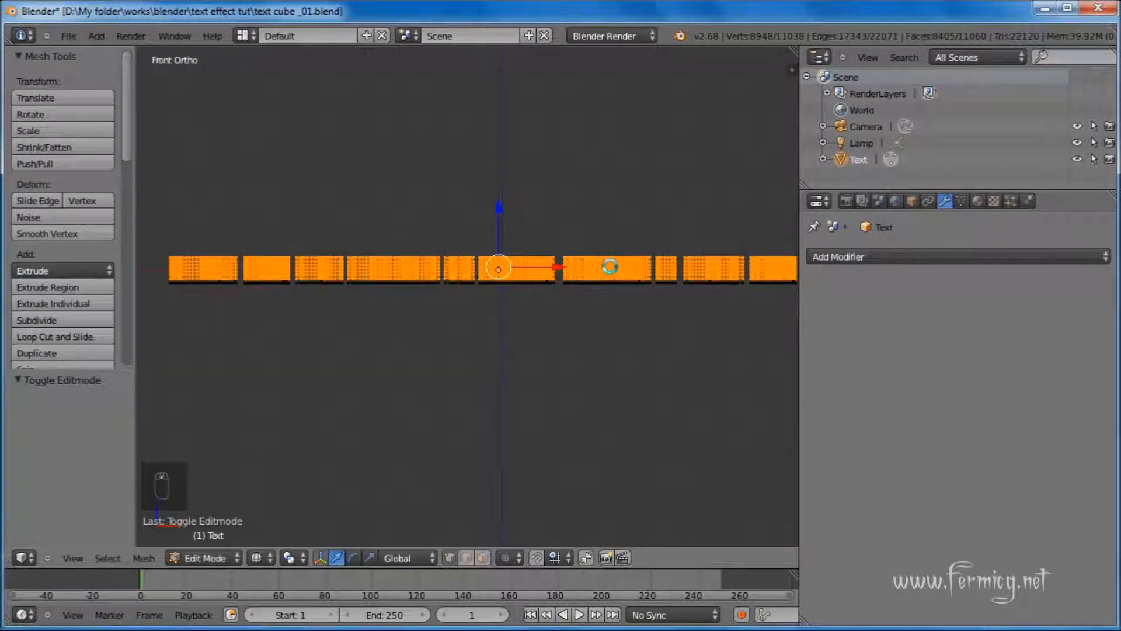
key(Delete)
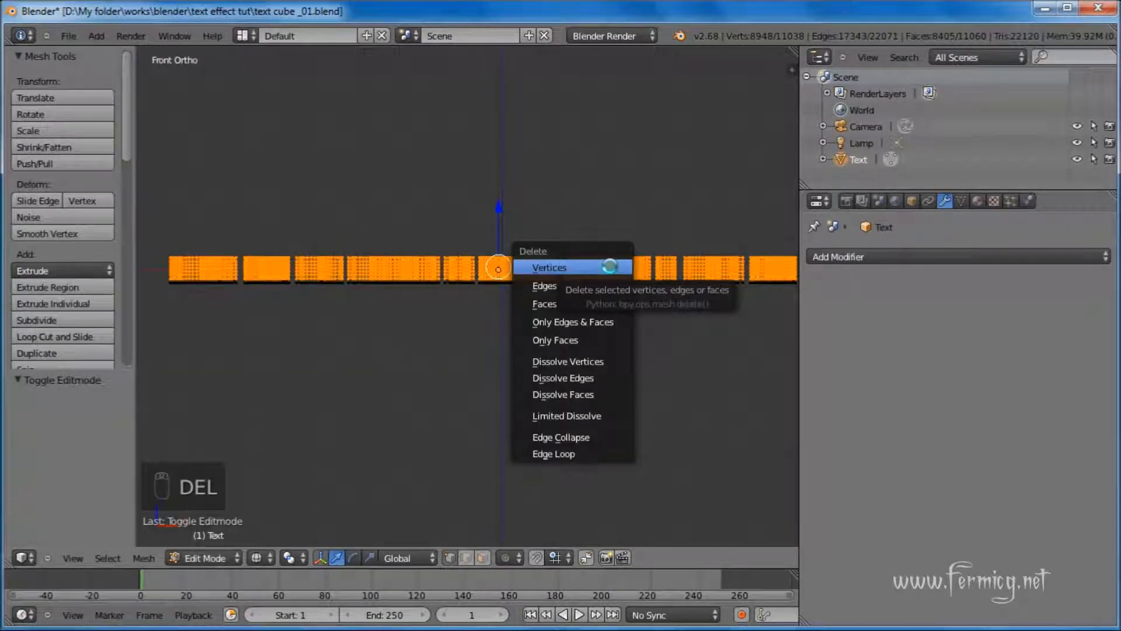
click(610, 267)
middle_drag(610, 266, 531, 338)
key(Tab)
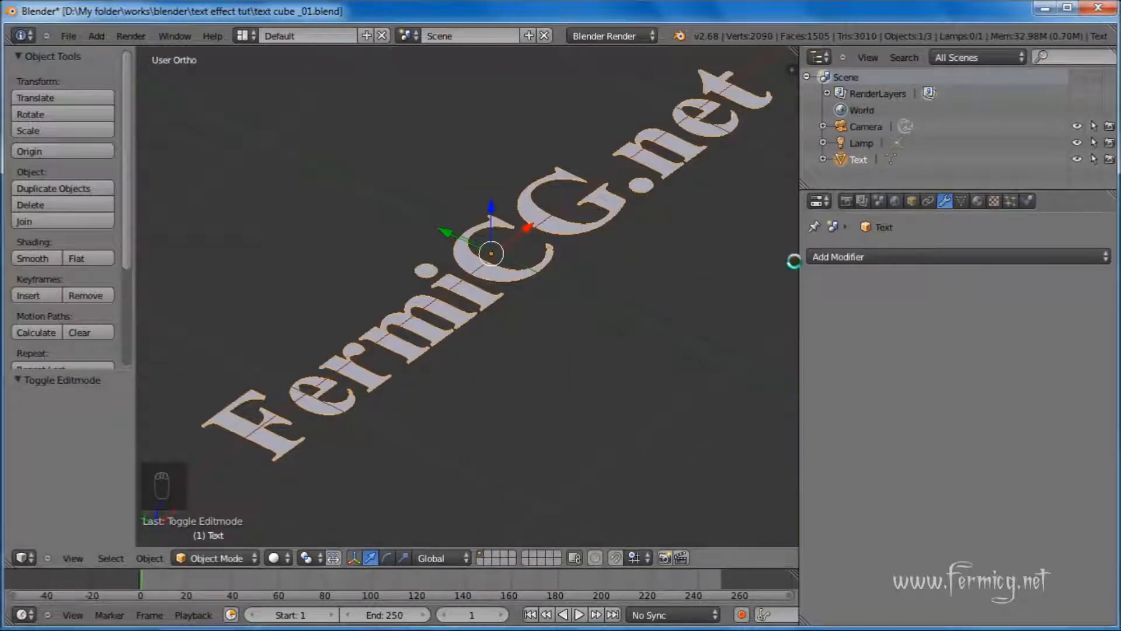
Add an Explode modifier and a new particle system to the flat text
click(877, 257)
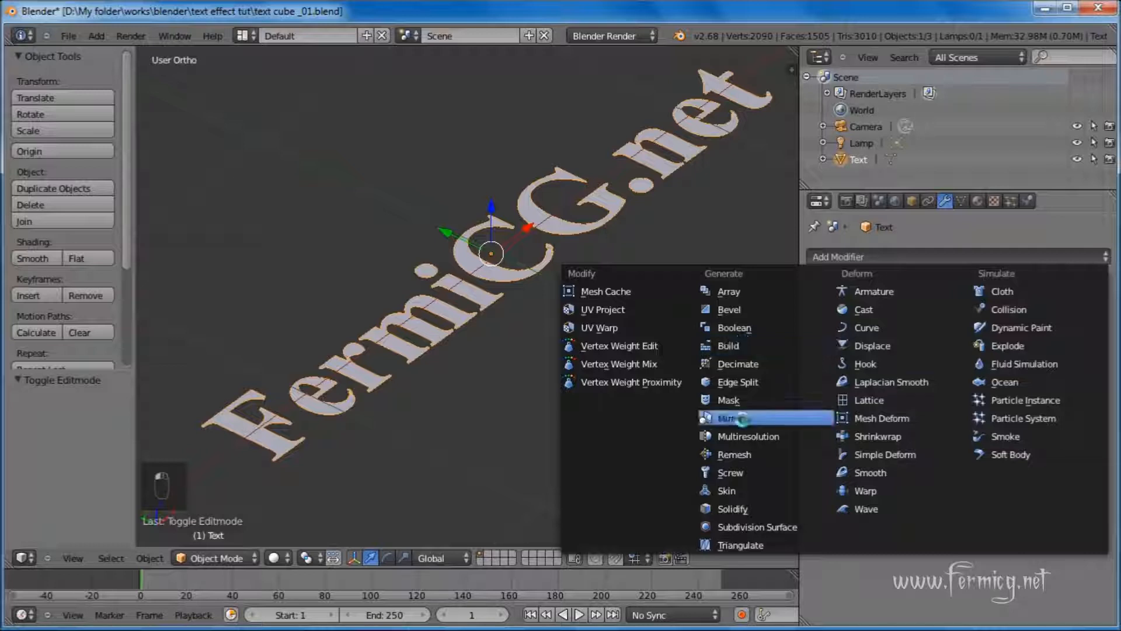
click(1000, 345)
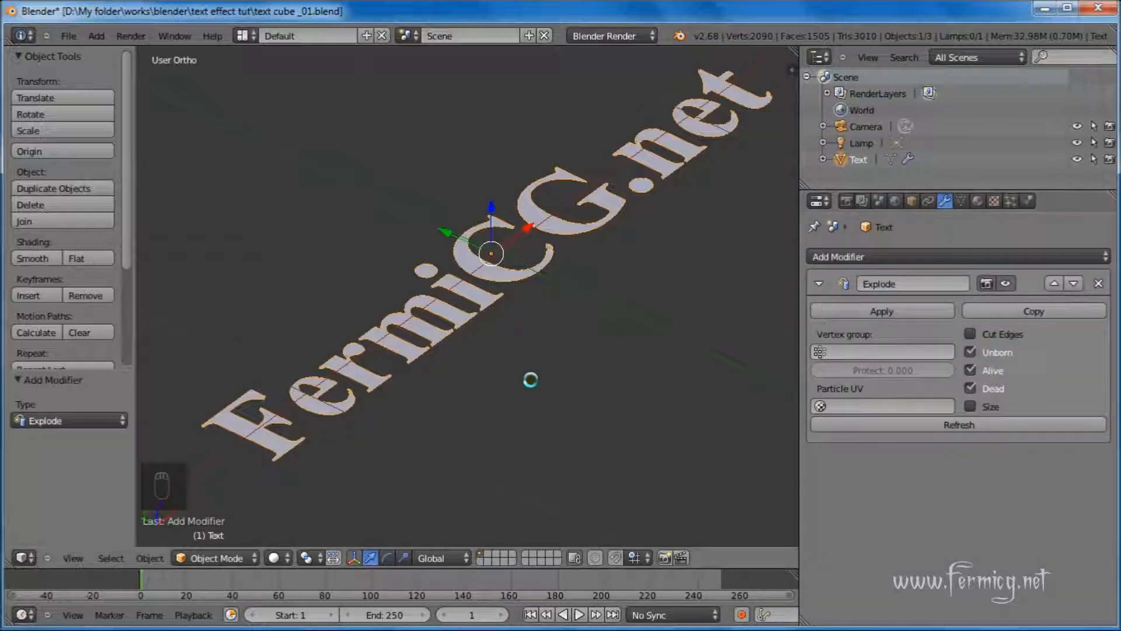
middle_drag(532, 380, 499, 402)
key(Left)
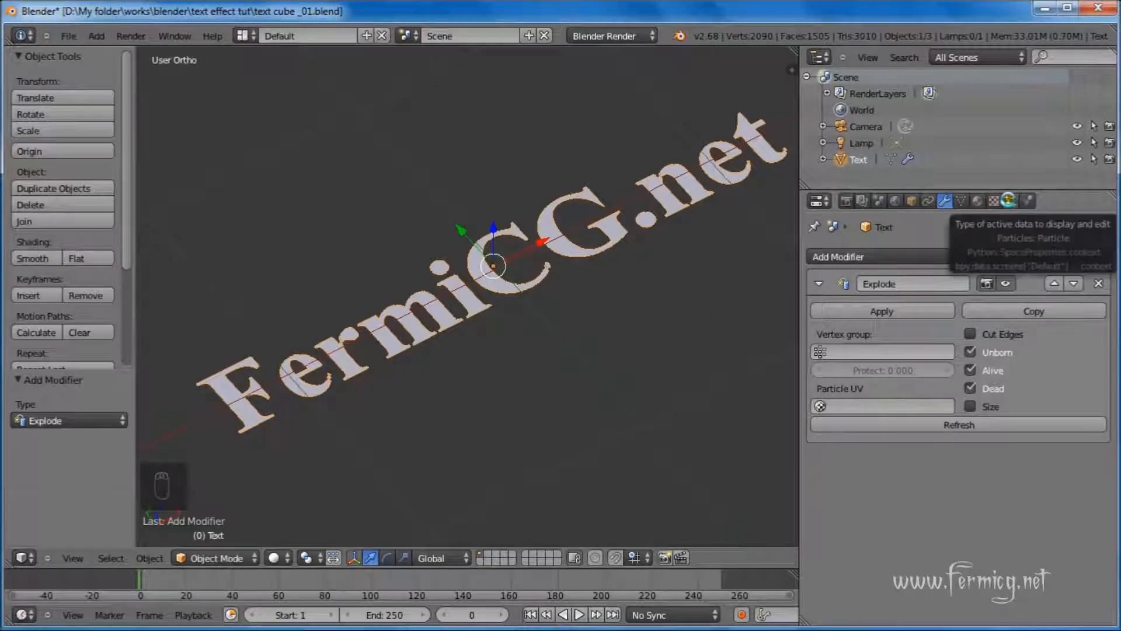
click(1009, 200)
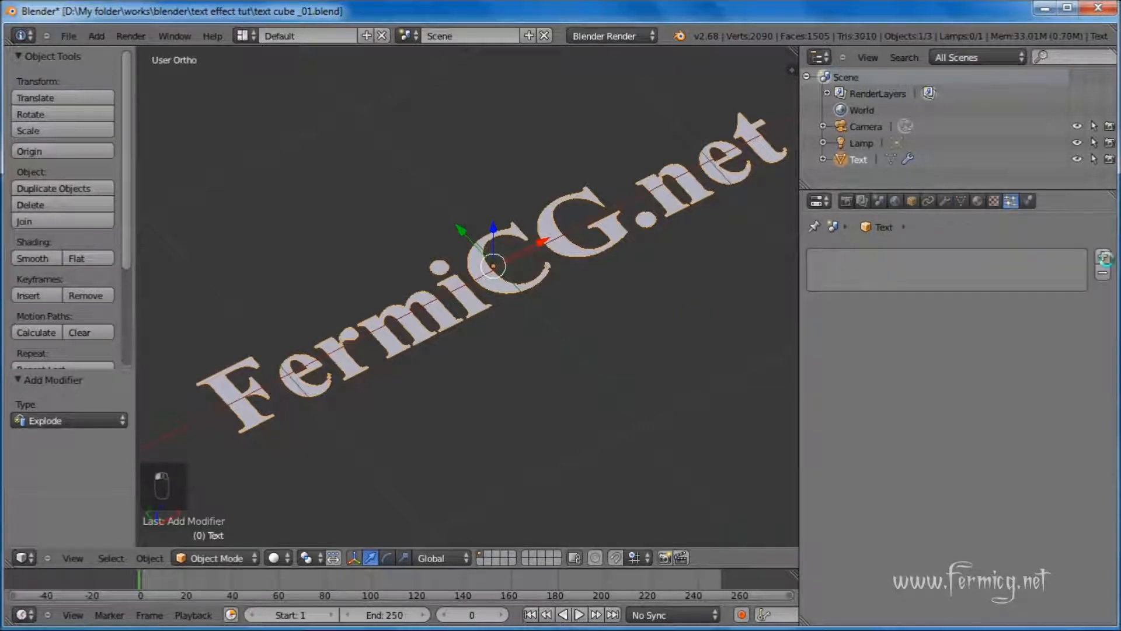
click(1088, 256)
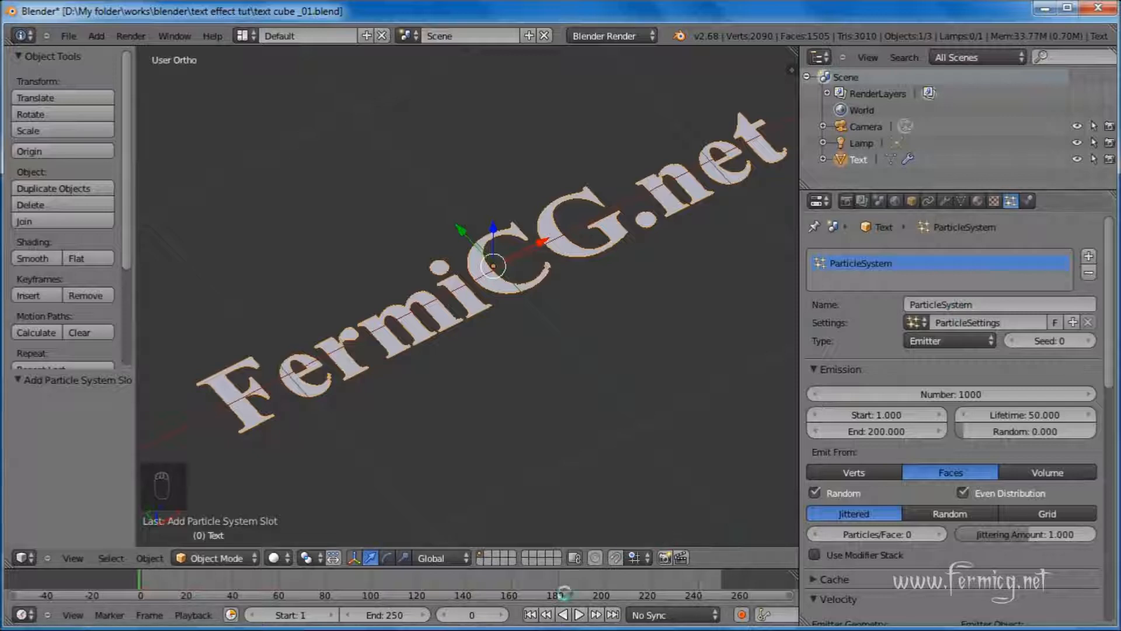
Play the animation to preview the particles emitted from the text, and review the particle system's emission and velocity settings
click(580, 614)
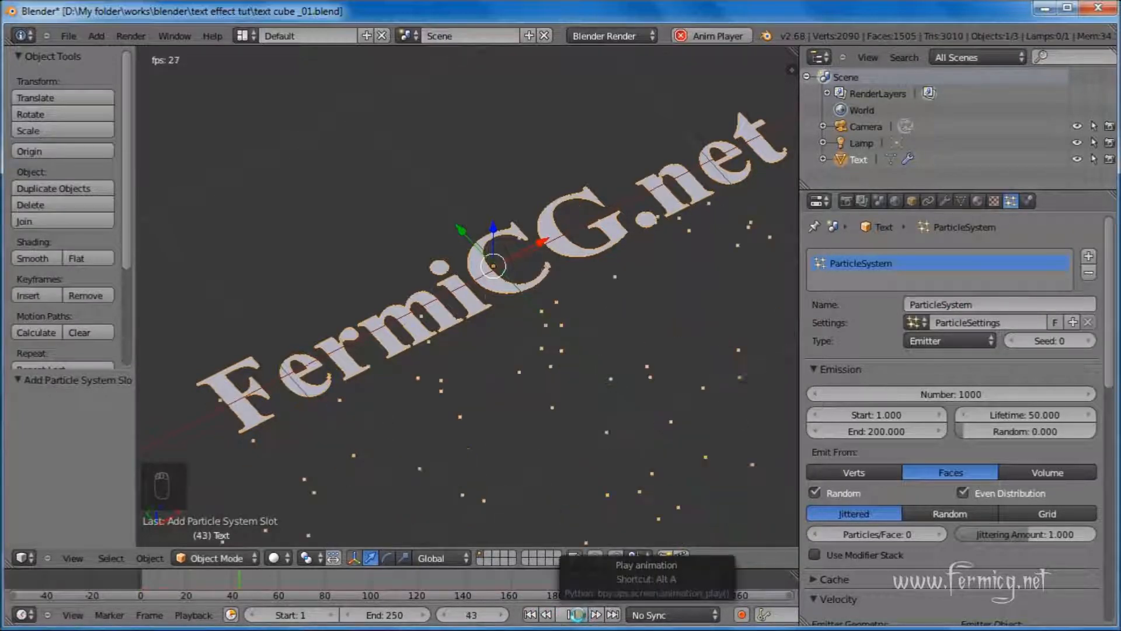
drag(1111, 310, 1108, 384)
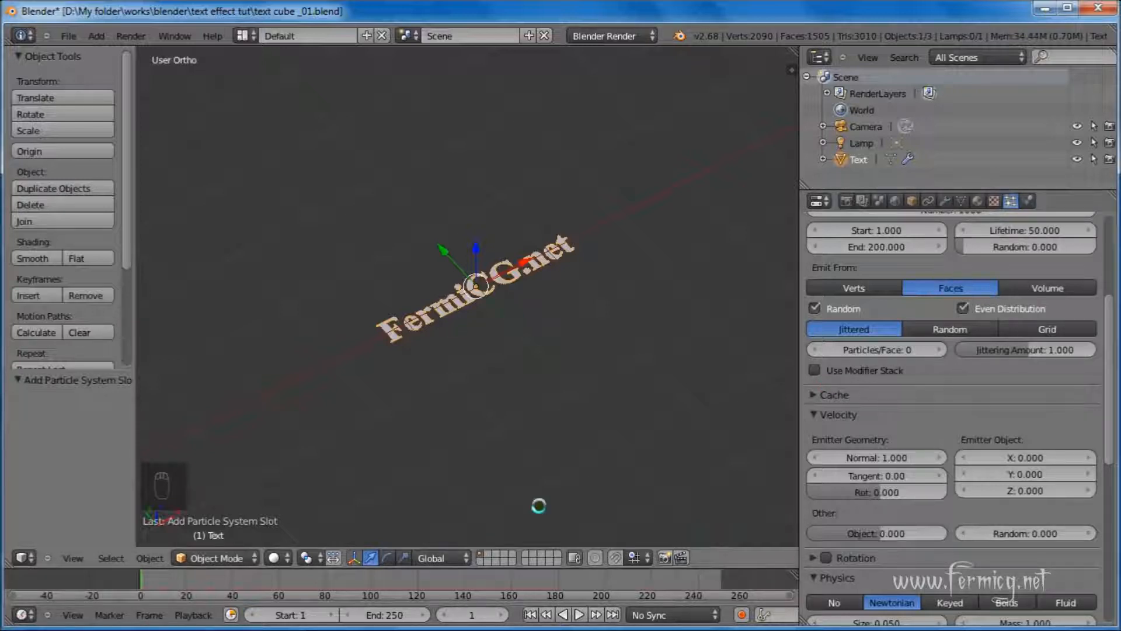
drag(1112, 440, 1106, 391)
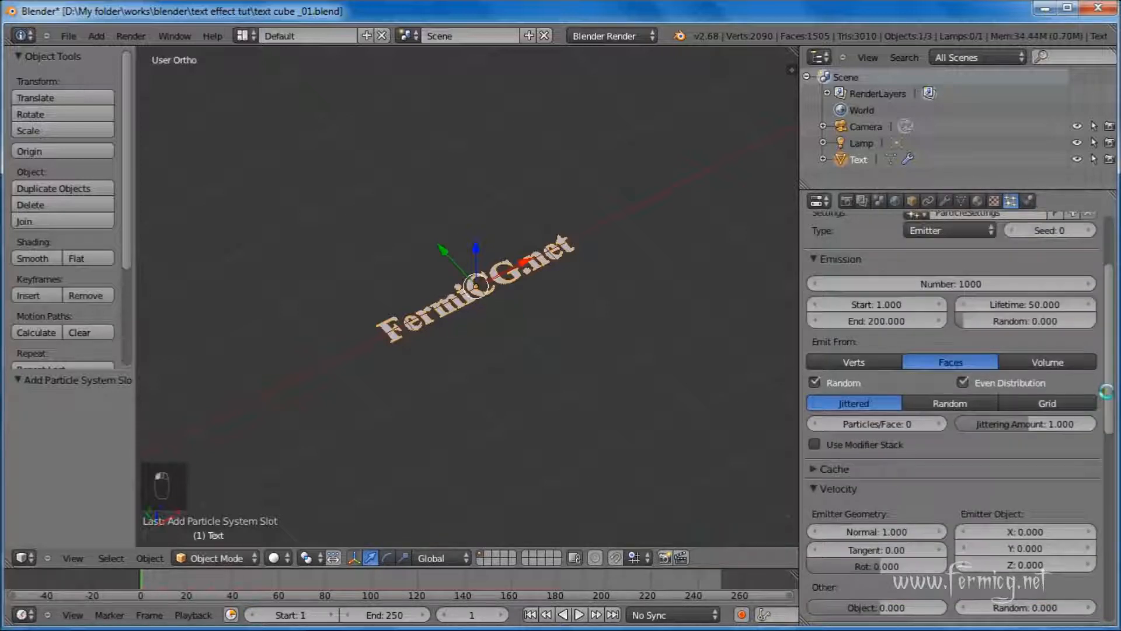
scroll(1105, 391, up, 5)
scroll(520, 318, up, 4)
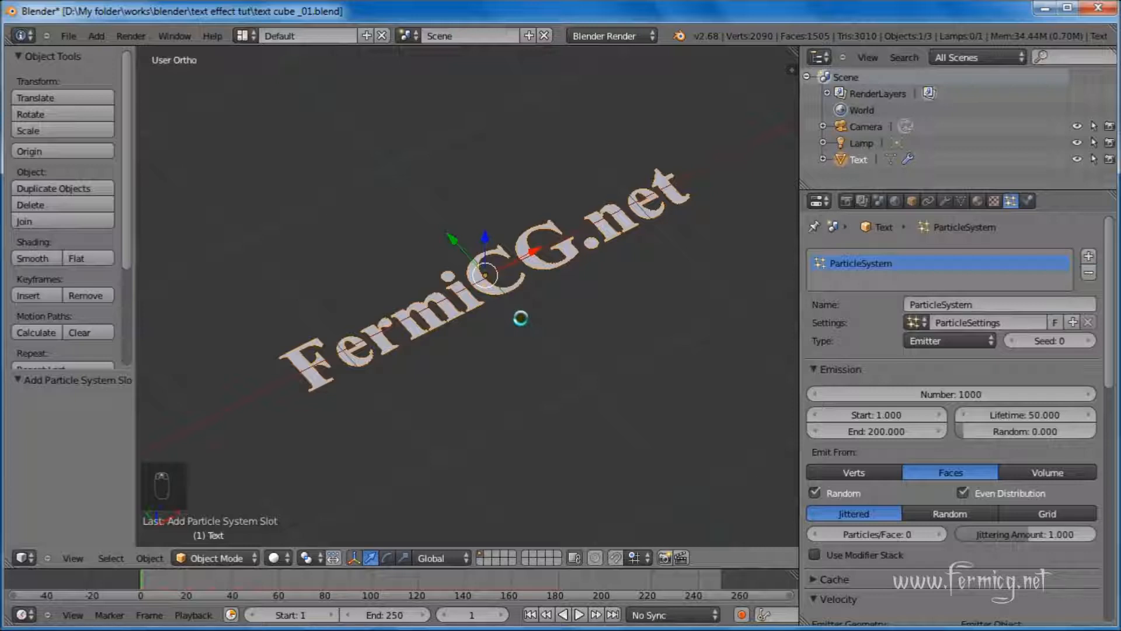
shift+middle_drag(554, 317, 596, 301)
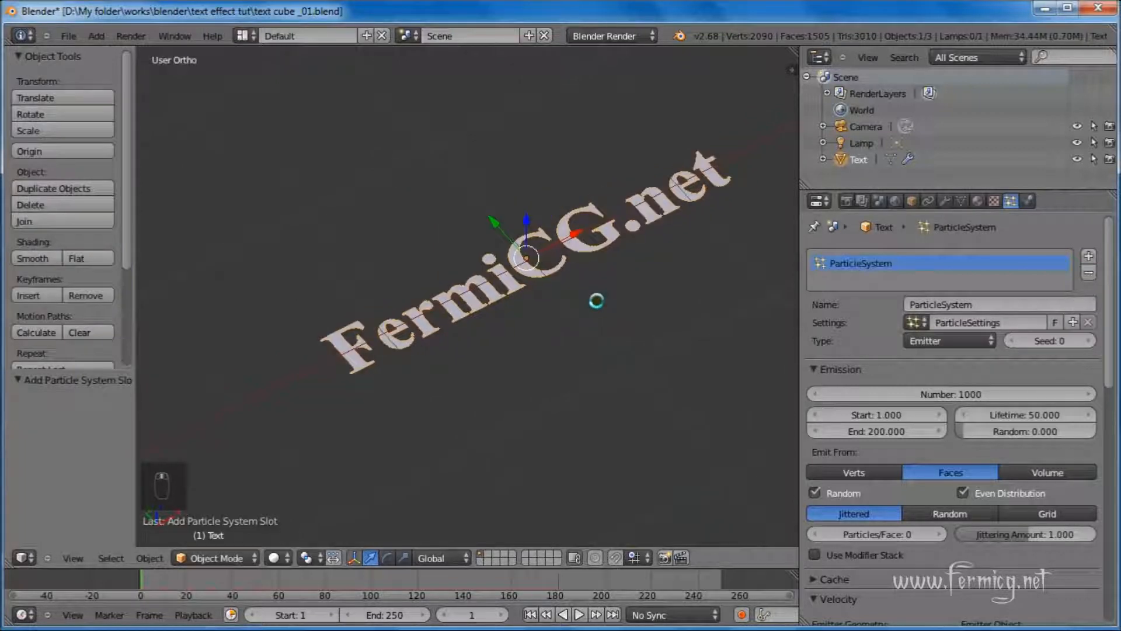
scroll(596, 300, up, 5)
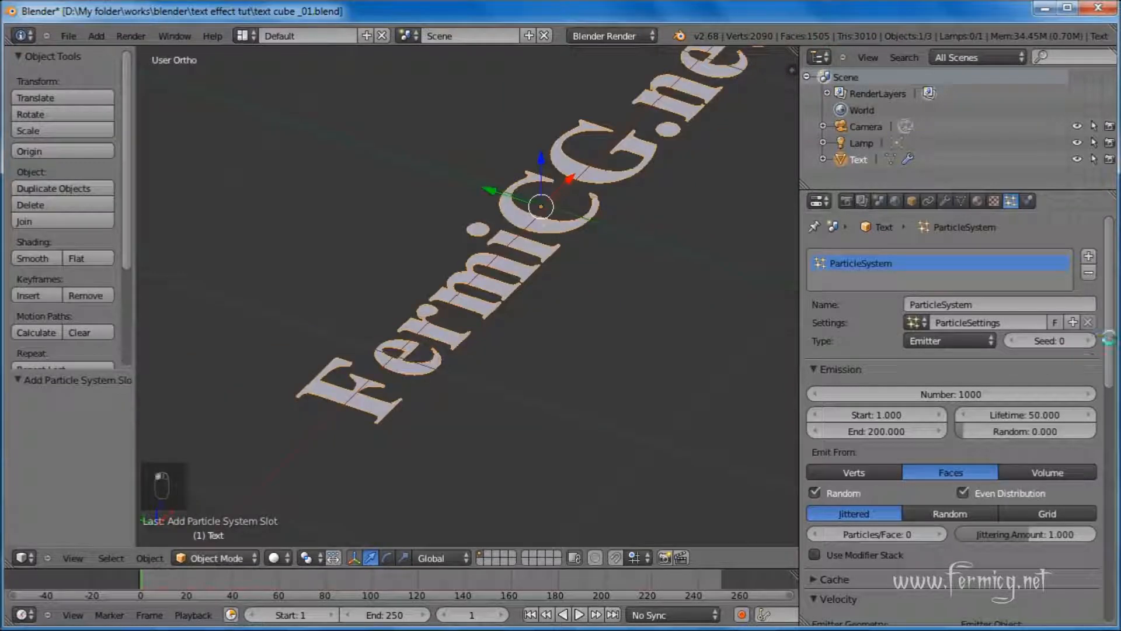
Set the particle system's emission number to 1505 and the particle lifetime to 200
scroll(980, 369, down, 1)
click(971, 386)
text(150)
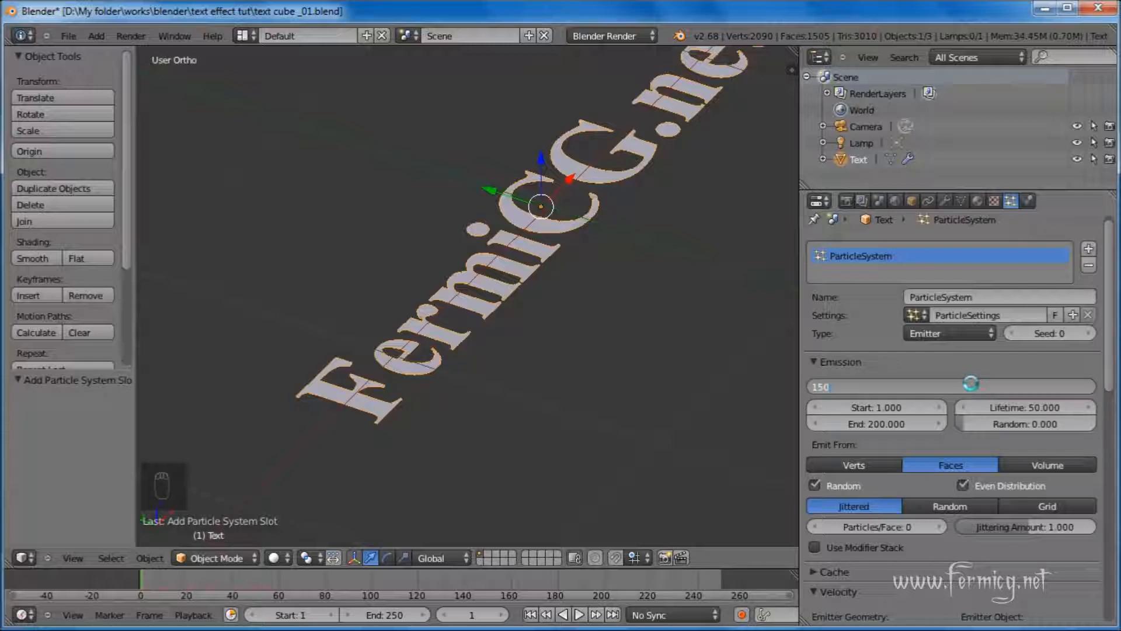
key(Return)
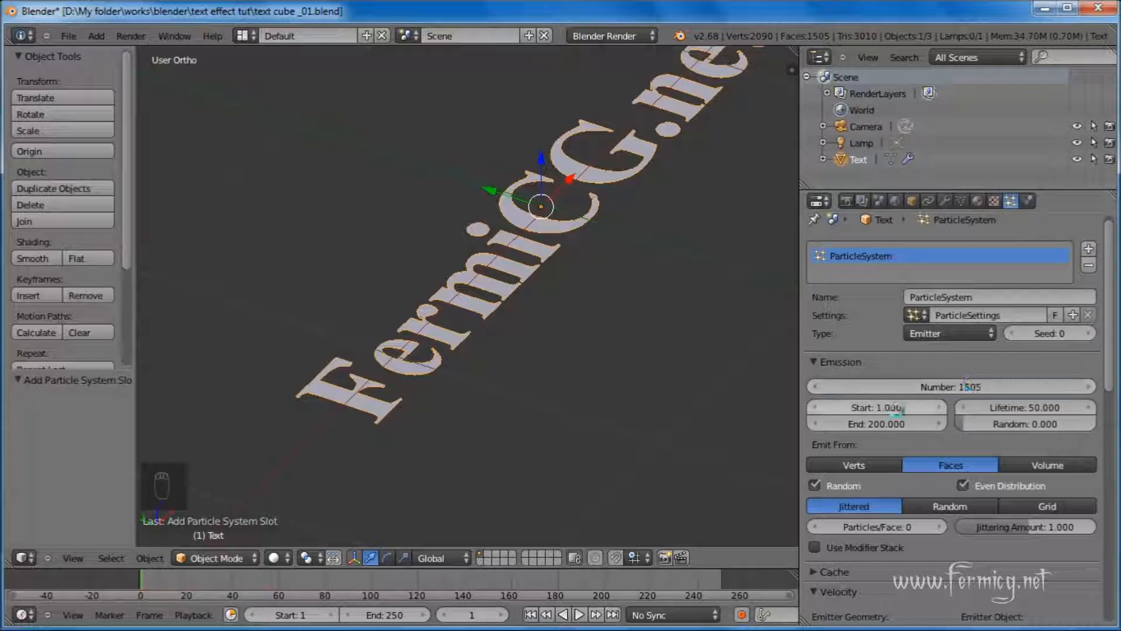
click(1025, 413)
text(200)
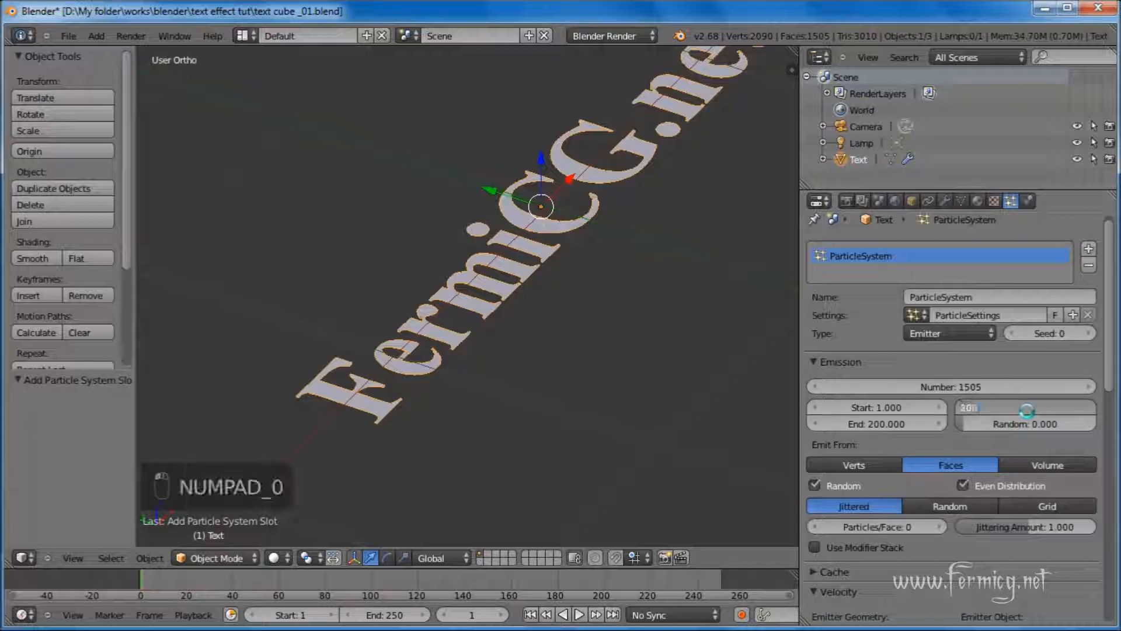
key(Return)
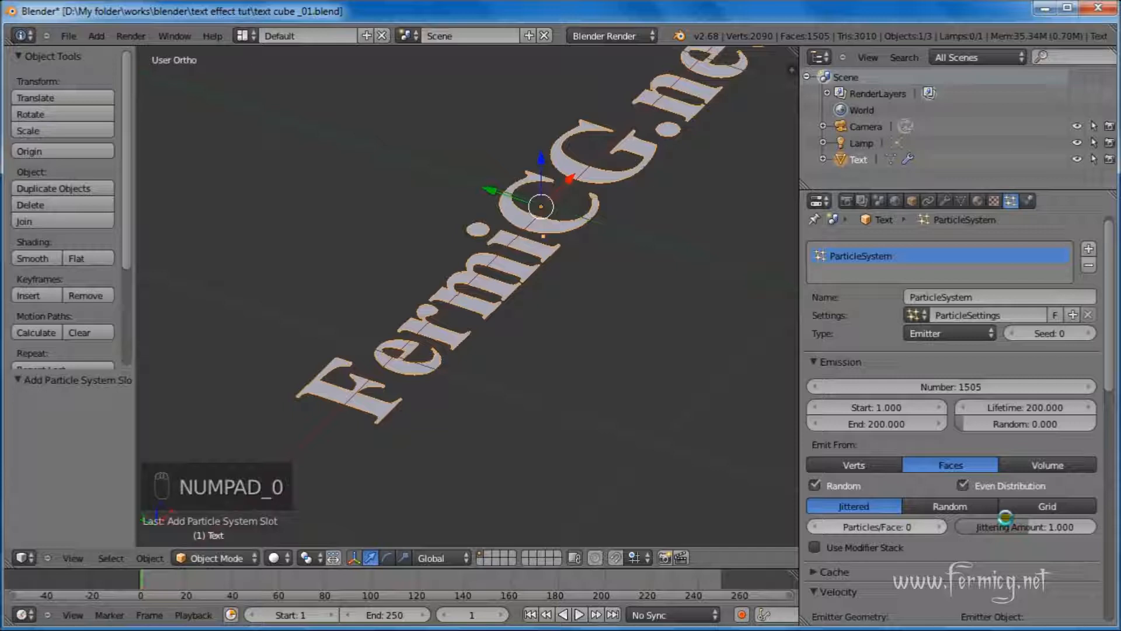
Turn off the random emission order for the text's particles
scroll(941, 501, down, 4)
click(815, 386)
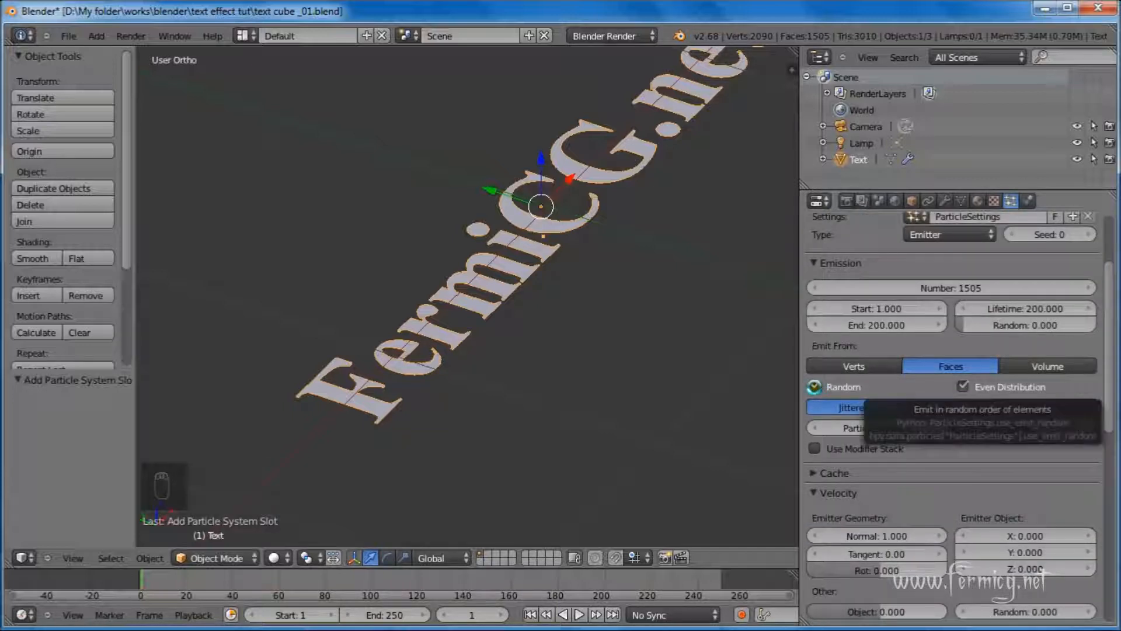
Turn off even distribution for the text's particle emission and set the normal emitter velocity to 0
click(958, 387)
scroll(958, 387, down, 3)
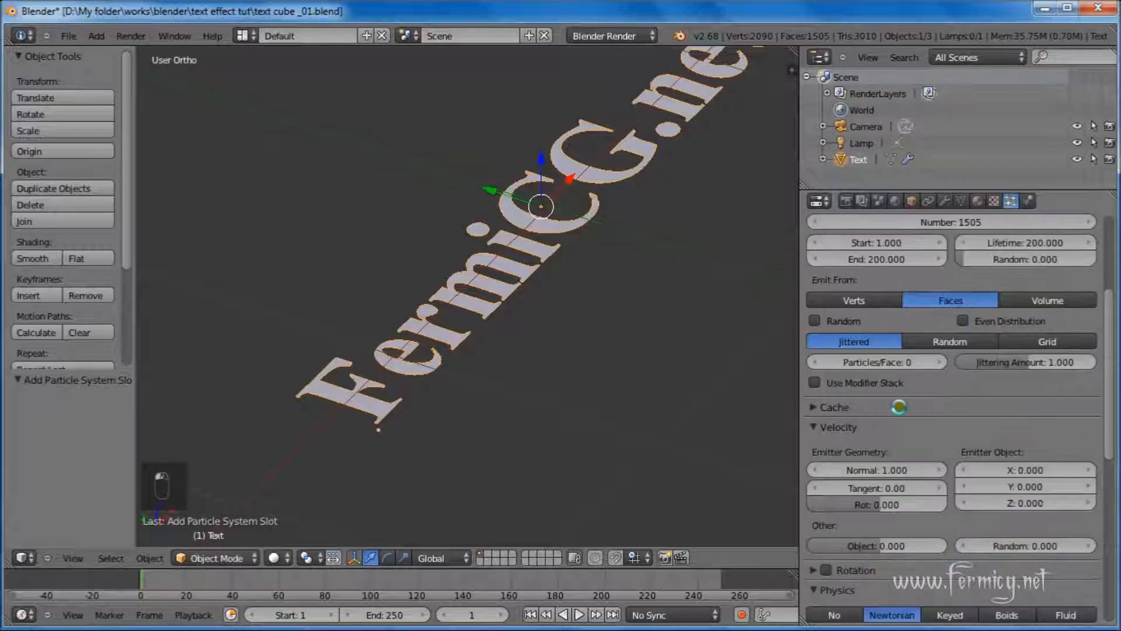
scroll(847, 385, down, 2)
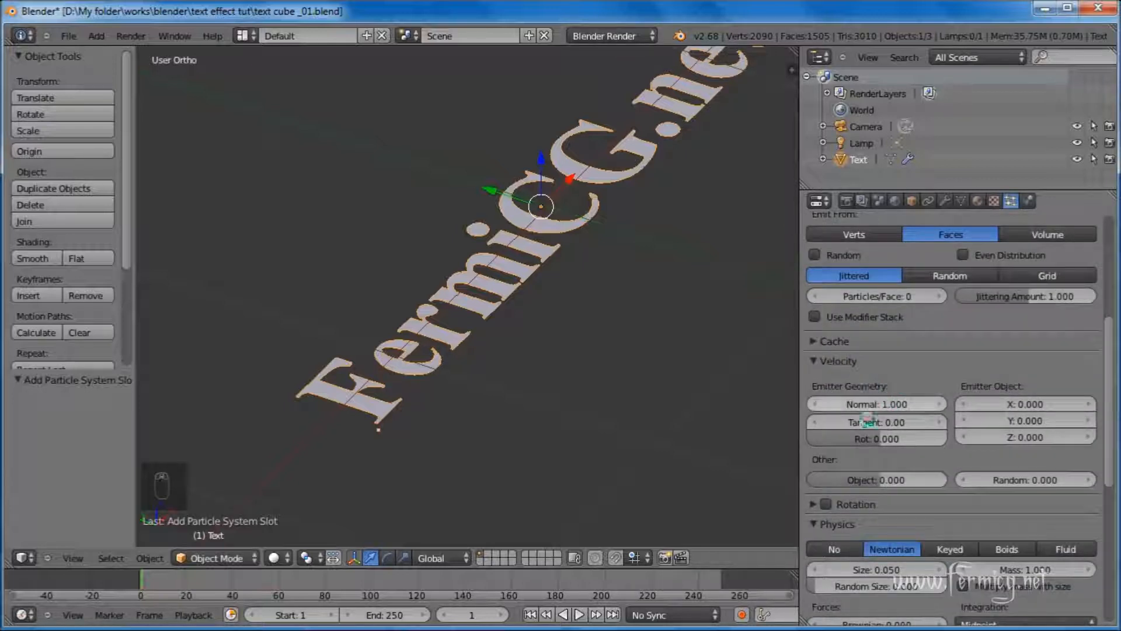
scroll(908, 404, down, 3)
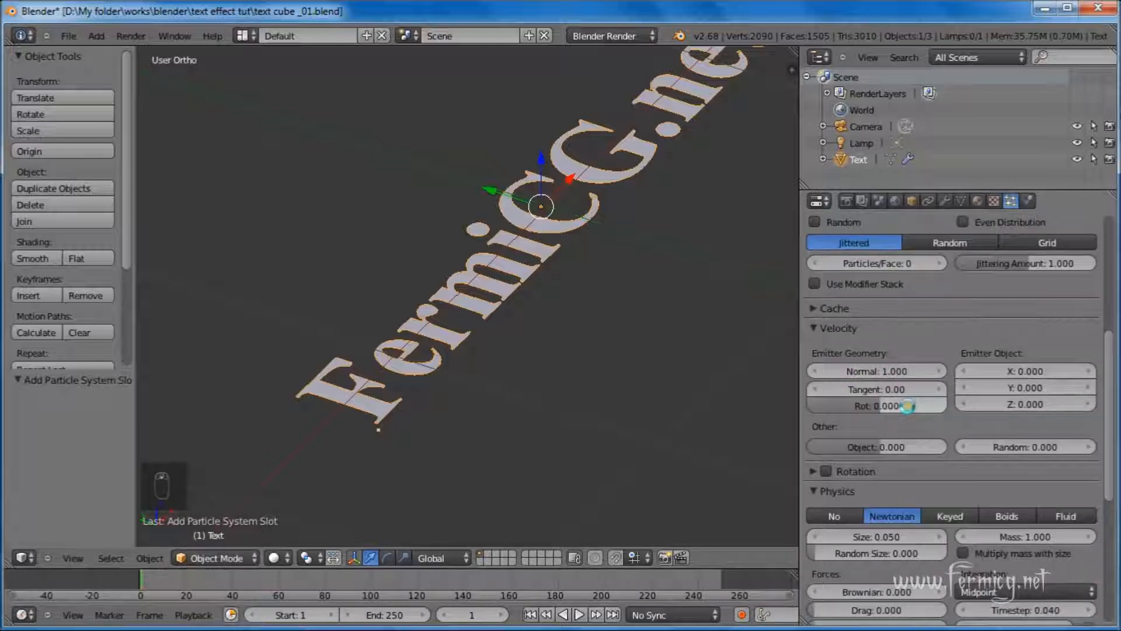
click(879, 305)
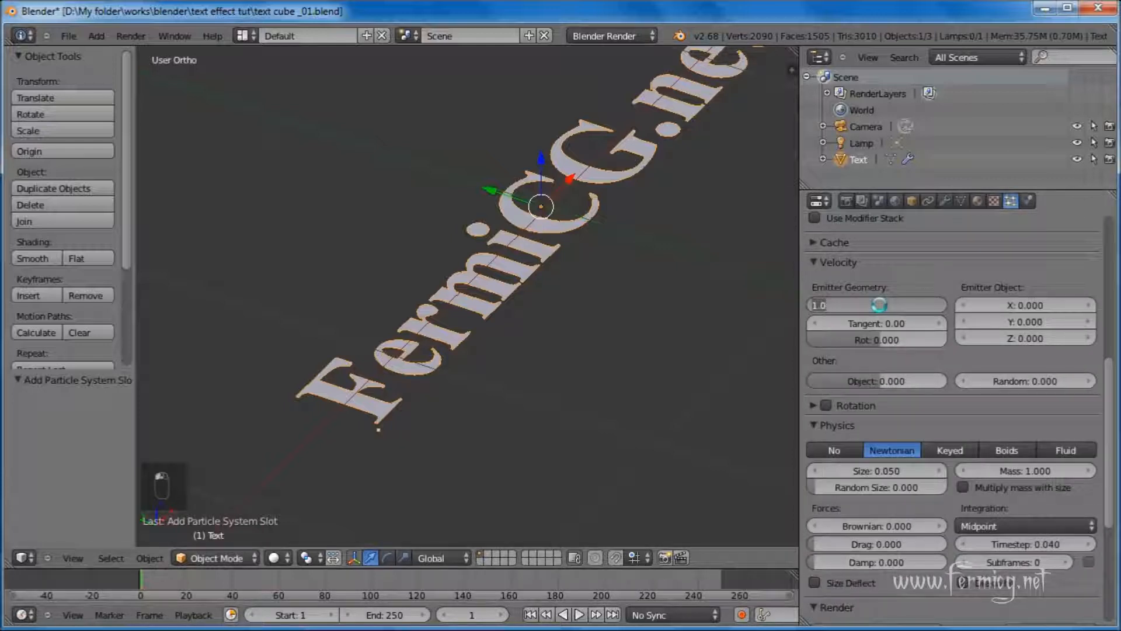
text(0)
key(Return)
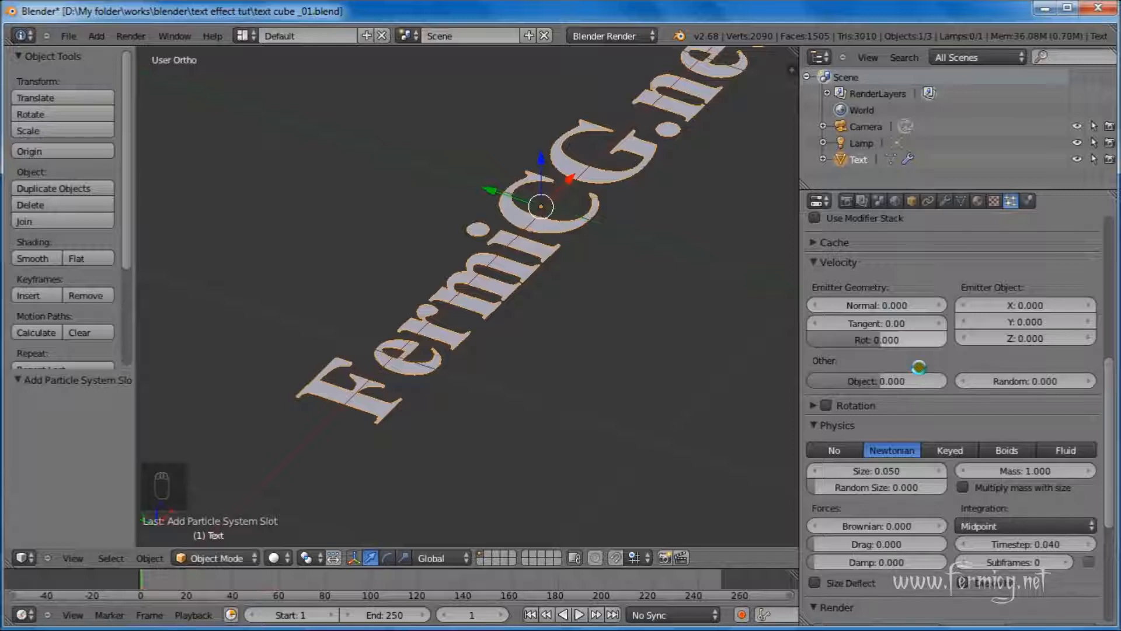
Enable rotation for the text's particles and make the rotation dynamic
scroll(853, 304, down, 2)
click(816, 340)
click(816, 340)
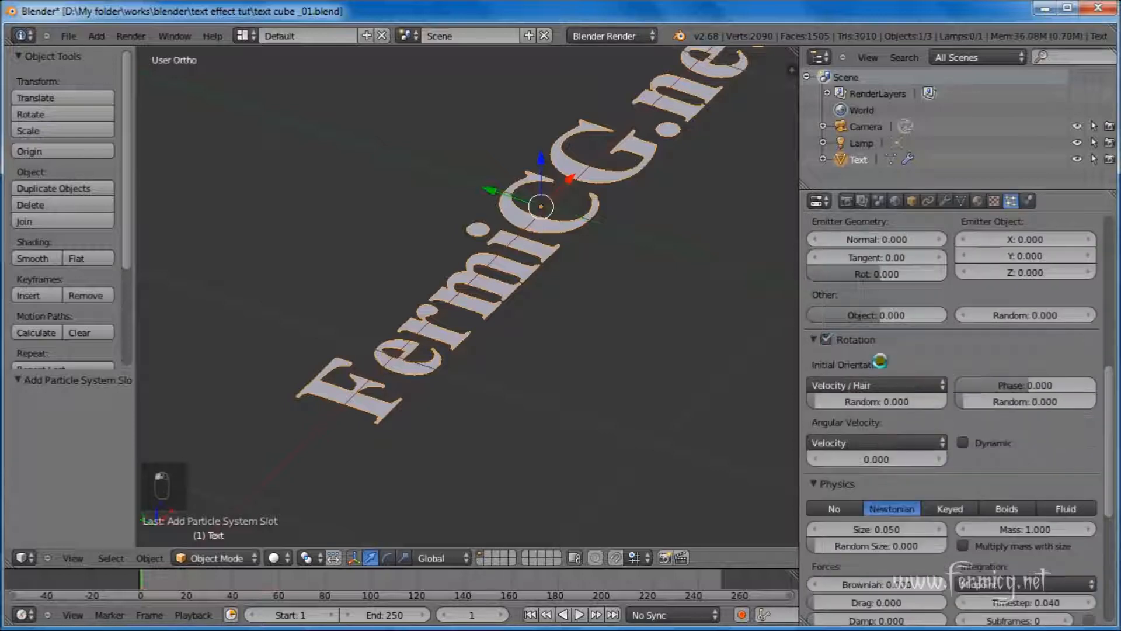
click(964, 444)
Set the particles' render type to None and their viewport display to Point
scroll(1025, 447, down, 7)
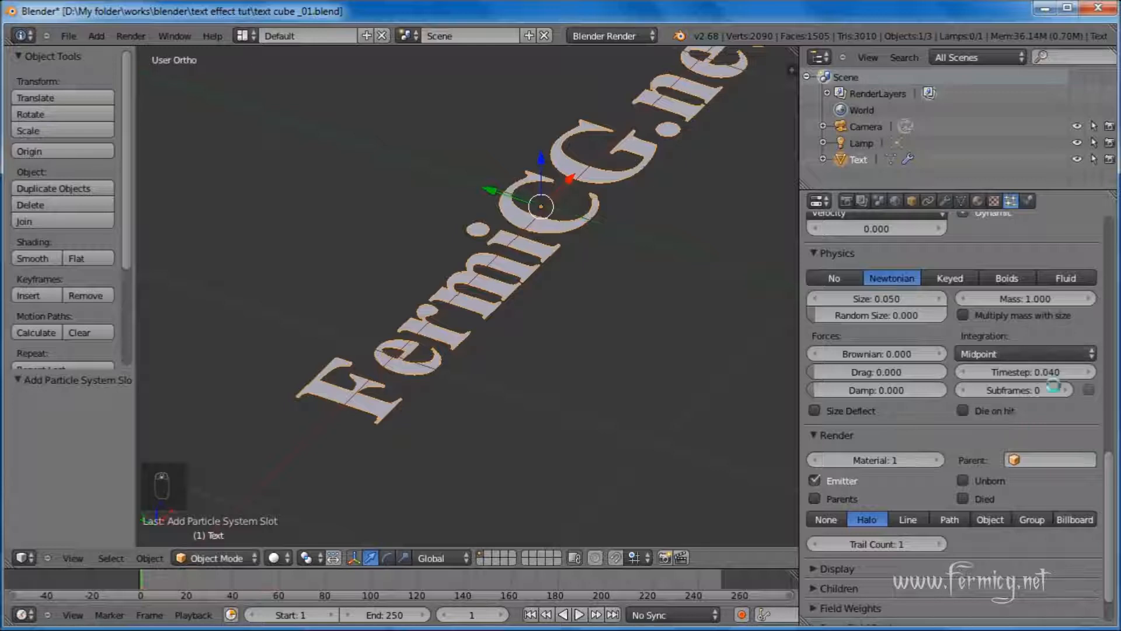
scroll(1004, 350, down, 2)
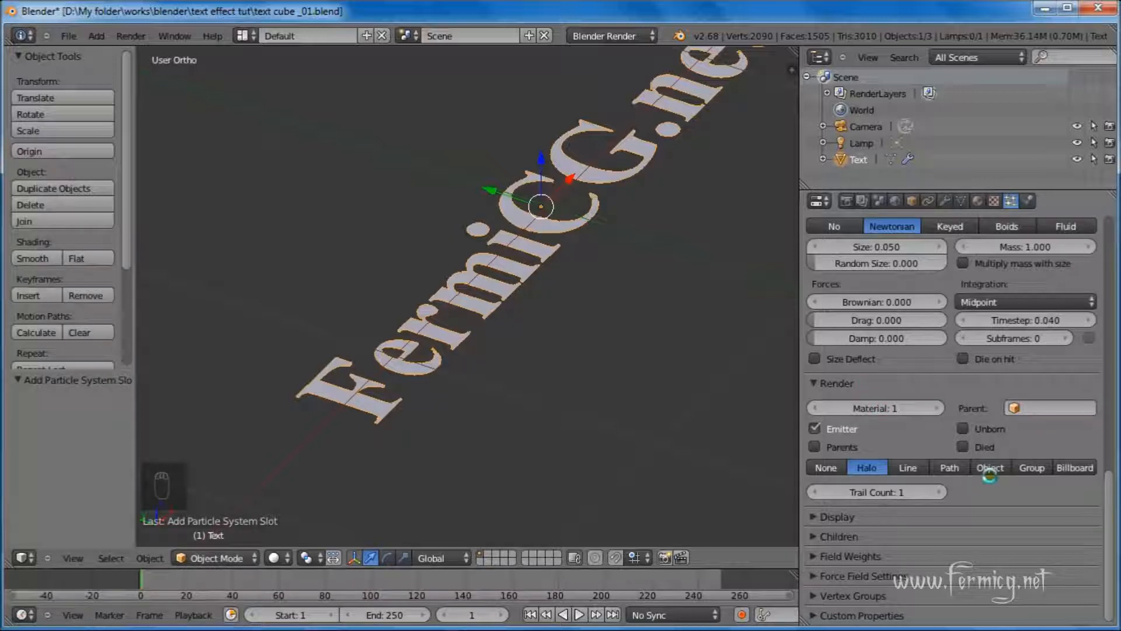
click(826, 467)
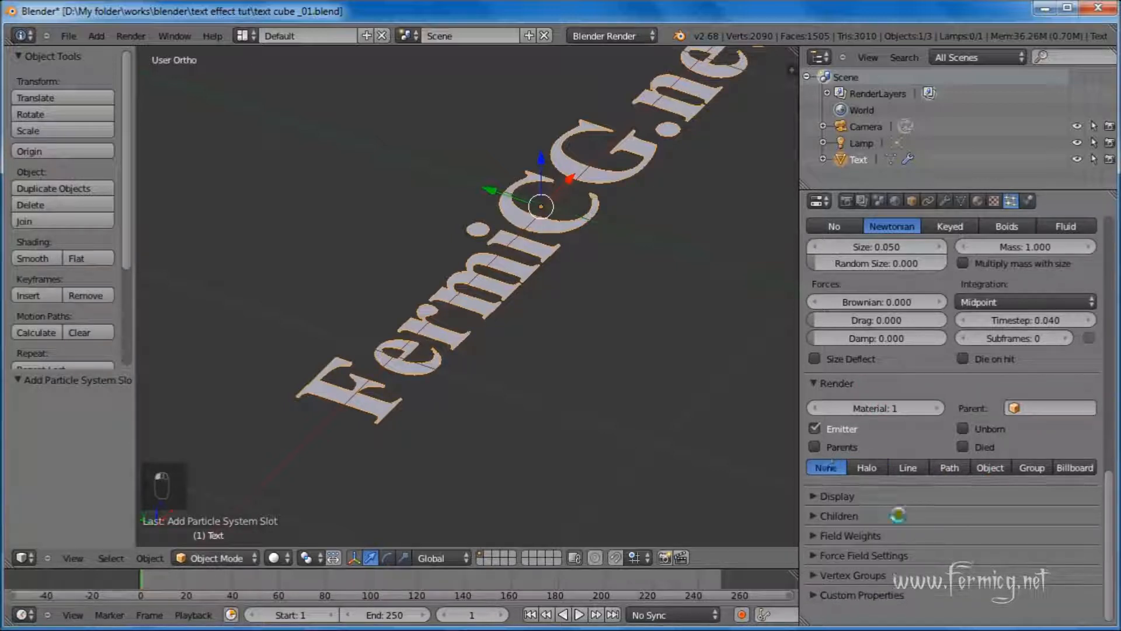
click(851, 498)
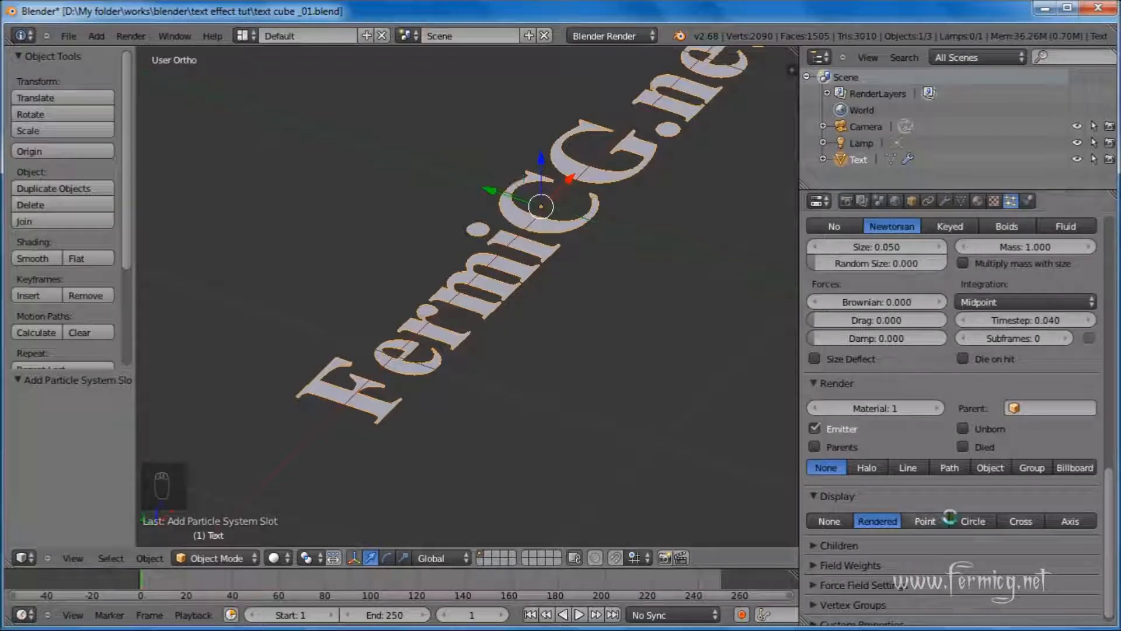
click(929, 521)
scroll(968, 462, down, 3)
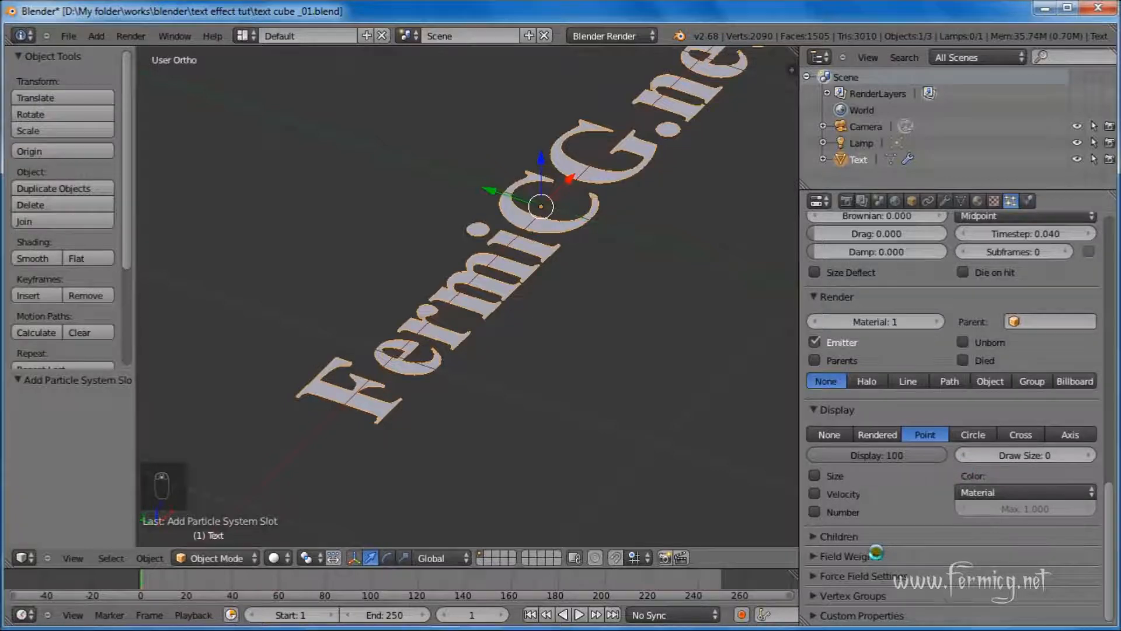
Set the gravity field weight of the text's particle system to 0
click(881, 555)
scroll(900, 532, down, 4)
scroll(901, 533, down, 3)
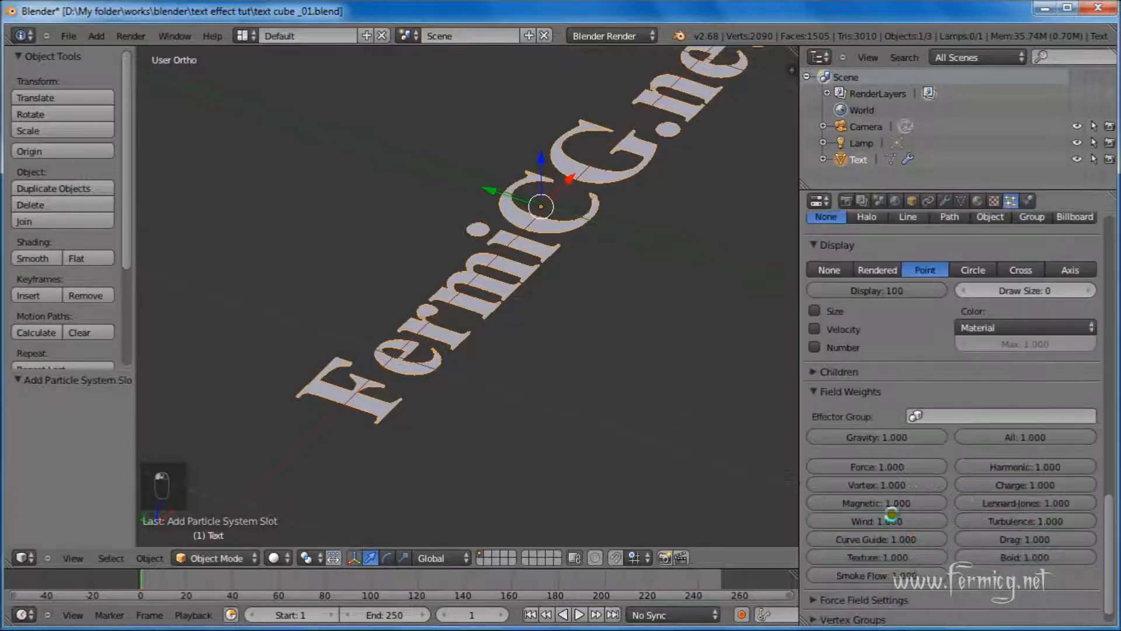
click(875, 438)
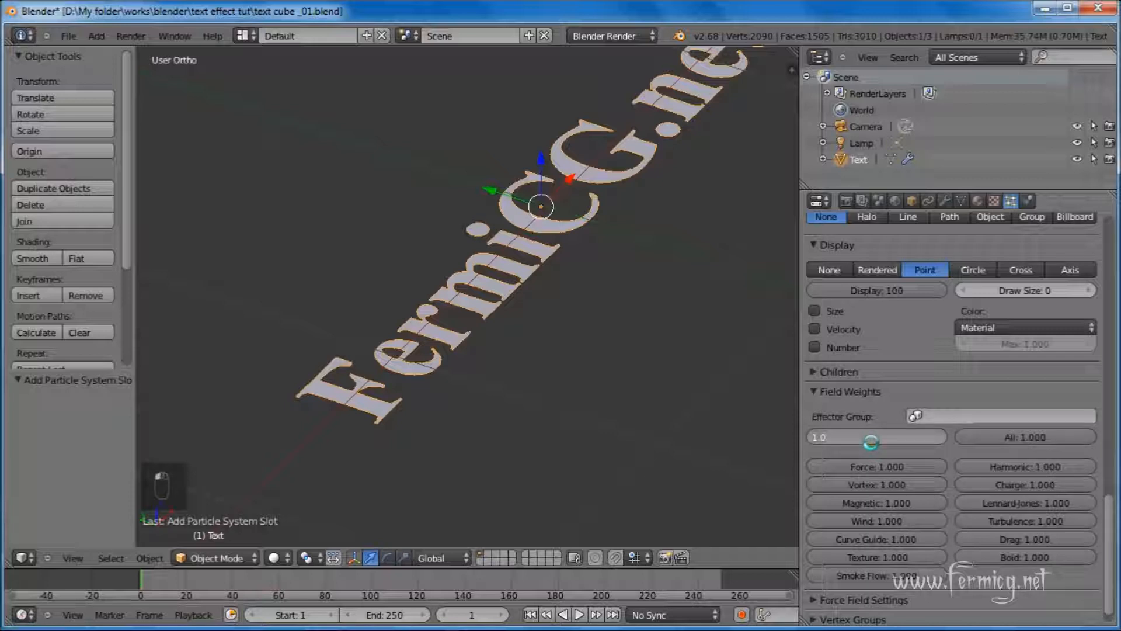
text(0)
key(Return)
Play the animation to check how the text's particles behave without gravity
scroll(508, 388, down, 3)
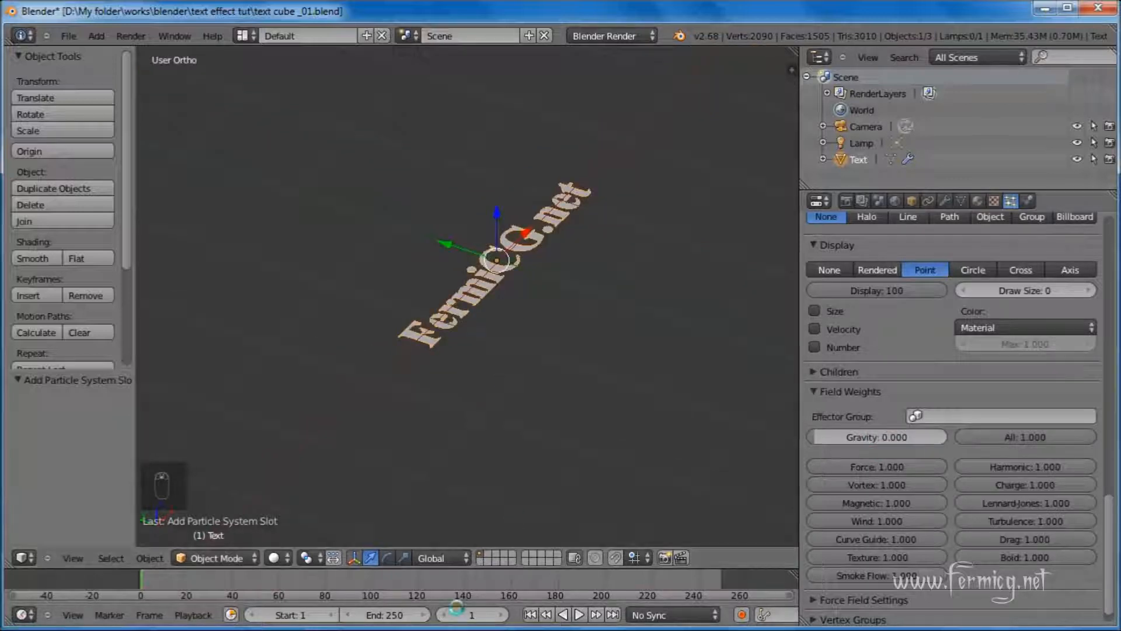
click(579, 615)
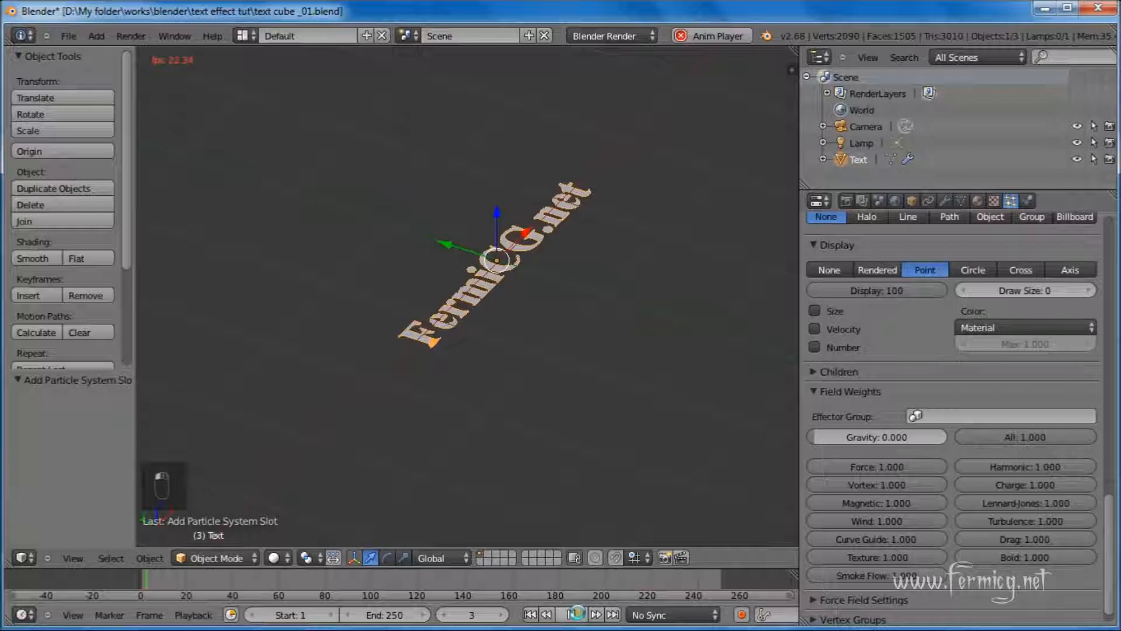
scroll(540, 417, up, 3)
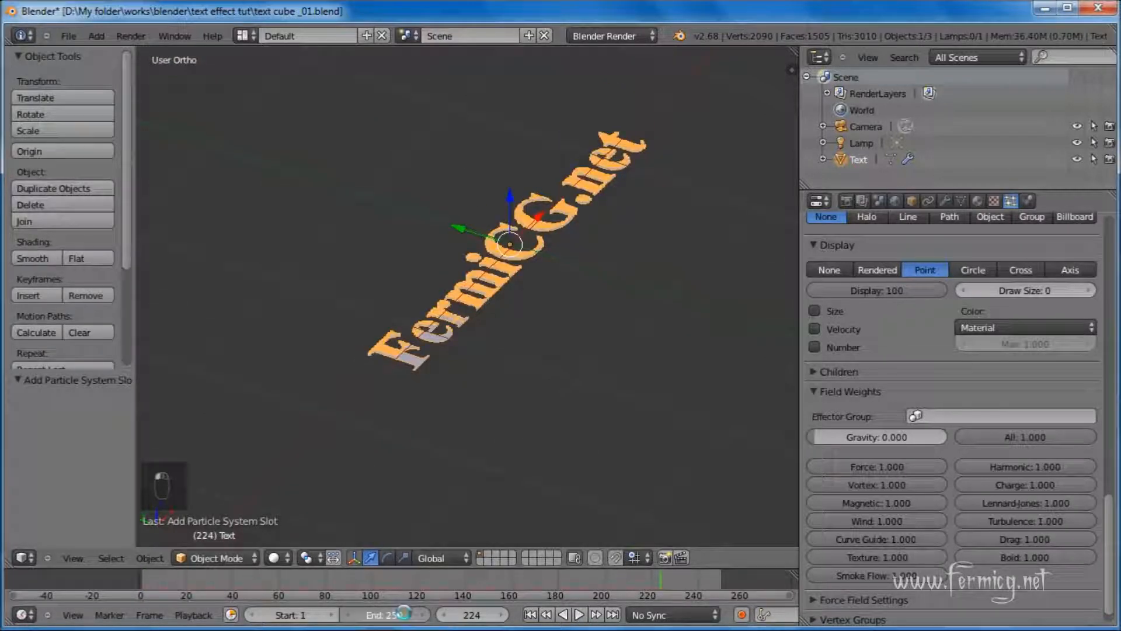
Set the animation's end frame to 400
click(392, 611)
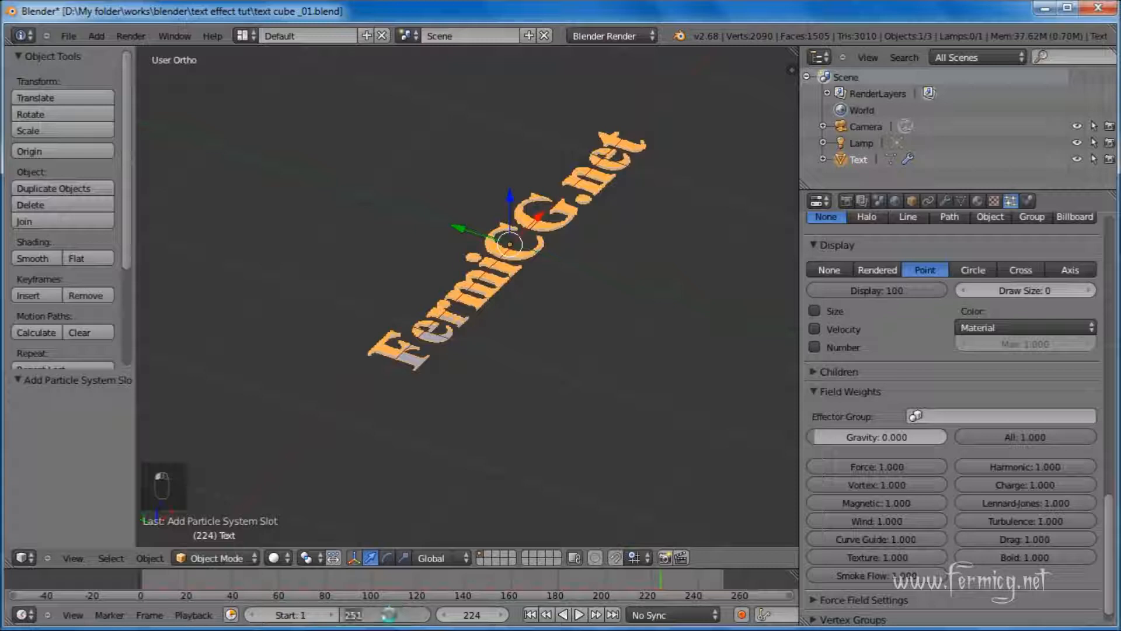
text(400)
key(Return)
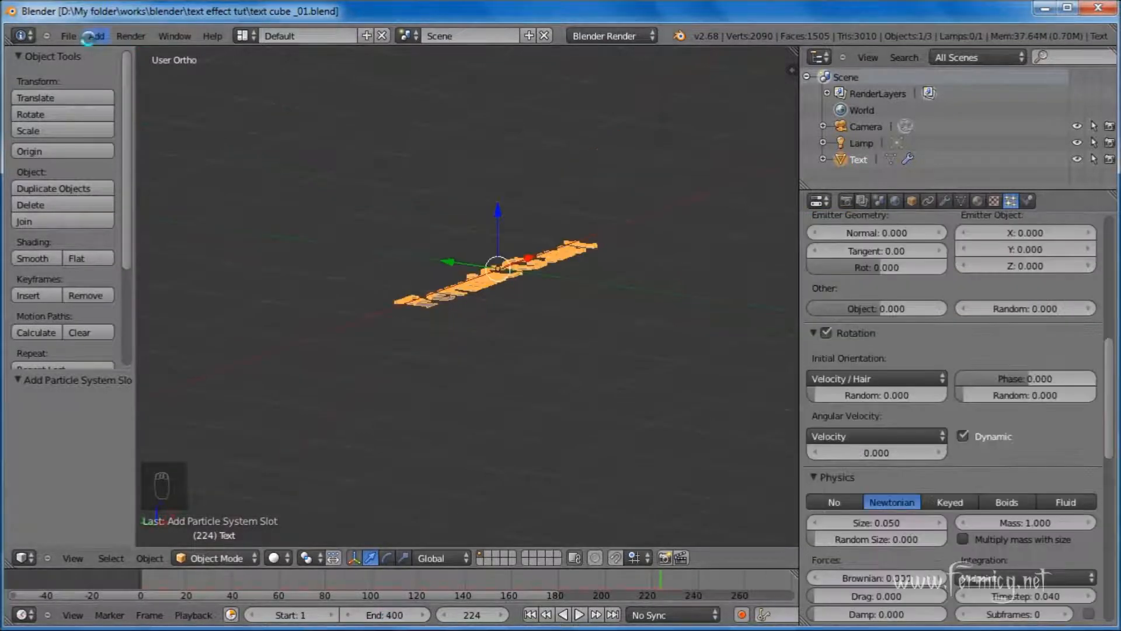
Add a Wind force field to the scene and rename it WIND
click(96, 36)
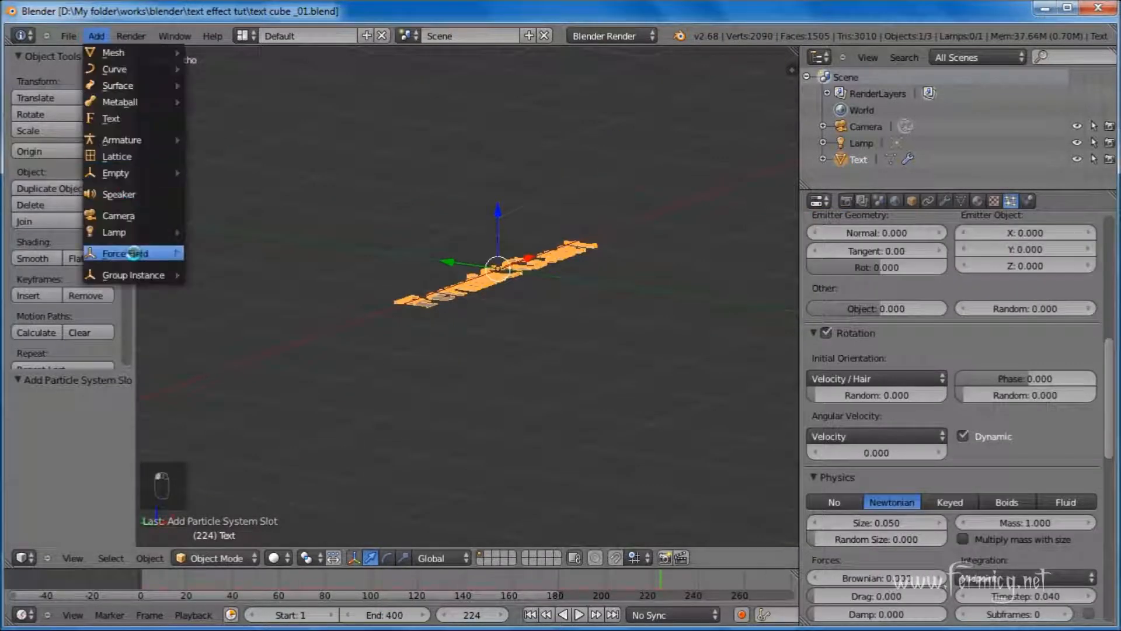
mouse_move(144, 254)
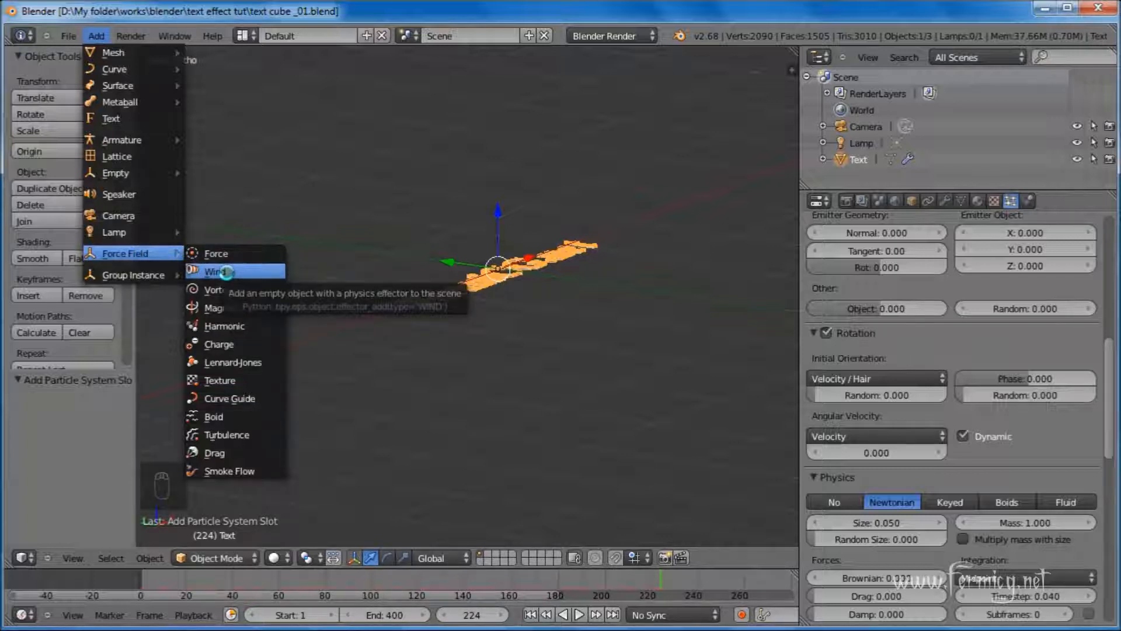
click(226, 271)
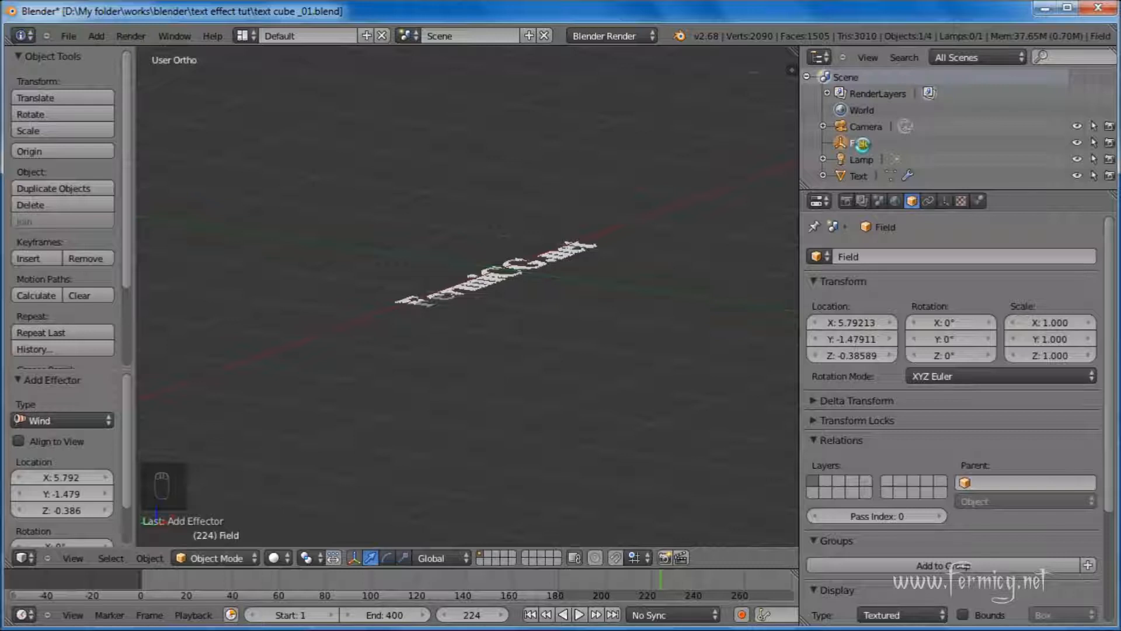
double_click(862, 144)
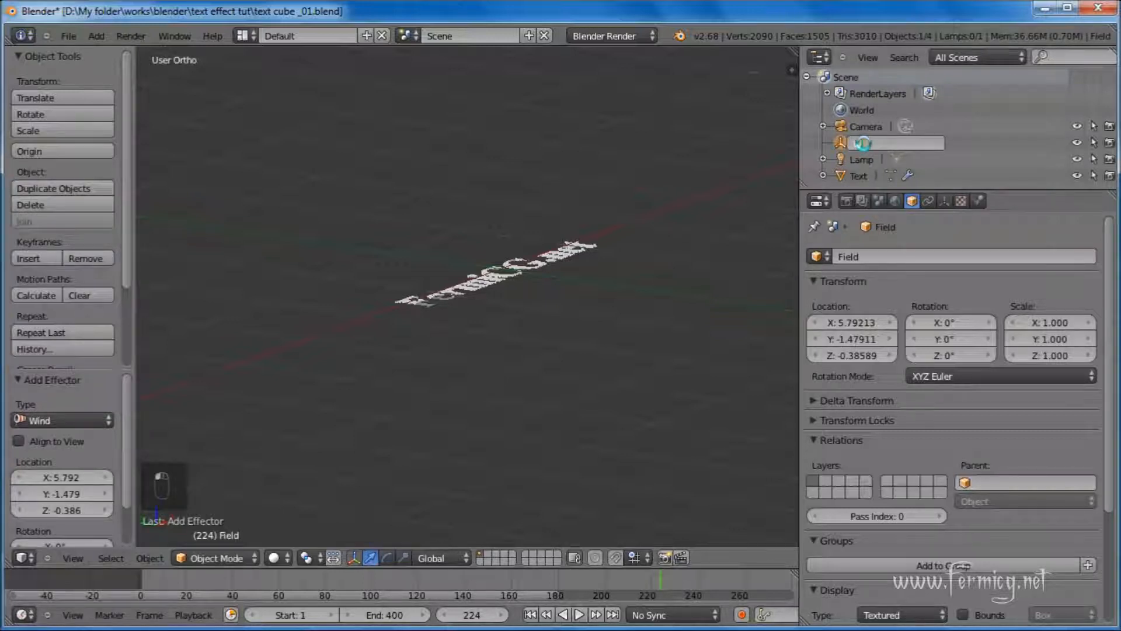
text(WIND)
key(Return)
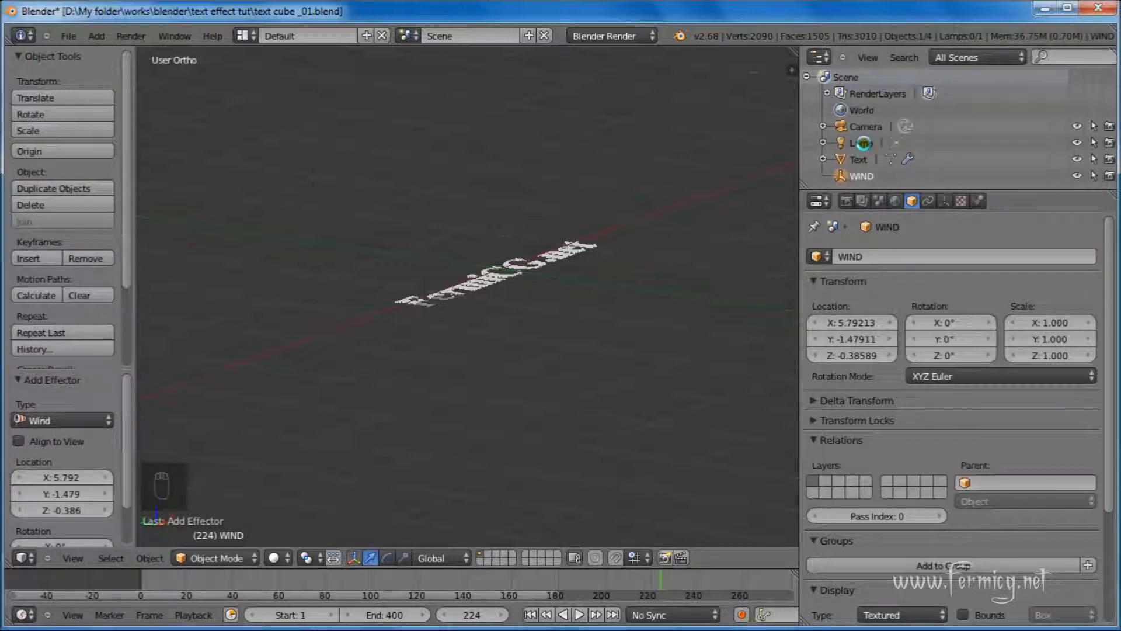
Play the animation to preview the wind's effect on the text particles, then stop it
click(578, 615)
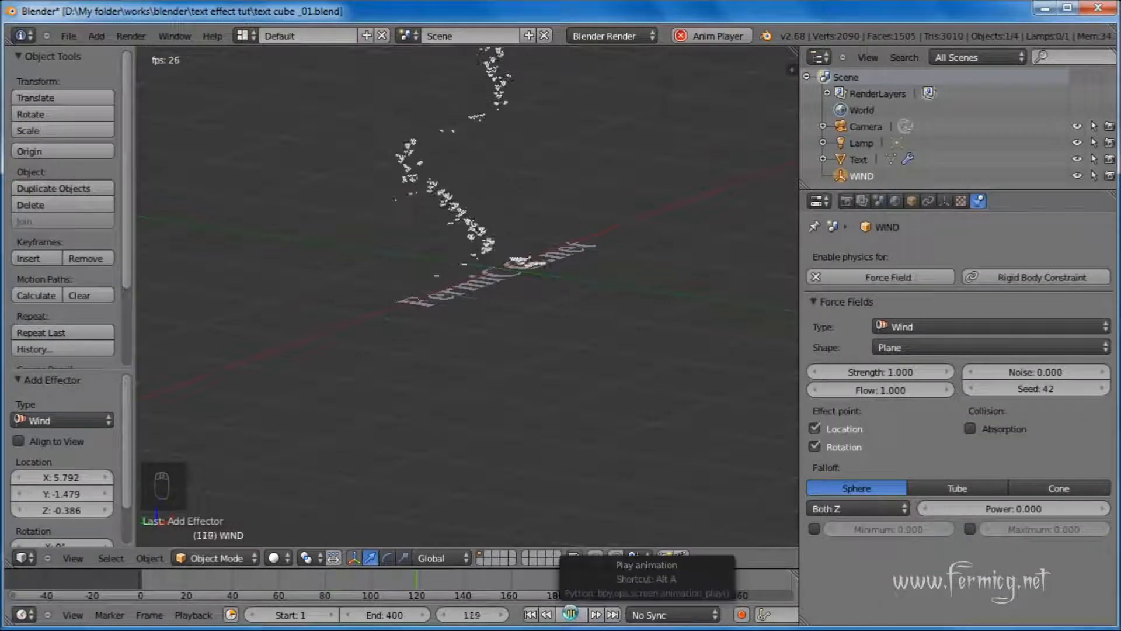
click(570, 613)
scroll(666, 393, down, 5)
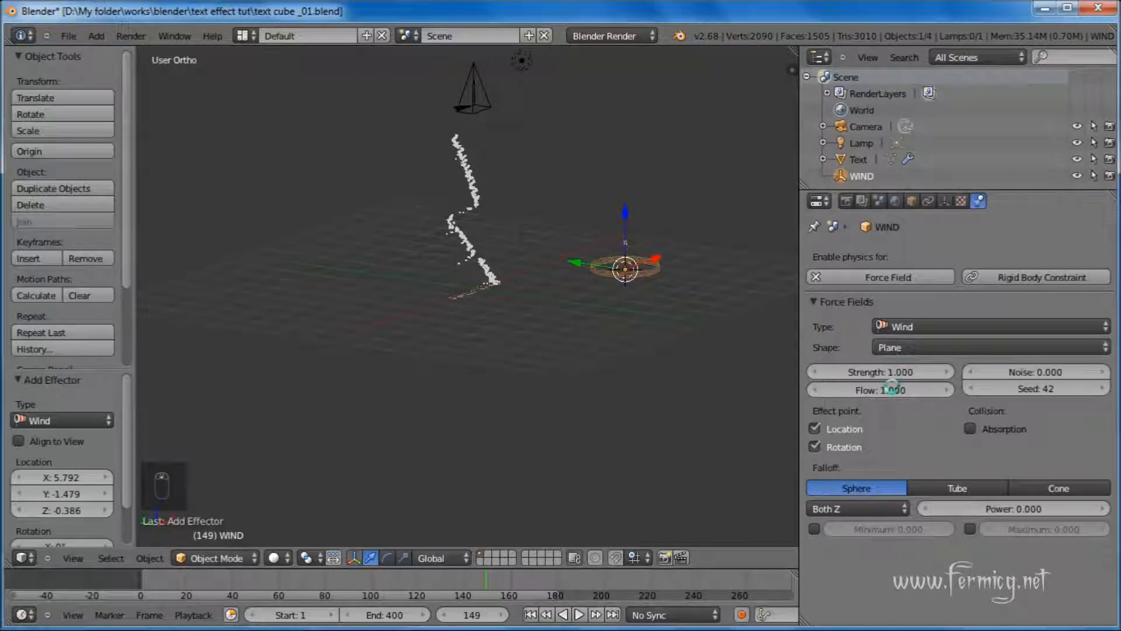
Set the WIND force field's flow to 0 and its noise to 1
click(892, 389)
text(0)
key(Return)
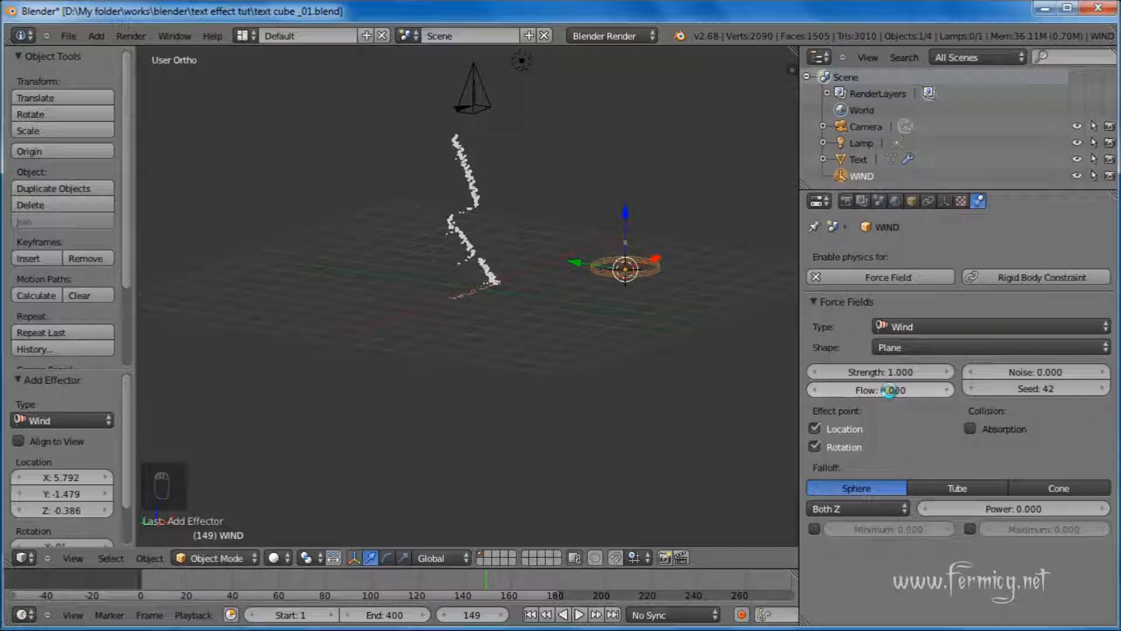
click(979, 371)
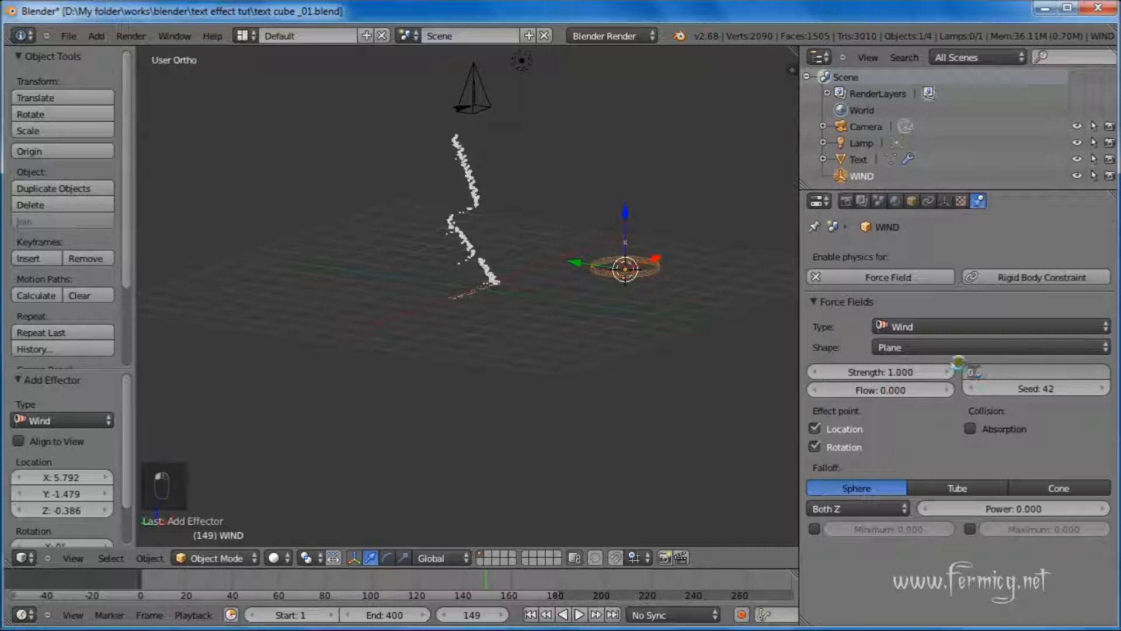
text(1)
key(Return)
Replay the animation from the first frame to check the adjusted wind, and stop playback
click(530, 614)
click(576, 613)
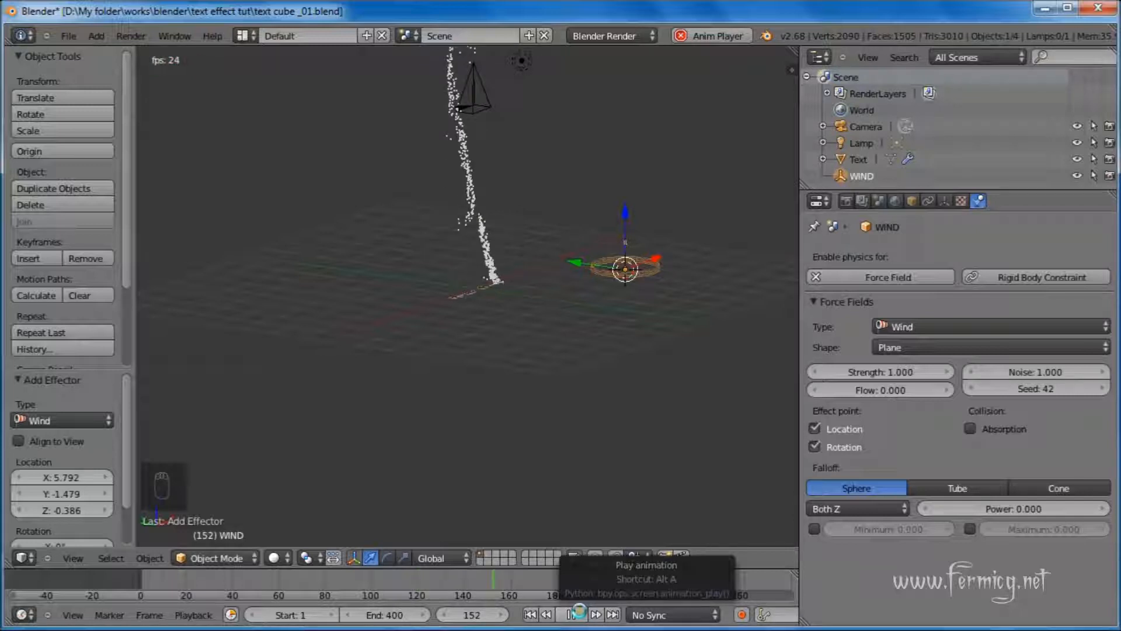
key(Escape)
Add a Turbulence force field to the scene and rename it turbulence
click(96, 35)
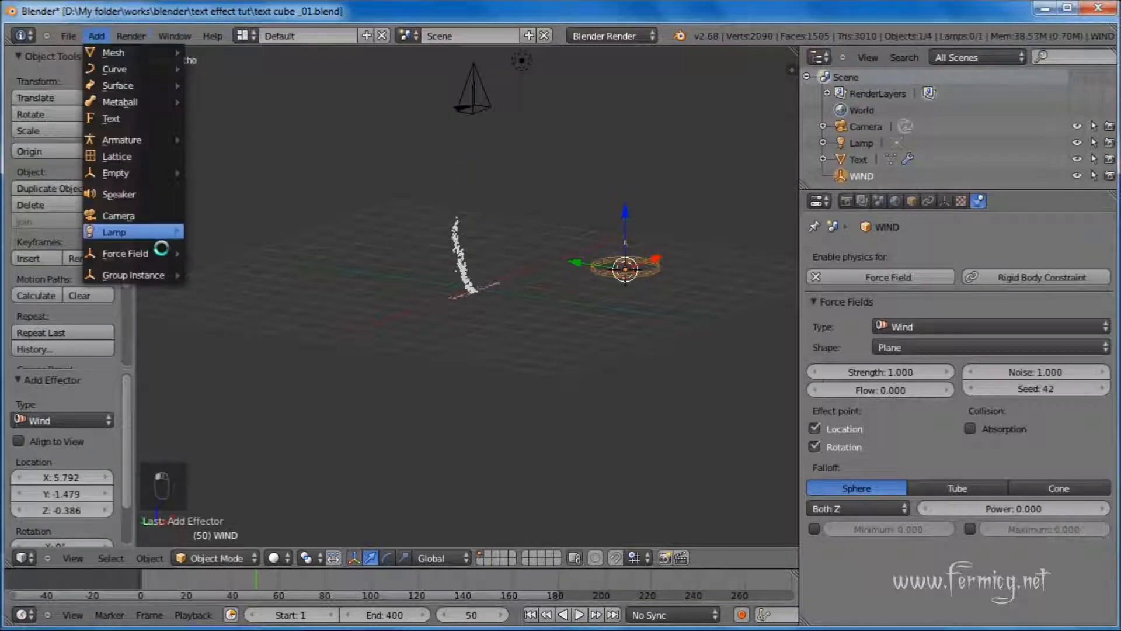
mouse_move(161, 251)
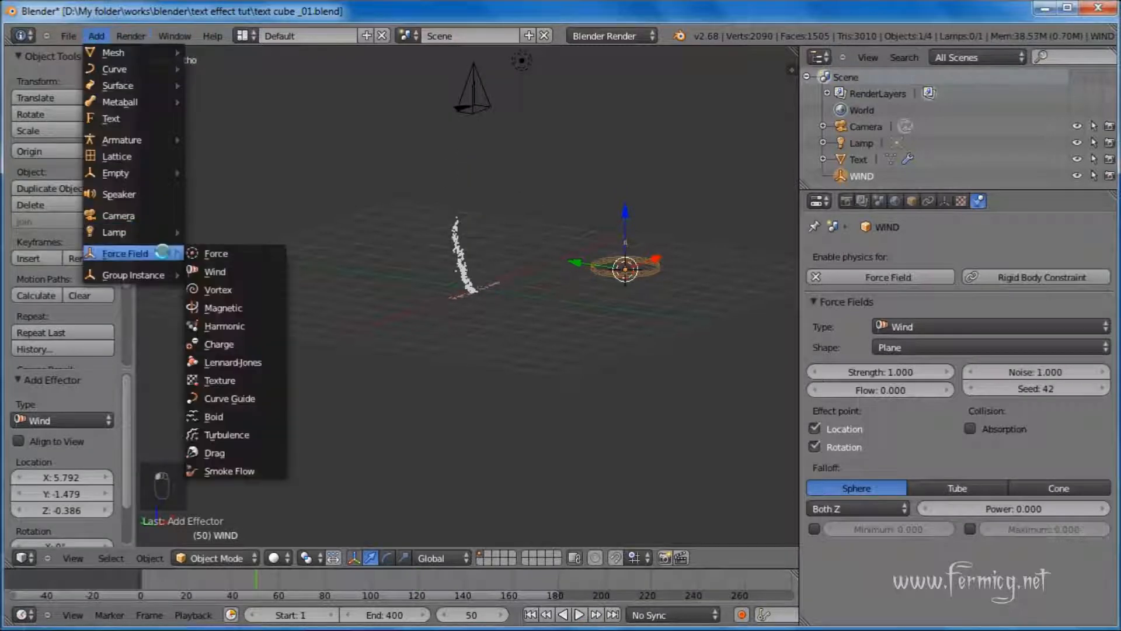
click(243, 432)
double_click(861, 143)
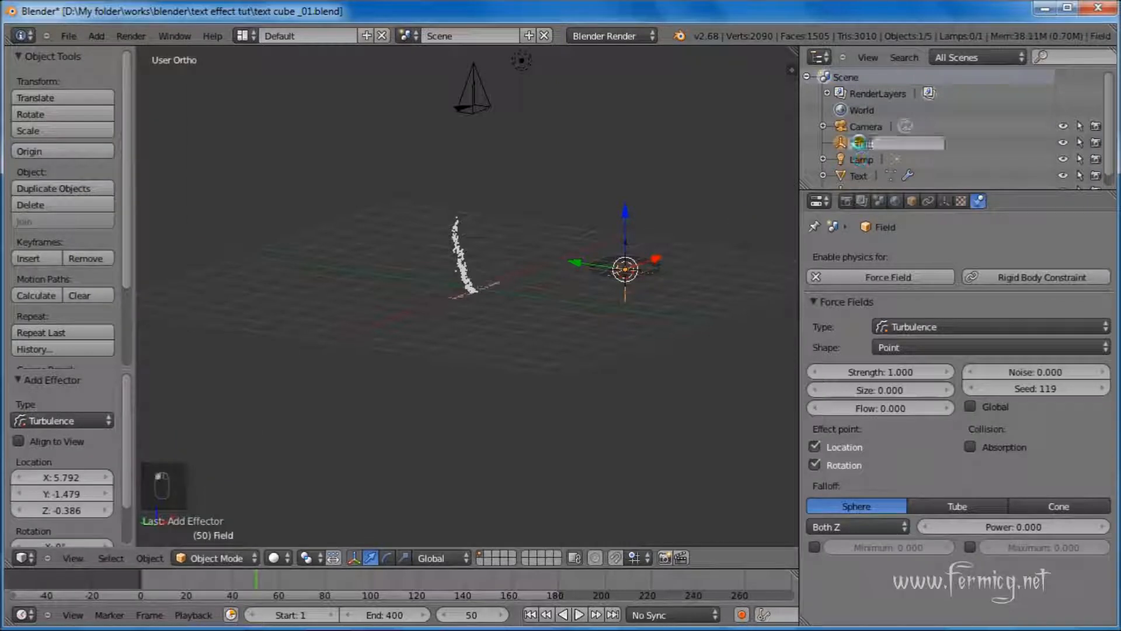
key(BackSpace)
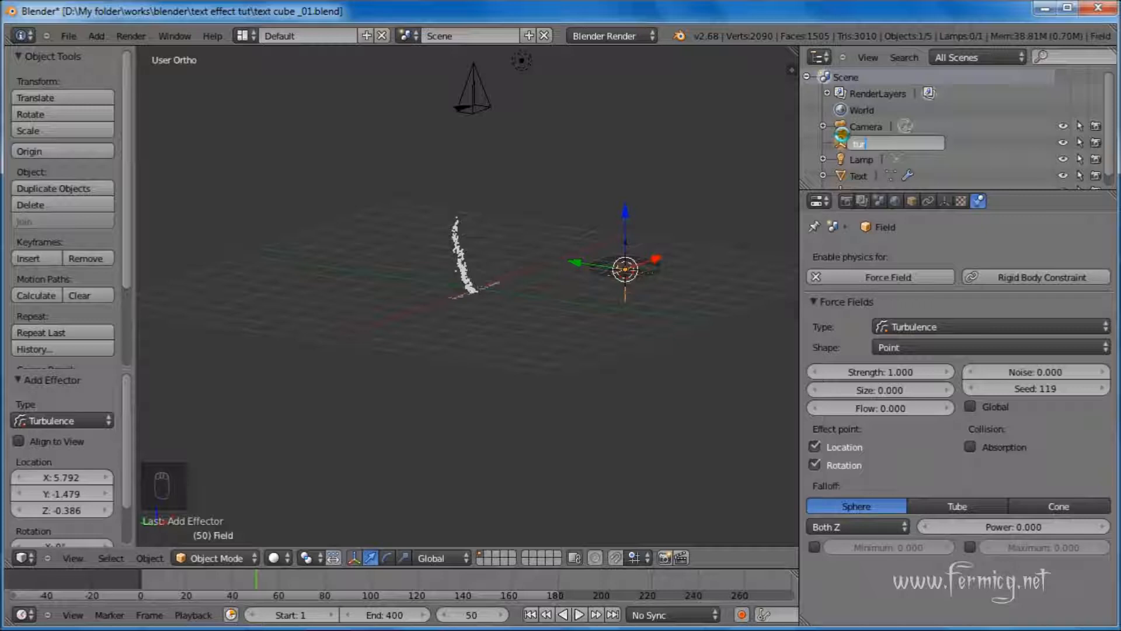
text(turbulence)
key(Return)
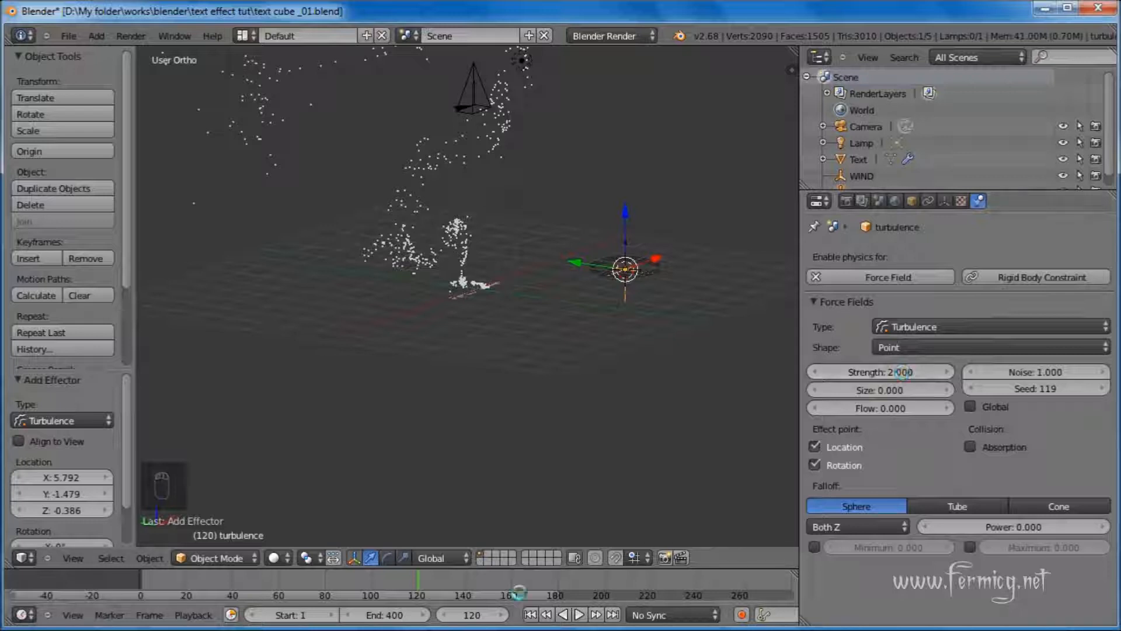
Set the turbulence field's noise to 0.2 and replay the animation from the first frame
click(1071, 369)
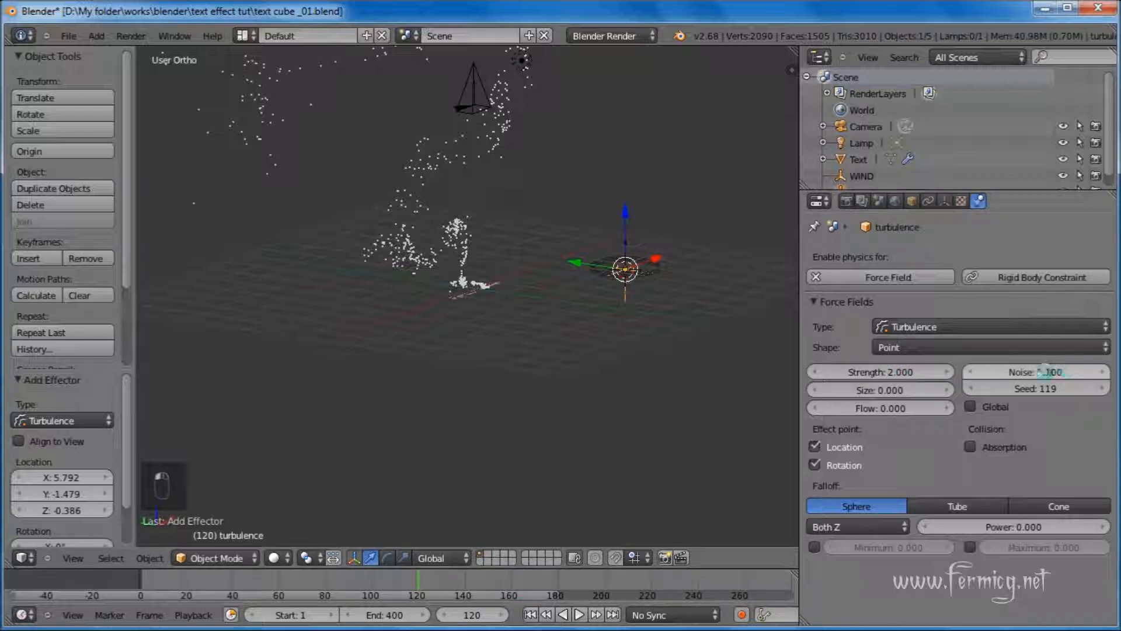
click(1045, 372)
text(0.2)
key(Return)
click(530, 614)
click(579, 614)
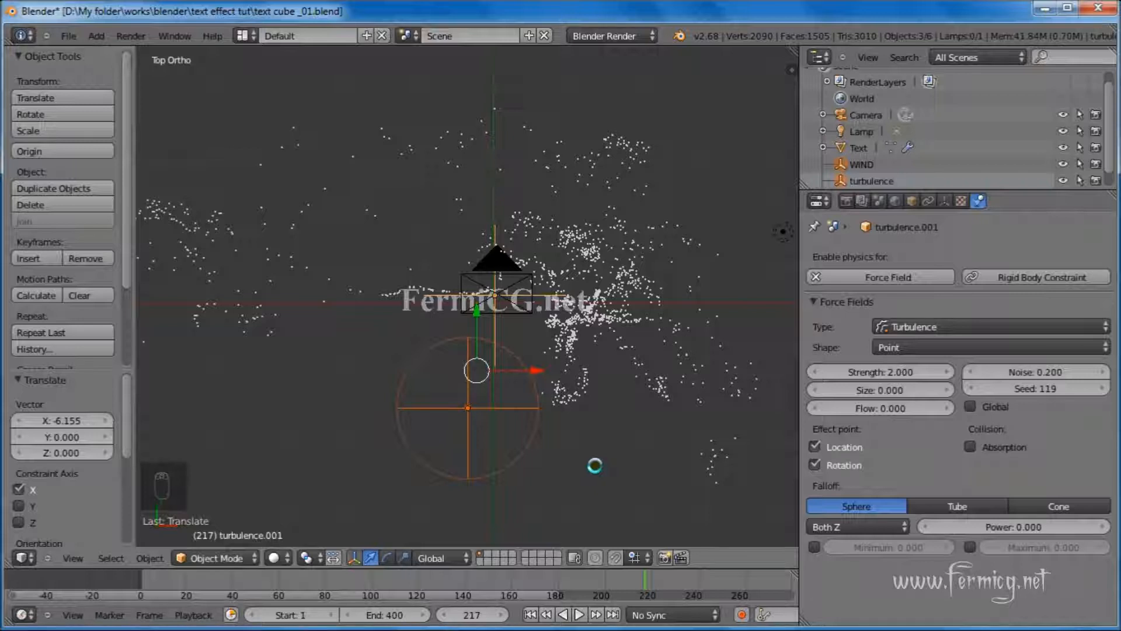
Select the WIND force field and move it about 0.383 along X and upward along Y to centre it on the text
key(a)
right_click(536, 431)
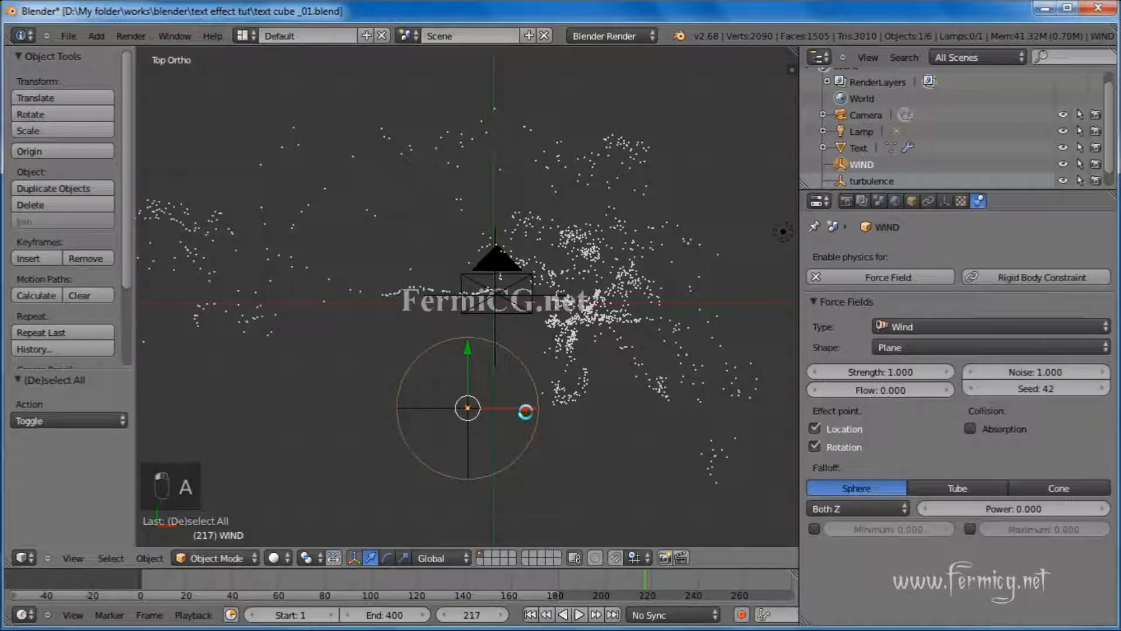
drag(526, 408, 553, 407)
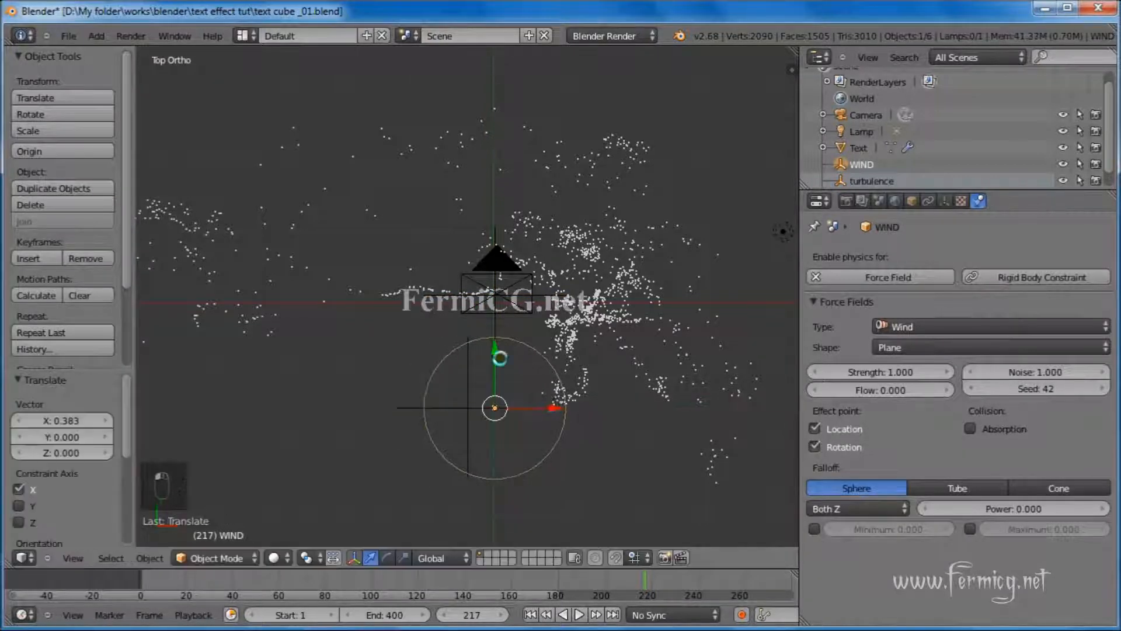
drag(495, 350, 495, 244)
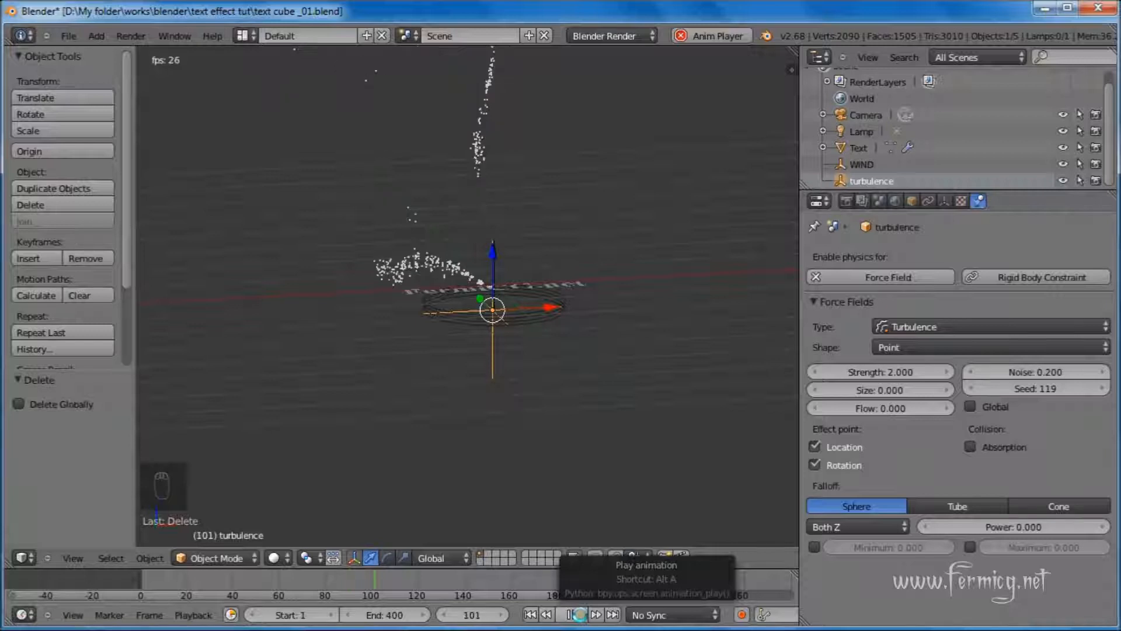
Stop playback, switch to the camera view, and scrub through the timeline to check the particle motion
click(580, 615)
key(KP_0)
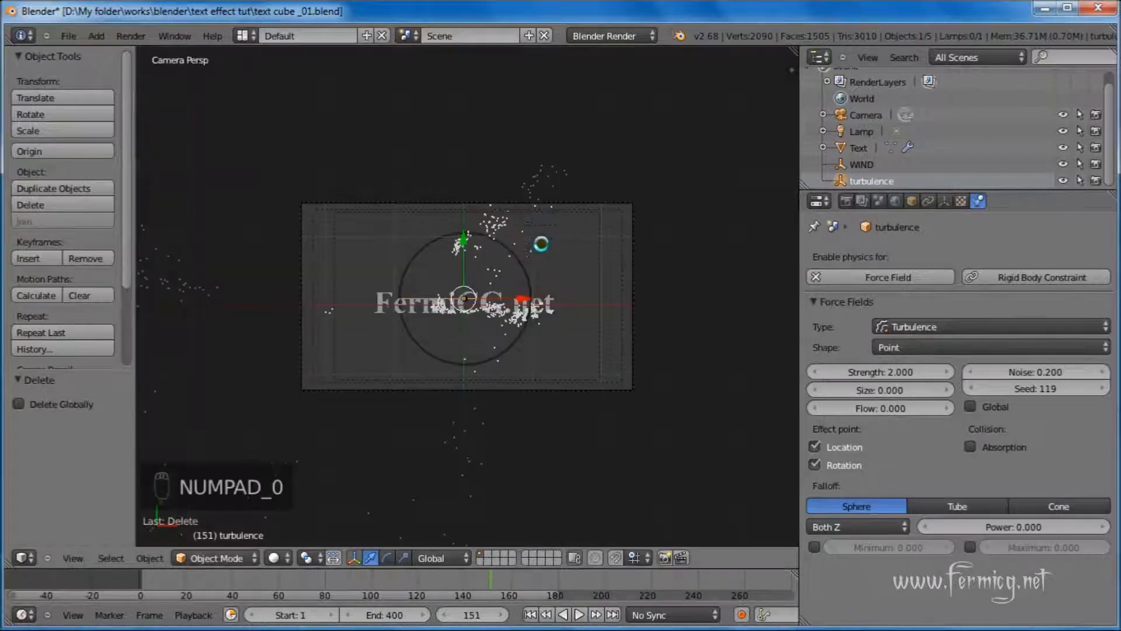
drag(490, 576, 683, 558)
Add a Magnetic force field and move it above the camera, in line with the other force fields
click(96, 36)
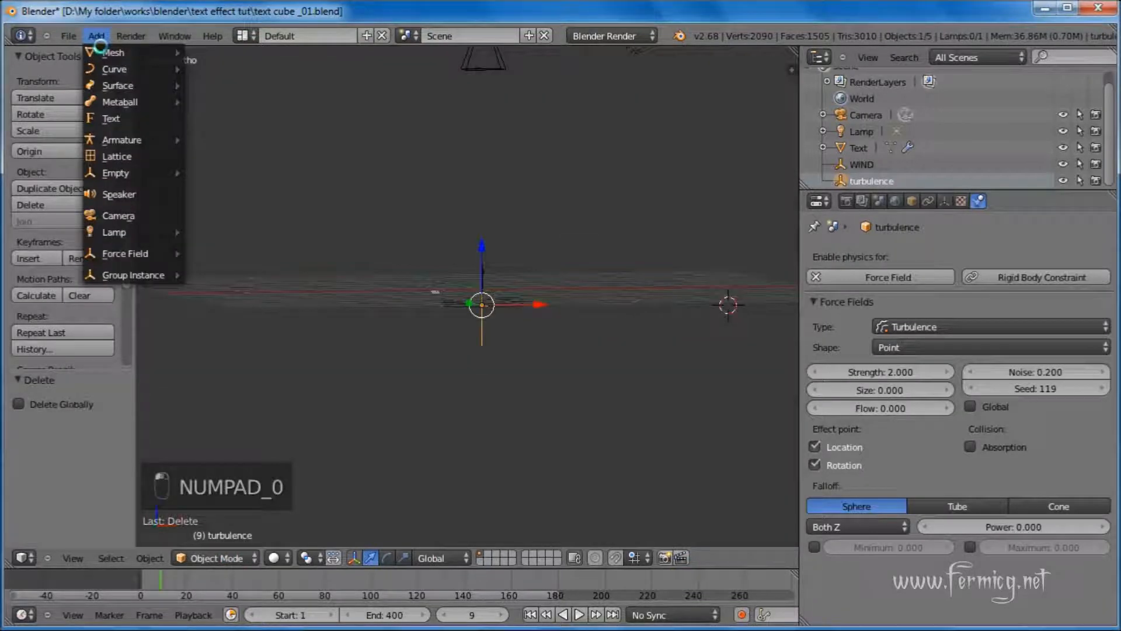
mouse_move(150, 256)
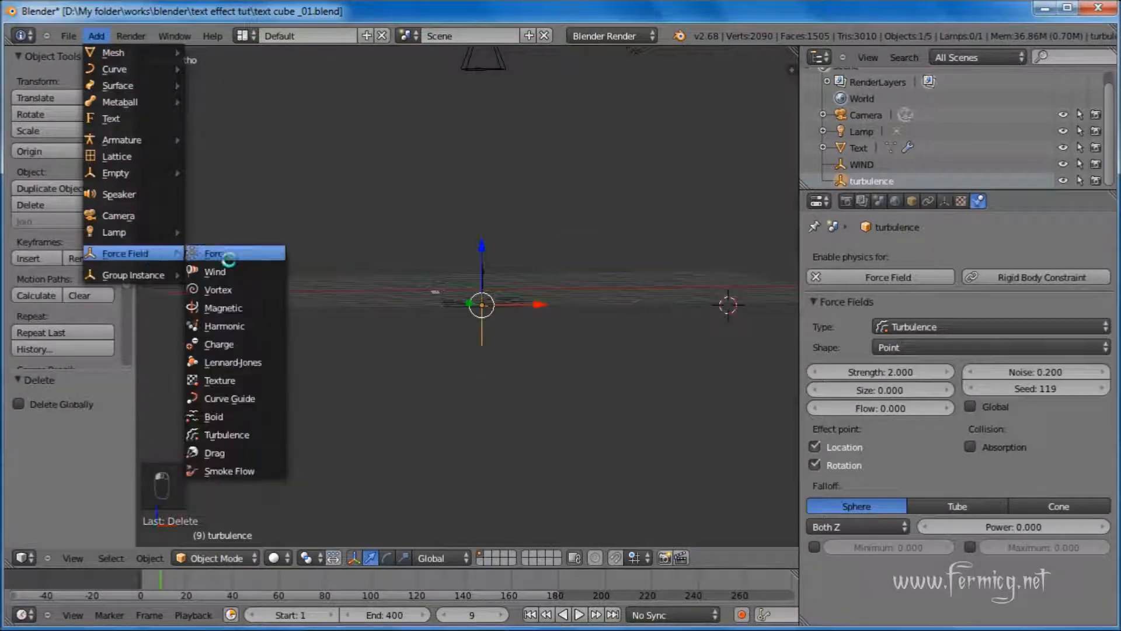
click(245, 308)
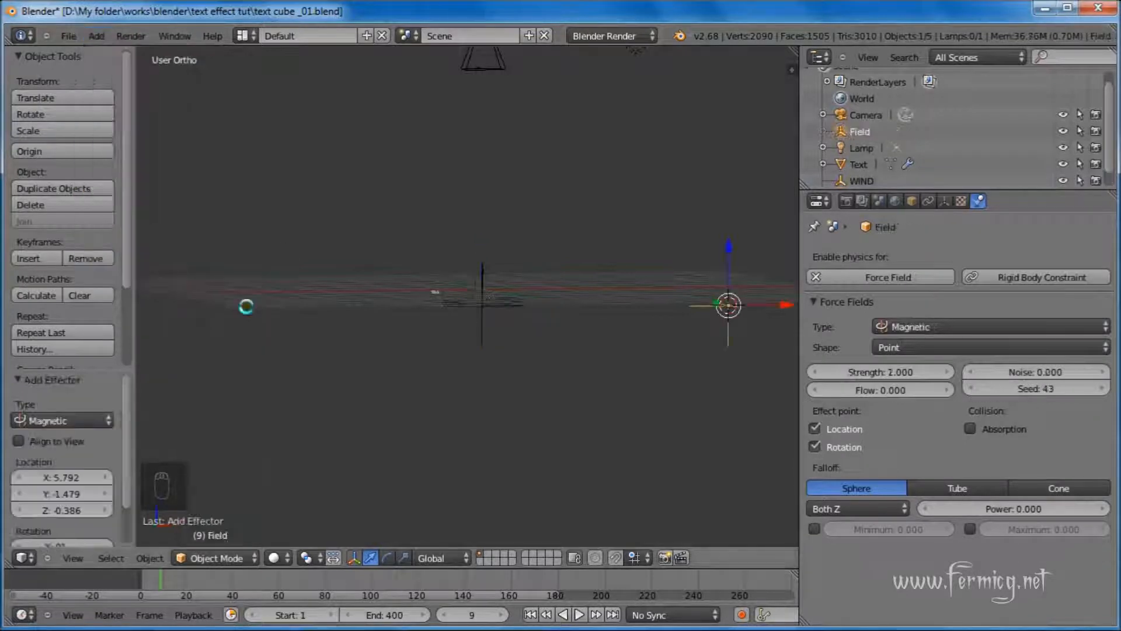
scroll(662, 320, down, 2)
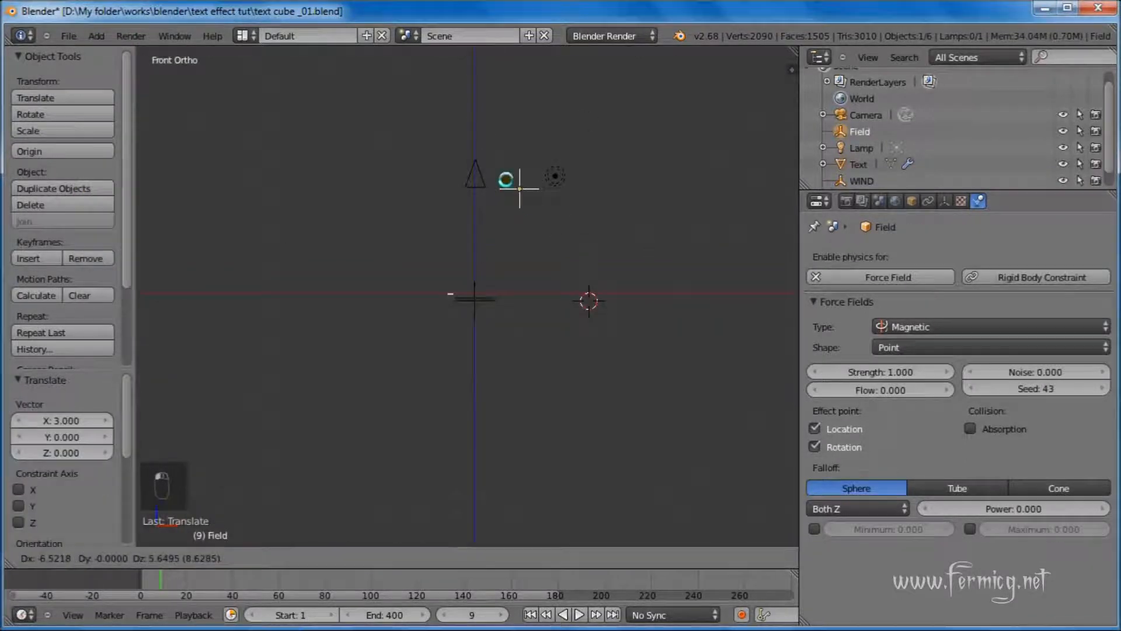
drag(506, 180, 474, 150)
click(475, 149)
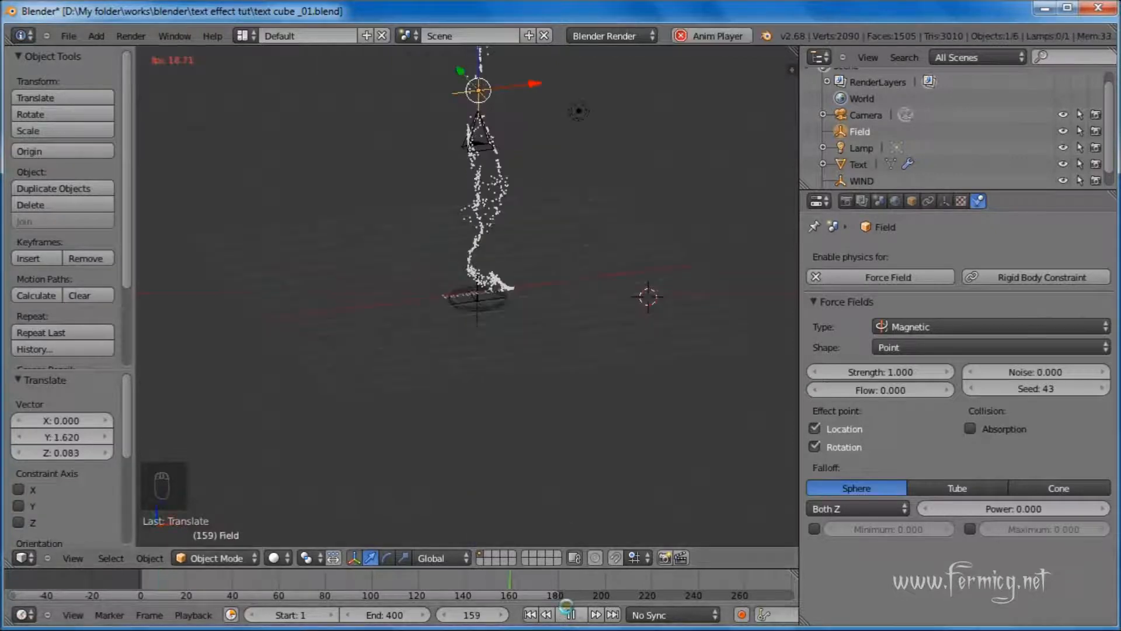
Stop playback and scrub the animation through the camera view to check the magnetic field's effect
key(alt+a)
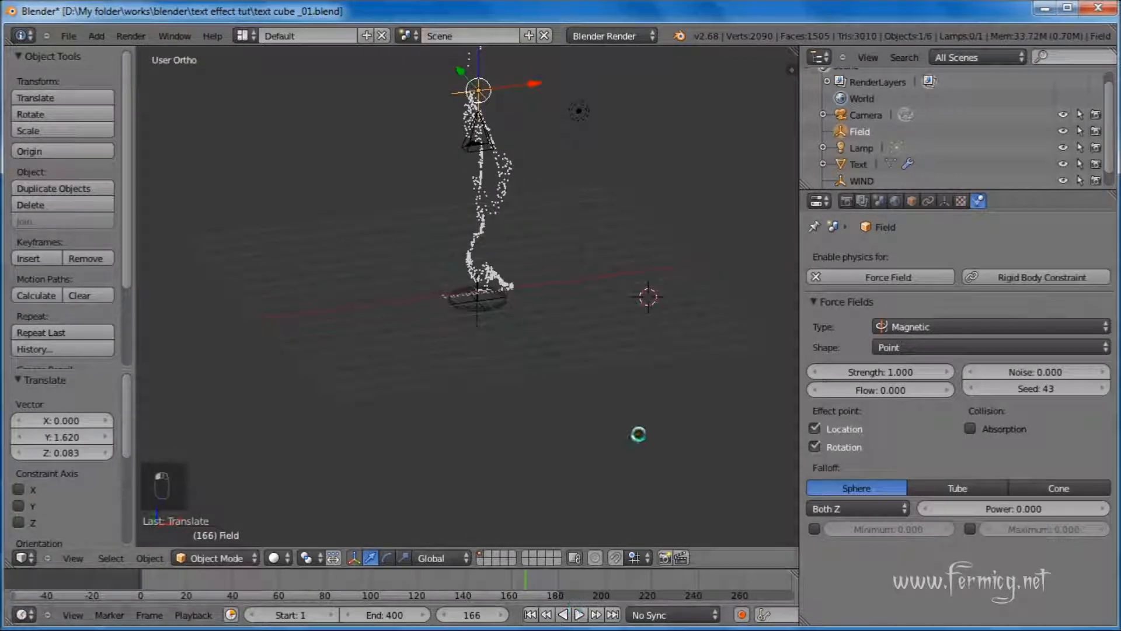
key(KP_0)
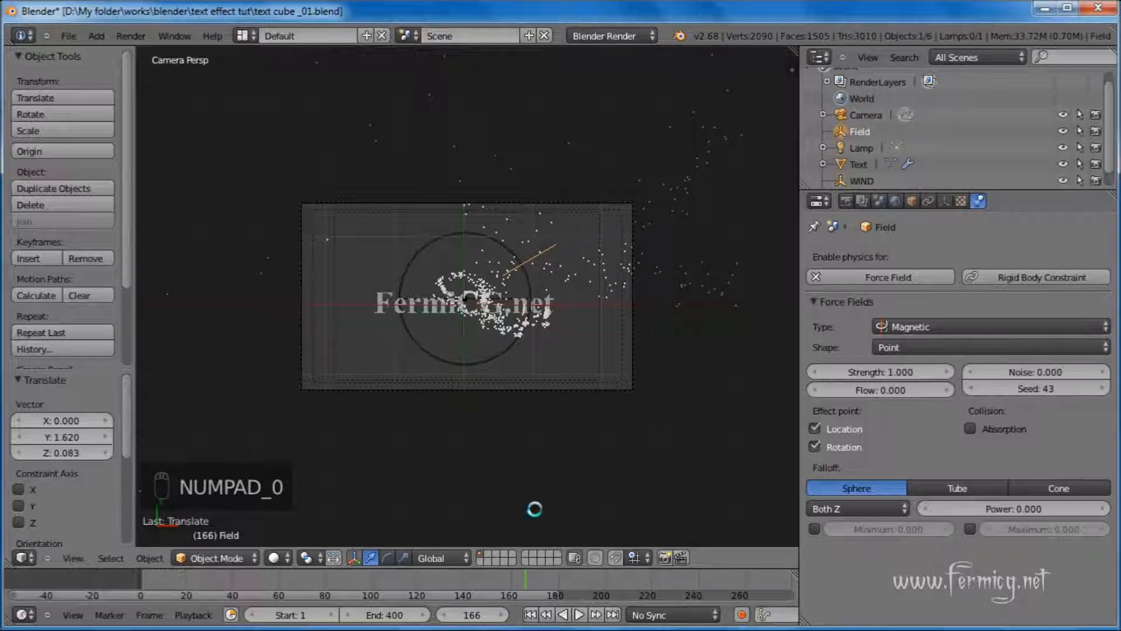
drag(520, 579, 446, 578)
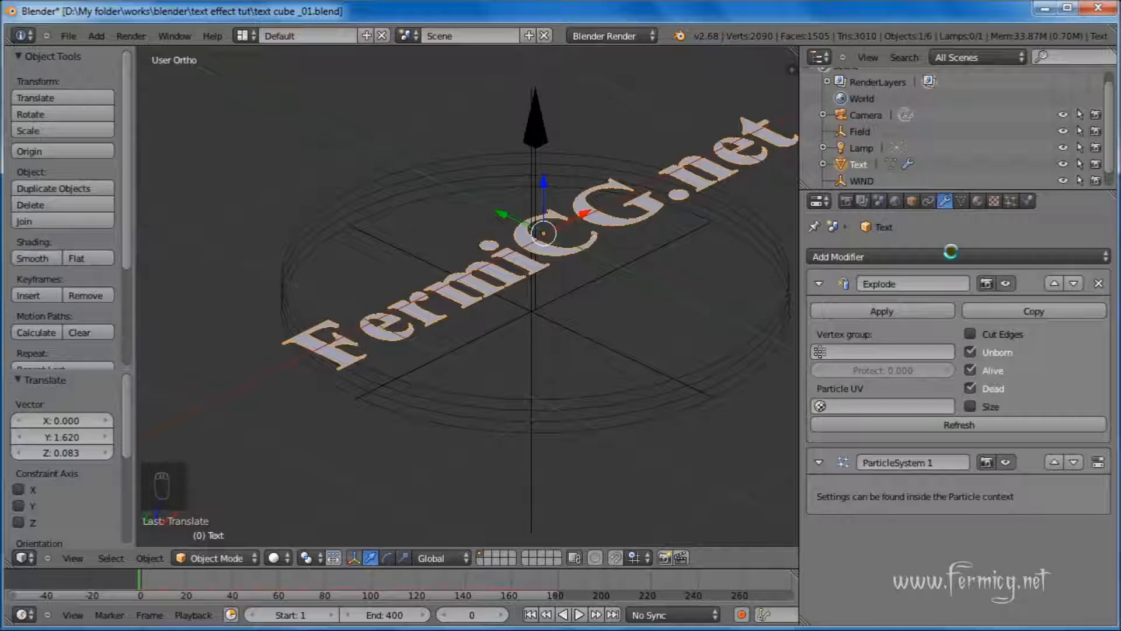
Refresh the text's Explode modifier, move ParticleSystem 1 above it in the stack, and play the animation
click(959, 425)
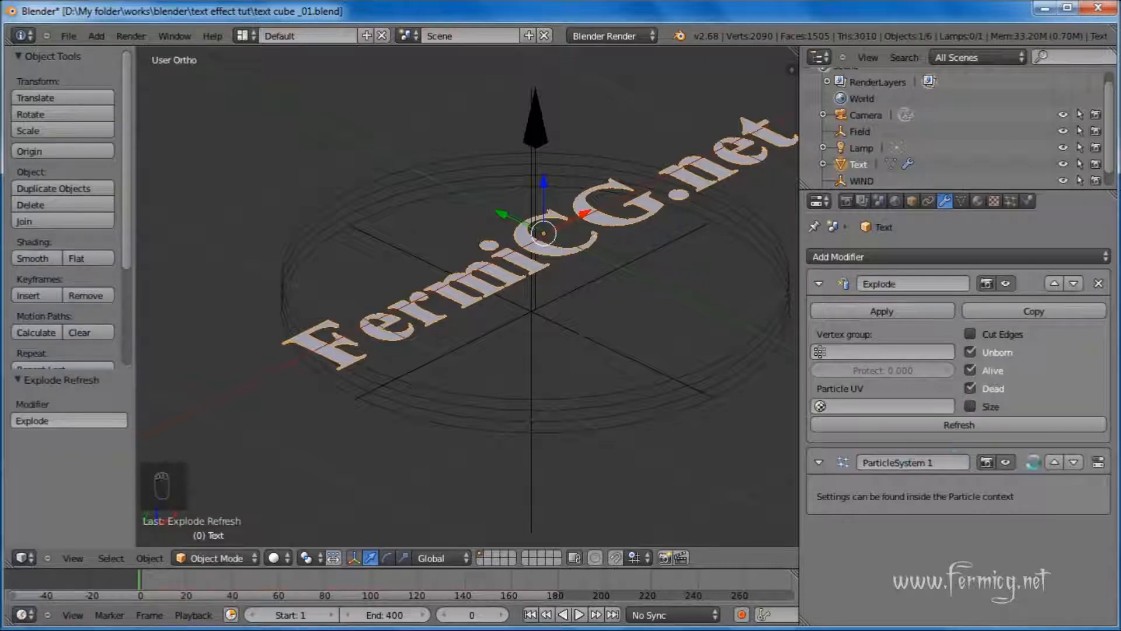
click(1054, 462)
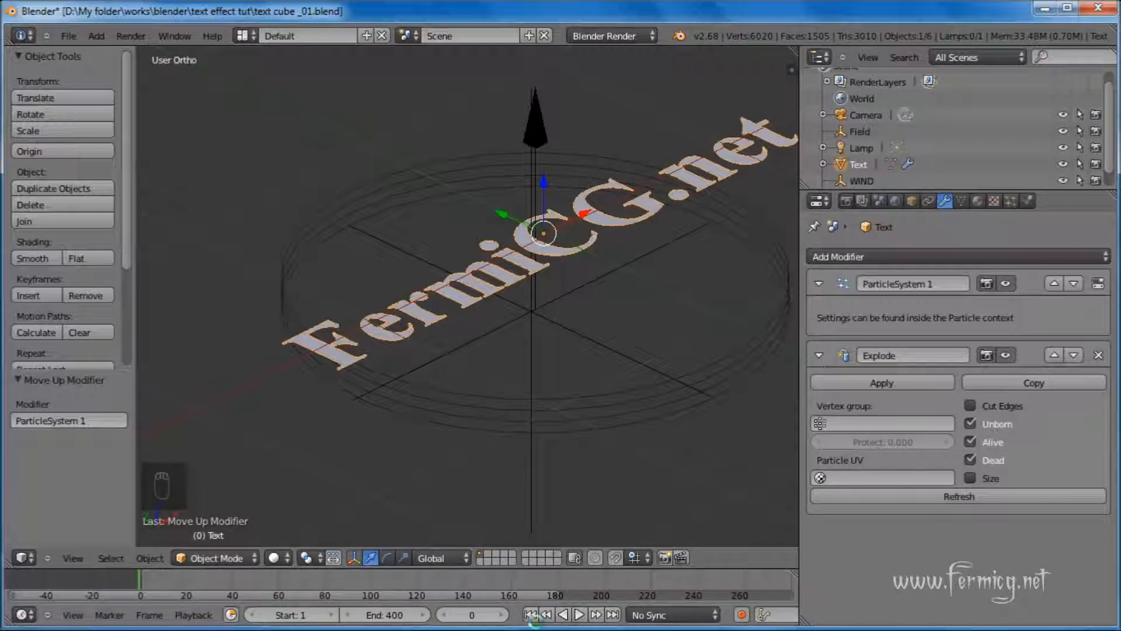
click(577, 614)
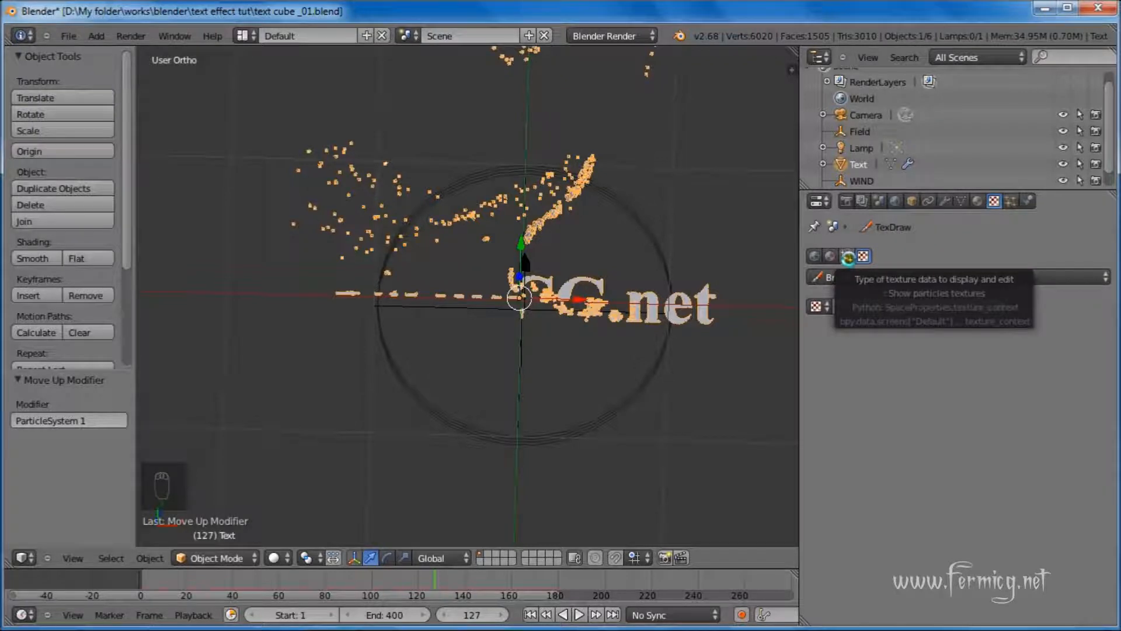
Add a new texture to the text's particle system and set its type to Blend
click(848, 257)
click(961, 376)
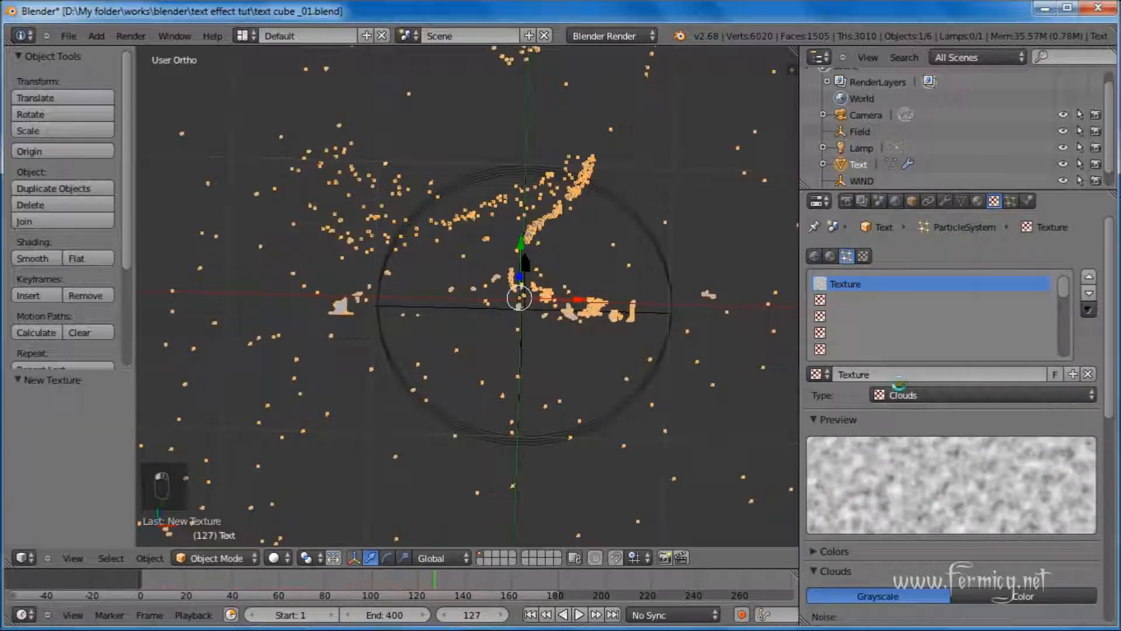
click(1026, 393)
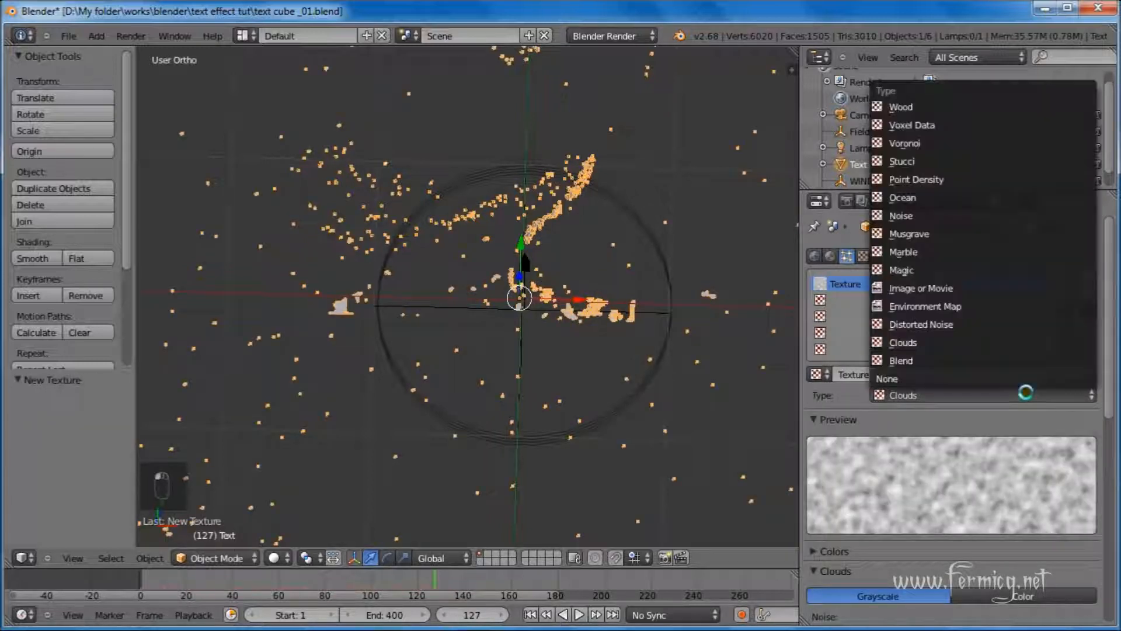
click(1001, 360)
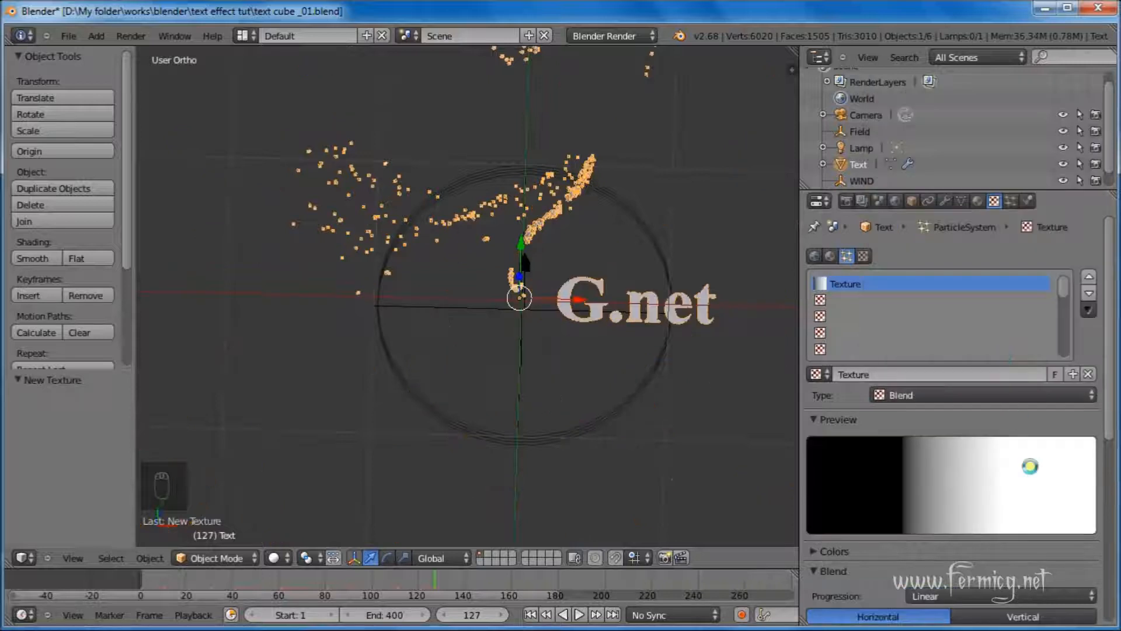
Enable the colour ramp on the Blend texture and replay the animation from the first frame
scroll(1031, 466, down, 5)
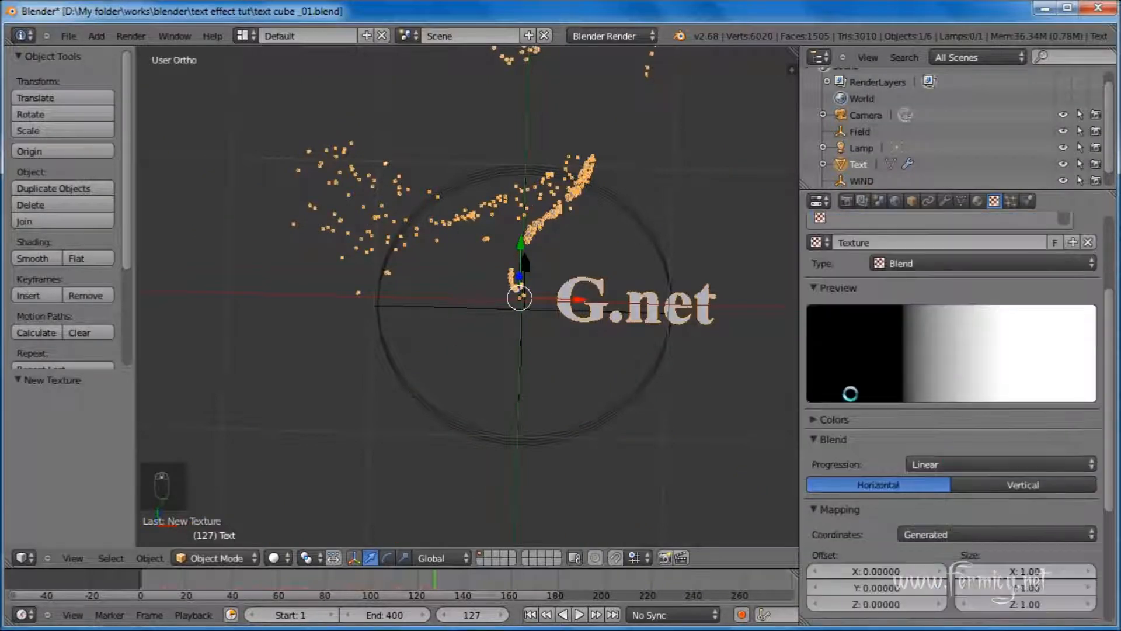
click(829, 418)
click(817, 444)
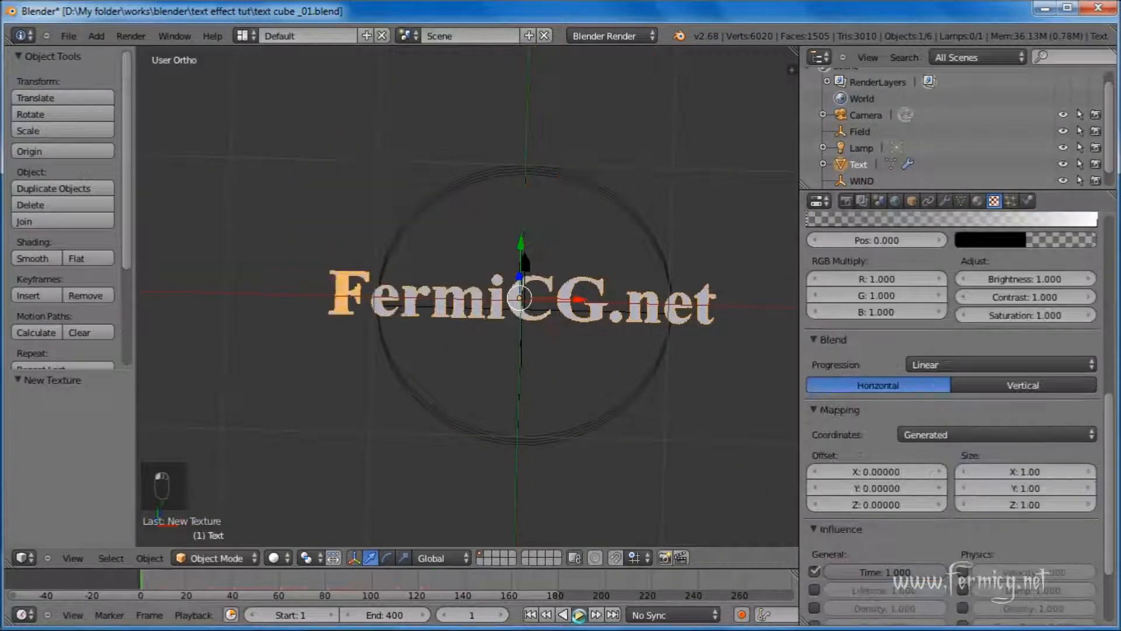
click(579, 615)
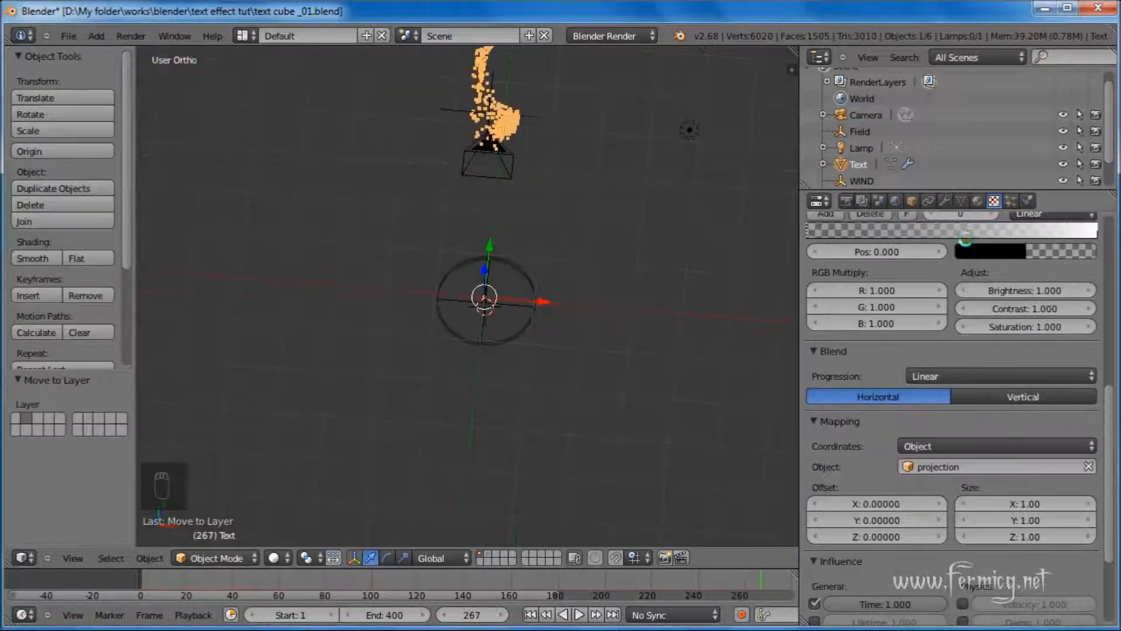
Turn off Dead in the text's Explode modifier and add a Solidify modifier with a thickness of 0.025
click(945, 201)
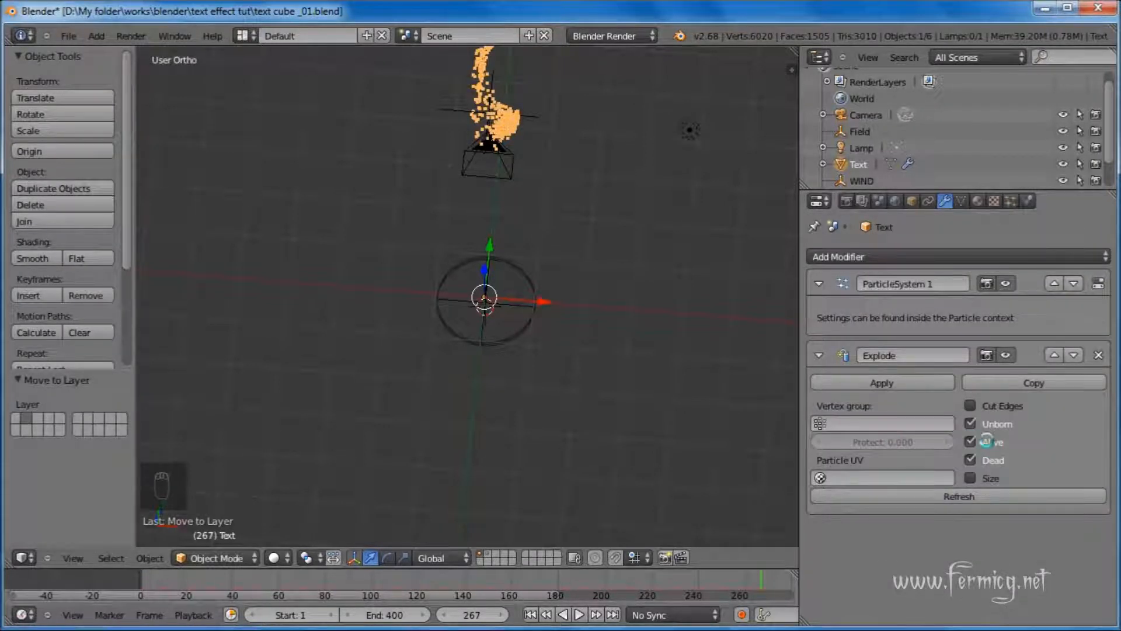
click(971, 460)
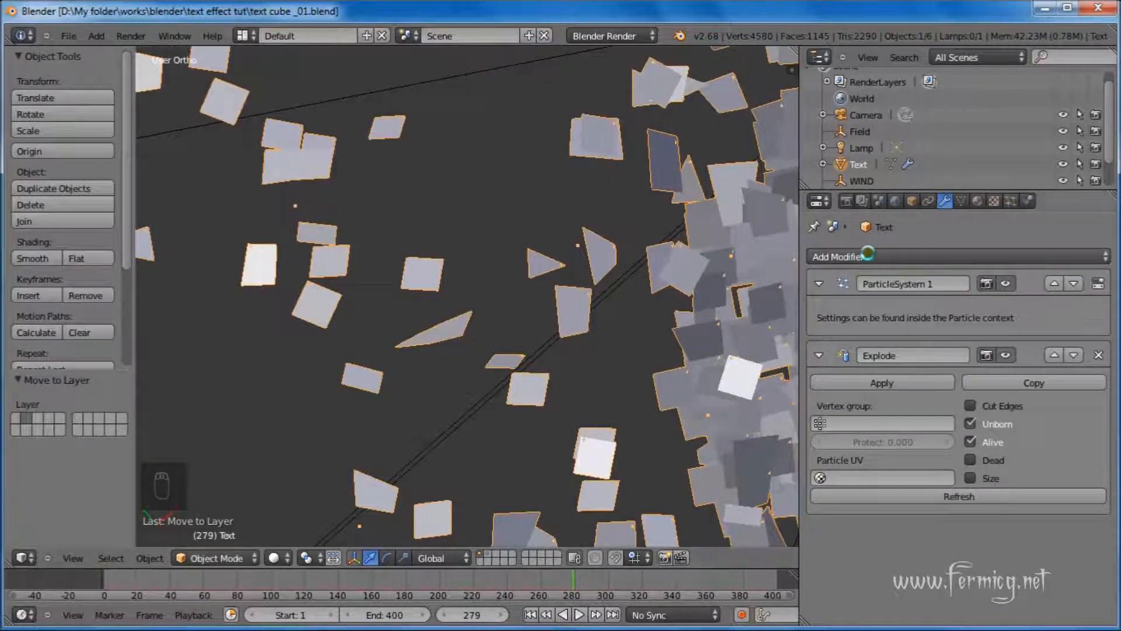
click(870, 256)
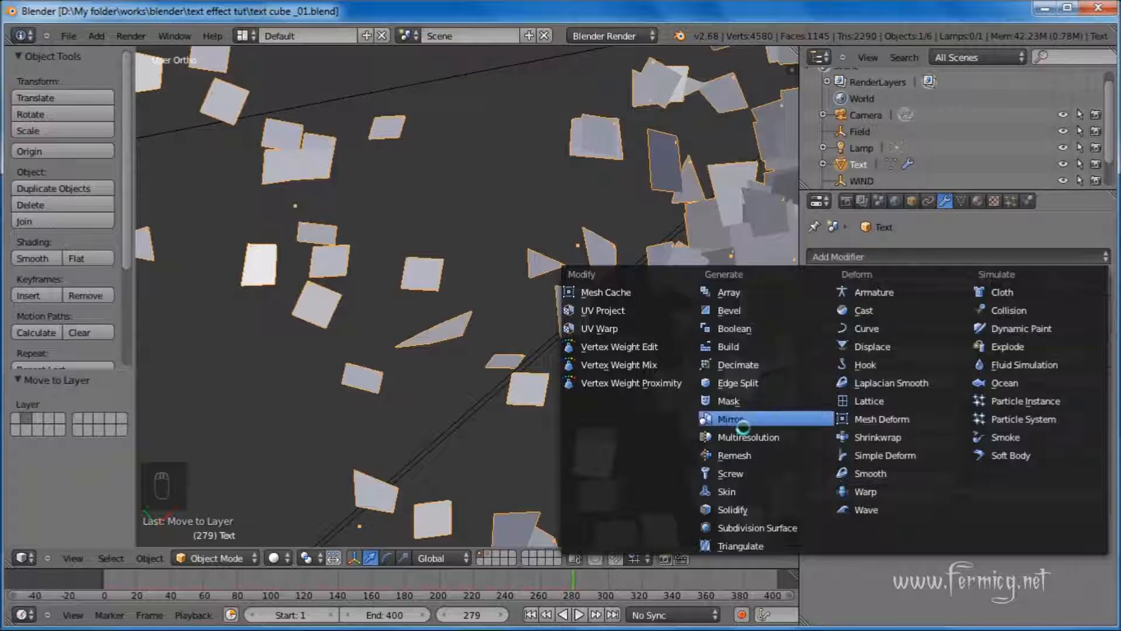
click(730, 510)
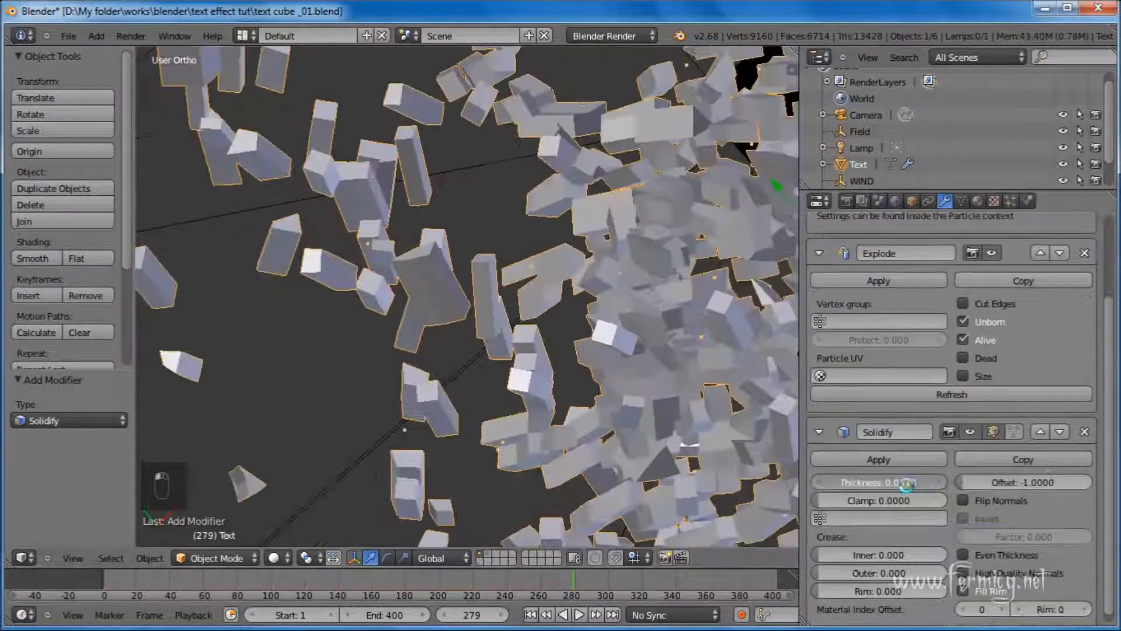
drag(903, 484, 905, 484)
click(865, 484)
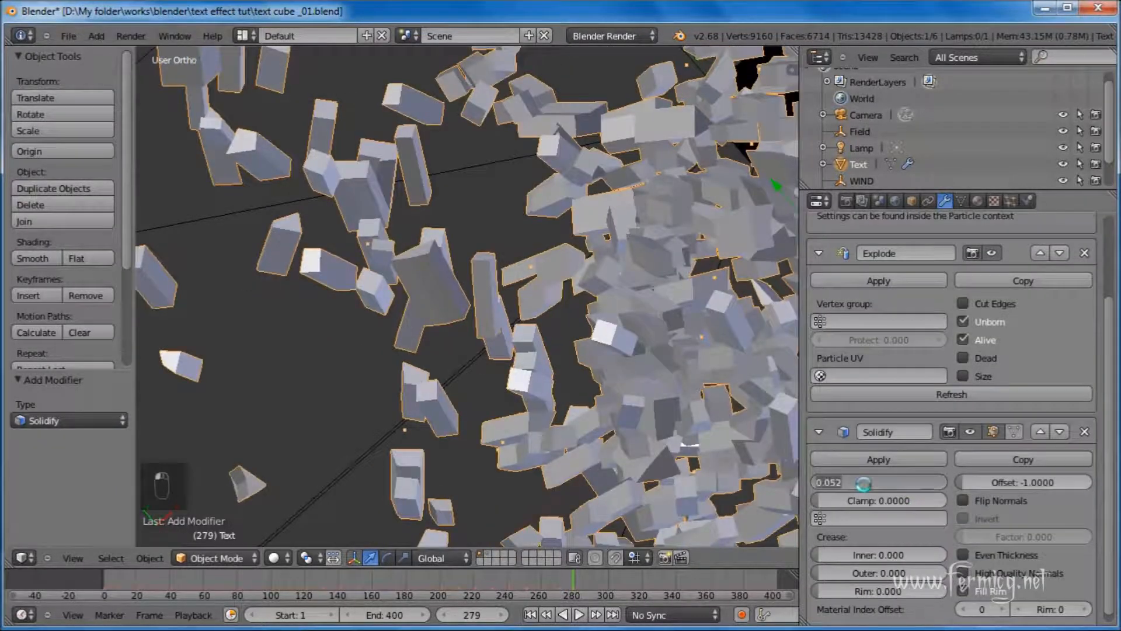
text(0)
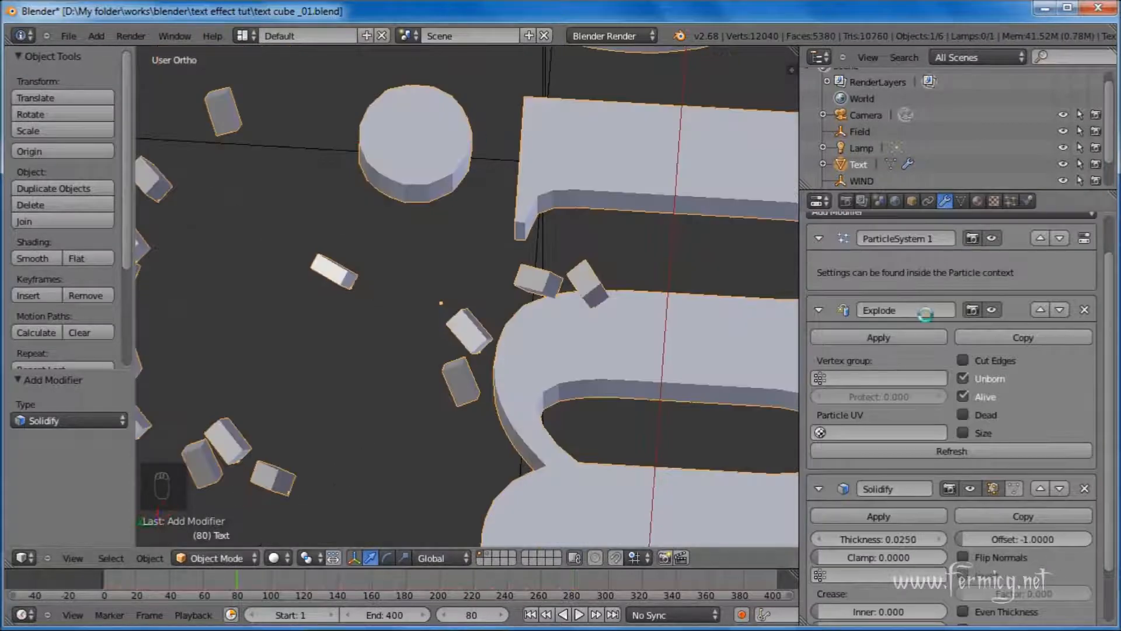
Add a Bevel modifier to the text
scroll(1022, 342, up, 2)
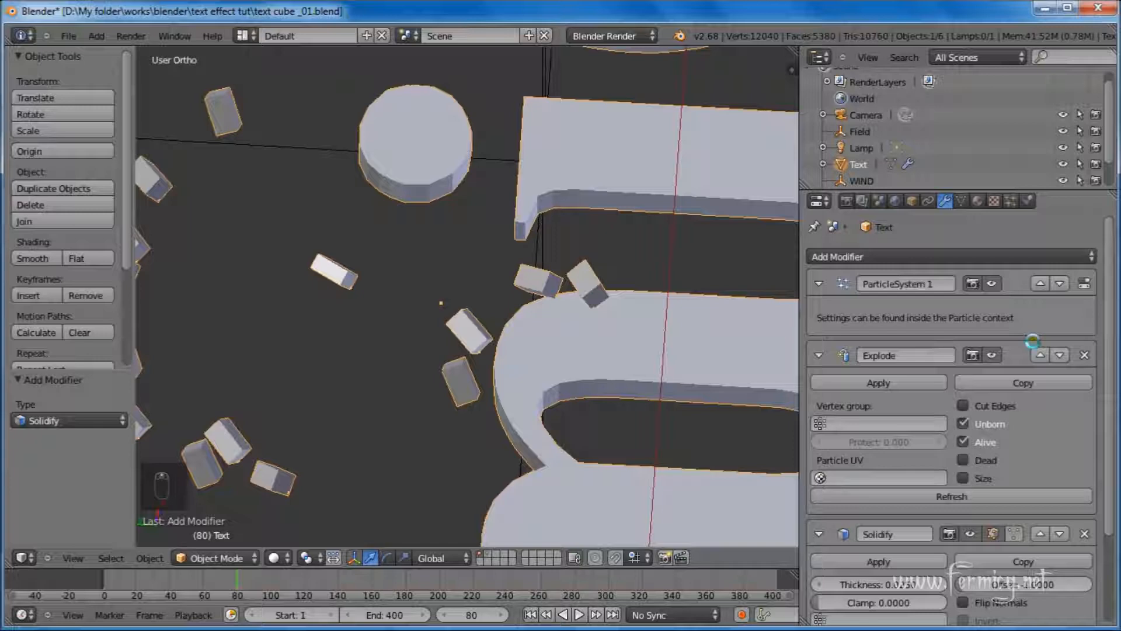
click(975, 256)
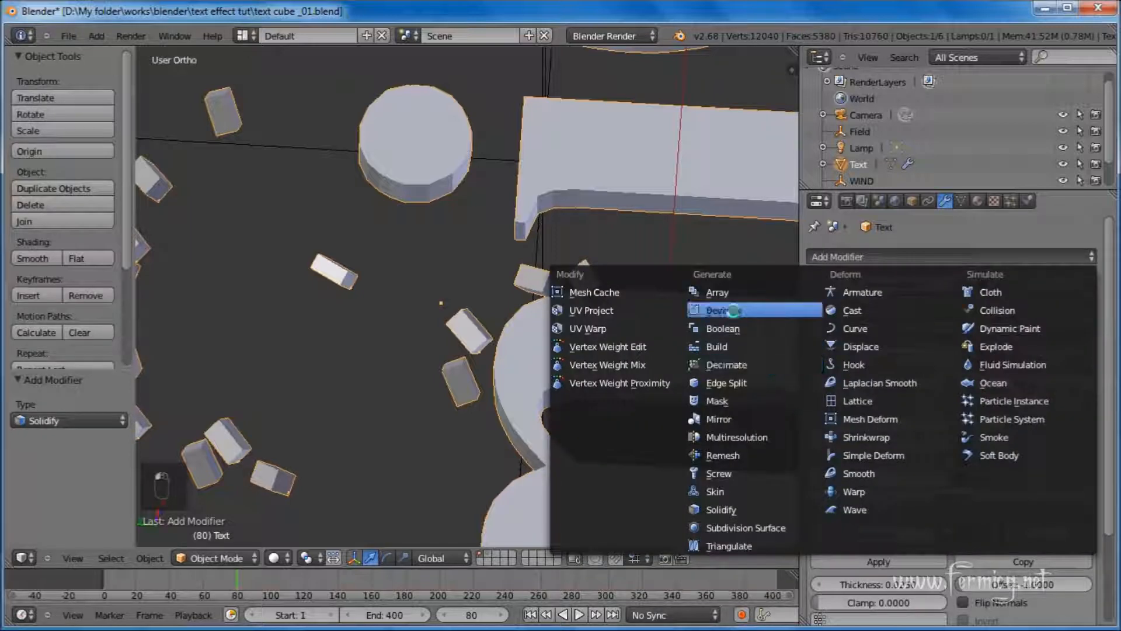
click(733, 310)
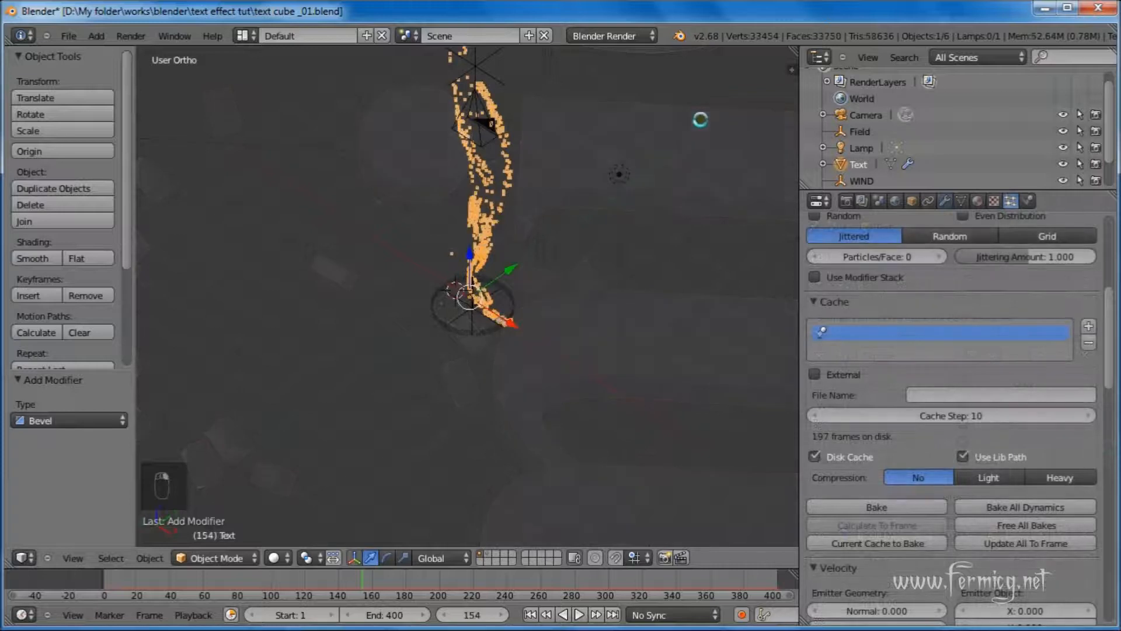
Switch the render engine to Cycles Render and set the render device to GPU Compute
click(634, 36)
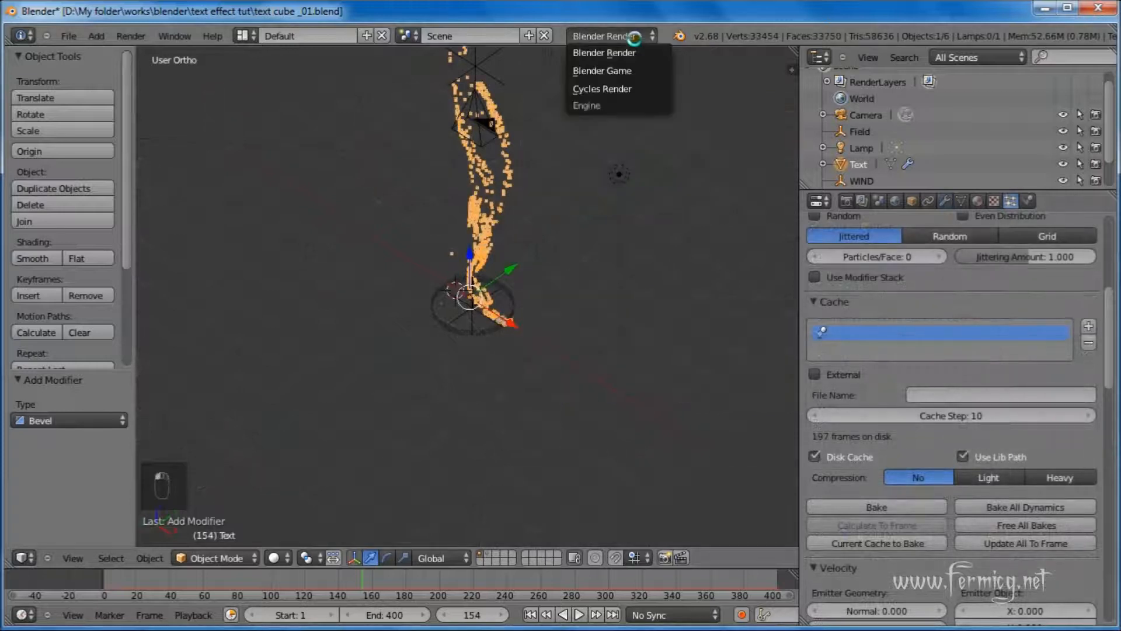
click(621, 87)
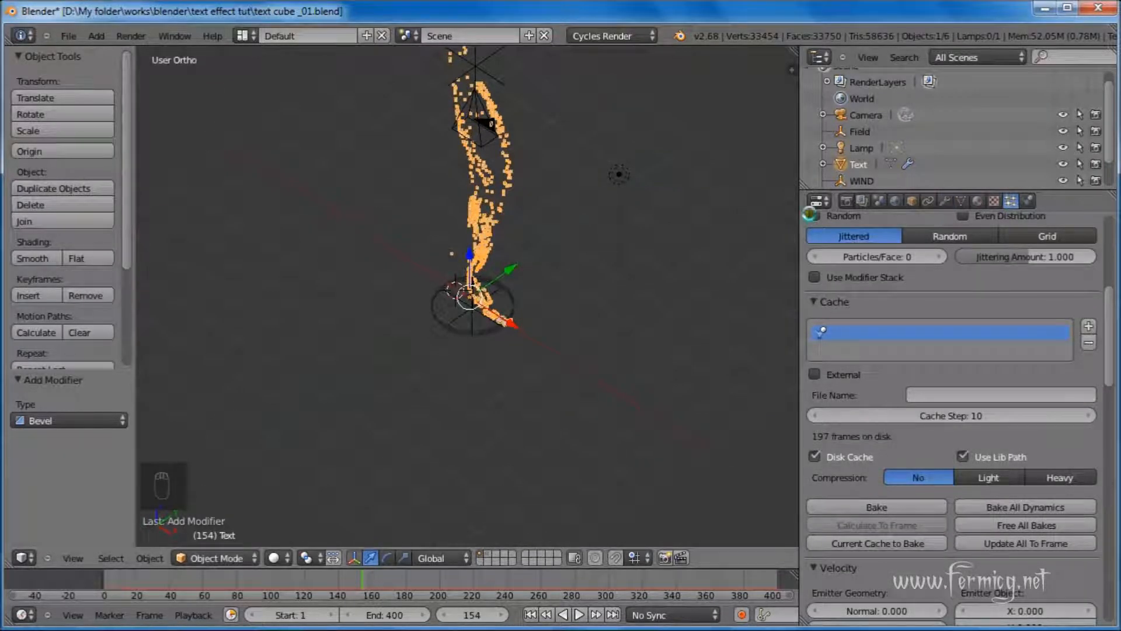
click(844, 201)
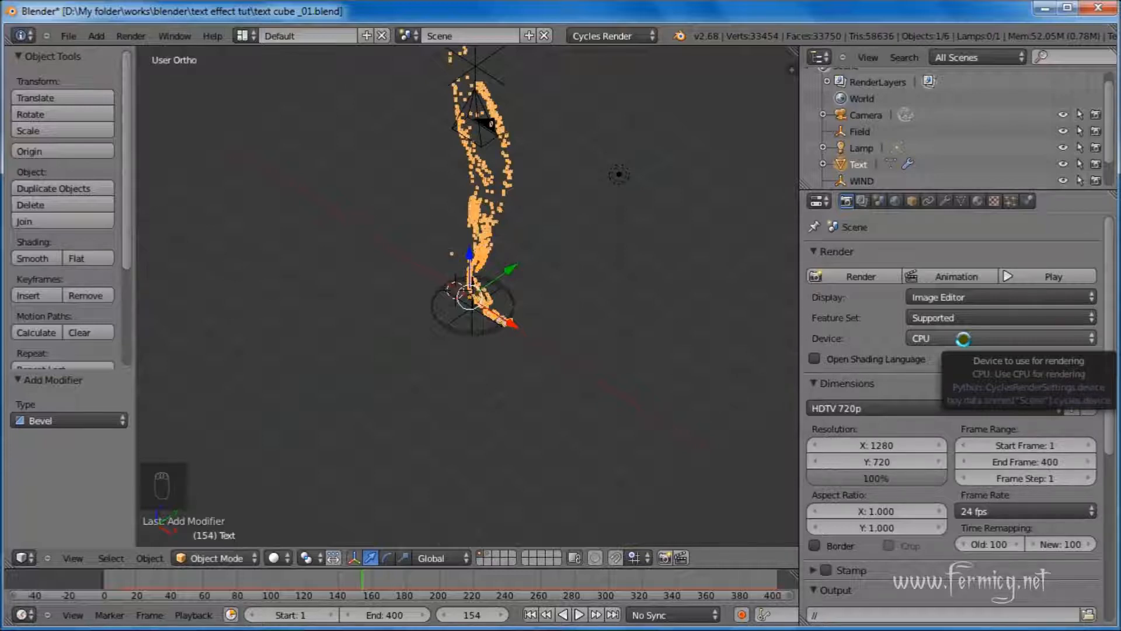
click(1050, 337)
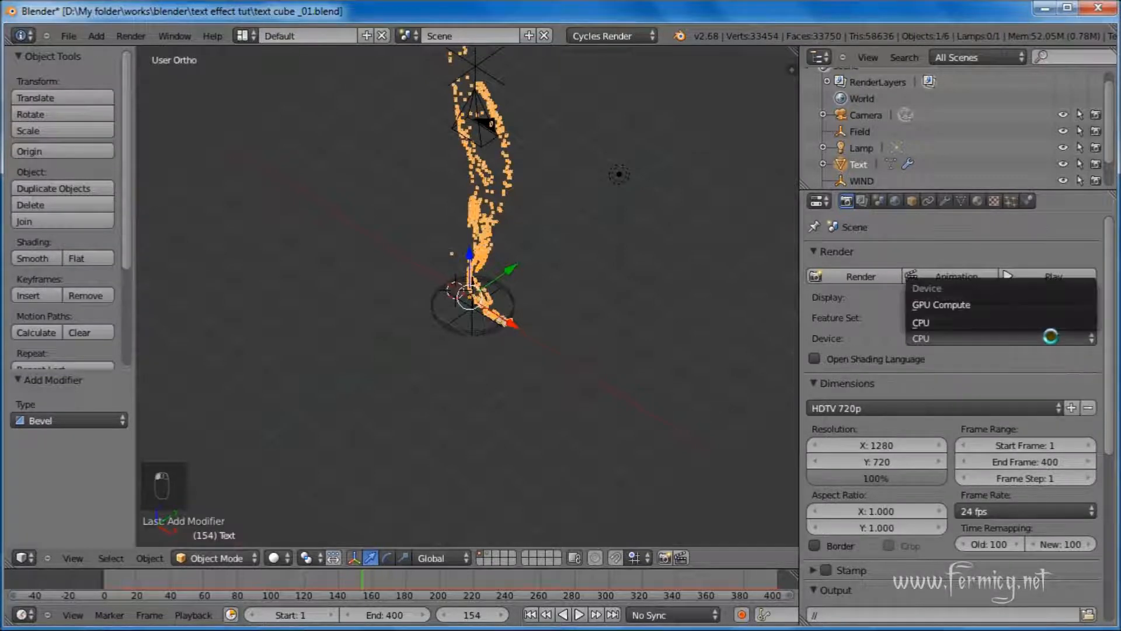
click(972, 304)
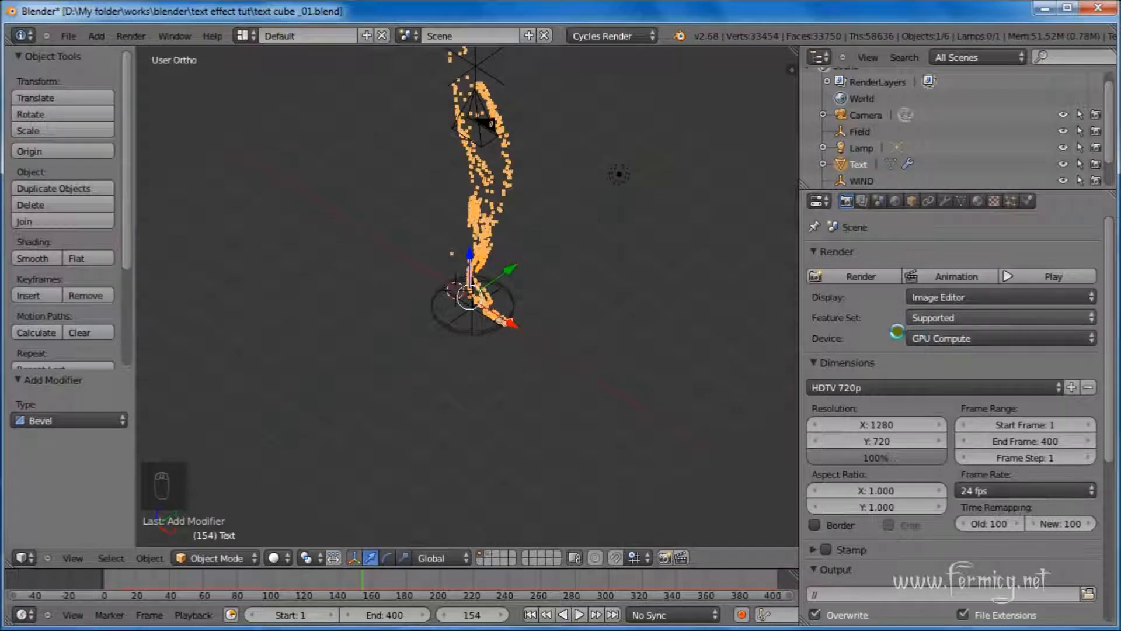
Rename the text's material as glass
drag(800, 315, 753, 373)
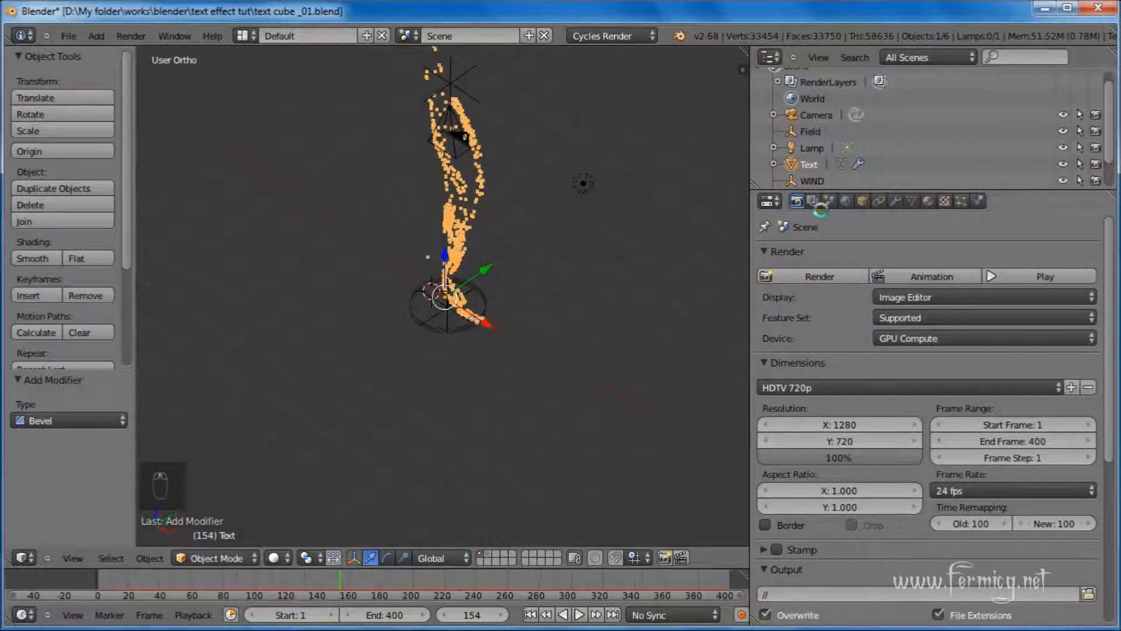
click(924, 202)
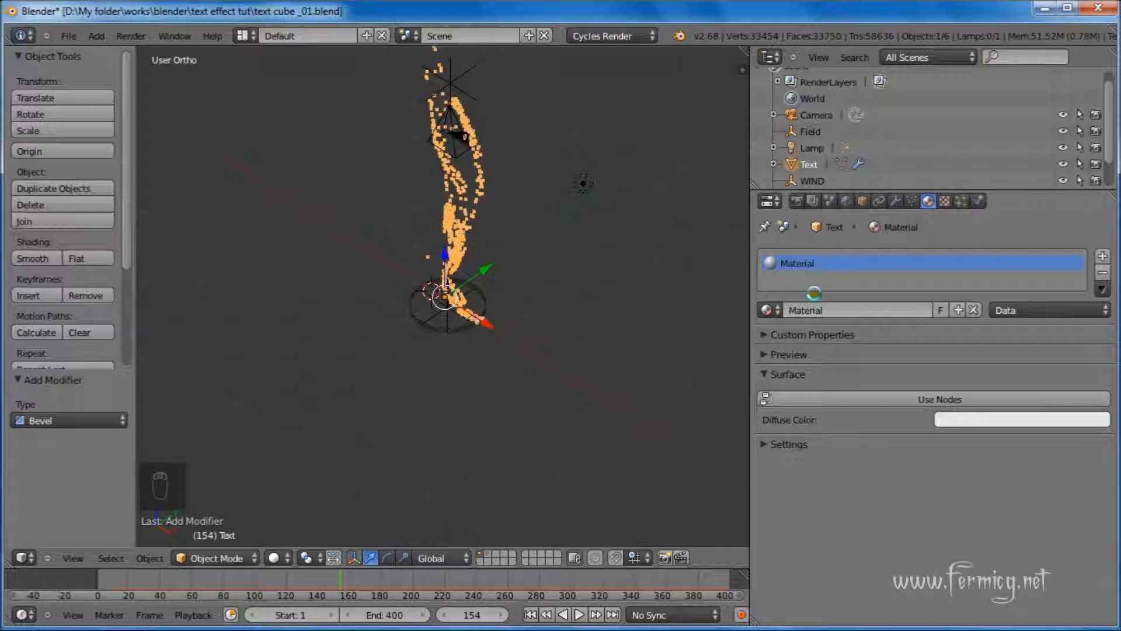
click(829, 310)
text(glass)
key(Return)
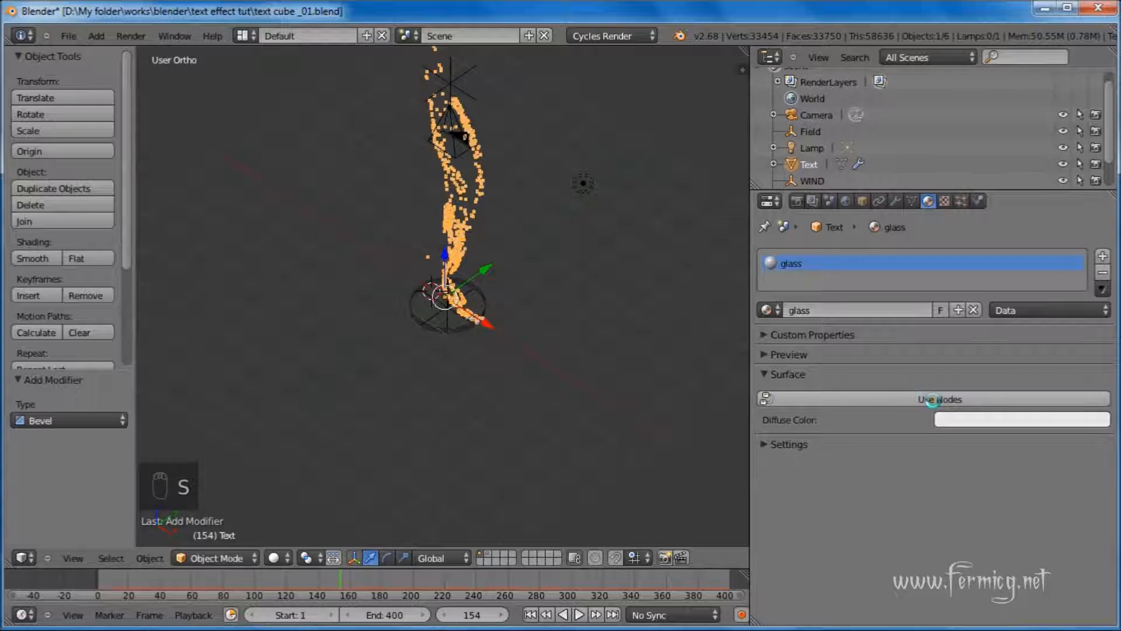
Enable nodes on the glass material with a Glass BSDF surface and show the material preview
click(933, 399)
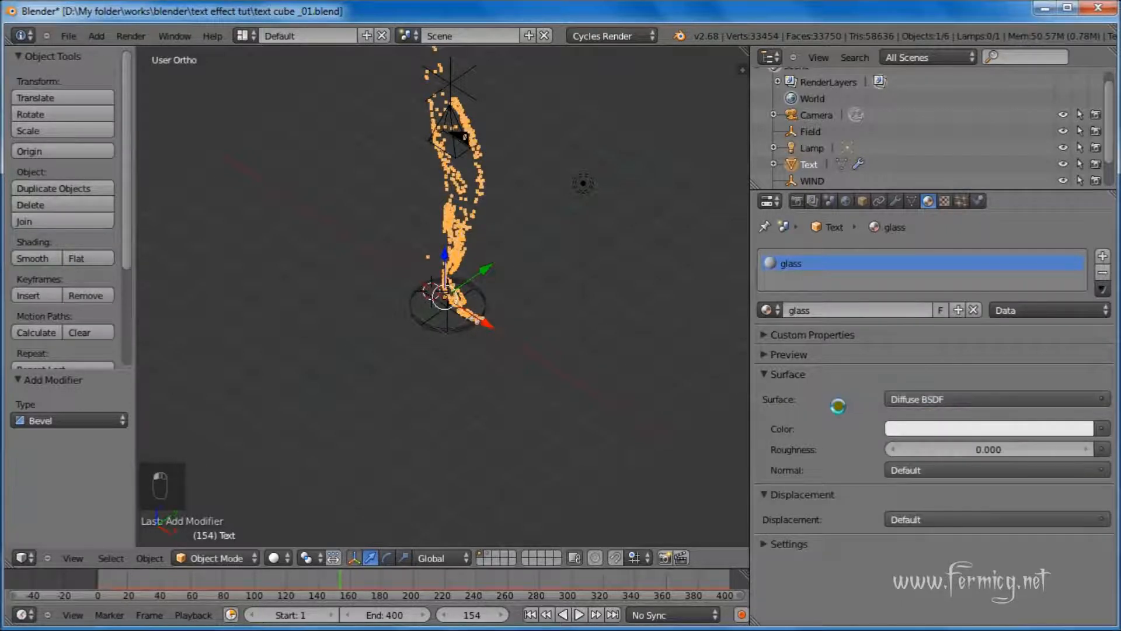
click(923, 400)
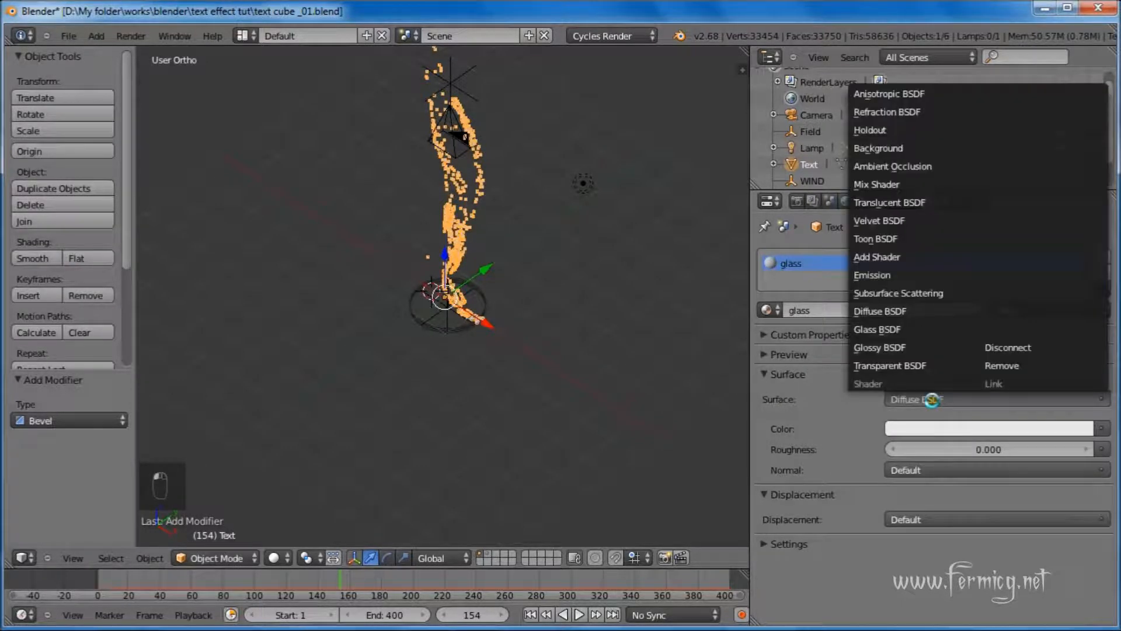
click(905, 331)
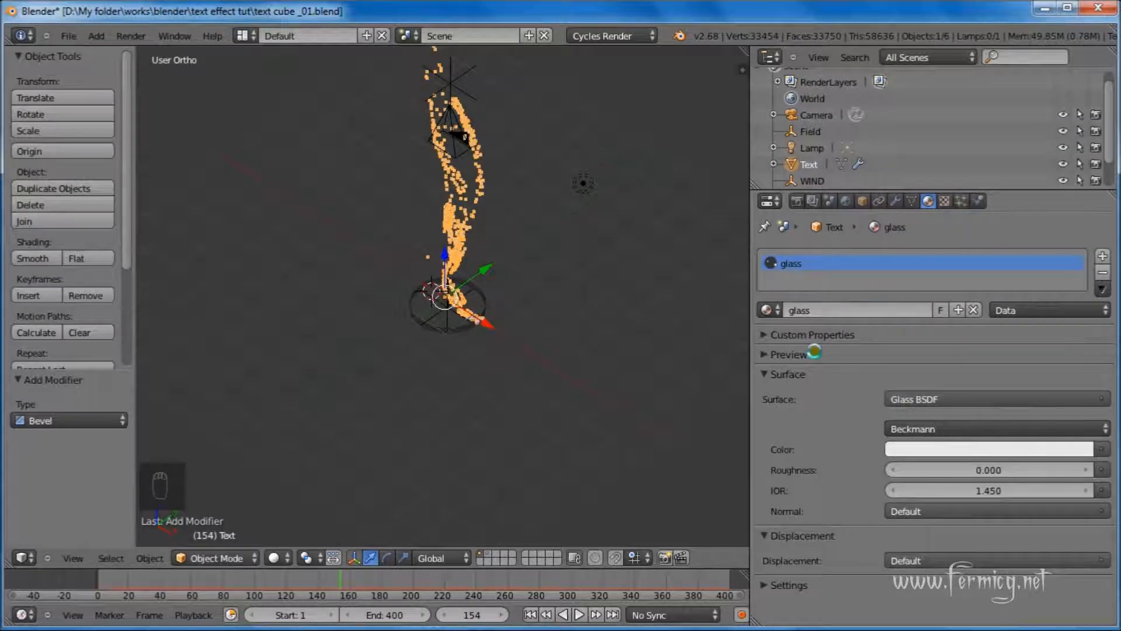
click(770, 353)
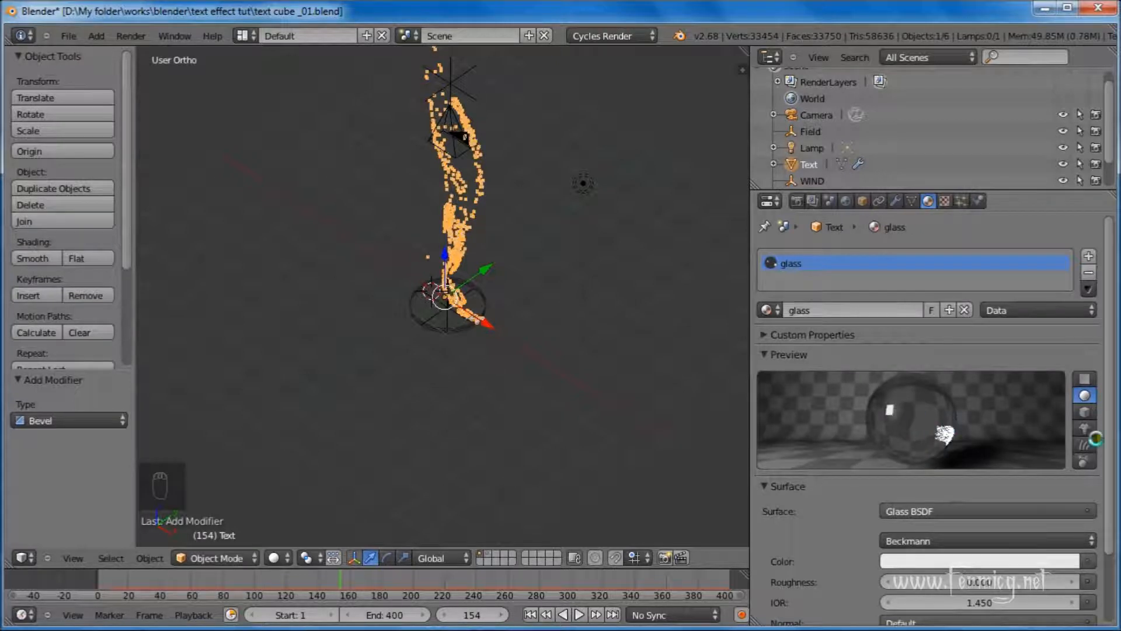
scroll(1098, 438, down, 3)
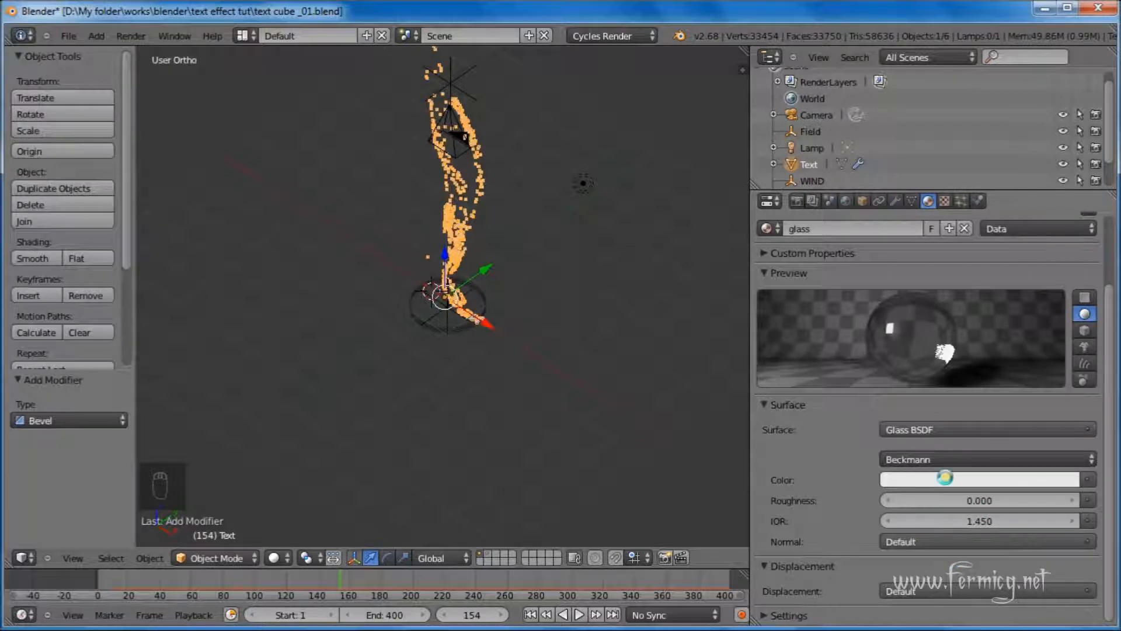
Check the glass text in Rendered viewport shading, zooming out on it, and return to Solid shading
click(286, 556)
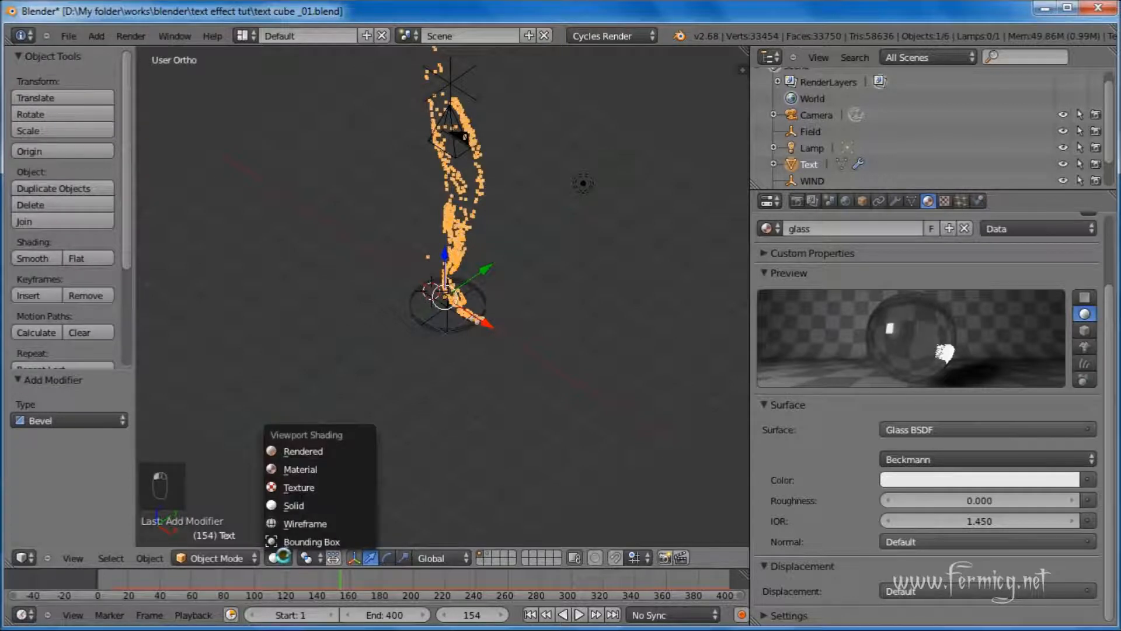
click(312, 452)
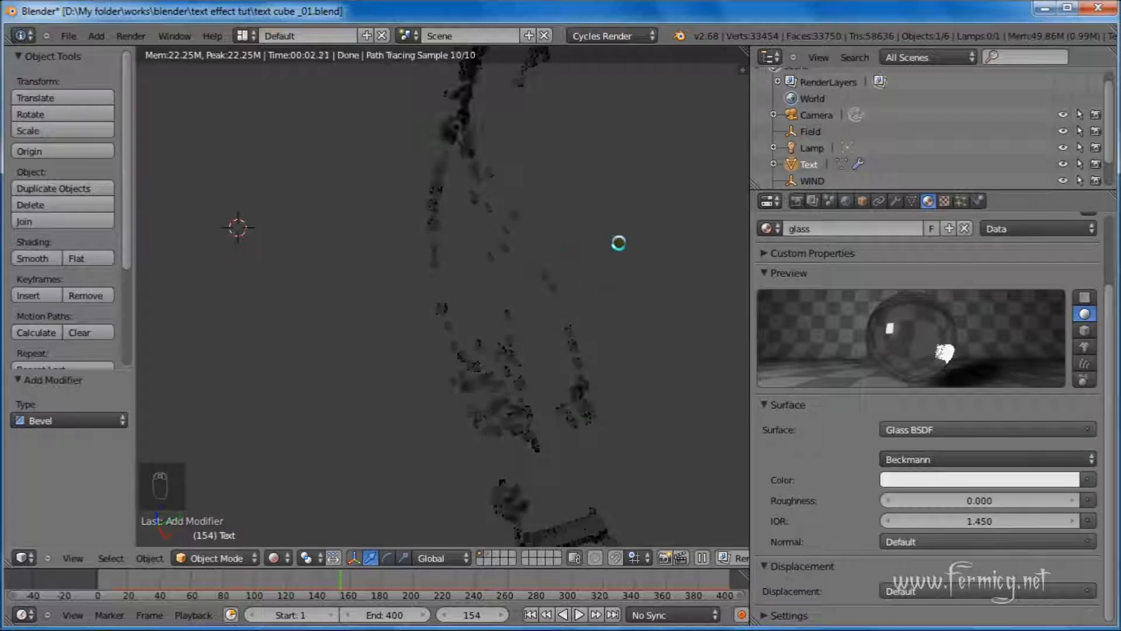
scroll(613, 237, down, 3)
scroll(614, 237, down, 2)
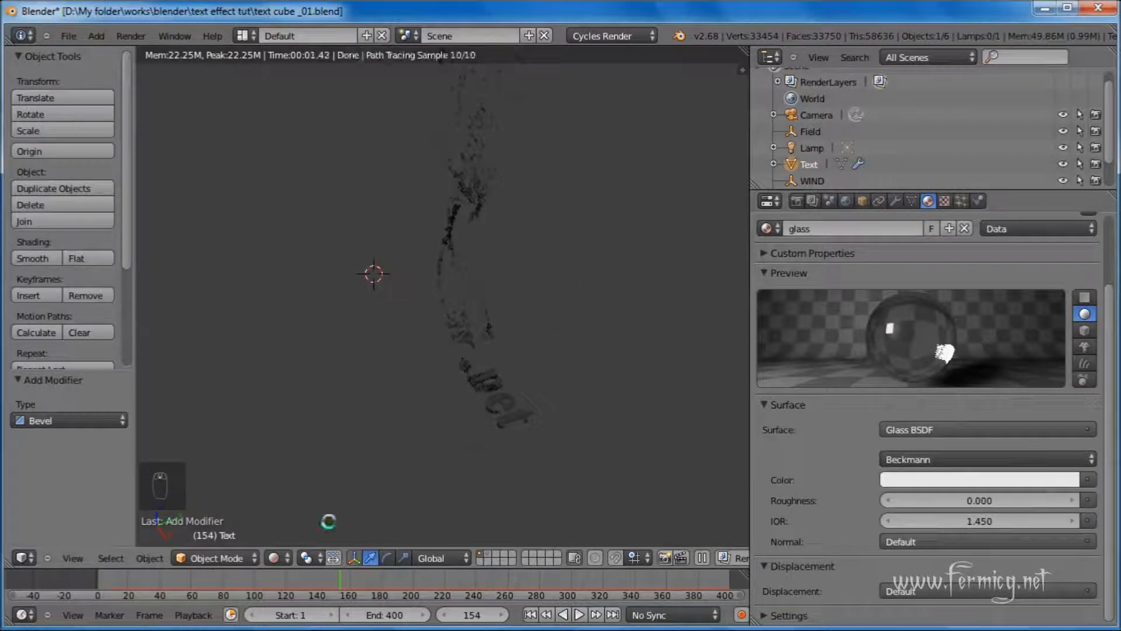
click(284, 556)
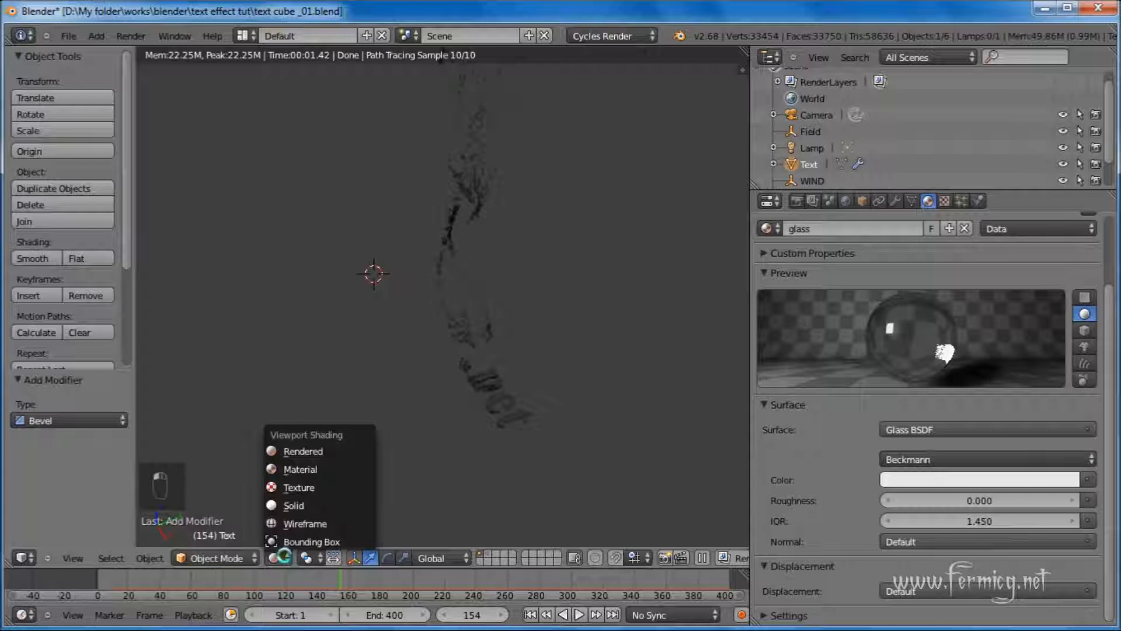
click(293, 506)
Delete the point lamp from the scene
middle_drag(565, 412, 398, 380)
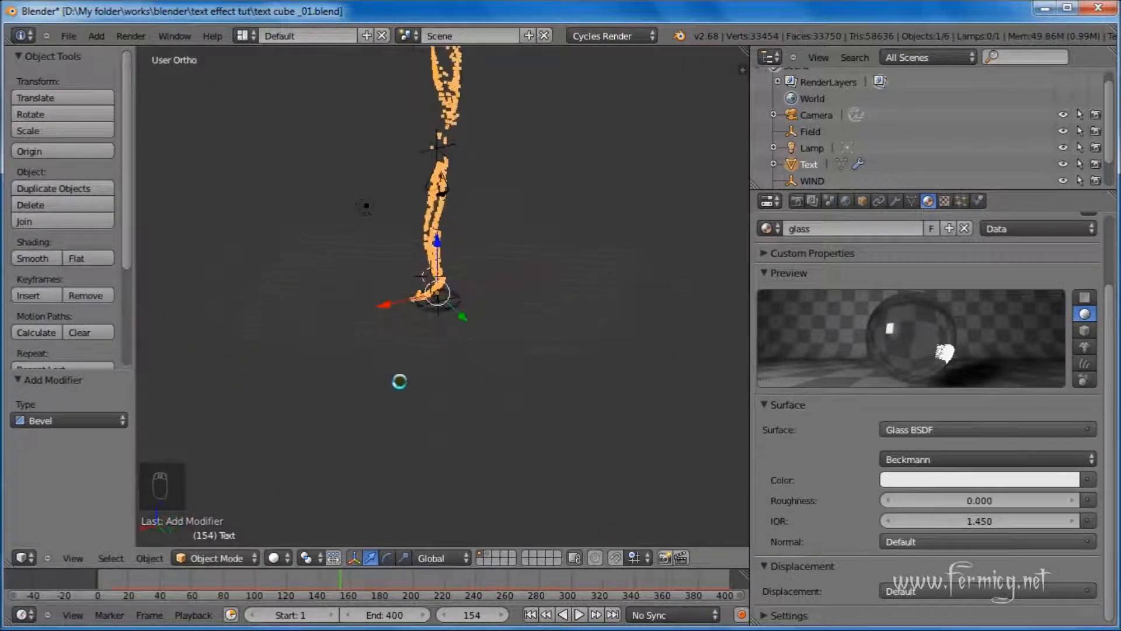
right_click(362, 204)
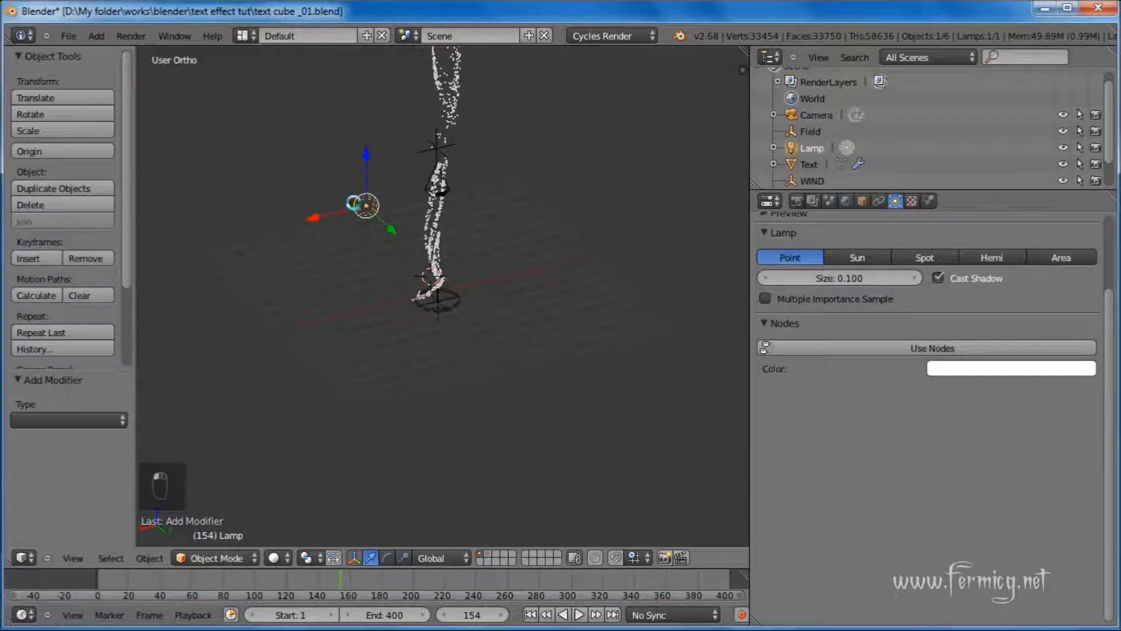
key(Delete)
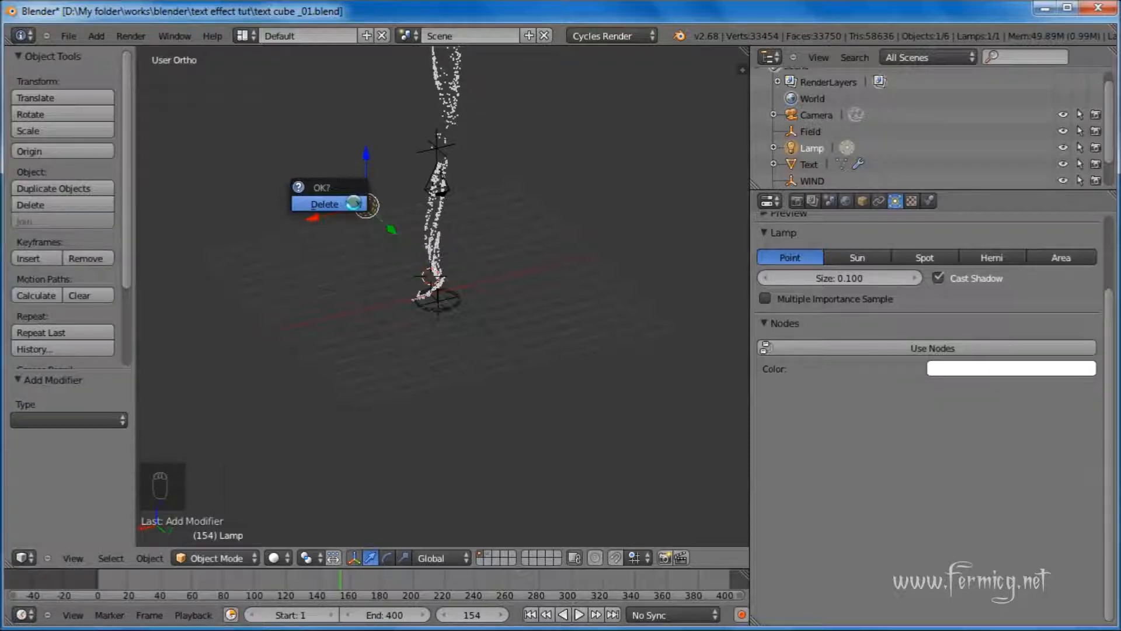
key(Return)
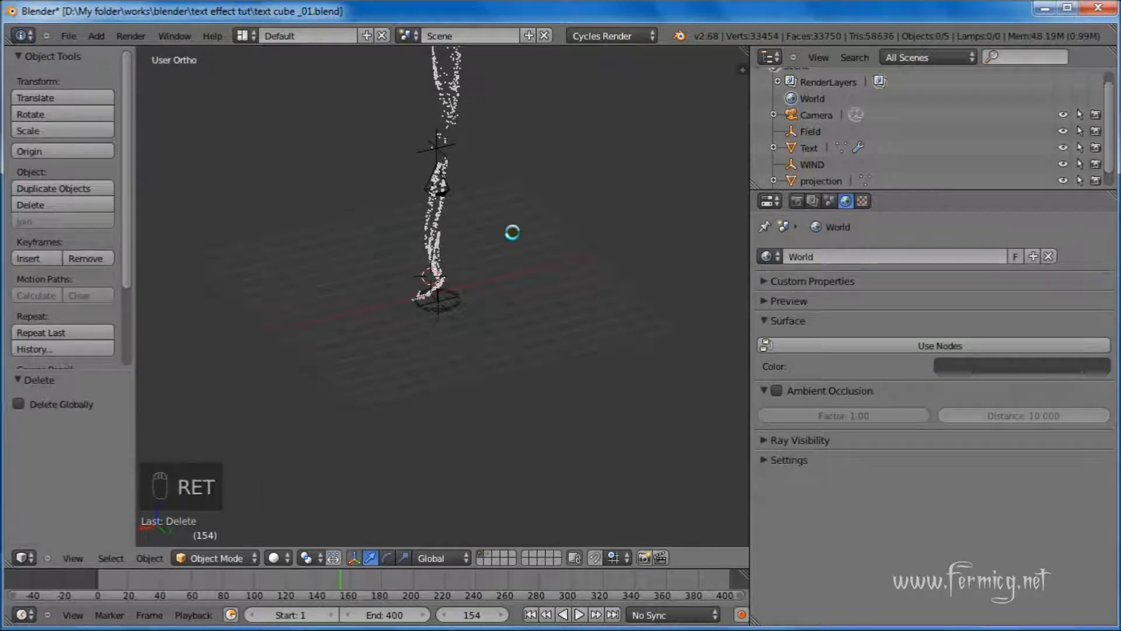
Add a mesh plane and rename it as ambient
click(131, 35)
mouse_move(88, 36)
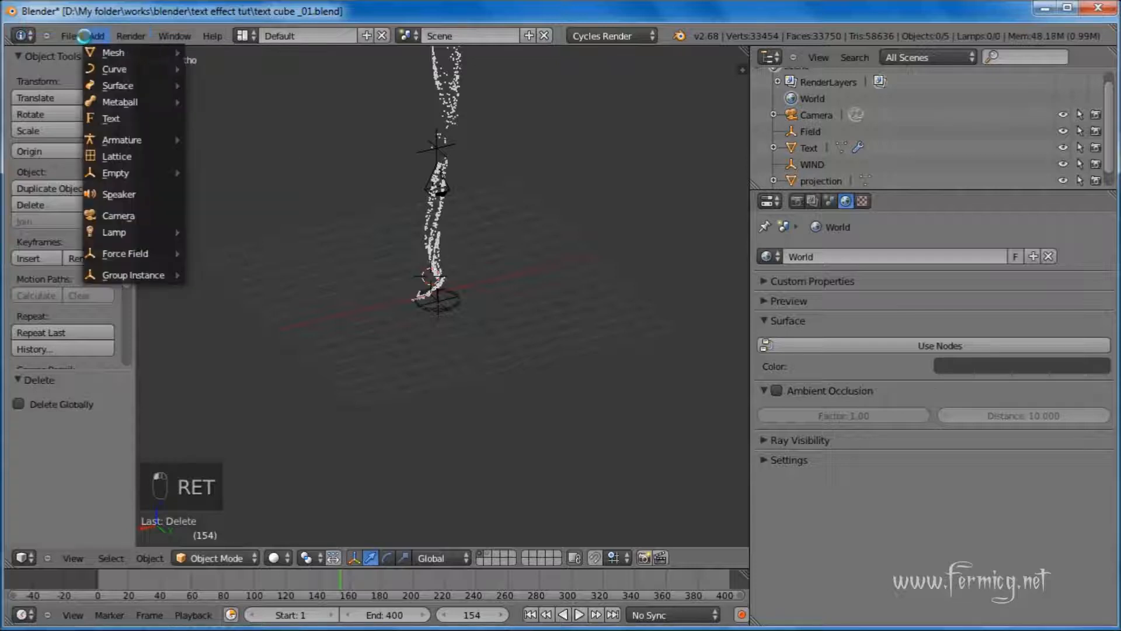
mouse_move(113, 51)
click(199, 52)
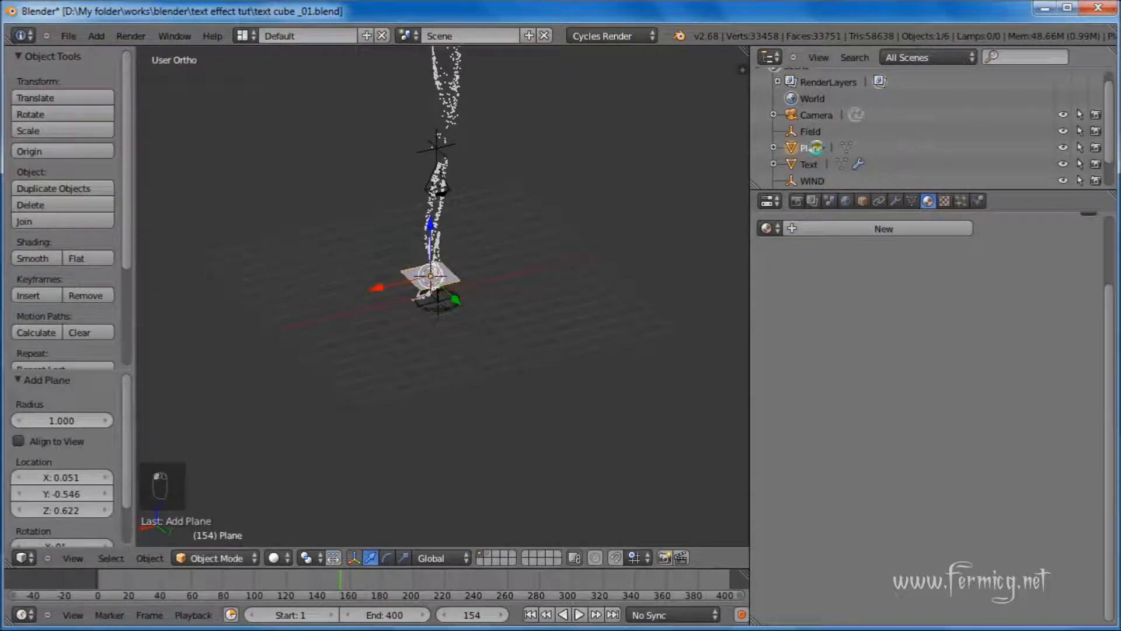
double_click(815, 148)
key(BackSpace)
key(BackSpace)
key(BackSpace)
key(BackSpace)
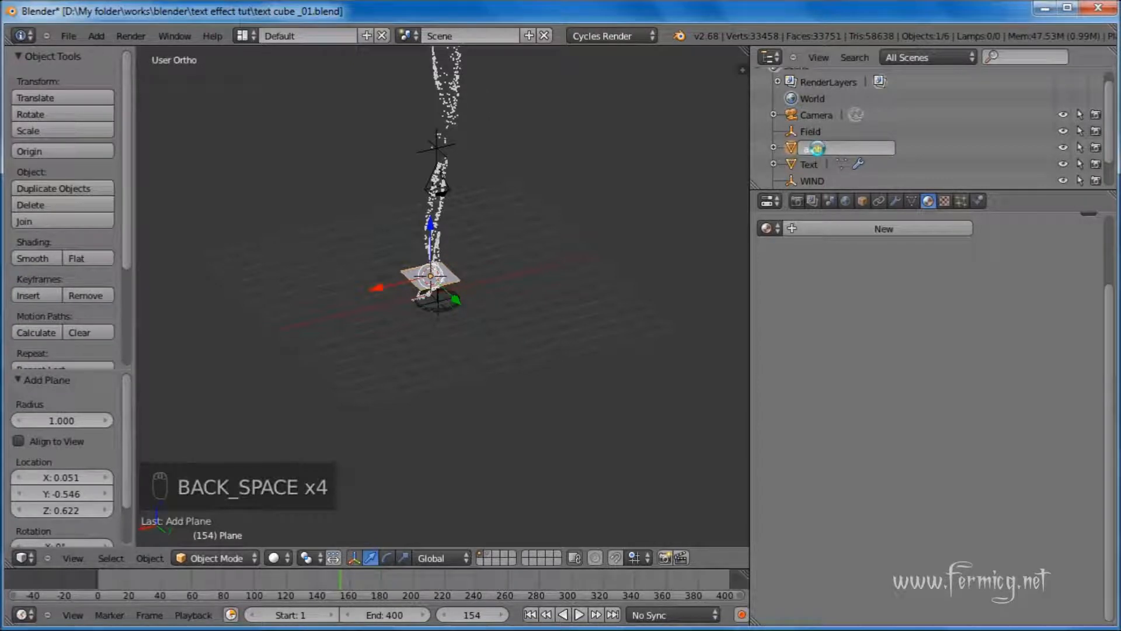
text(ambient)
key(Return)
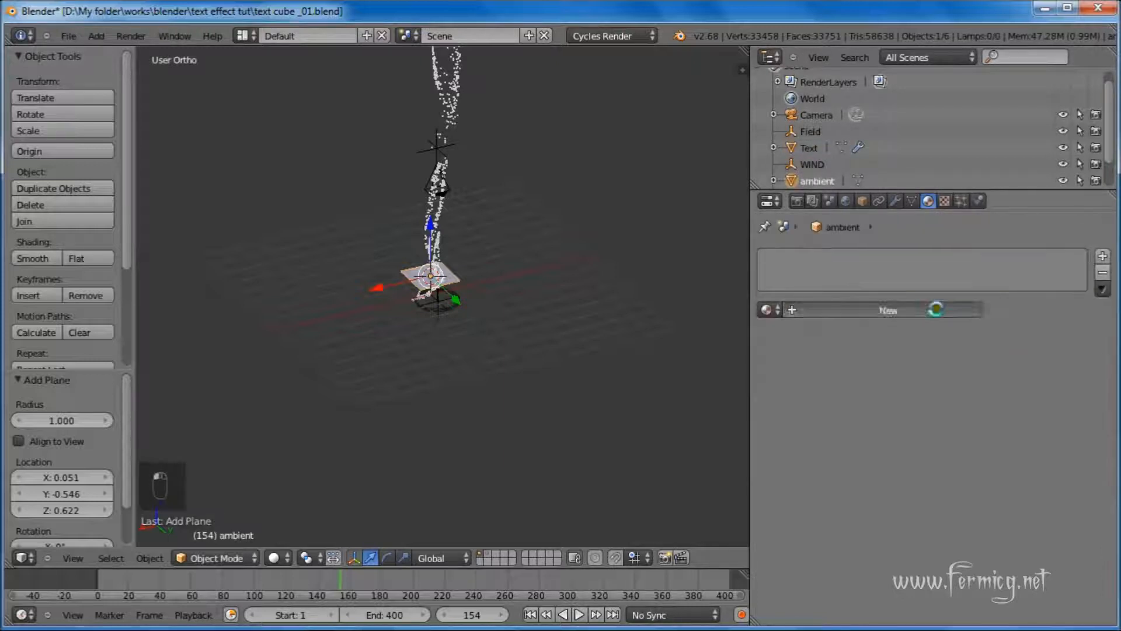
Give the ambient plane a new material with an Emission surface and scale the plane up by about 2.97 in top view
click(934, 310)
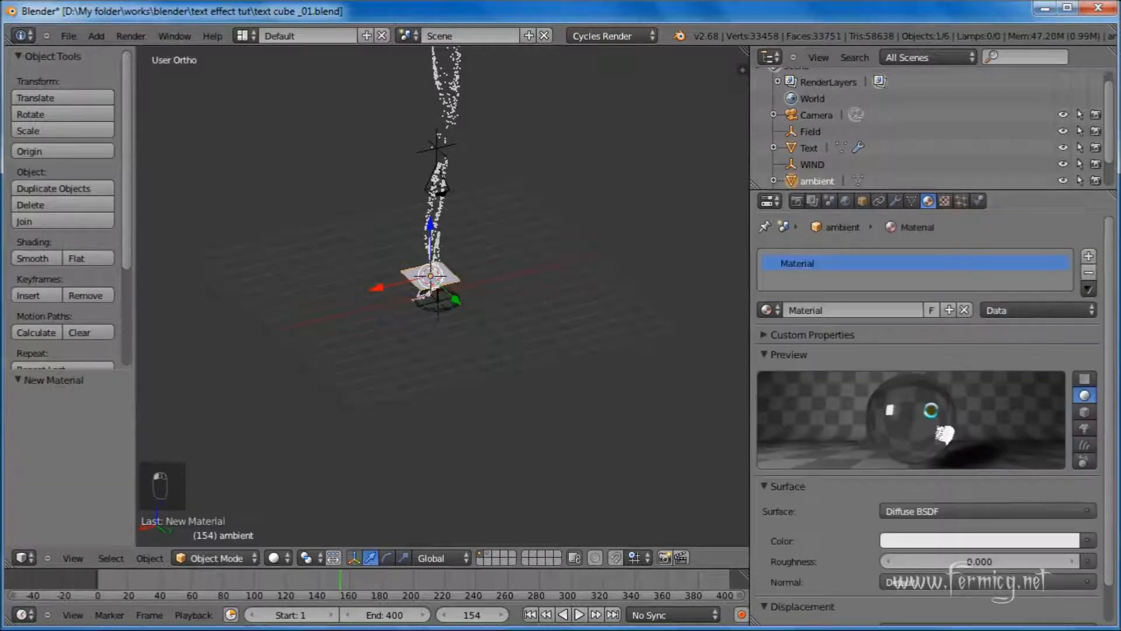
key(KP_7)
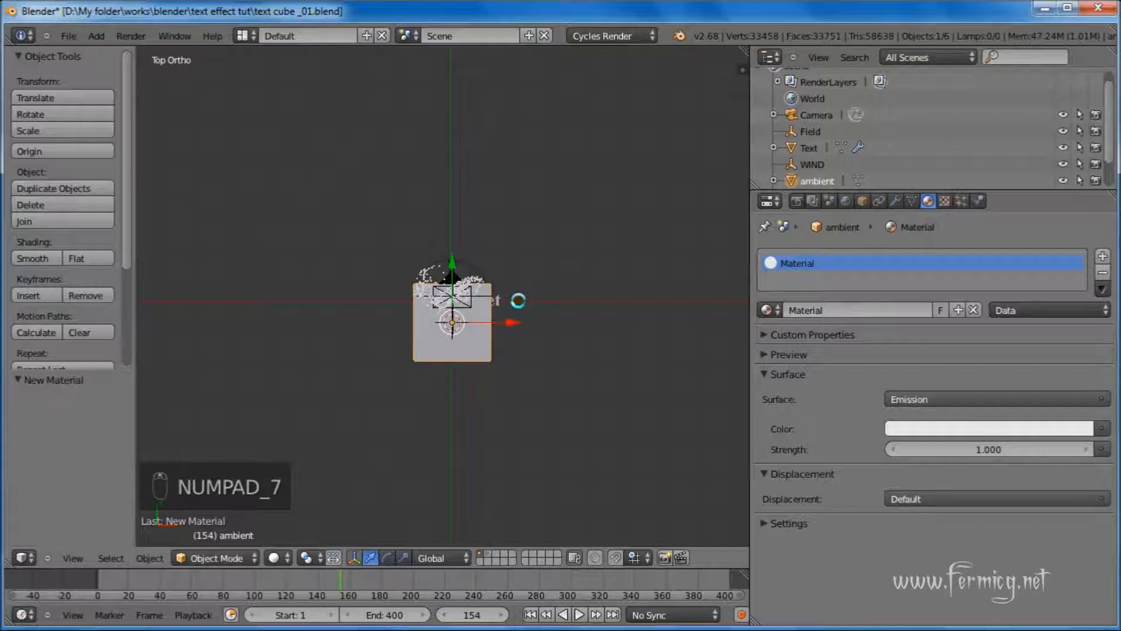
key(s)
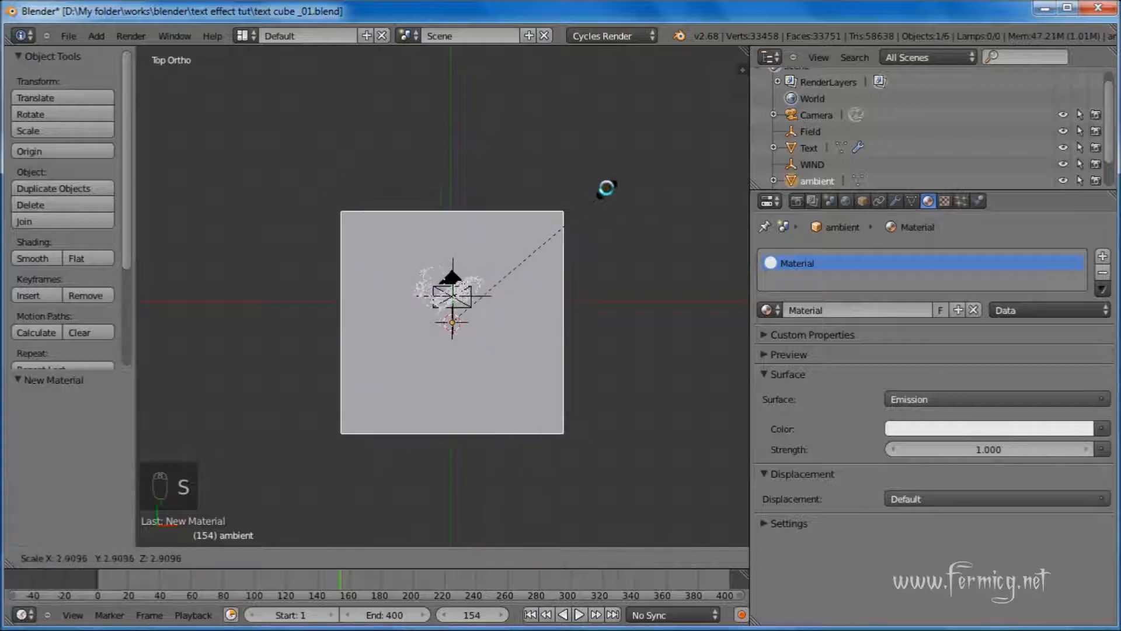
click(606, 182)
Raise the ambient plane about 9.3 units along the Z axis in front view
key(KP_1)
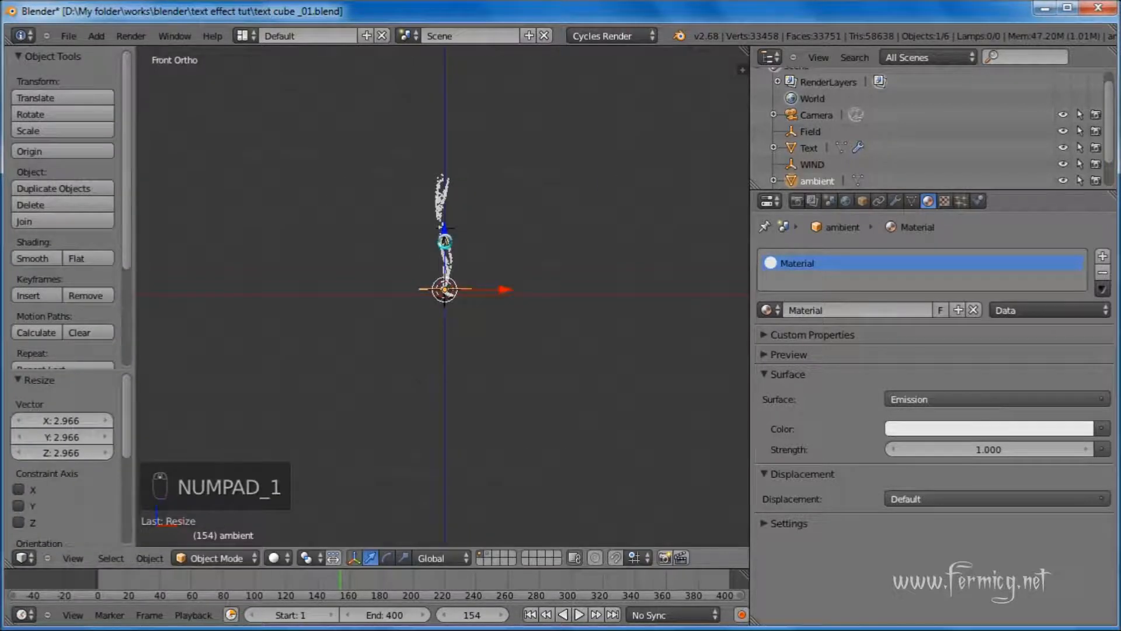
key(g)
key(z)
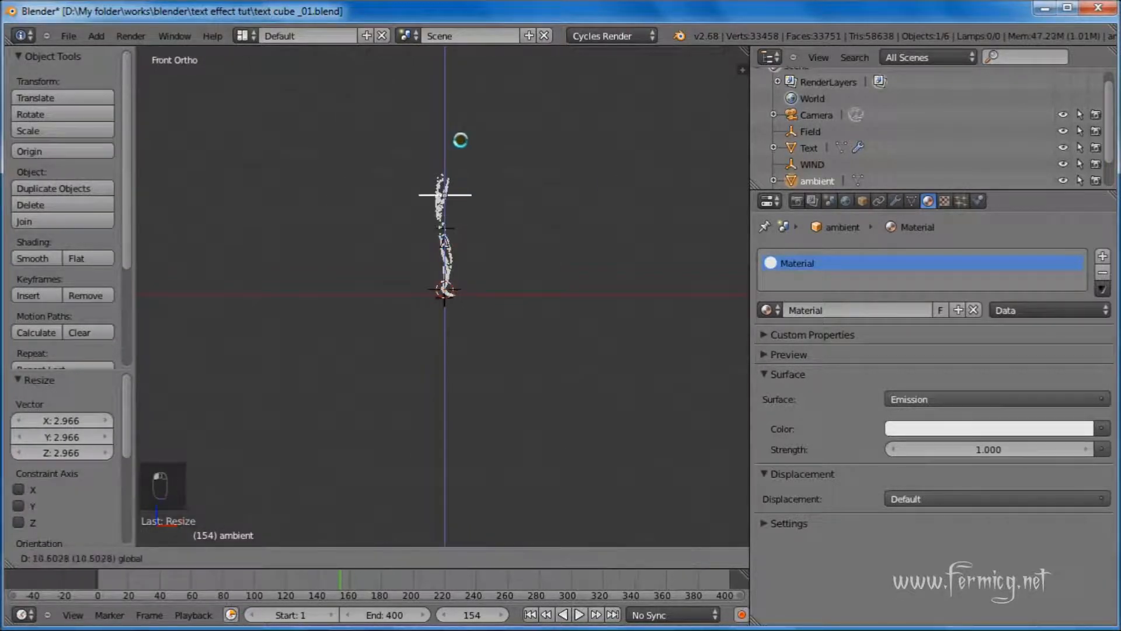
click(459, 155)
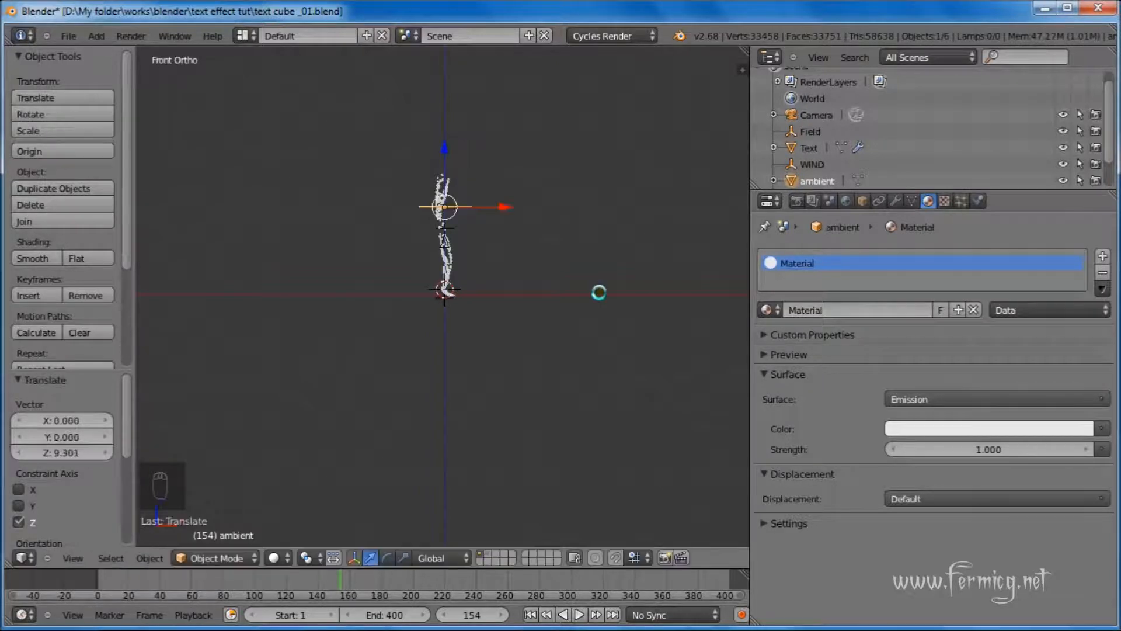
Make the world background transparent in the render's Film settings
middle_drag(593, 298, 728, 244)
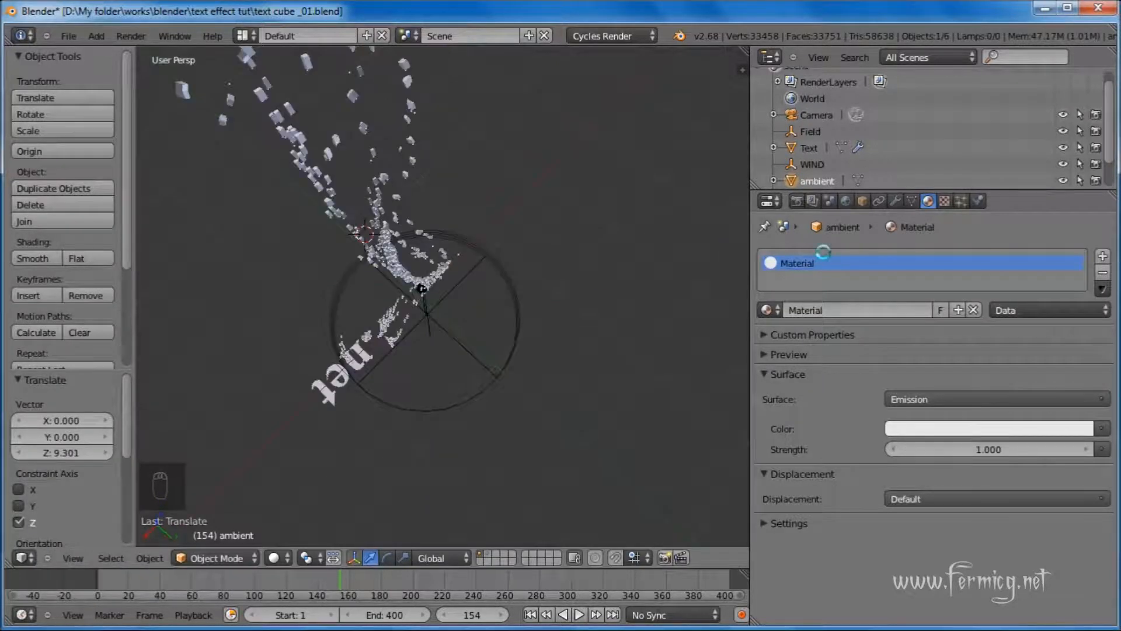
click(797, 201)
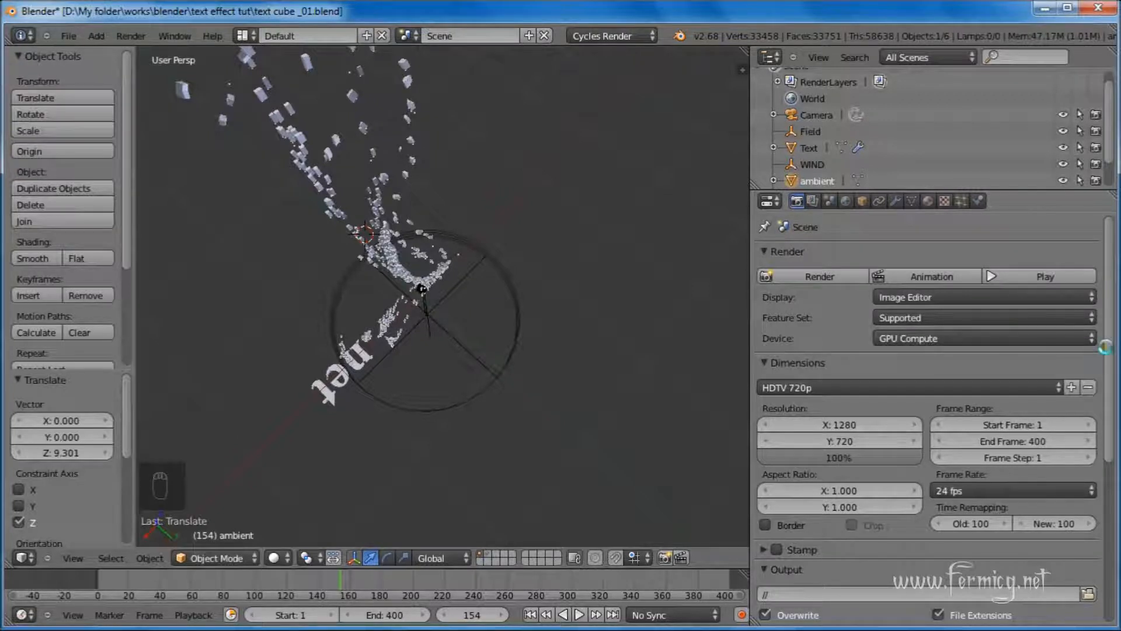
scroll(1097, 353, down, 8)
scroll(1115, 498, down, 1)
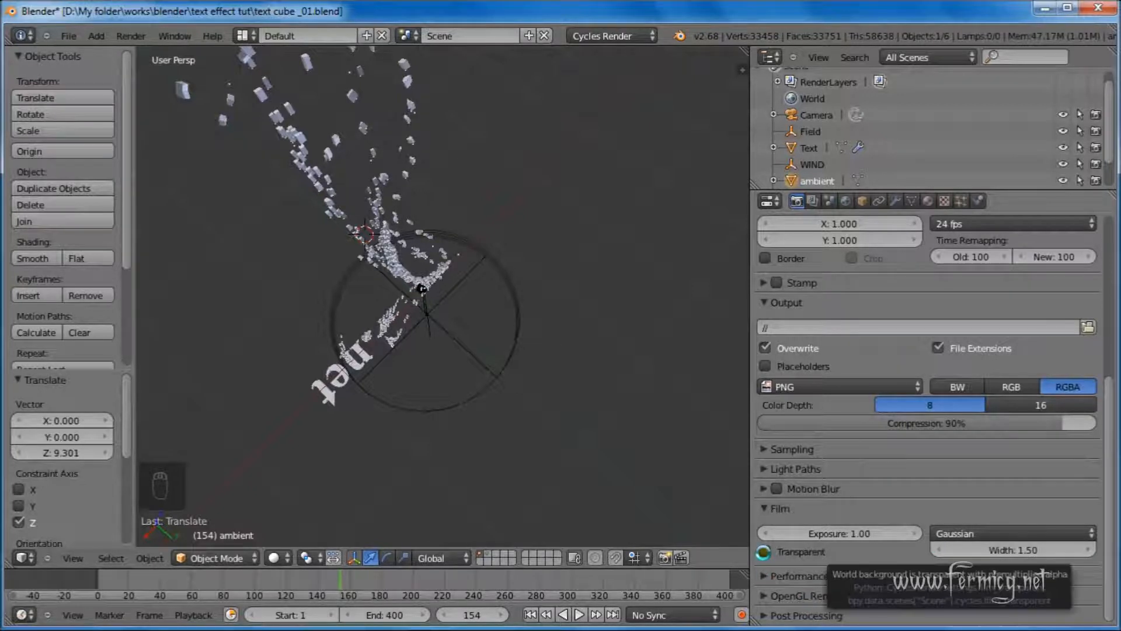
click(764, 552)
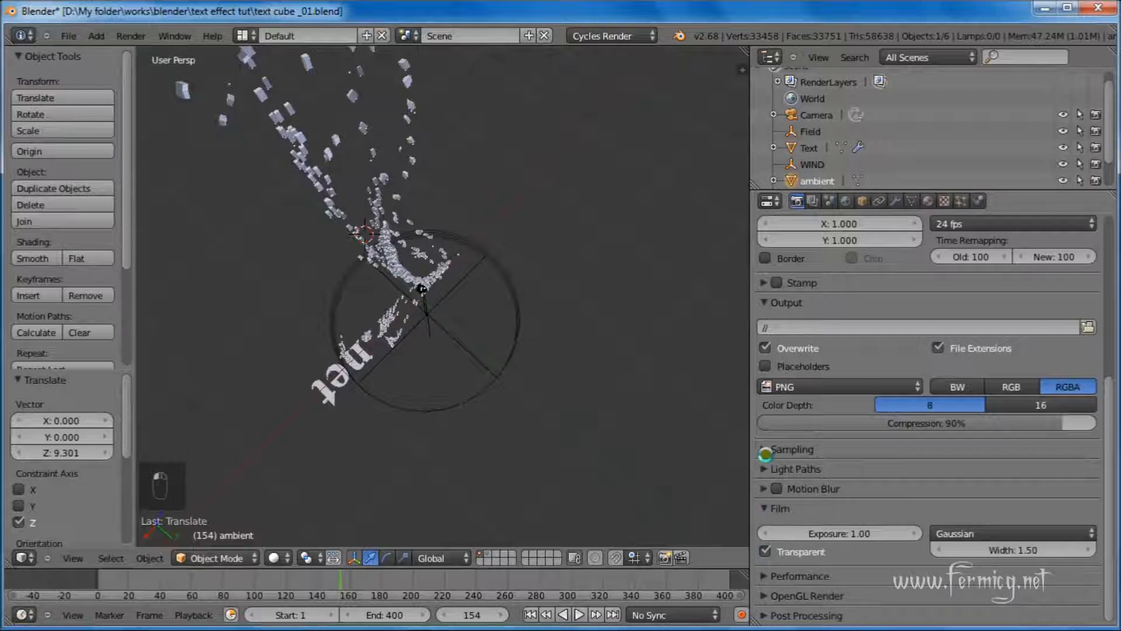
Enable nodes for the world surface and set the background color to an Environment Texture
click(845, 201)
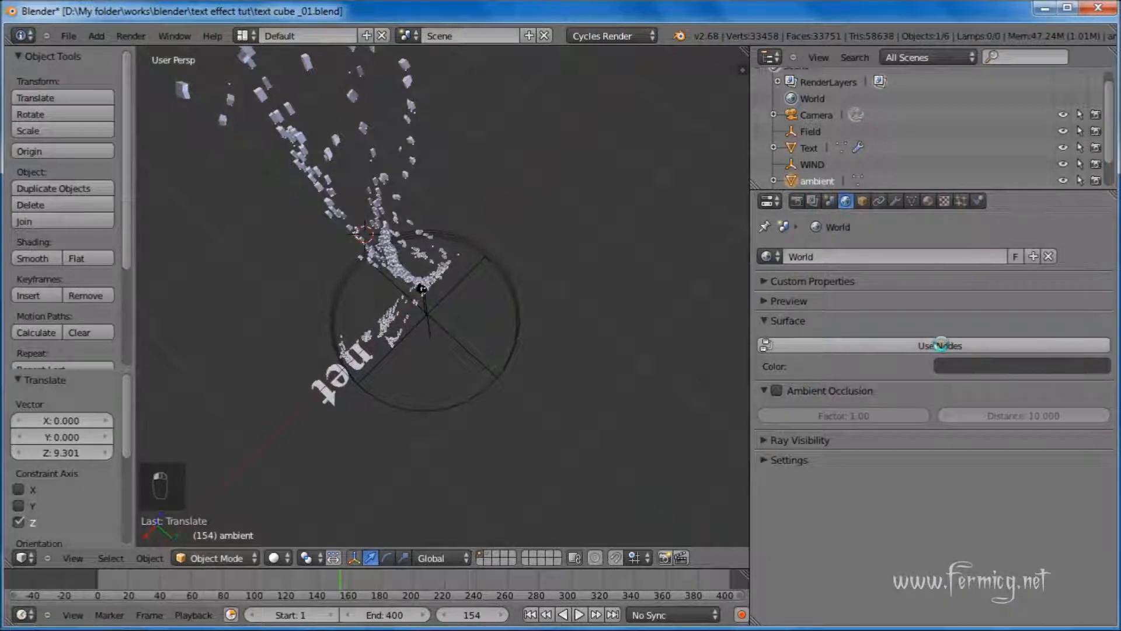
click(941, 344)
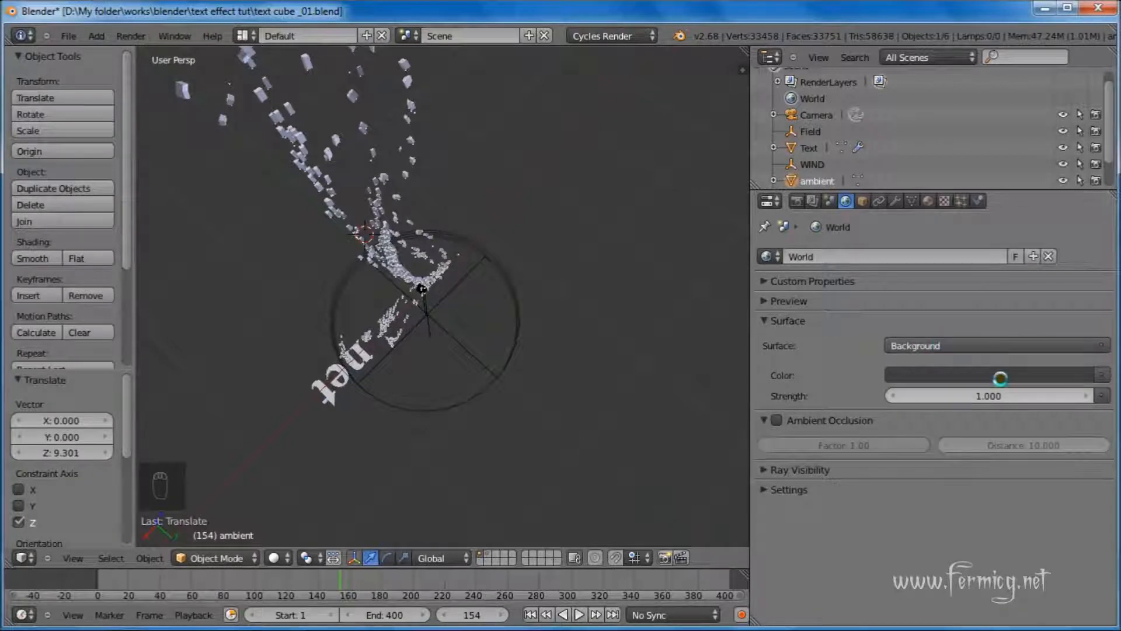
click(1100, 376)
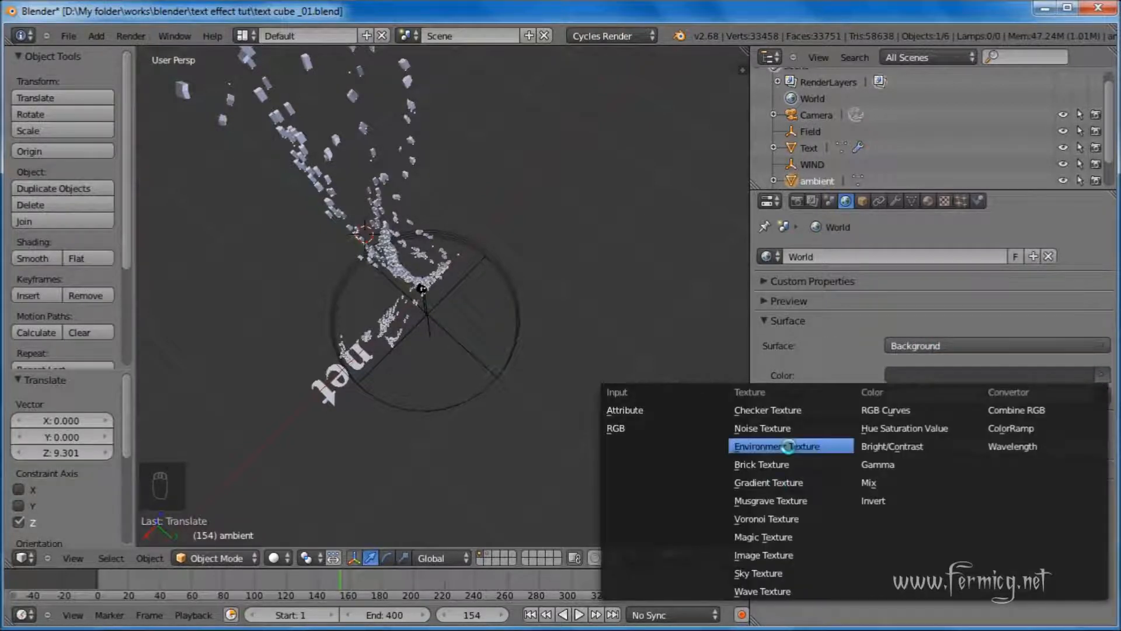
click(789, 446)
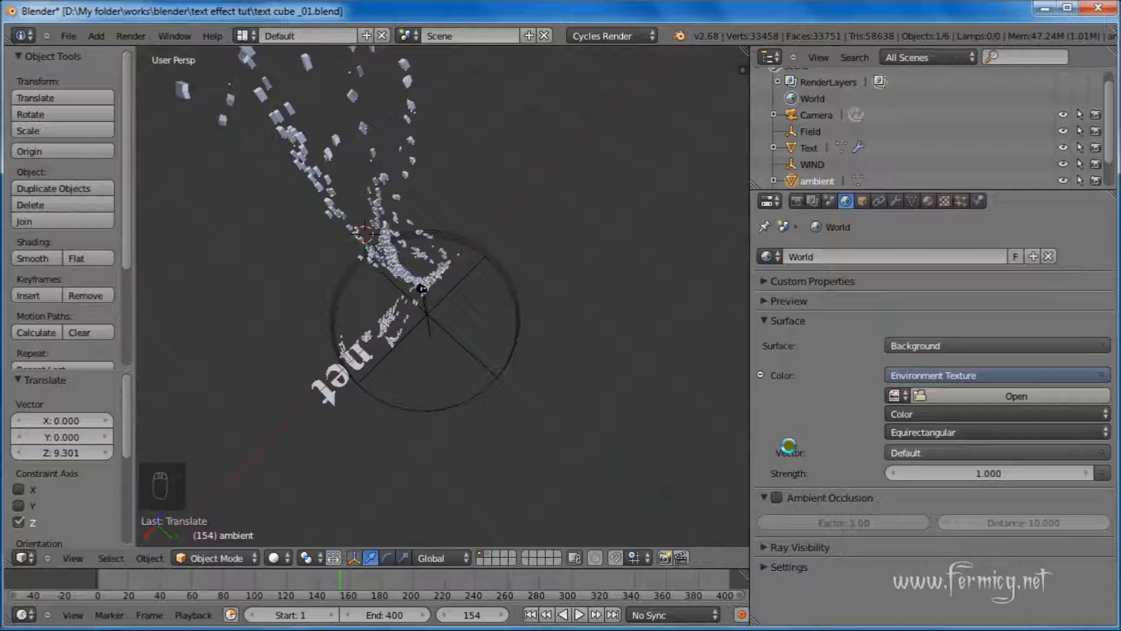
Load Church_HarvestLobby.hdr from the textures HDRs folder as the world's environment image
click(1046, 399)
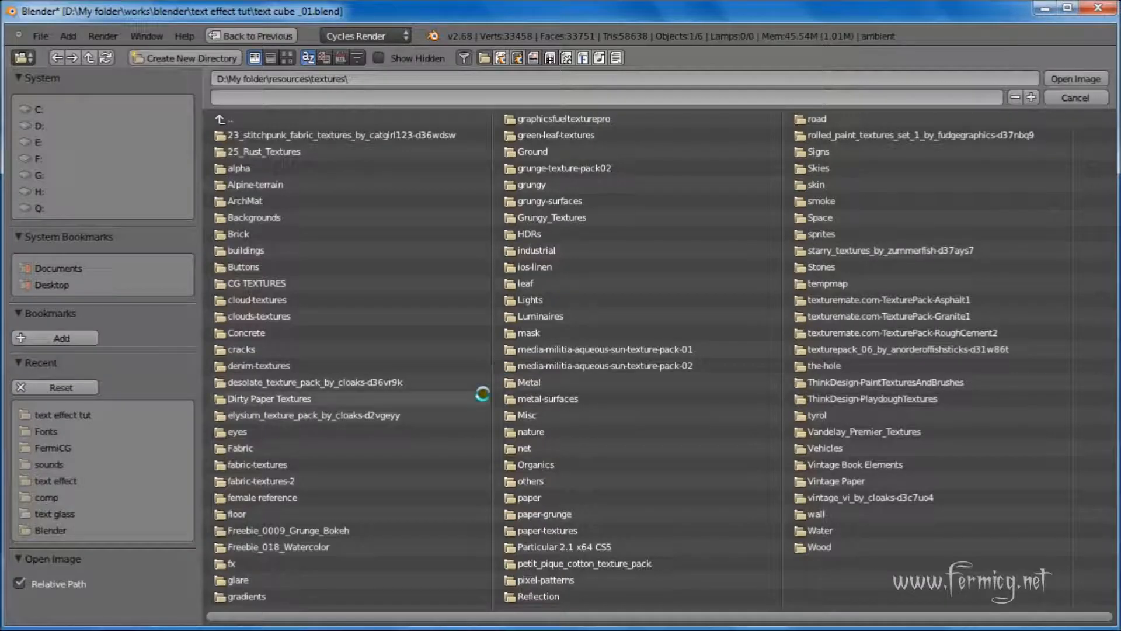
click(529, 234)
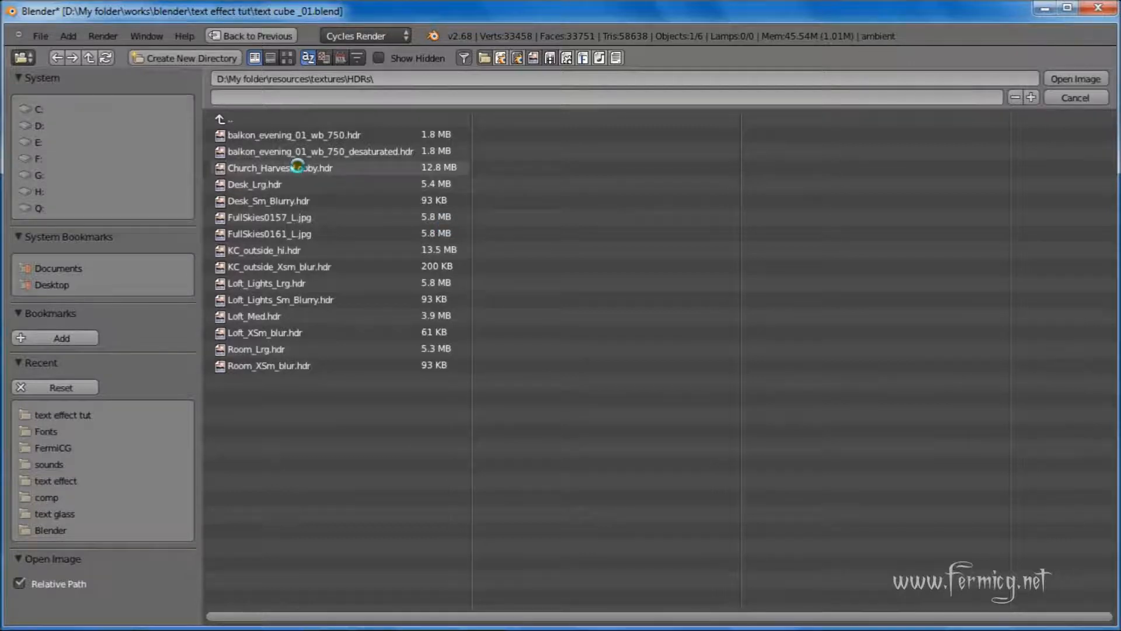
click(265, 167)
click(1073, 81)
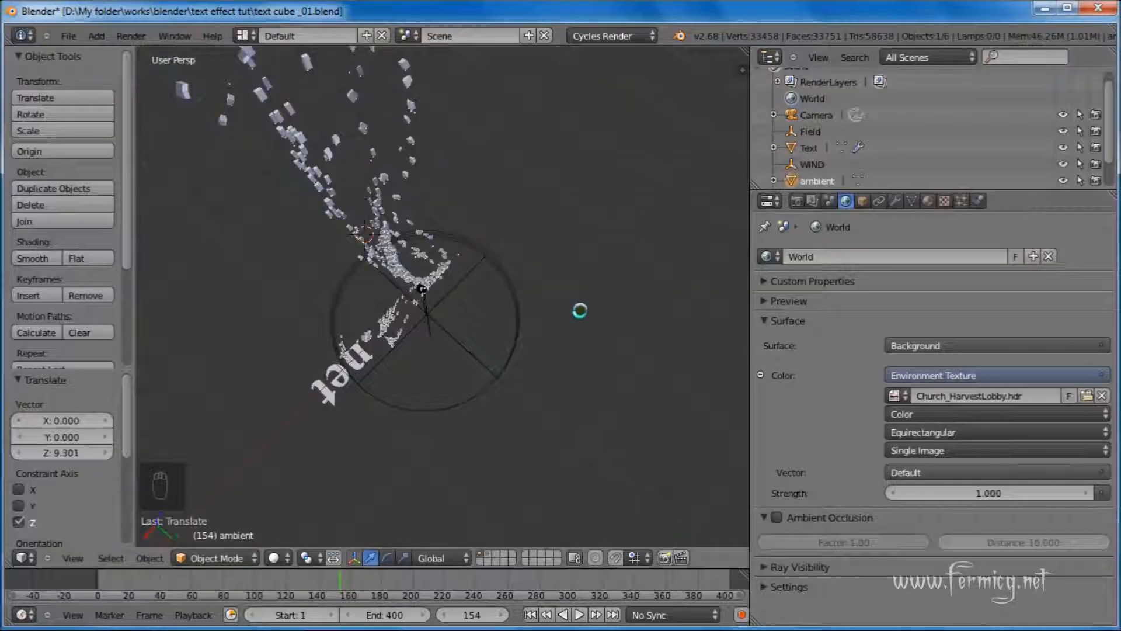
Render a still image of the current frame and set the render samples to 100
click(130, 36)
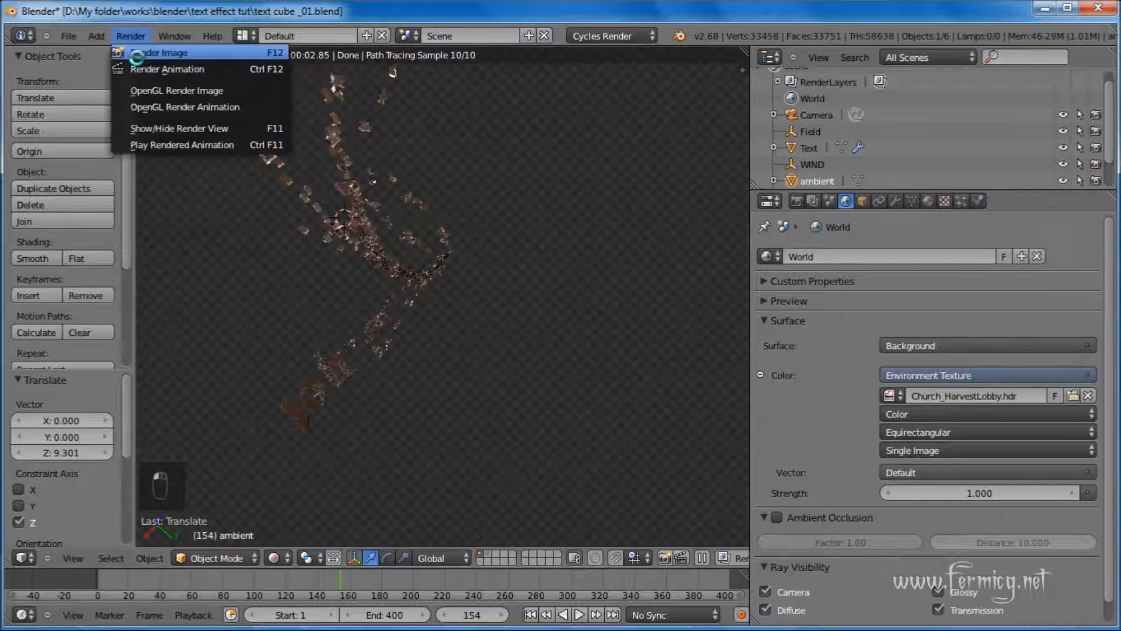
click(136, 53)
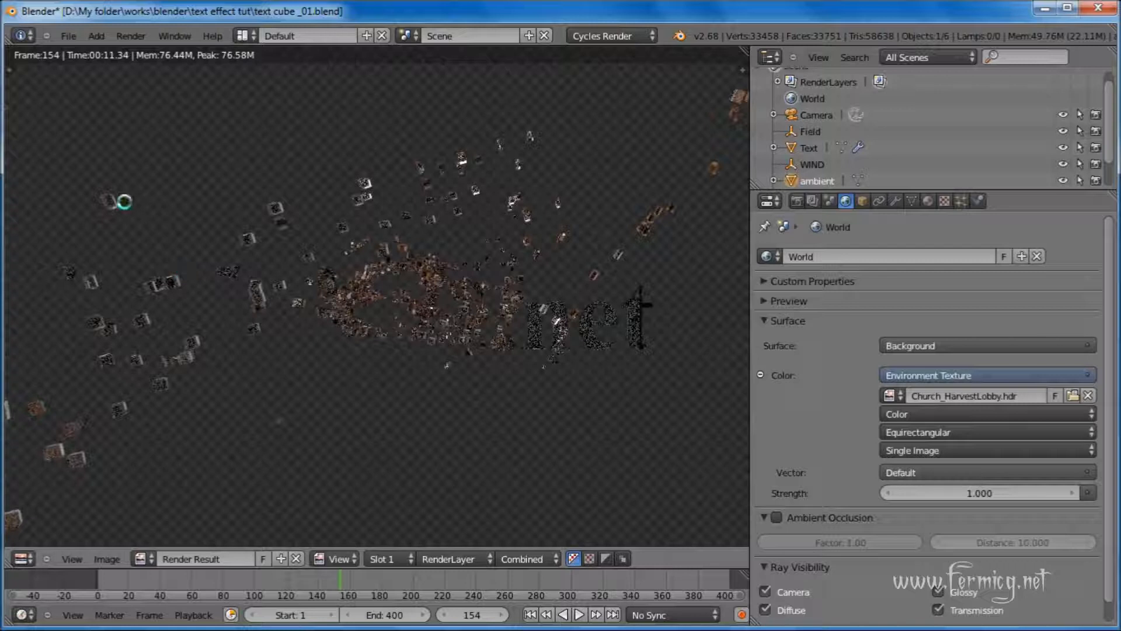
click(796, 201)
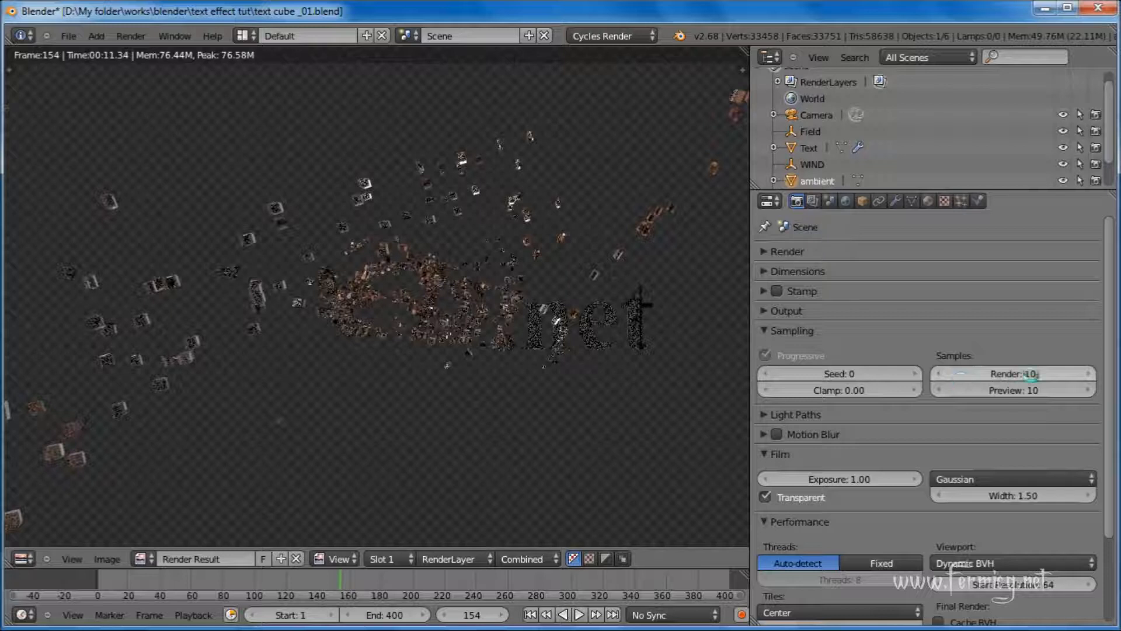
click(1031, 374)
text(100)
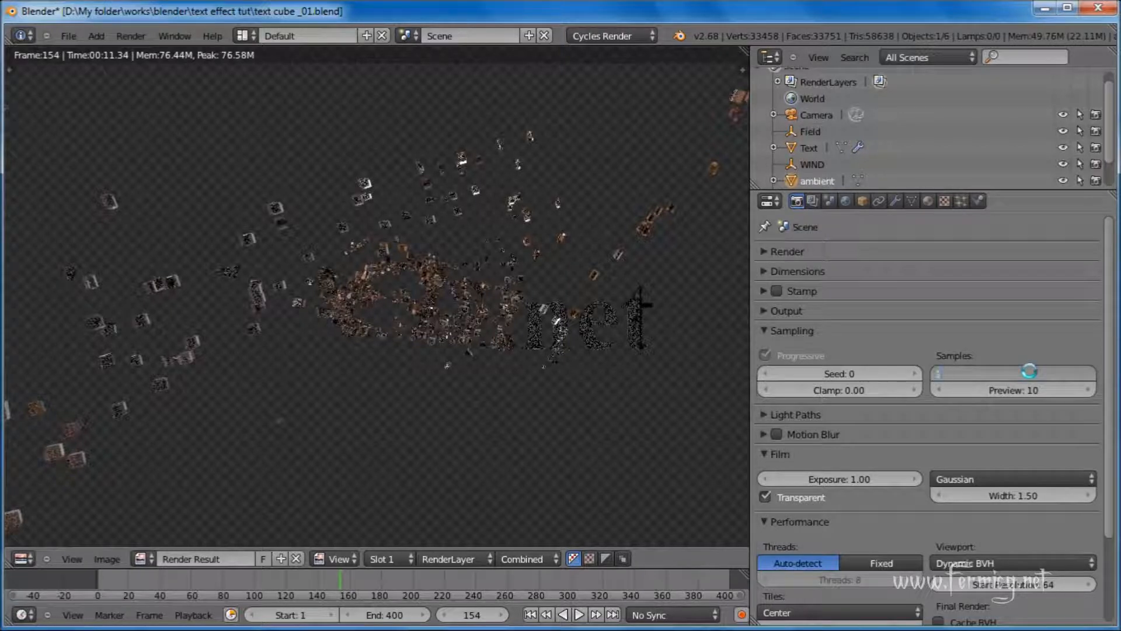
key(Return)
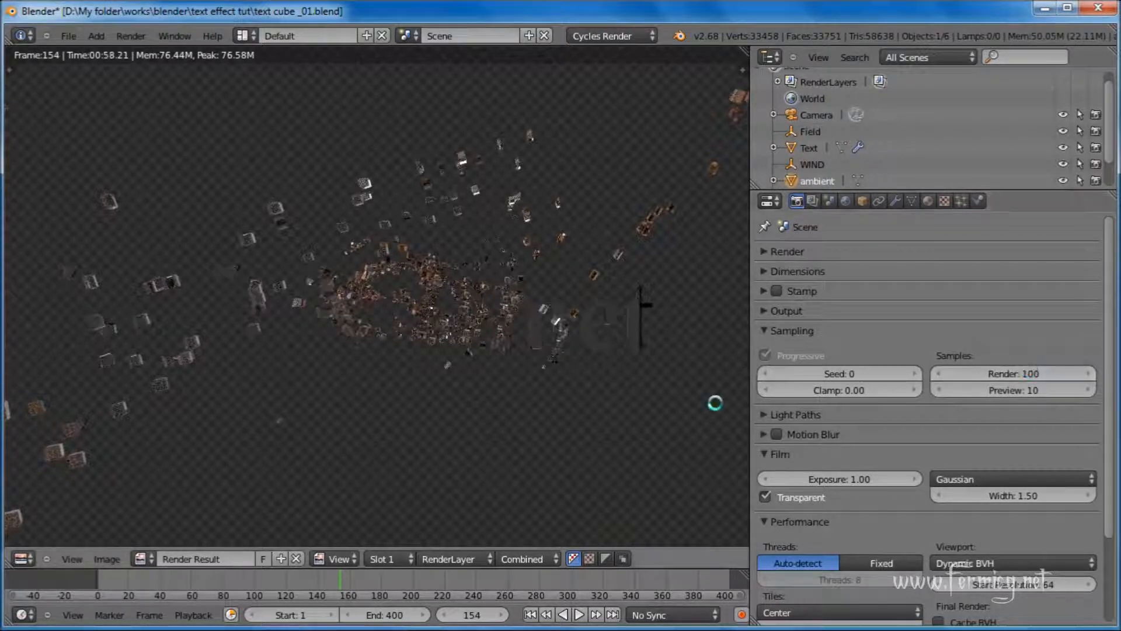
Set the Light Paths maximum transparency to 24 and maximum bounces to 16
click(761, 413)
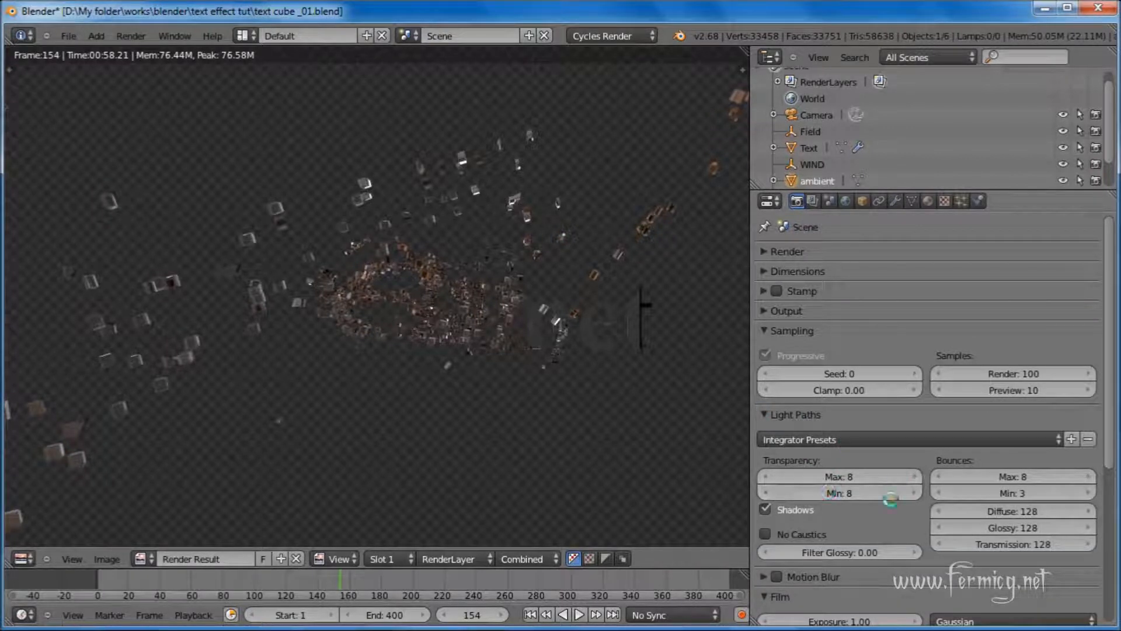
click(846, 474)
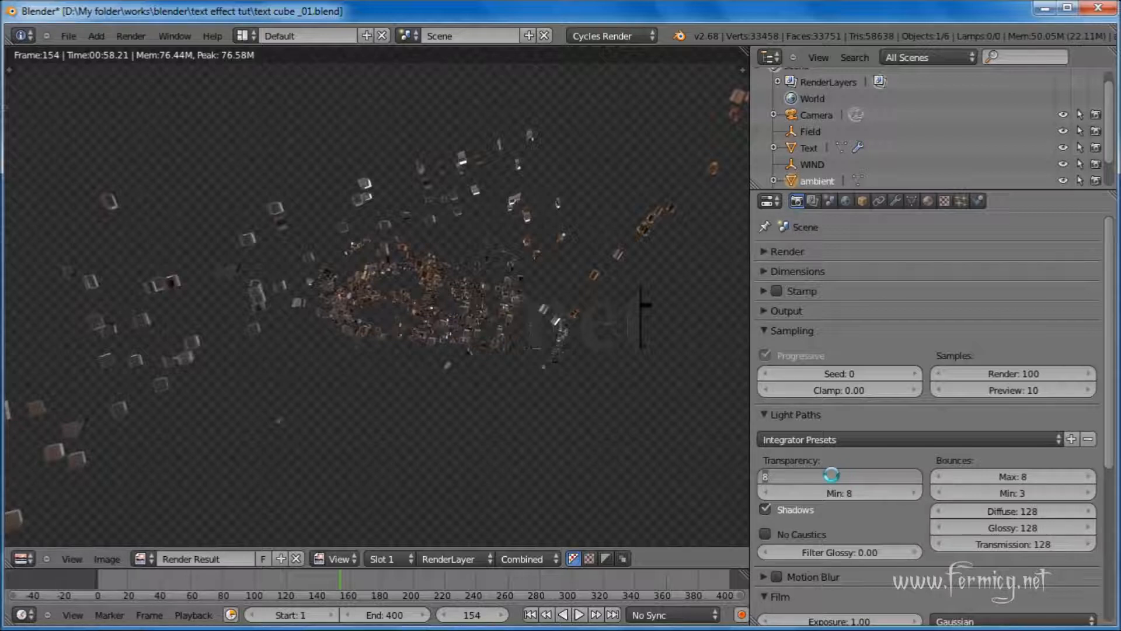
key(Return)
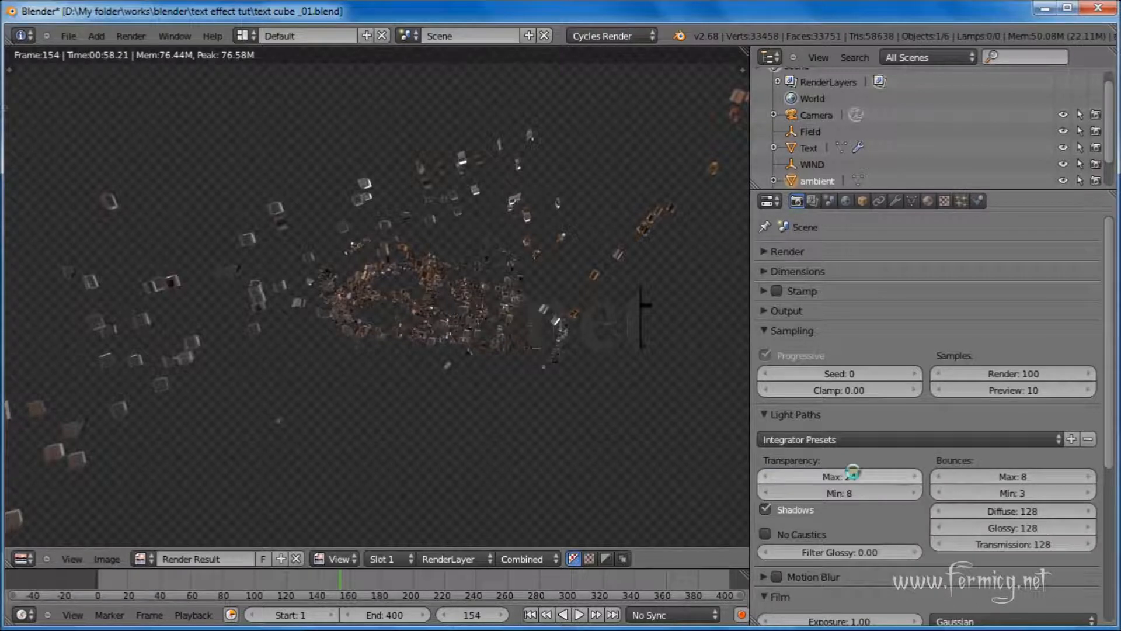
click(1009, 475)
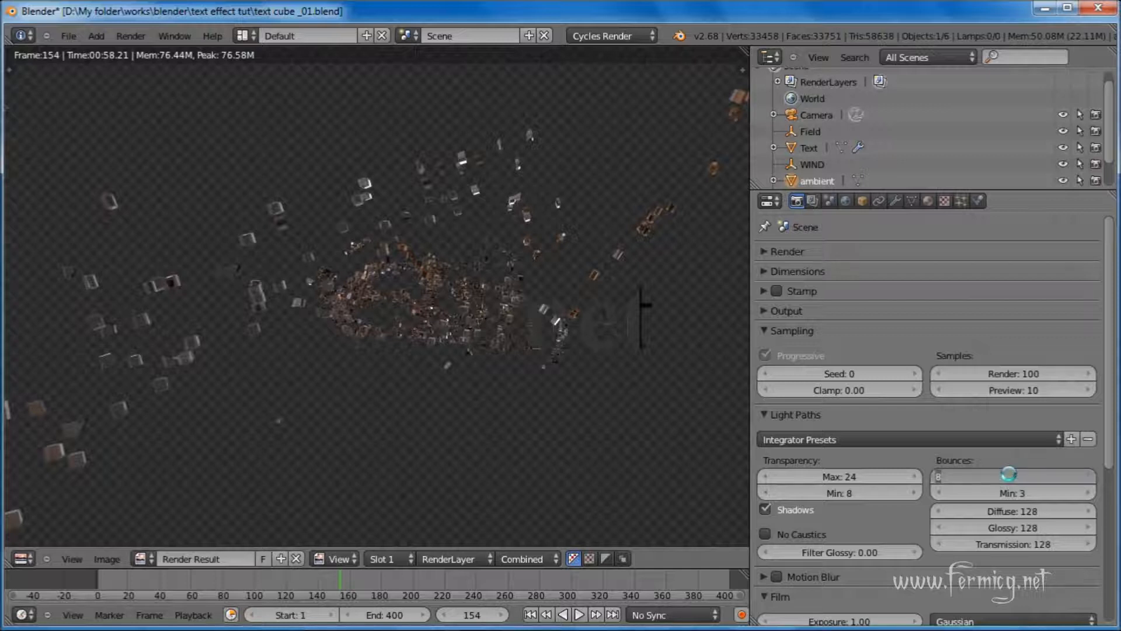
key(Return)
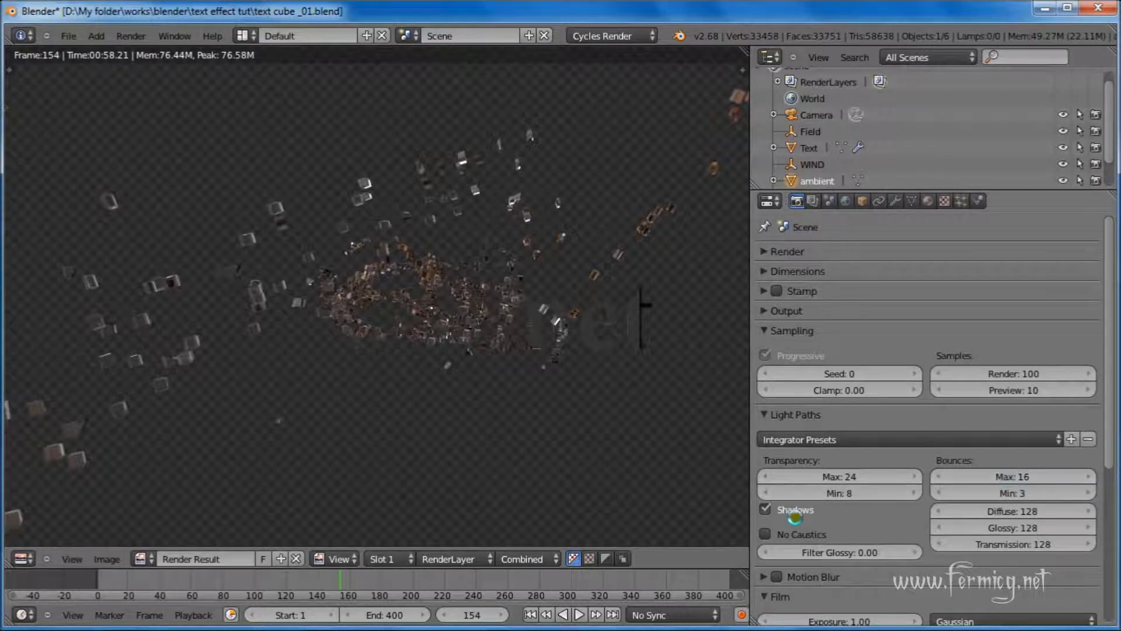
Set the glossy bounces to 256 and Filter Glossy to 0.5 in the light path settings
click(1027, 528)
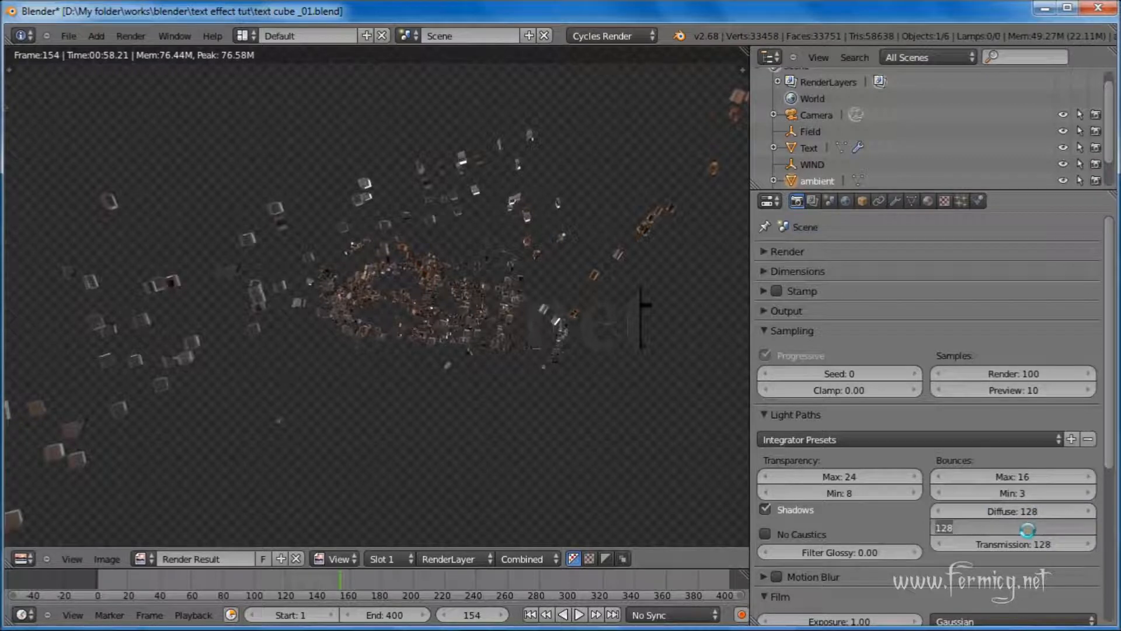
text(256)
key(Return)
click(856, 552)
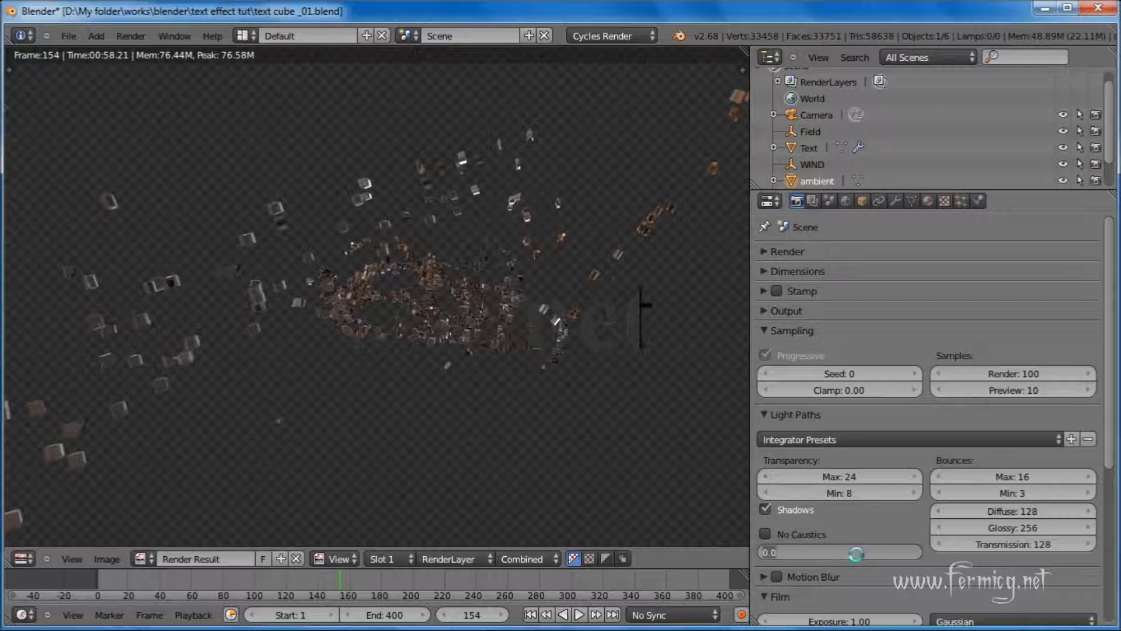
key(BackSpace)
text(0.5)
key(Return)
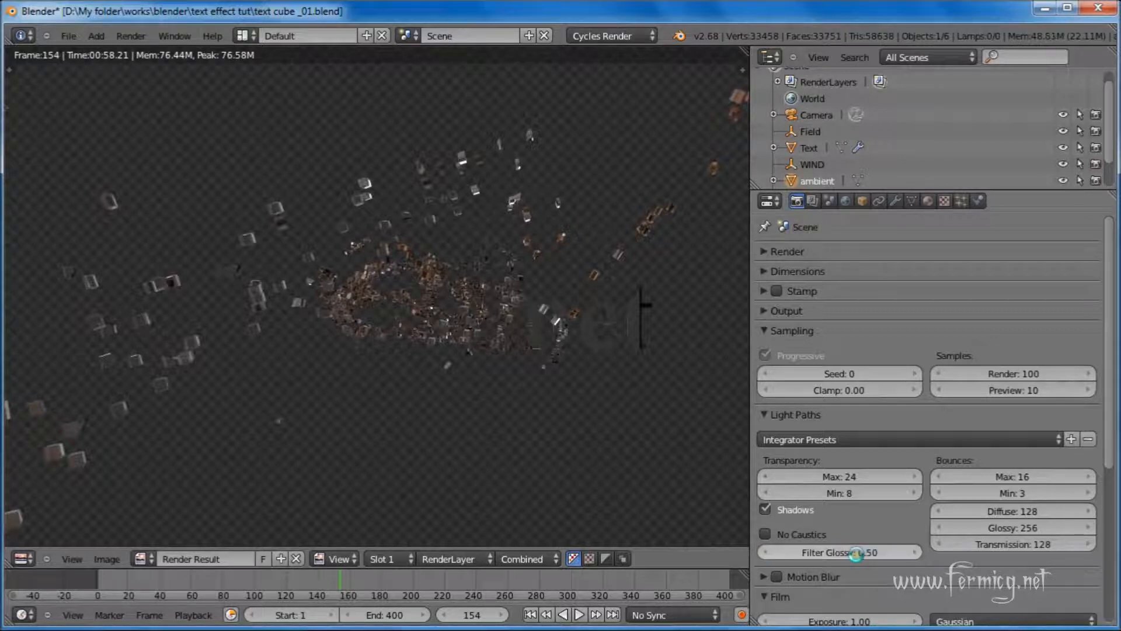
Render the current frame again as a still image with the changed light path settings
scroll(856, 552, down, 1)
click(130, 36)
click(127, 52)
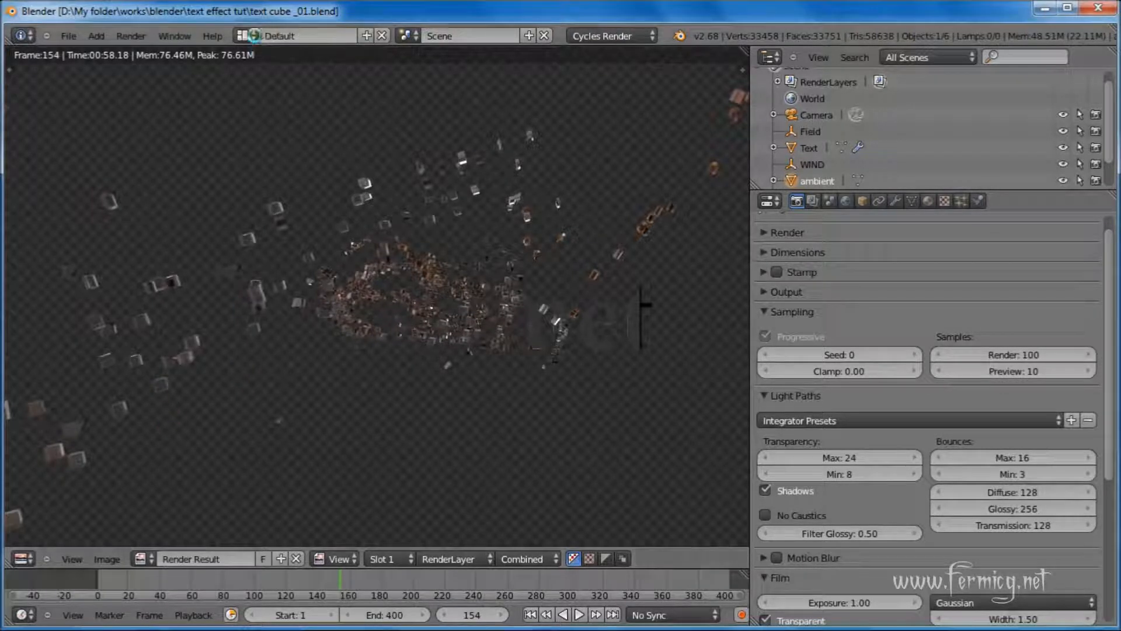
Switch to the Compositing screen layout and enable Use Nodes, Free Unused, Backdrop and Auto Render for the compositor
click(243, 35)
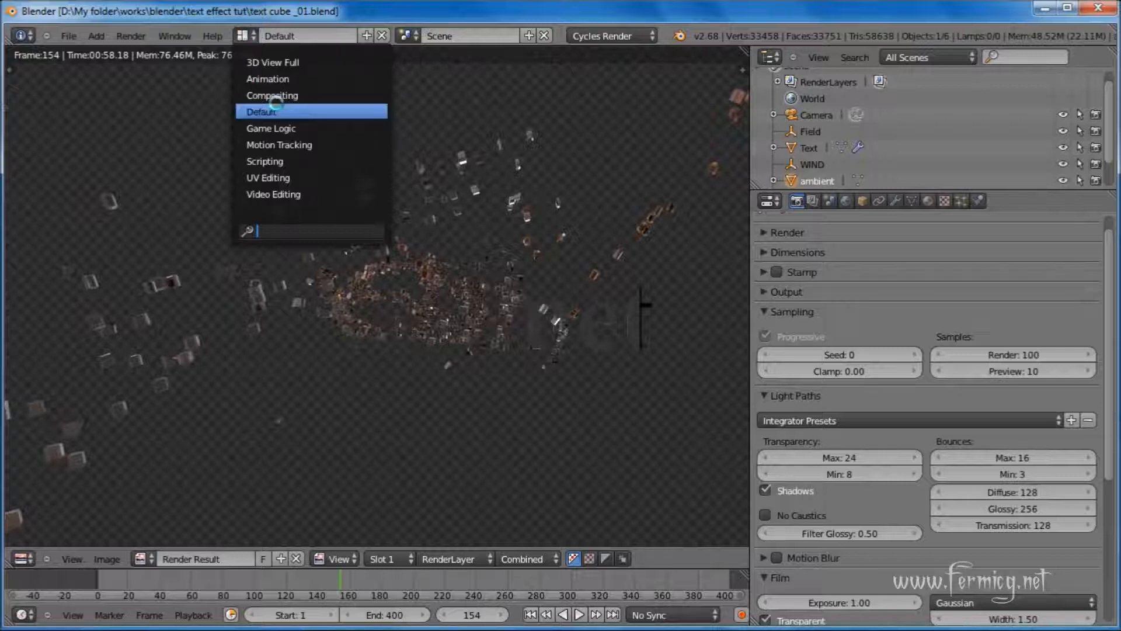
click(277, 95)
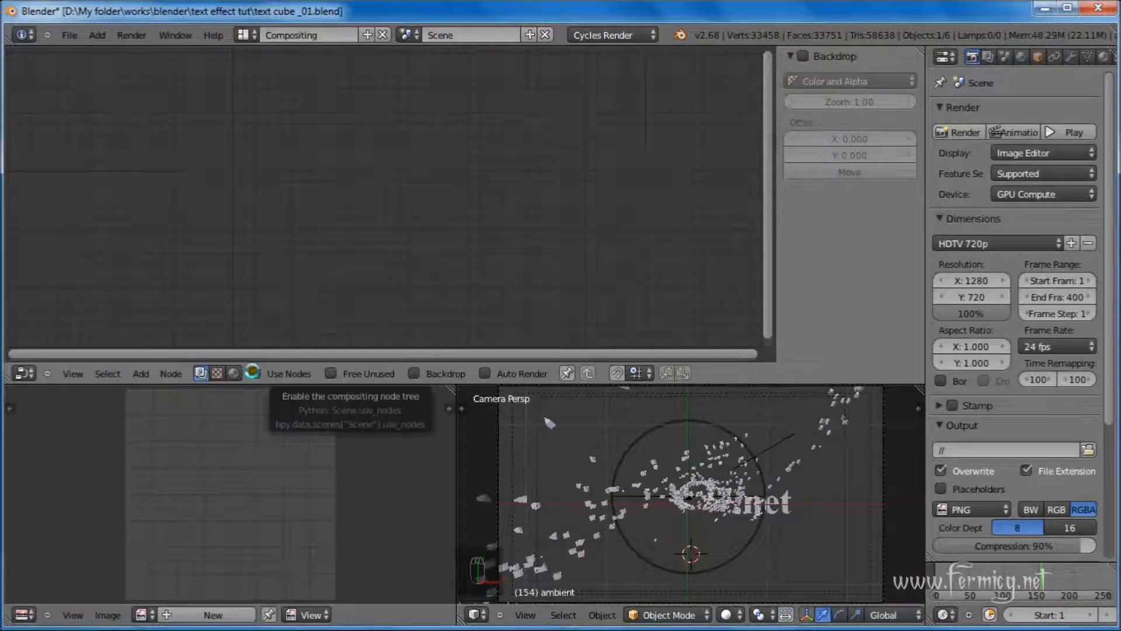
click(253, 373)
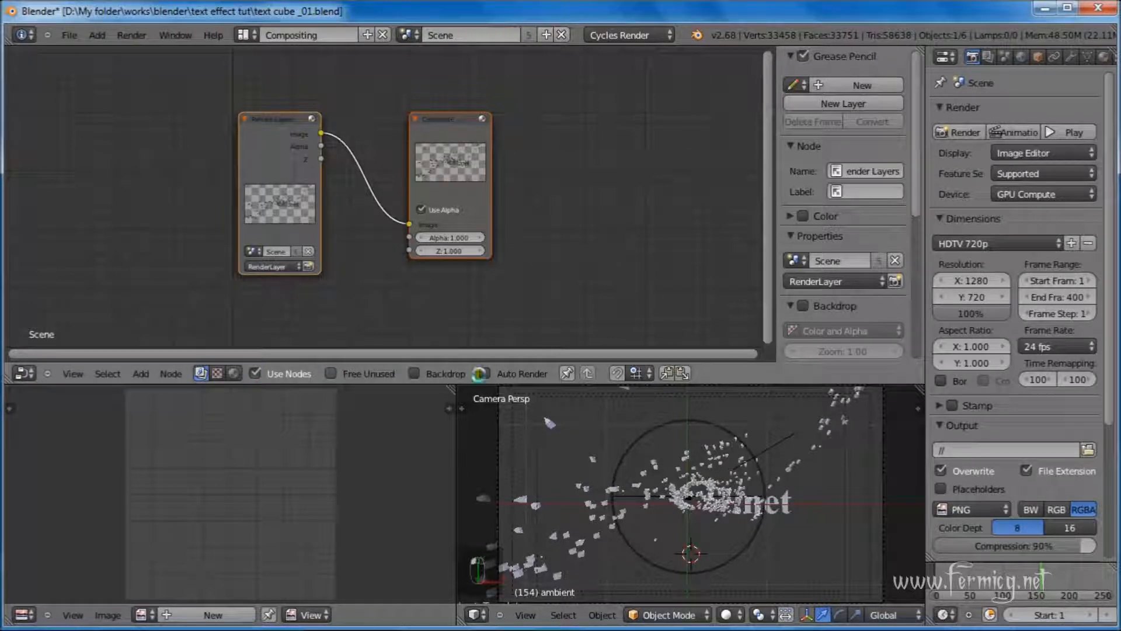
click(328, 374)
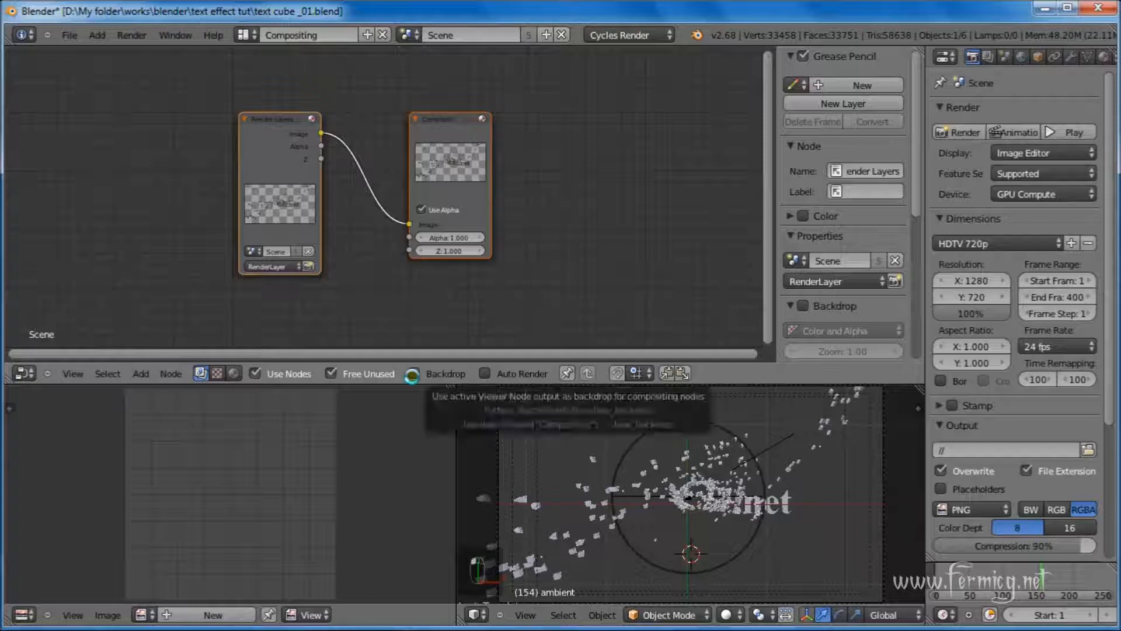
click(412, 373)
click(588, 374)
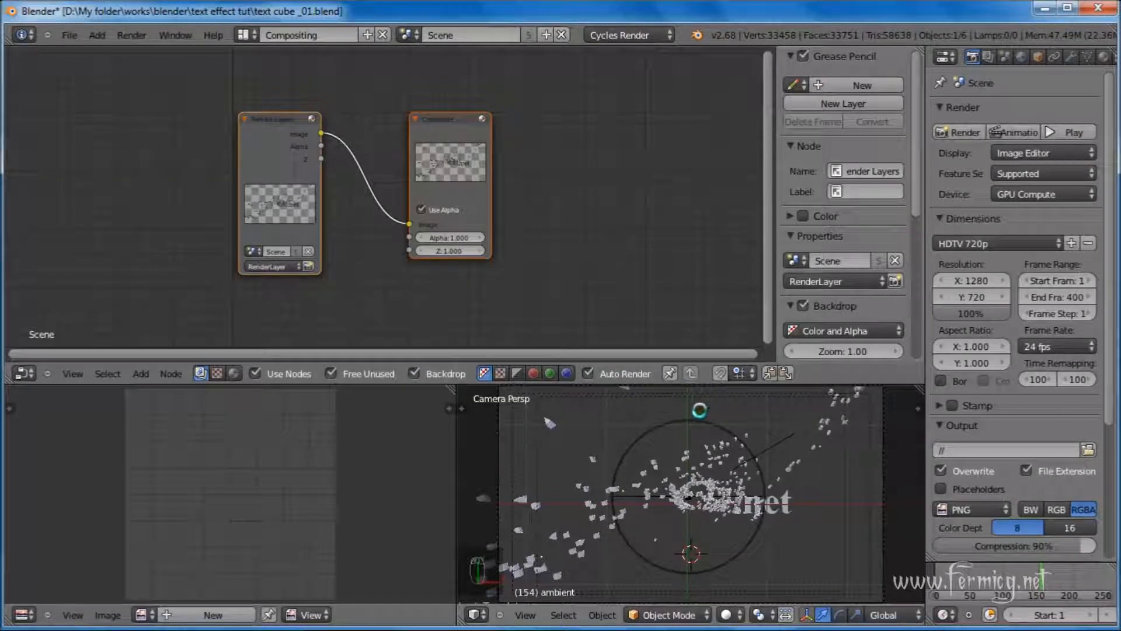
Enlarge the node editor and move the Render Layers and Composite nodes to the upper-left part of its canvas
drag(712, 385, 718, 597)
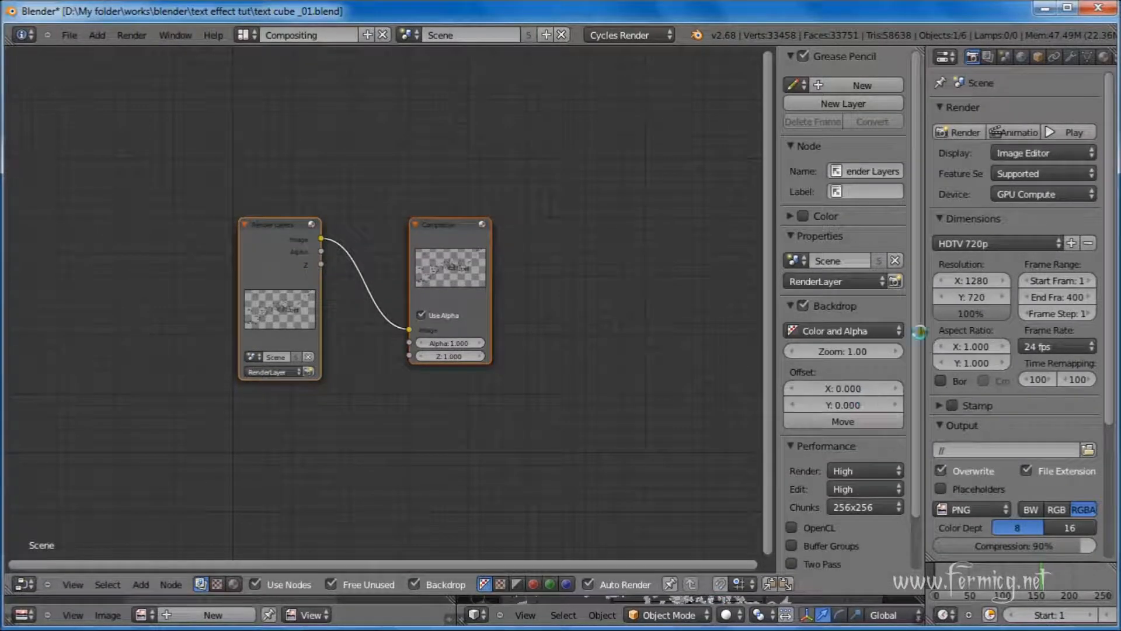
drag(925, 330, 1103, 332)
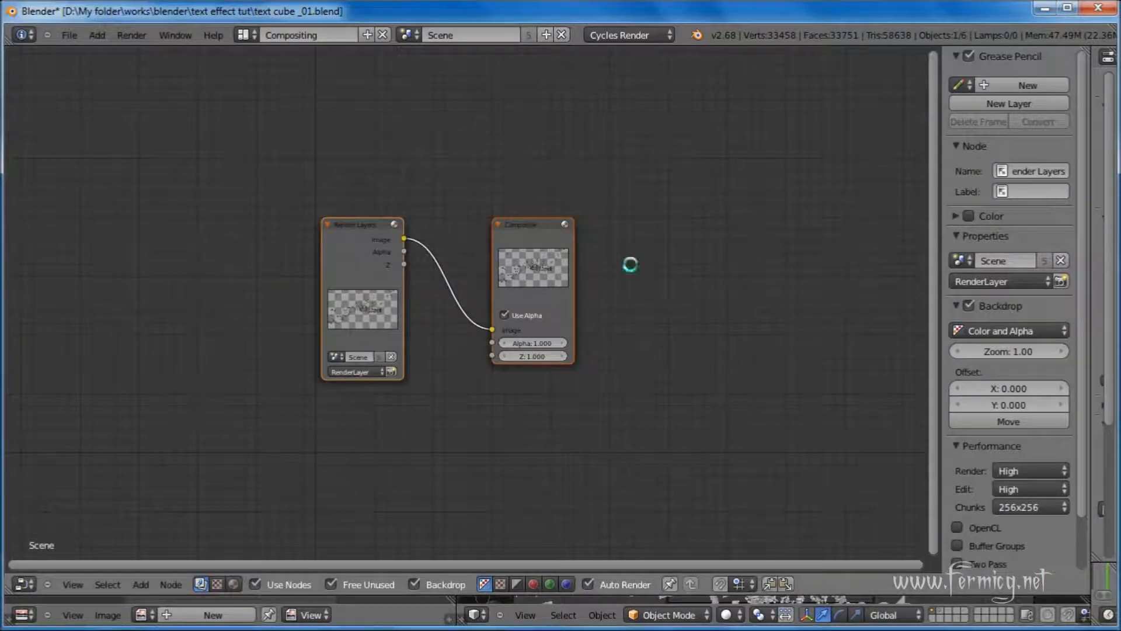
scroll(631, 264, up, 3)
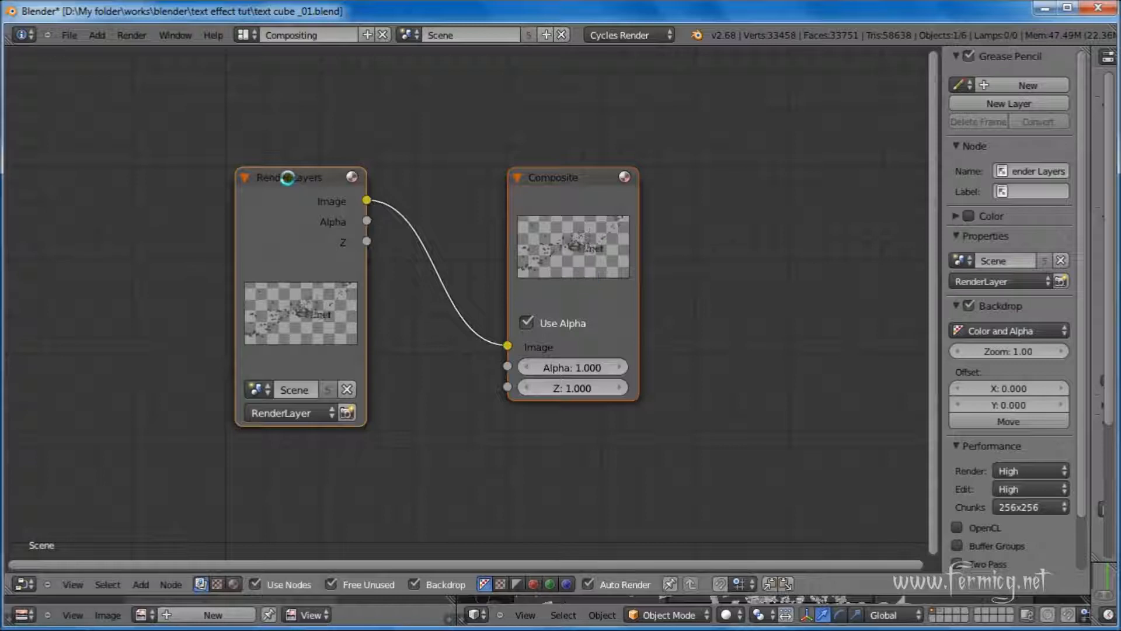
drag(287, 178, 85, 95)
drag(576, 181, 330, 95)
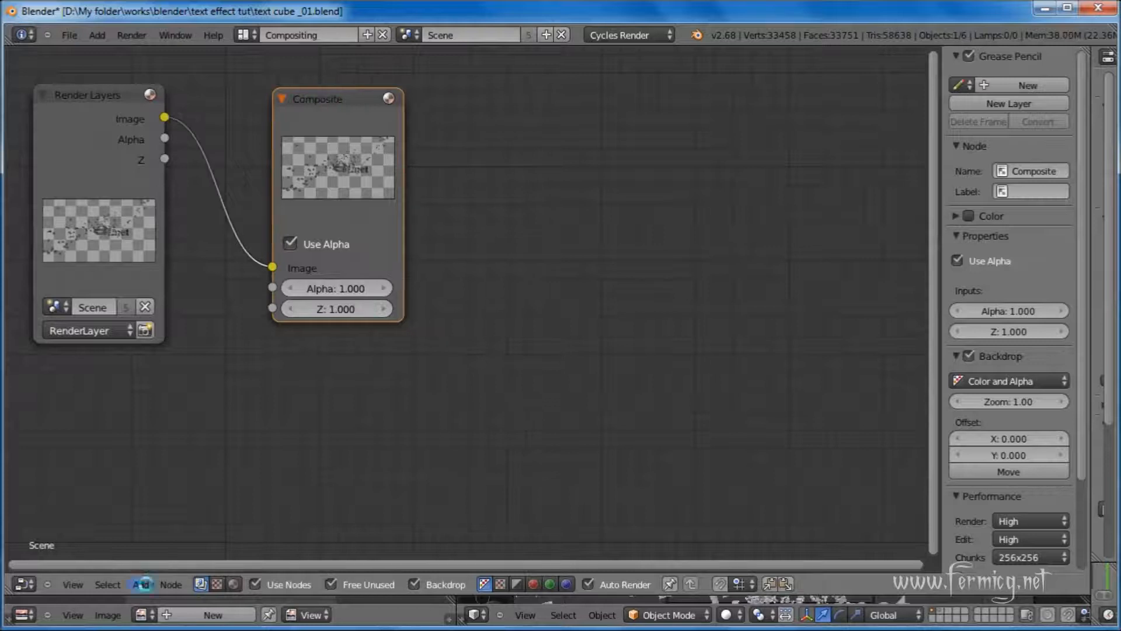
Add a Viewer output node beside the Composite node and connect the Render Layers Image output to its Image input
click(142, 583)
mouse_move(175, 535)
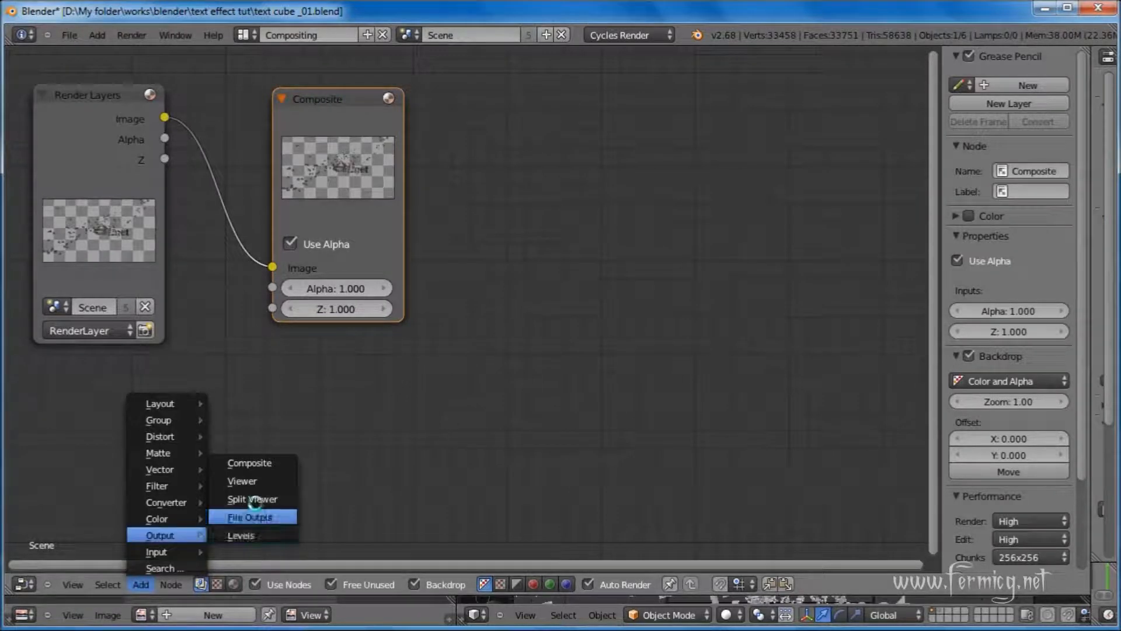
click(258, 481)
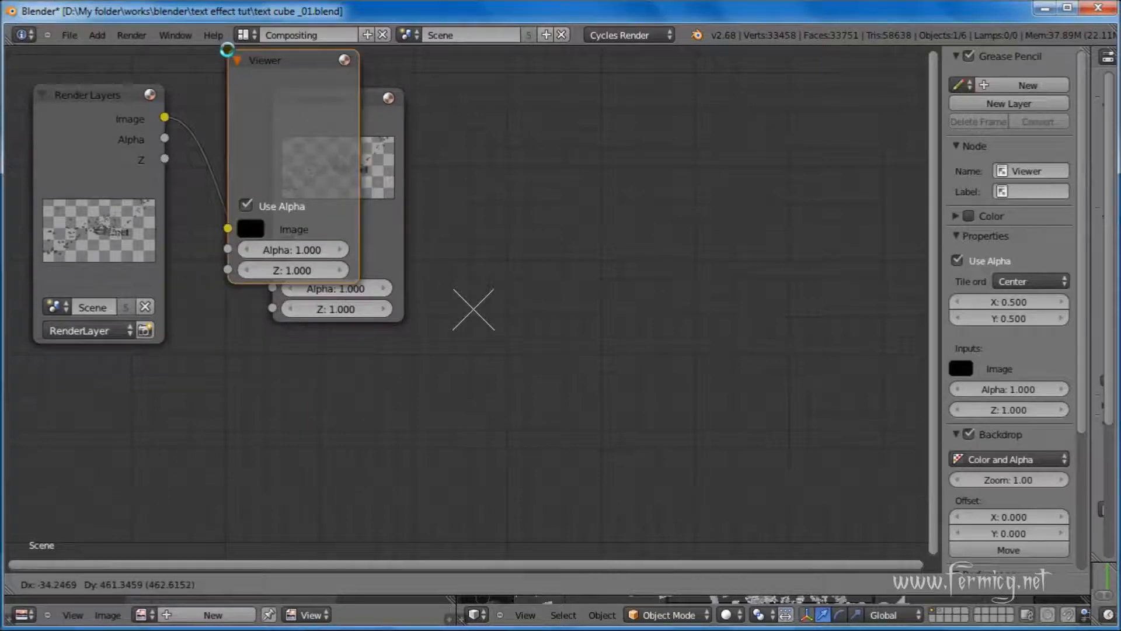
click(233, 49)
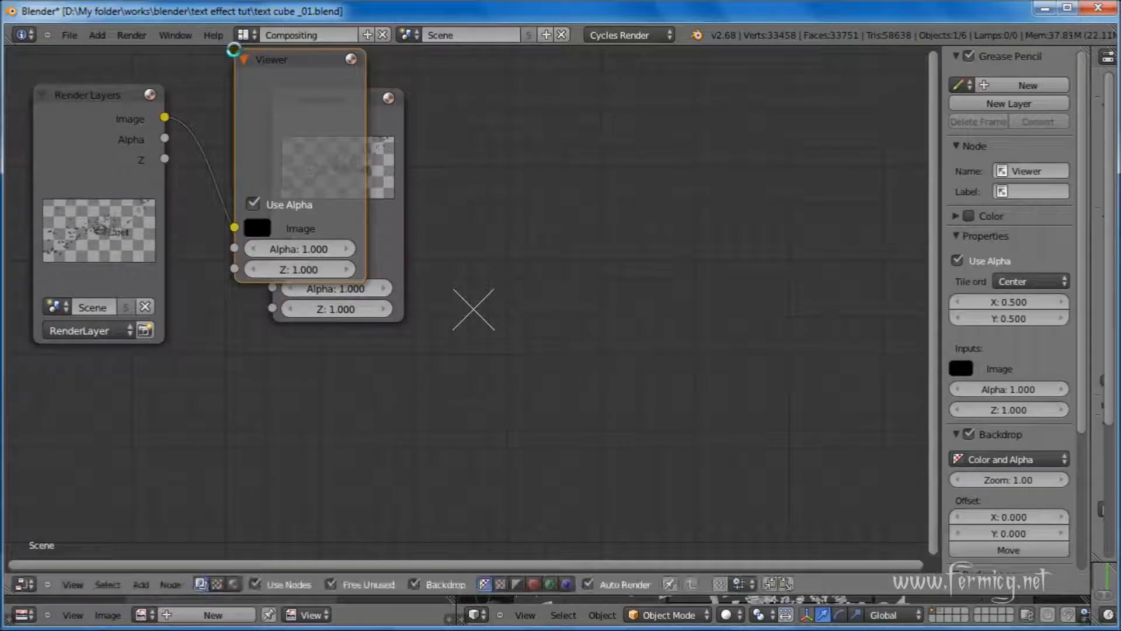
drag(272, 61, 513, 166)
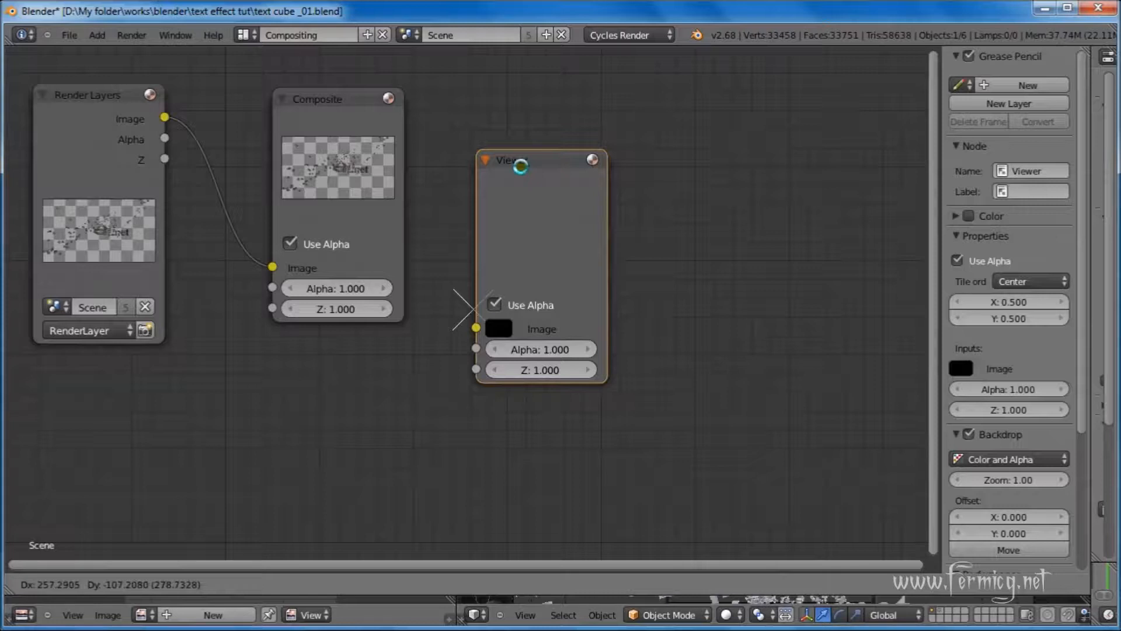
drag(166, 117, 477, 326)
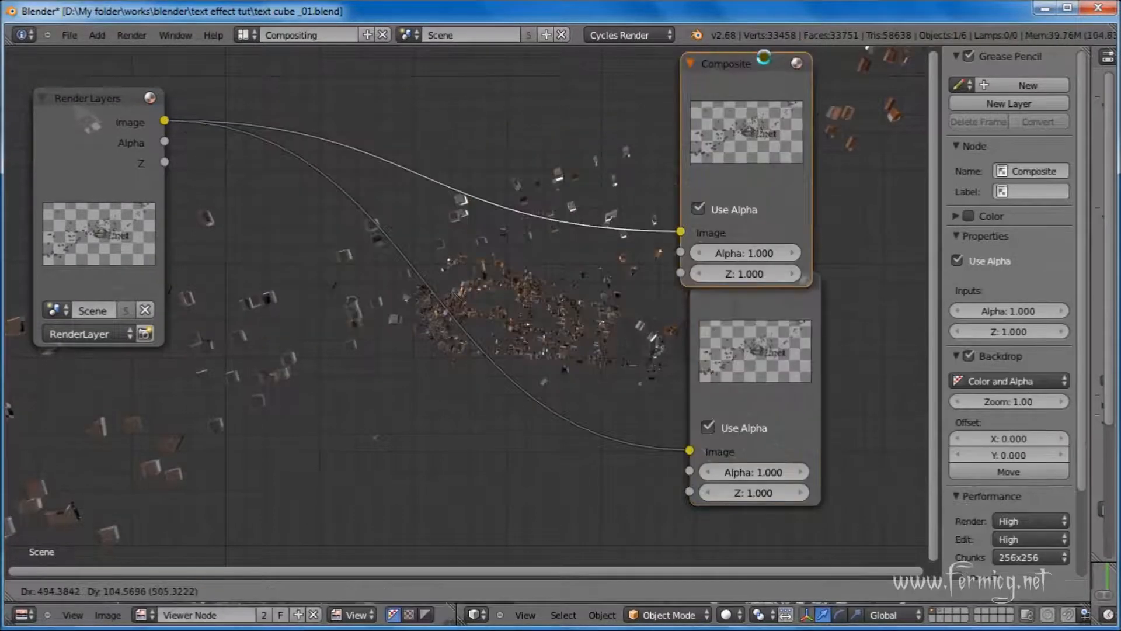
Narrow the Composite, Viewer and Render Layers nodes and place the Viewer node directly to the right of the Composite node
mouse_move(764, 56)
mouse_down()
mouse_move(758, 46)
mouse_move(747, 55)
mouse_up()
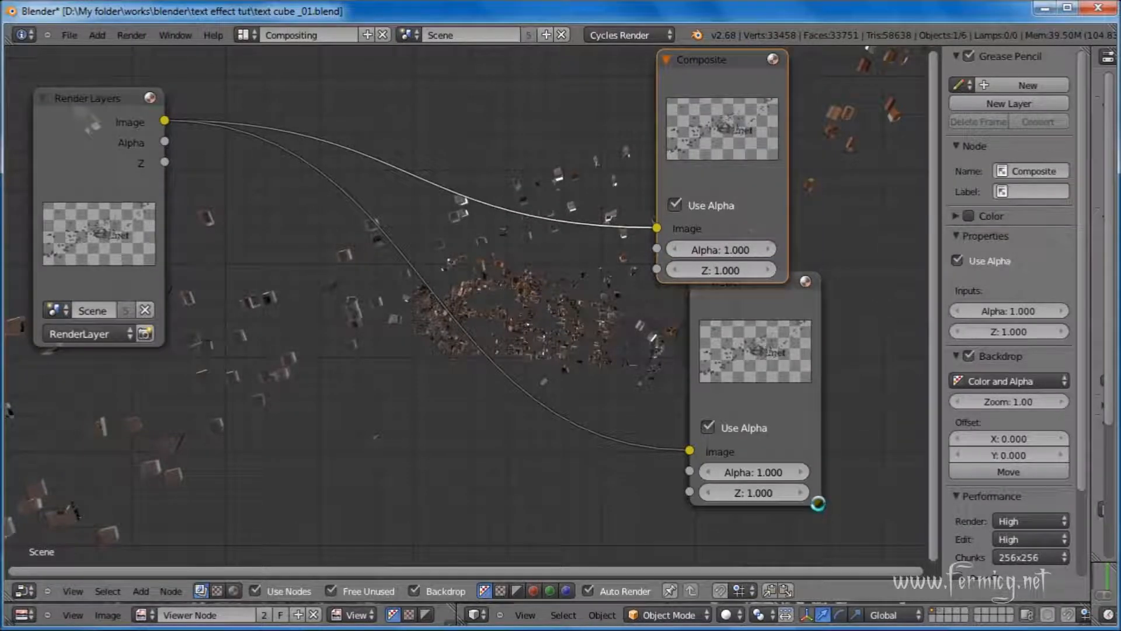
drag(813, 497, 751, 487)
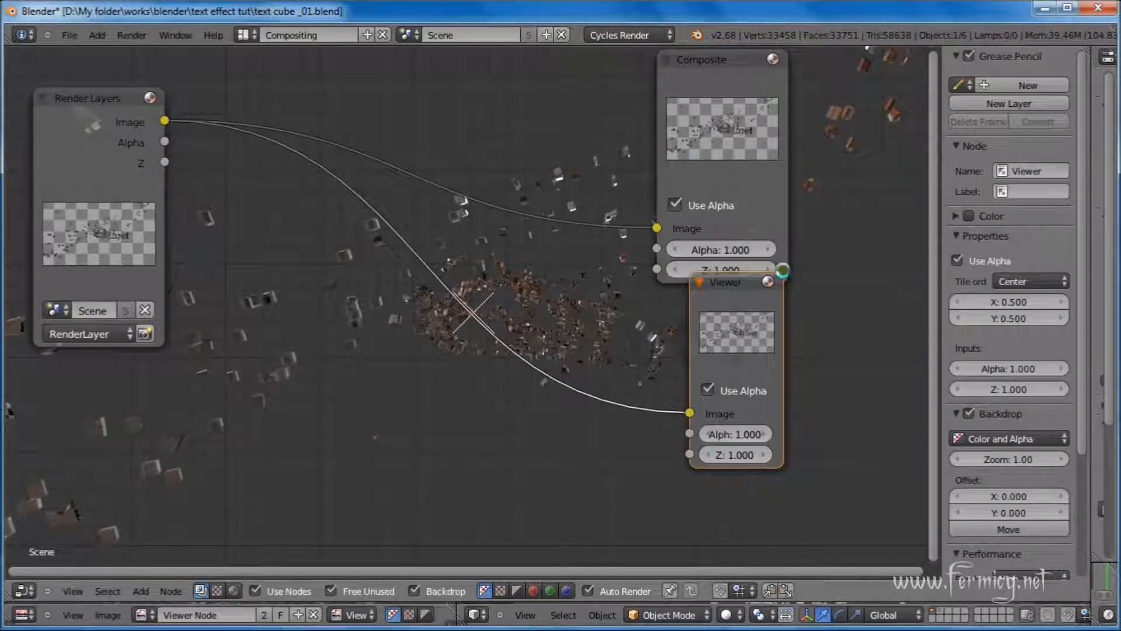
drag(784, 220, 701, 219)
drag(746, 282, 836, 66)
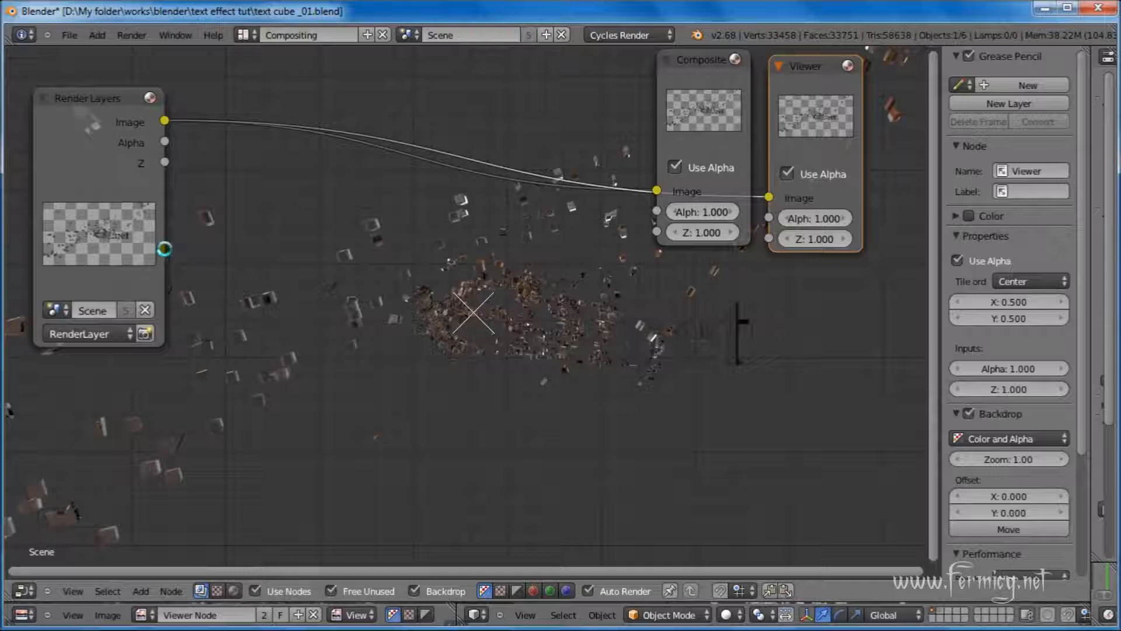
click(158, 248)
drag(157, 248, 119, 250)
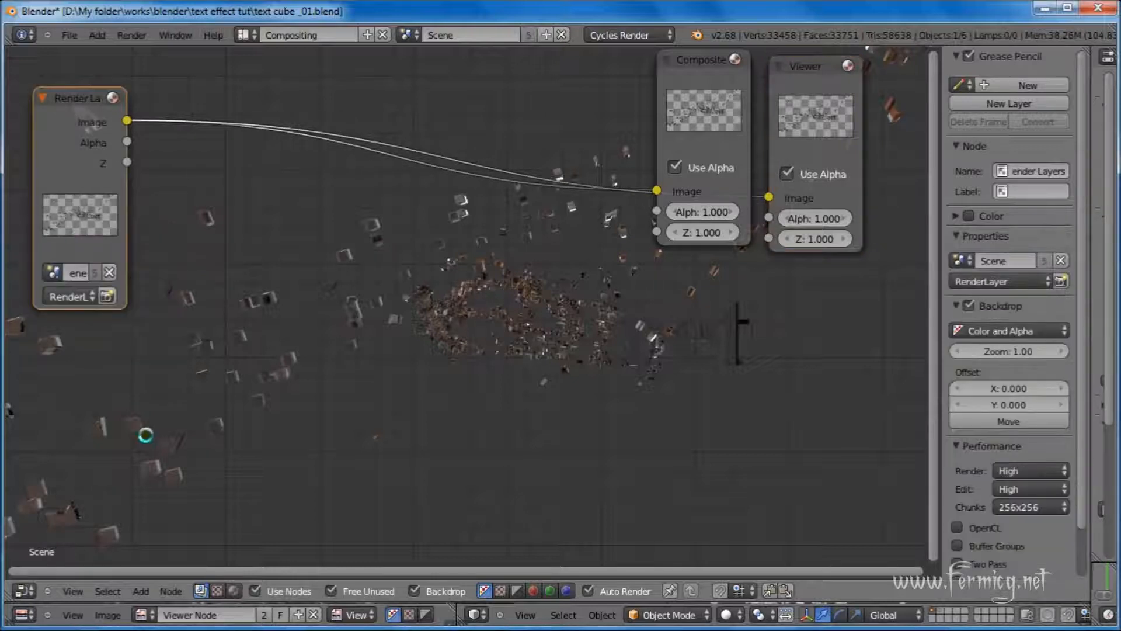
Add an Image input node and place it below the Render Layers node
click(140, 590)
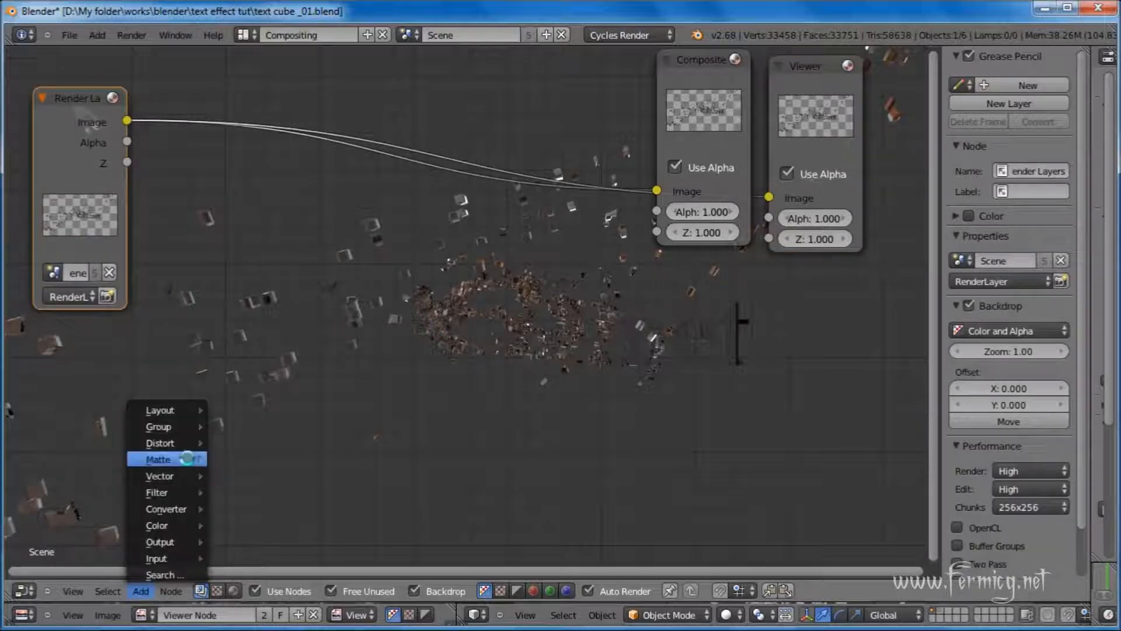
mouse_move(175, 558)
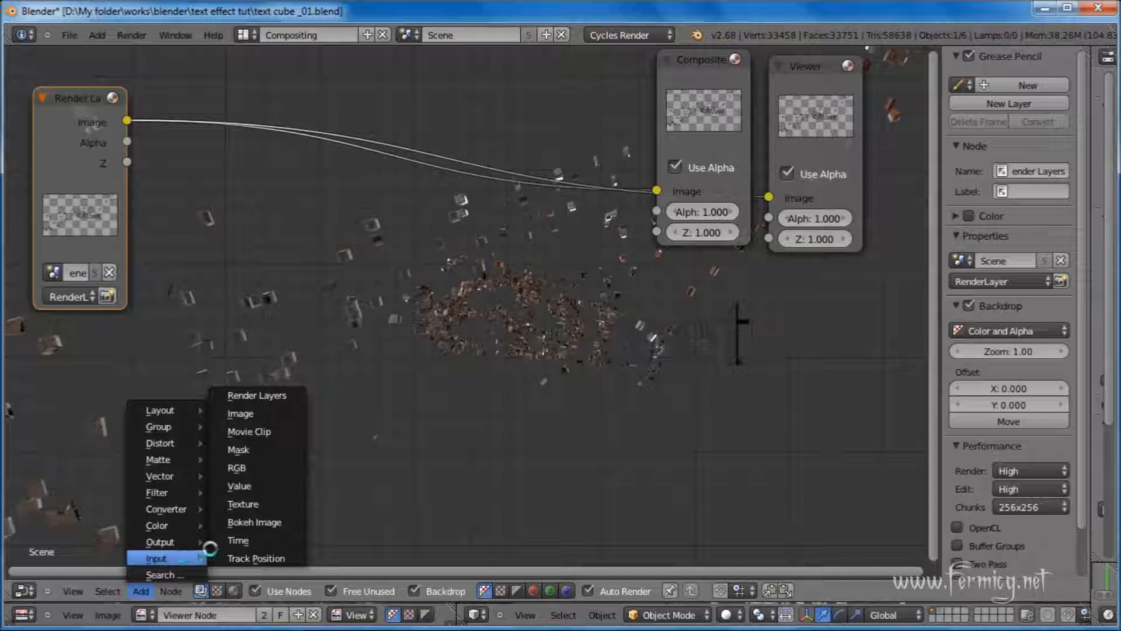
click(244, 414)
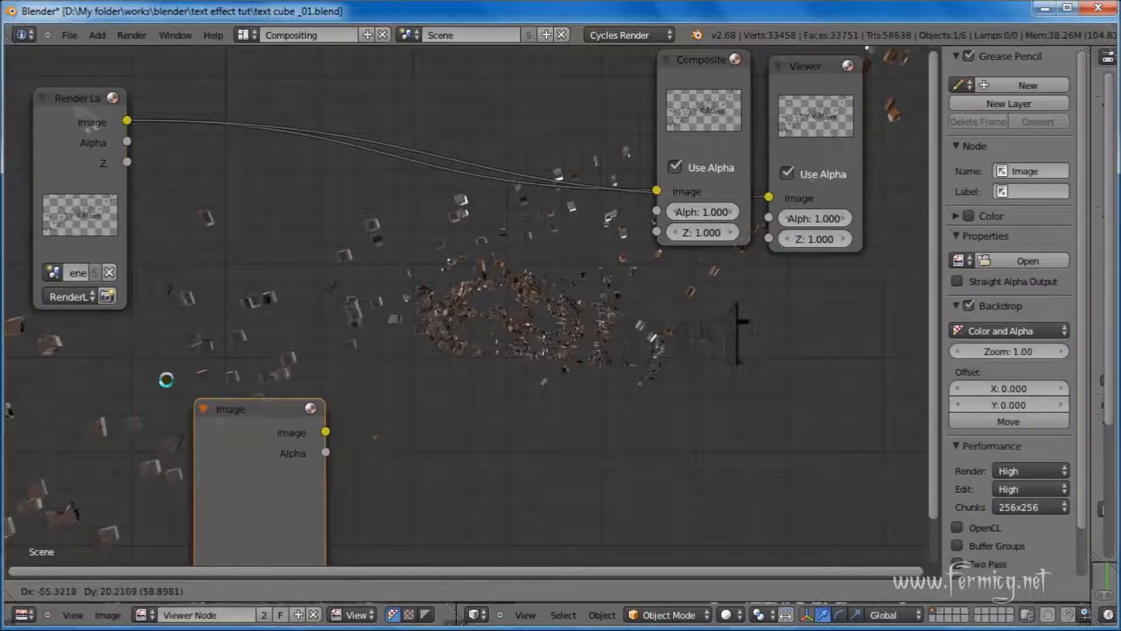
click(68, 343)
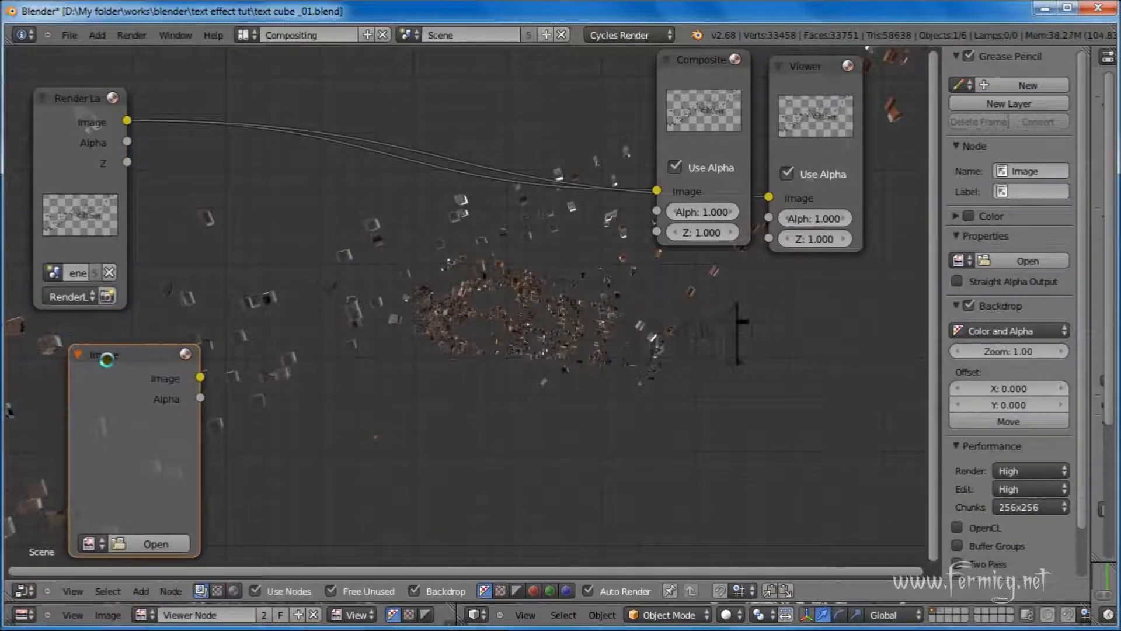
Add an Alpha Over color node and place it to the right of the Image node
click(141, 590)
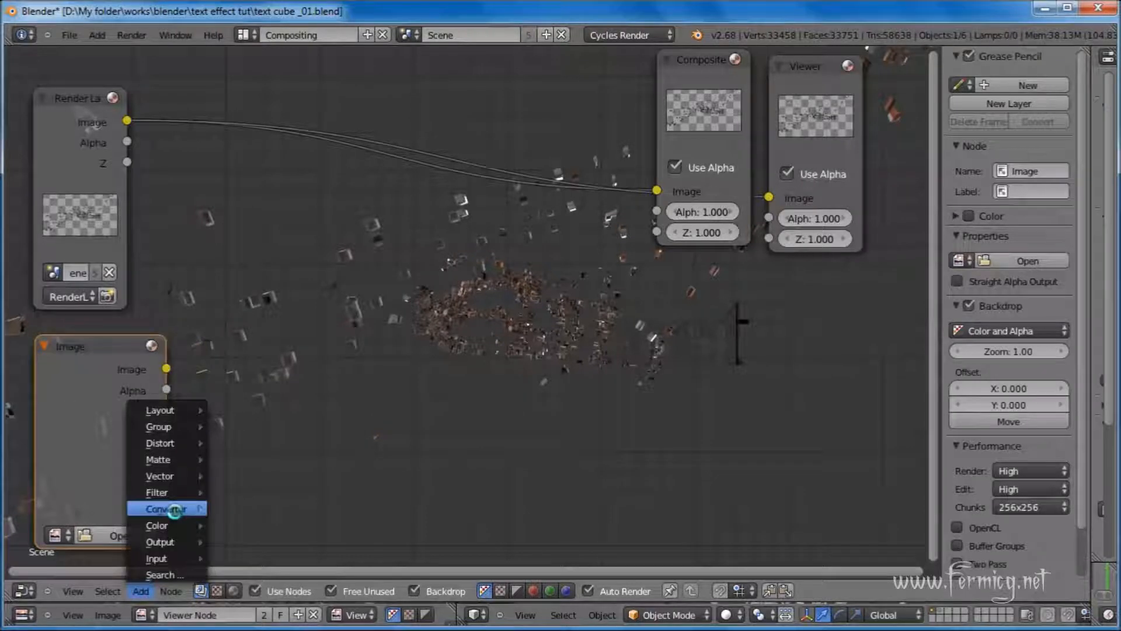
mouse_move(157, 558)
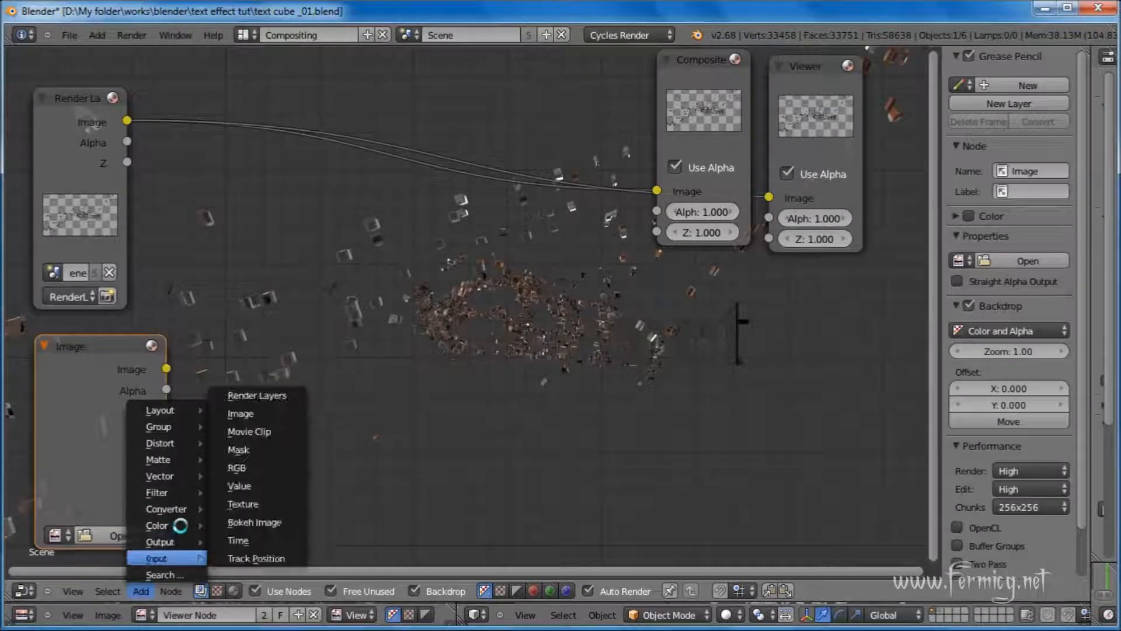
mouse_move(180, 525)
click(268, 344)
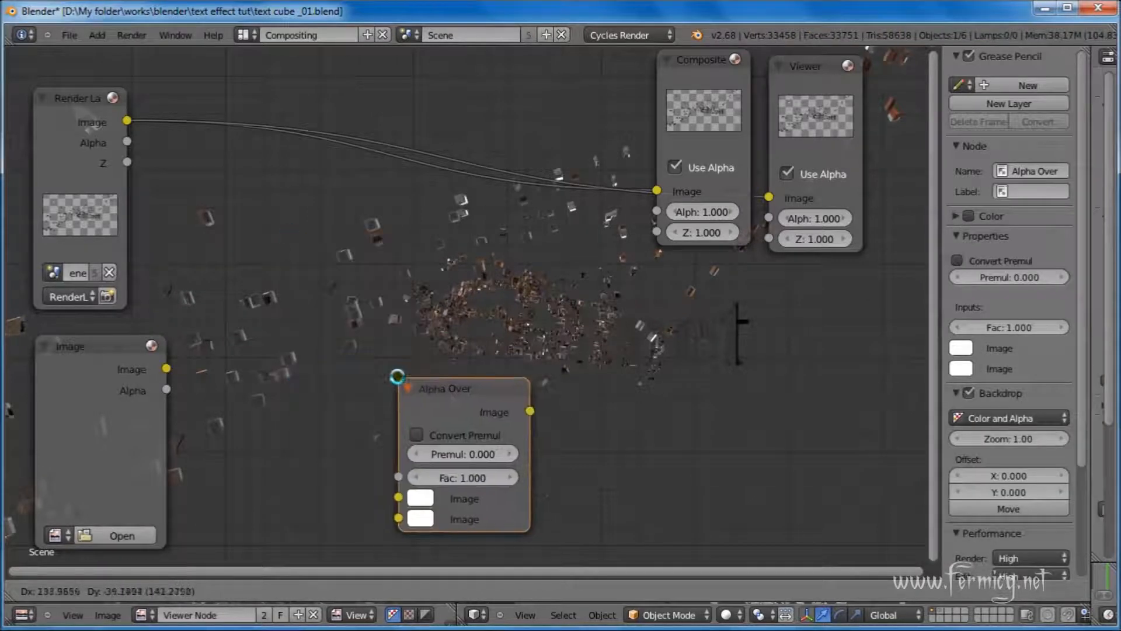
click(398, 374)
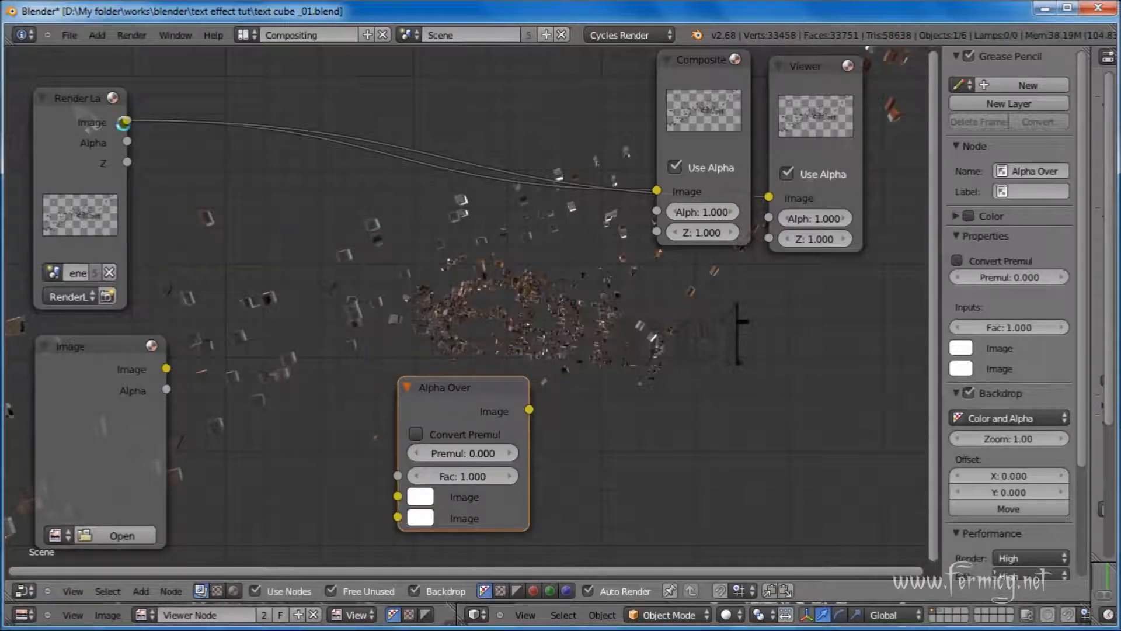
Connect the Image node to Alpha Over's upper Image input, Render Layers to the lower one, and its output to Composite and Viewer
drag(123, 123, 395, 521)
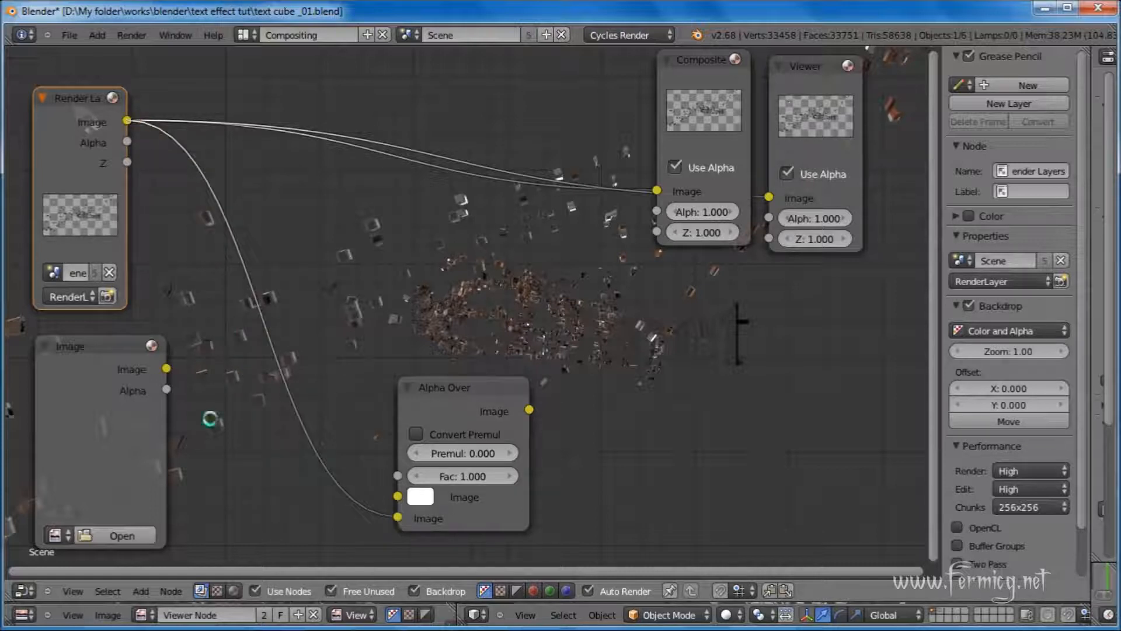
drag(166, 369, 392, 493)
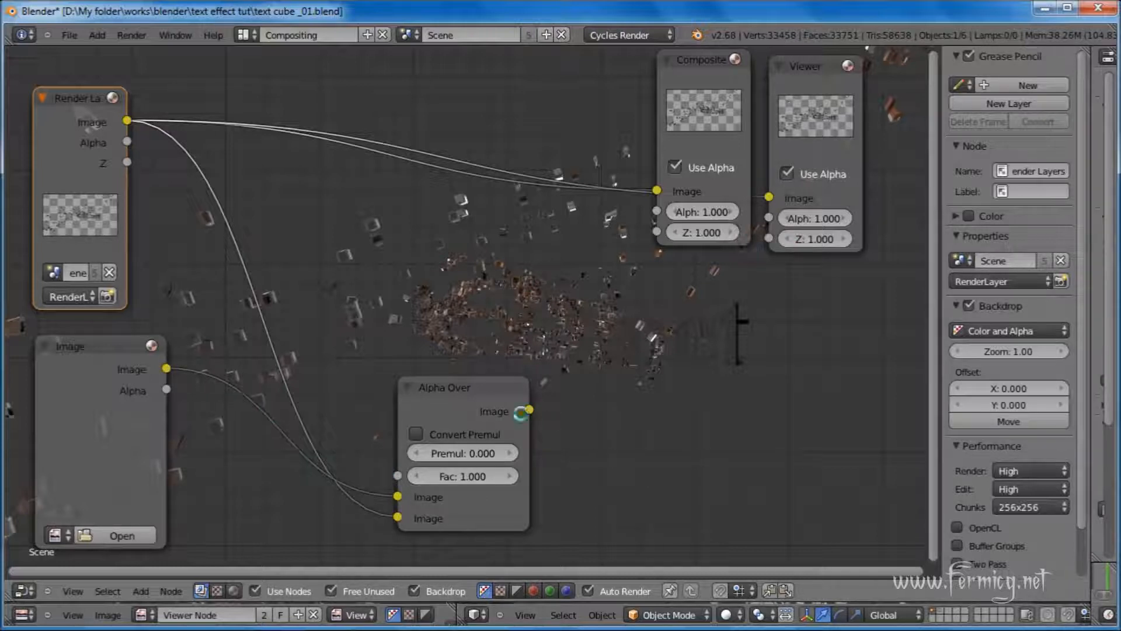
drag(528, 411, 657, 191)
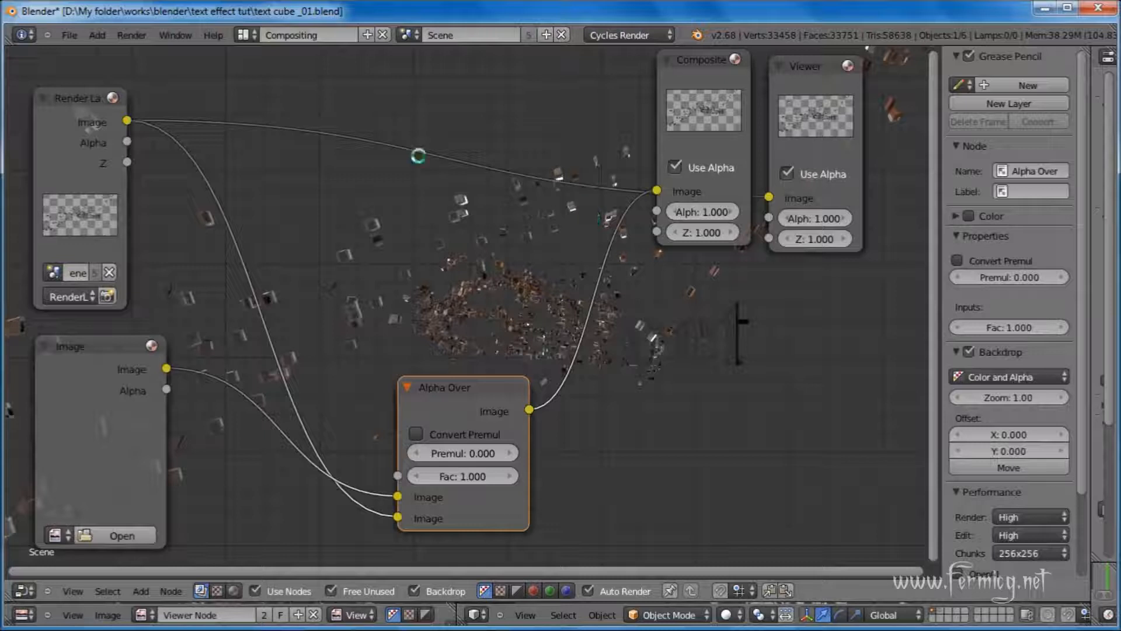
mouse_move(657, 190)
mouse_down()
mouse_move(623, 221)
mouse_move(657, 191)
mouse_up()
drag(530, 408, 771, 198)
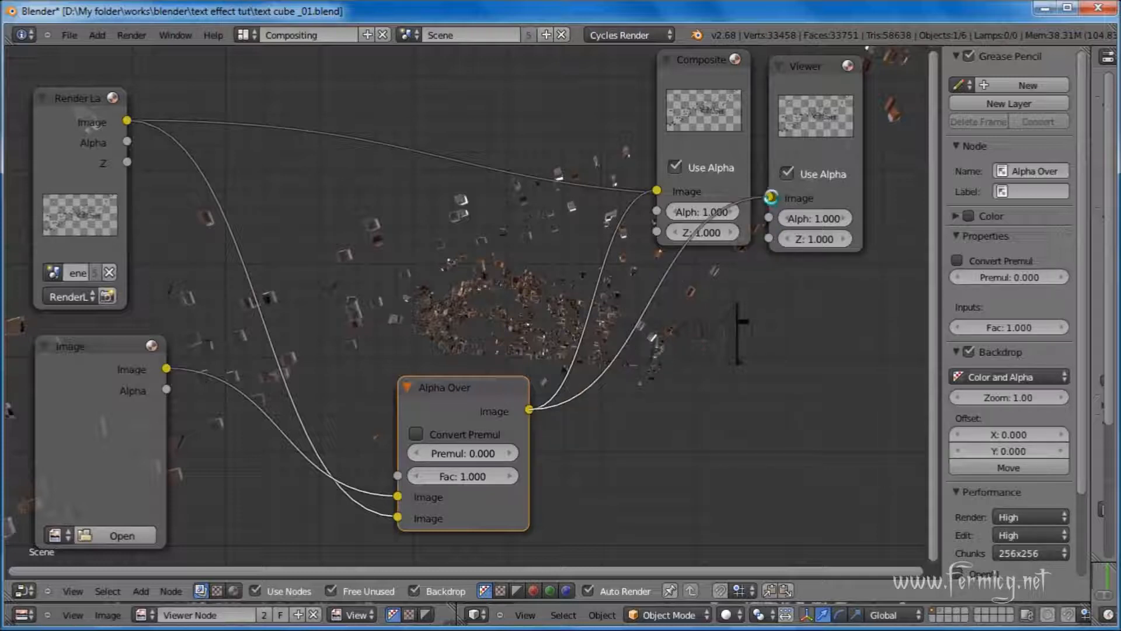
drag(478, 398, 478, 367)
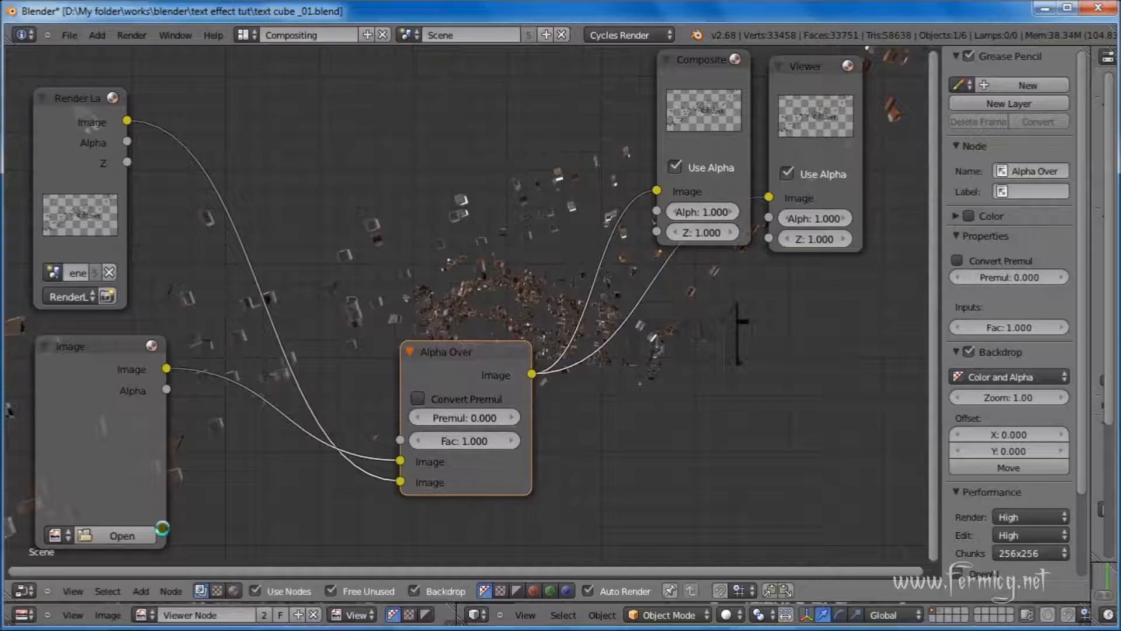
Load Grunge_gray_17.jpg from the Grungy_Textures\High\Grayscale folder into the Image node as the background
click(118, 536)
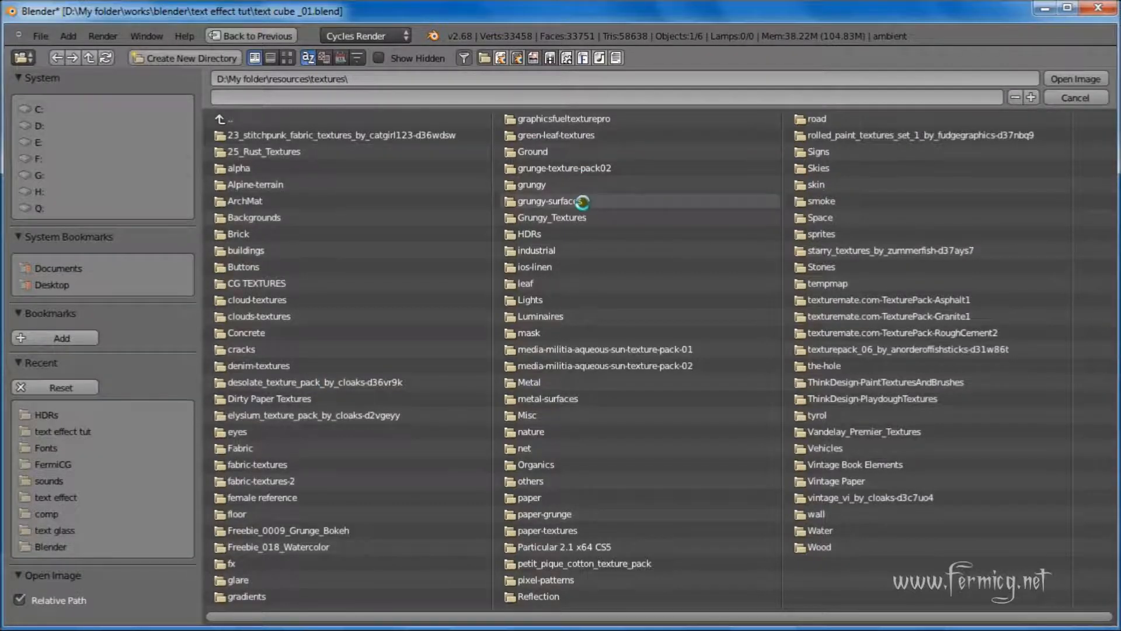
click(571, 217)
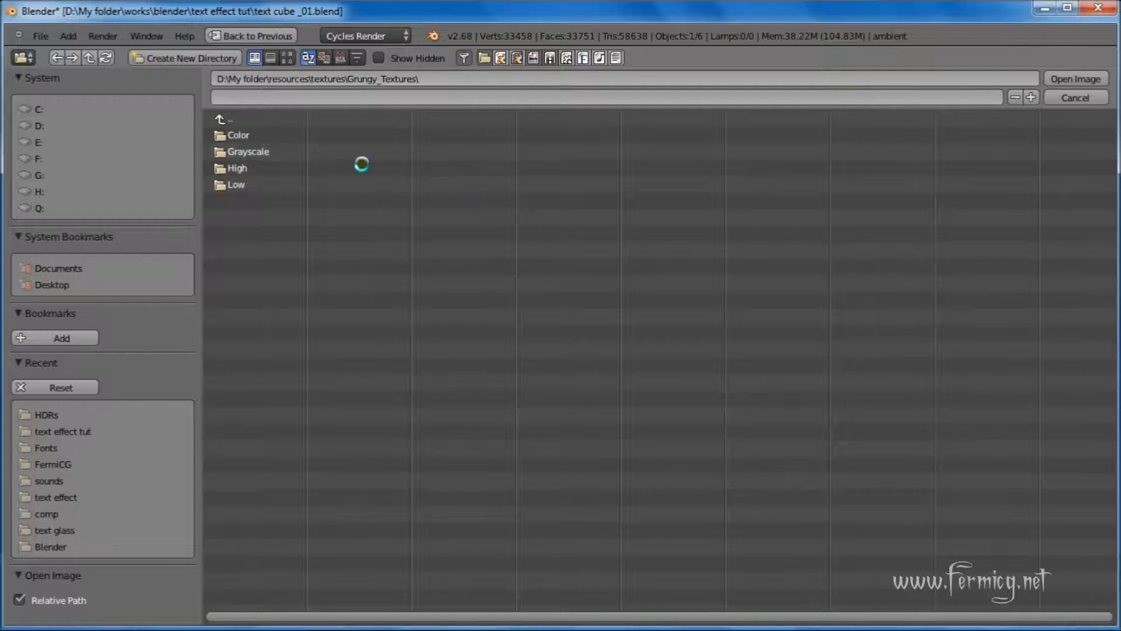
click(230, 167)
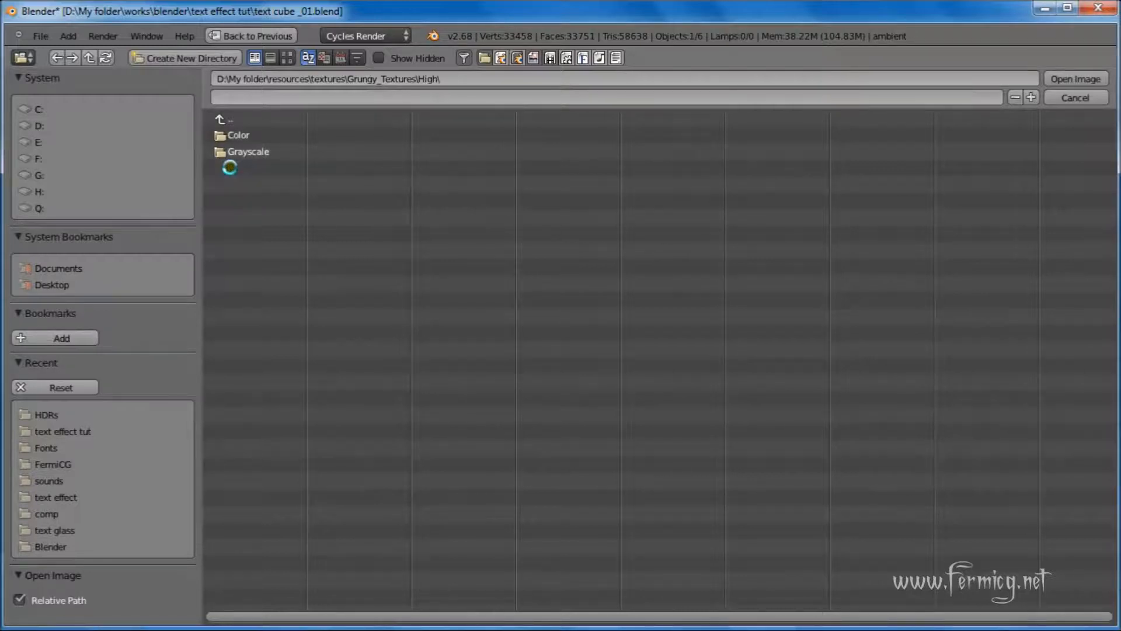
click(257, 153)
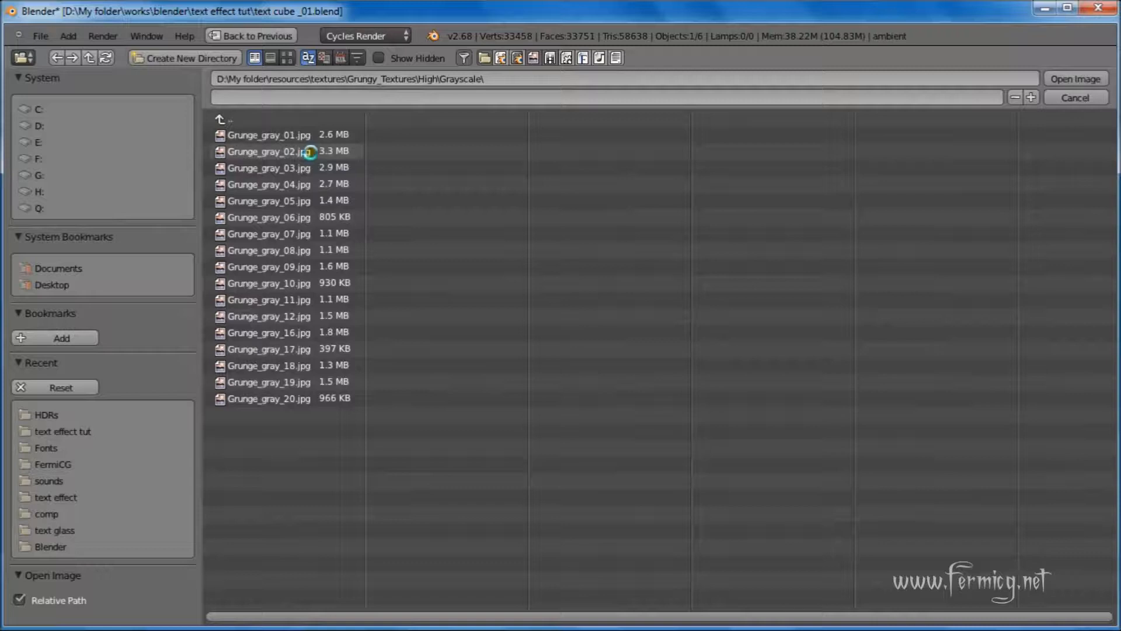
click(285, 349)
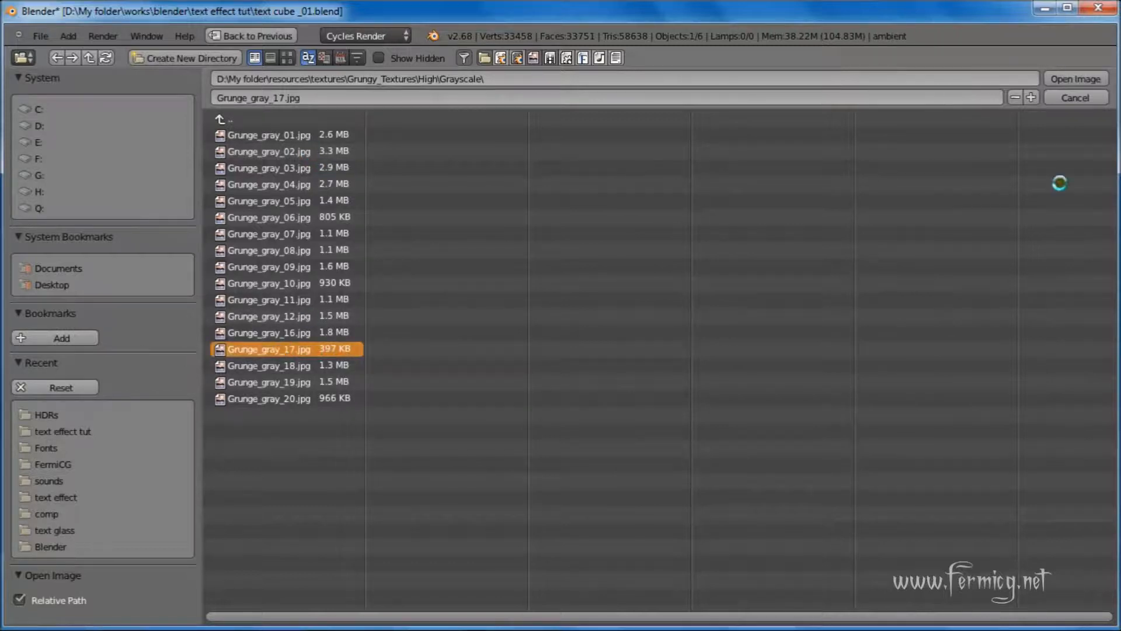
click(287, 58)
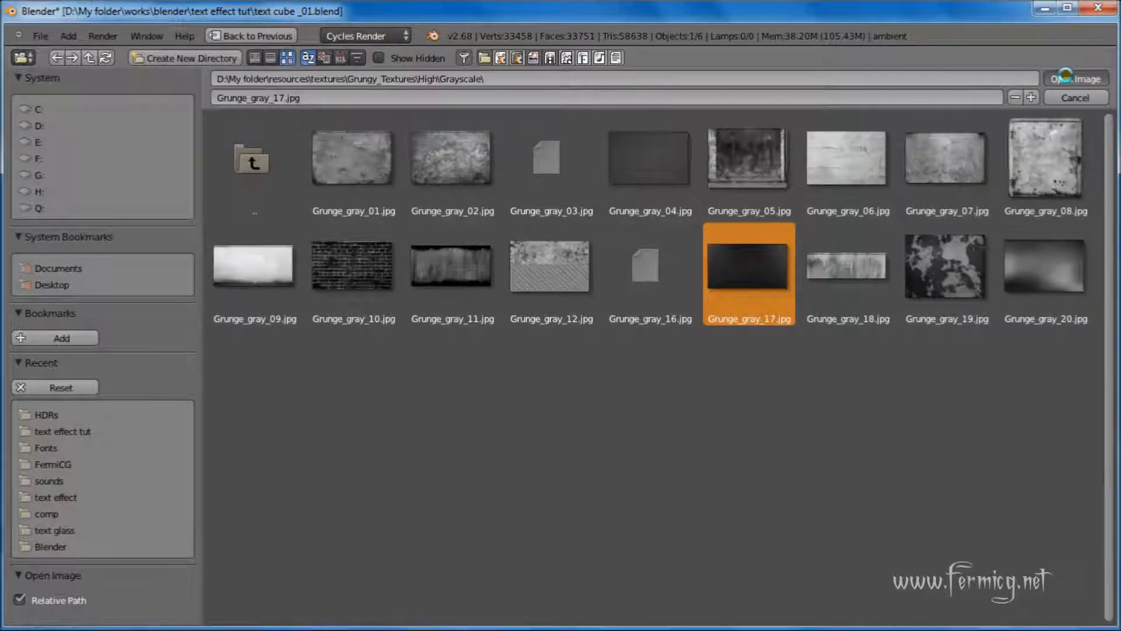
click(1065, 77)
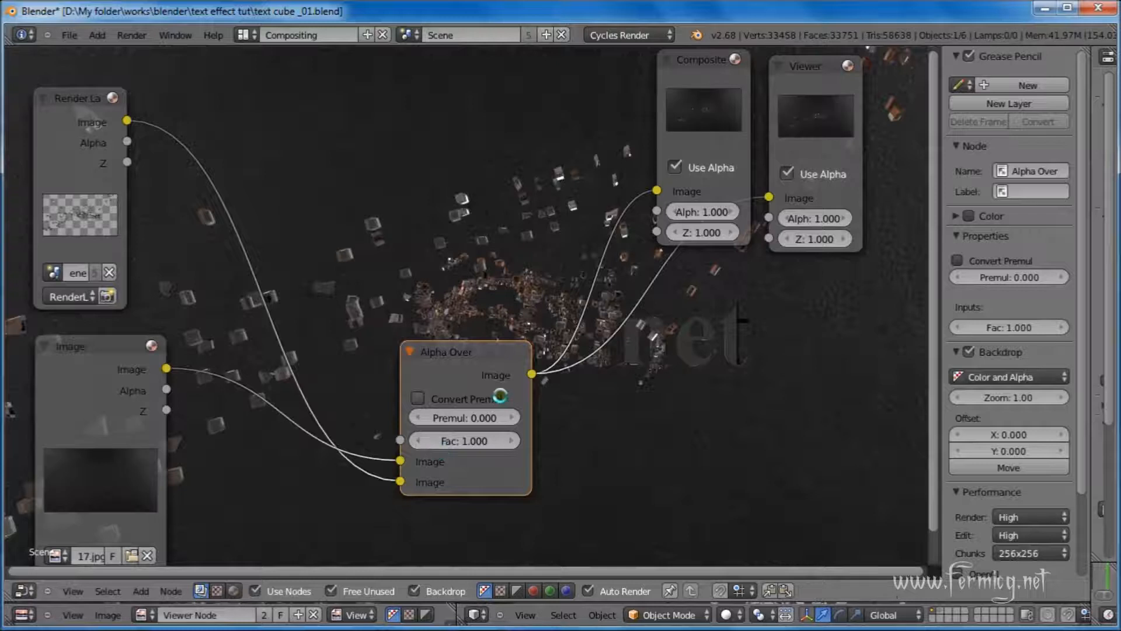
Move the Alpha Over node below the output nodes and insert a Scale node on the link between the Image and Alpha Over nodes
drag(476, 358, 646, 431)
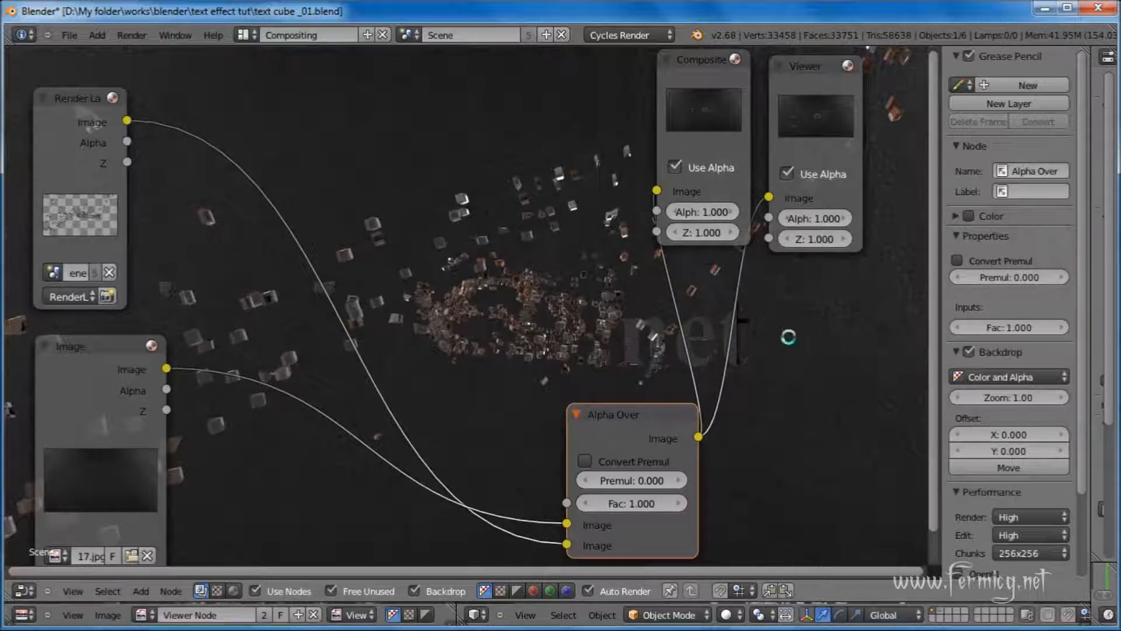
scroll(876, 316, down, 2)
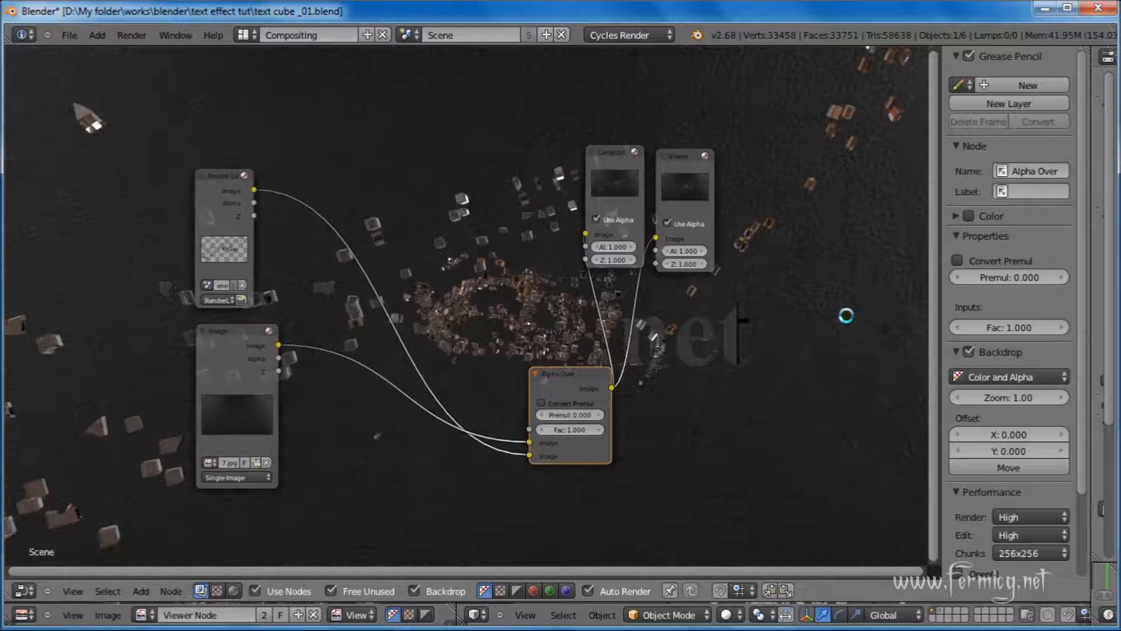
scroll(846, 315, up, 2)
key(shift+a)
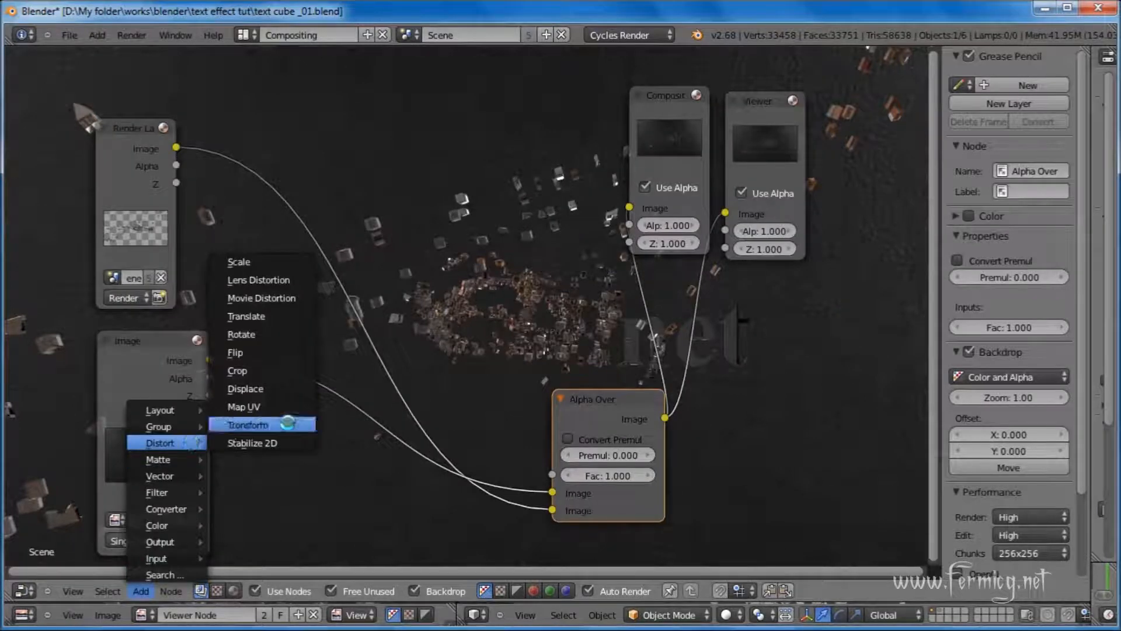
click(248, 262)
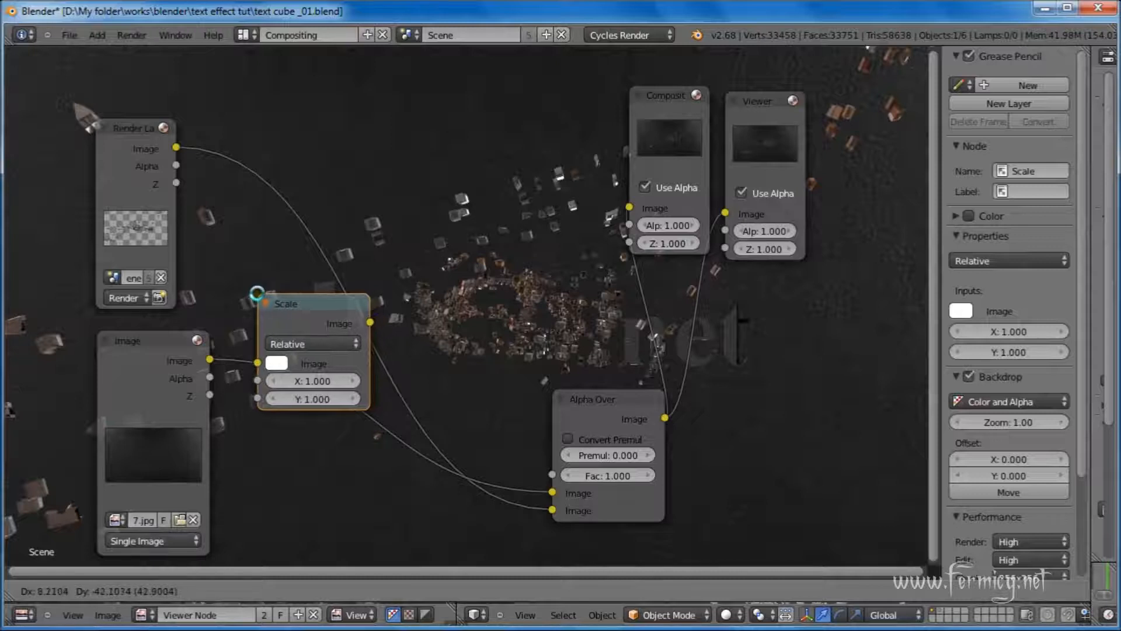
click(254, 293)
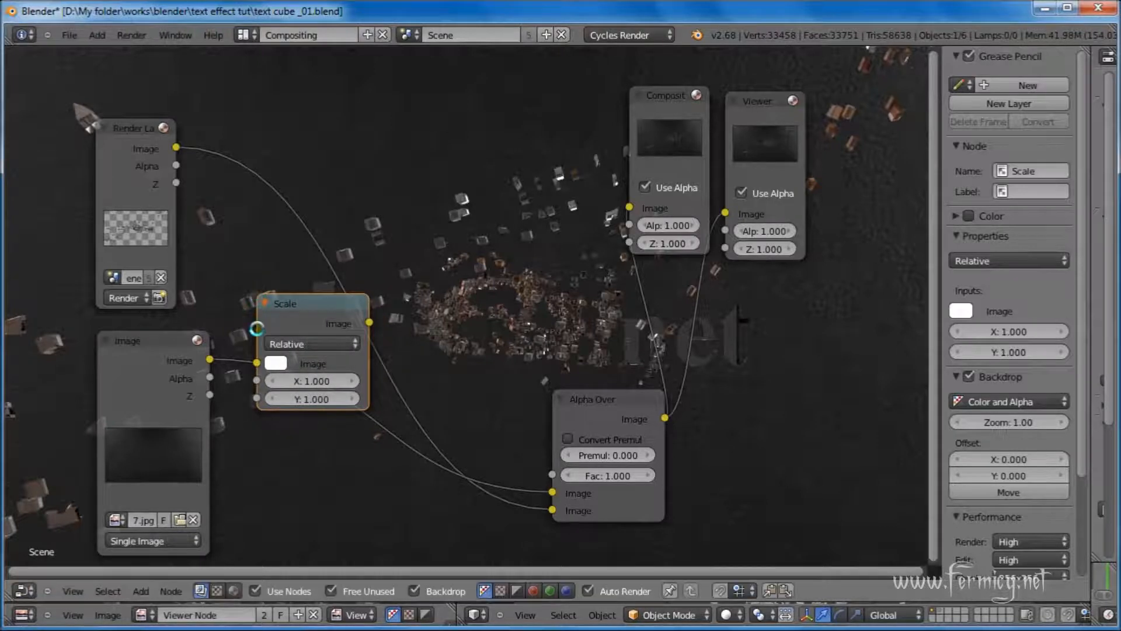
drag(299, 315, 304, 383)
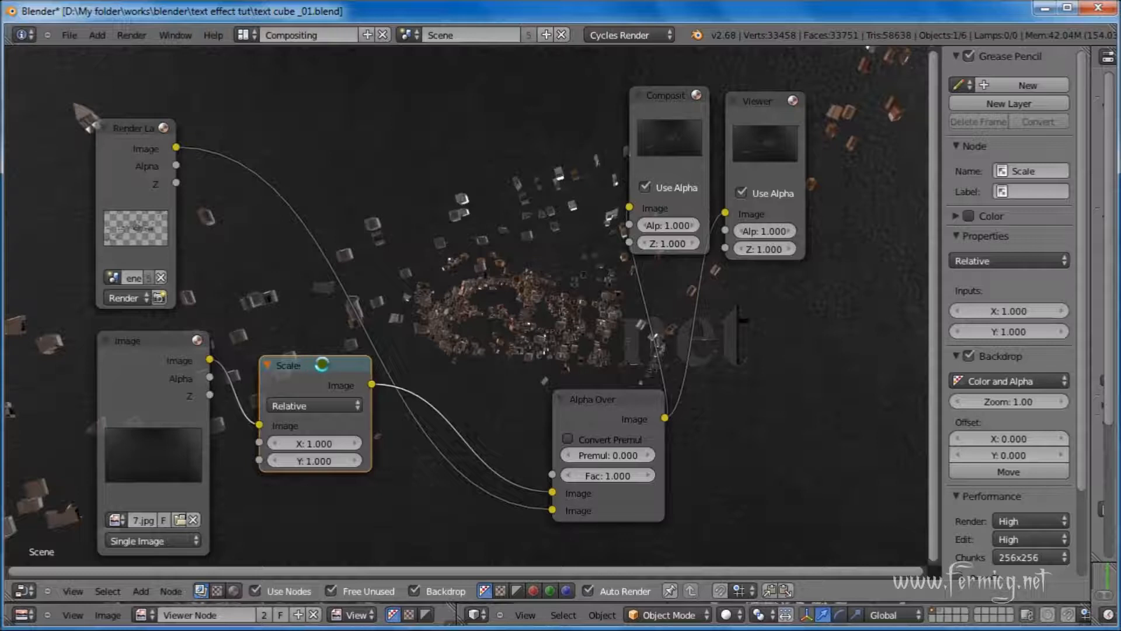
Set the Scale node to Render Size with the Crop option
click(343, 409)
click(291, 411)
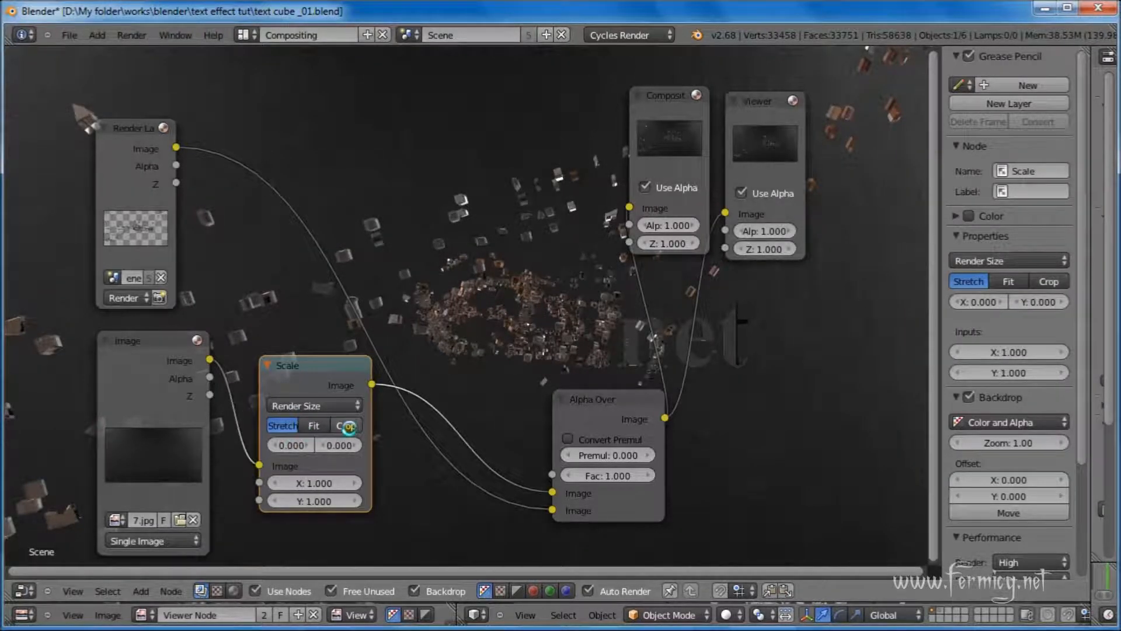
click(349, 427)
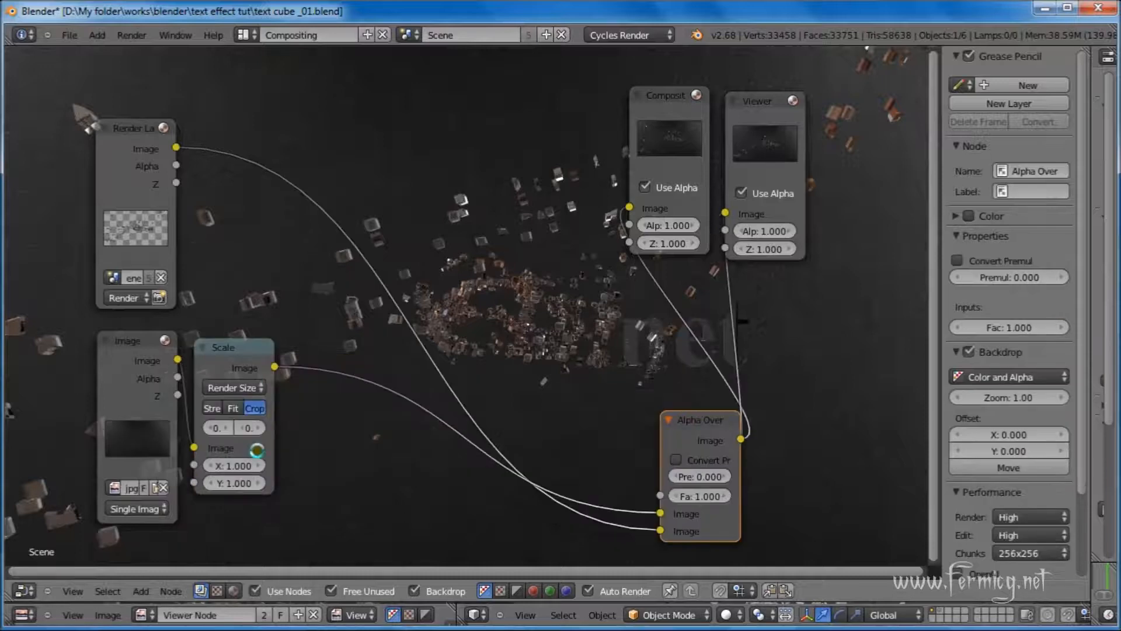
Insert a Hue Saturation Value node on the link between the Render Layers and Alpha Over nodes
click(141, 591)
mouse_move(181, 520)
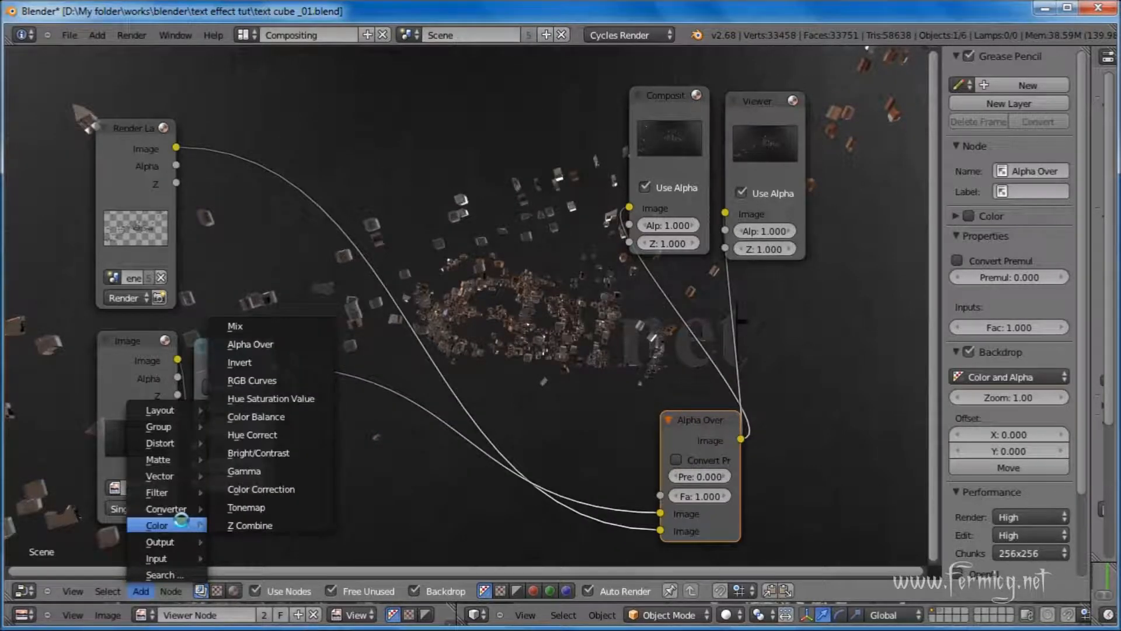
click(288, 398)
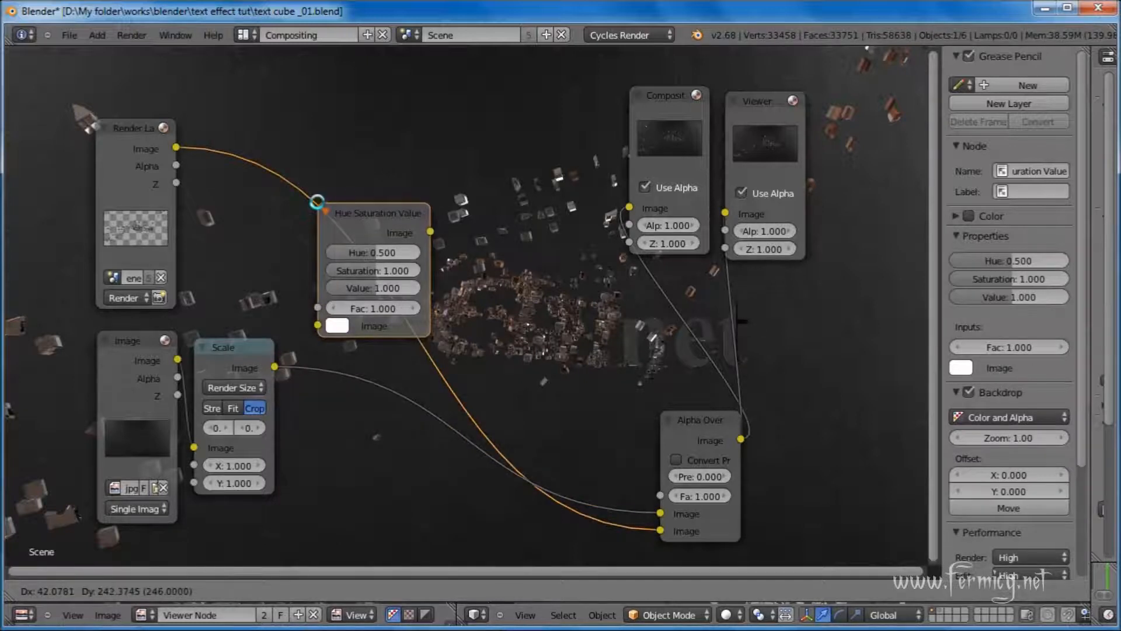
click(316, 202)
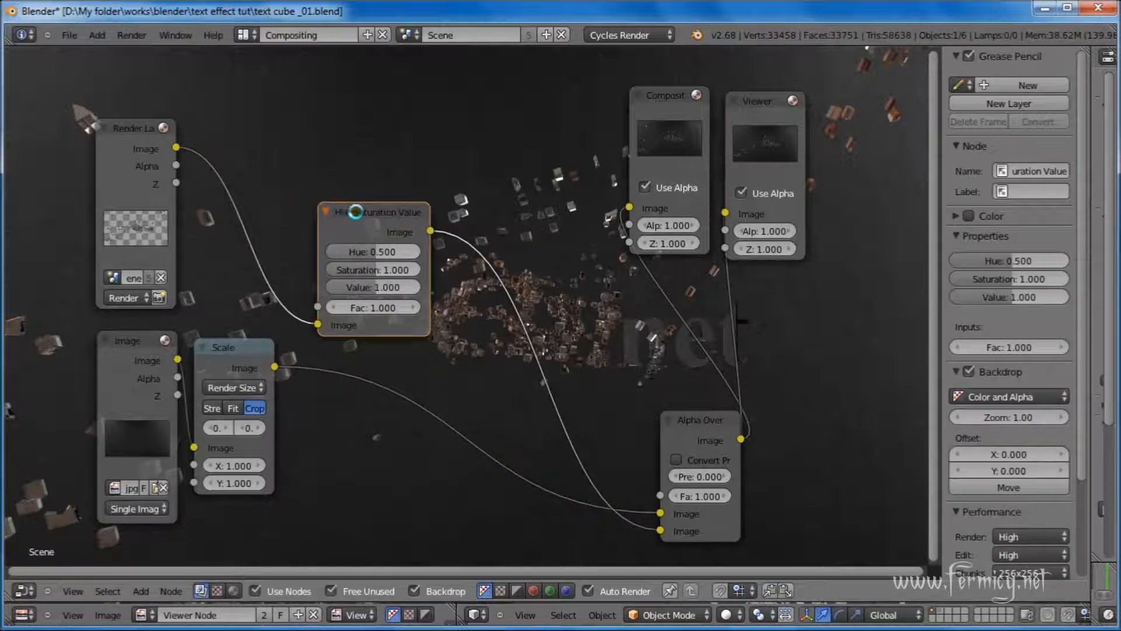
Move the Hue Saturation Value node beside Render Layers and set hue 0.927, saturation 0.745 and value 1.236
drag(356, 212, 297, 150)
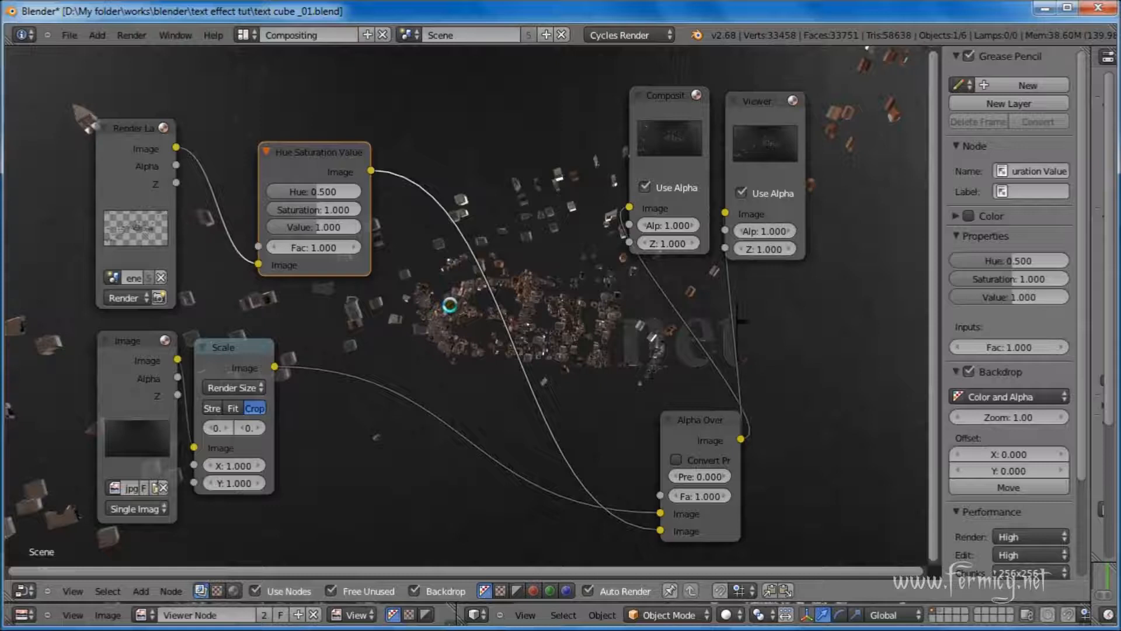
drag(325, 192, 332, 204)
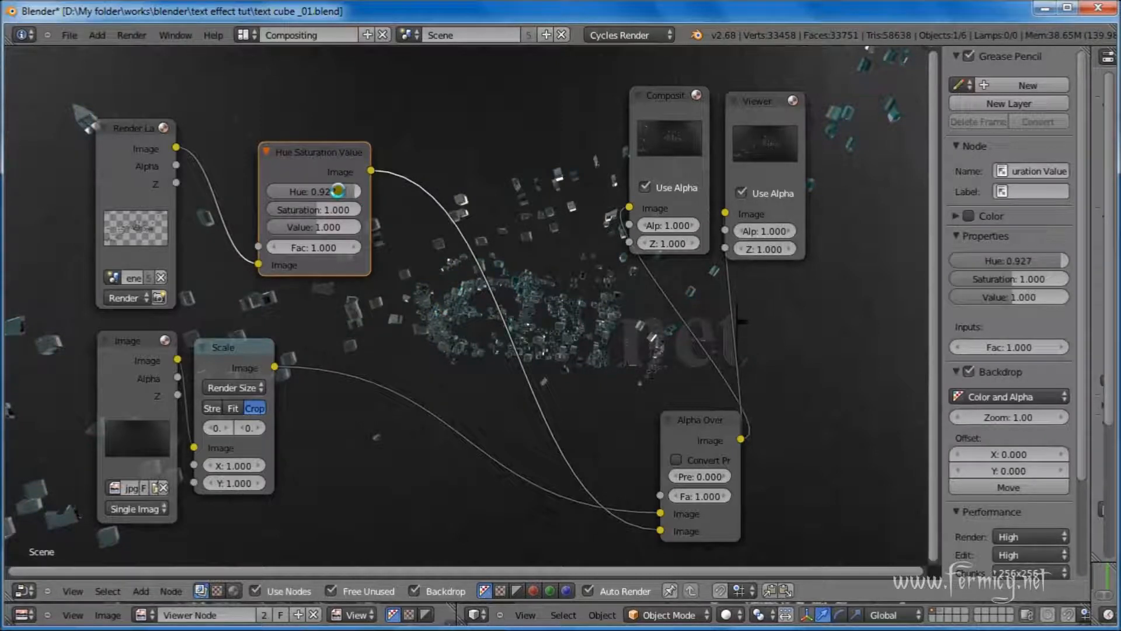
drag(351, 209, 300, 220)
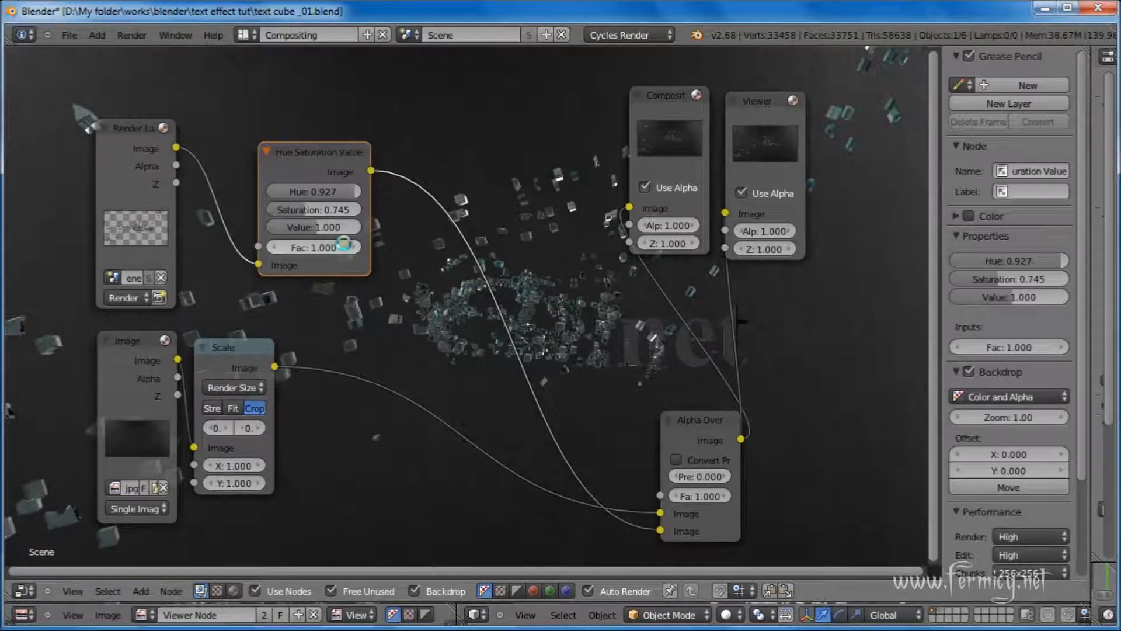
drag(314, 229, 318, 227)
Insert a second Hue Saturation Value node on the link between the Scale and Alpha Over nodes
click(141, 592)
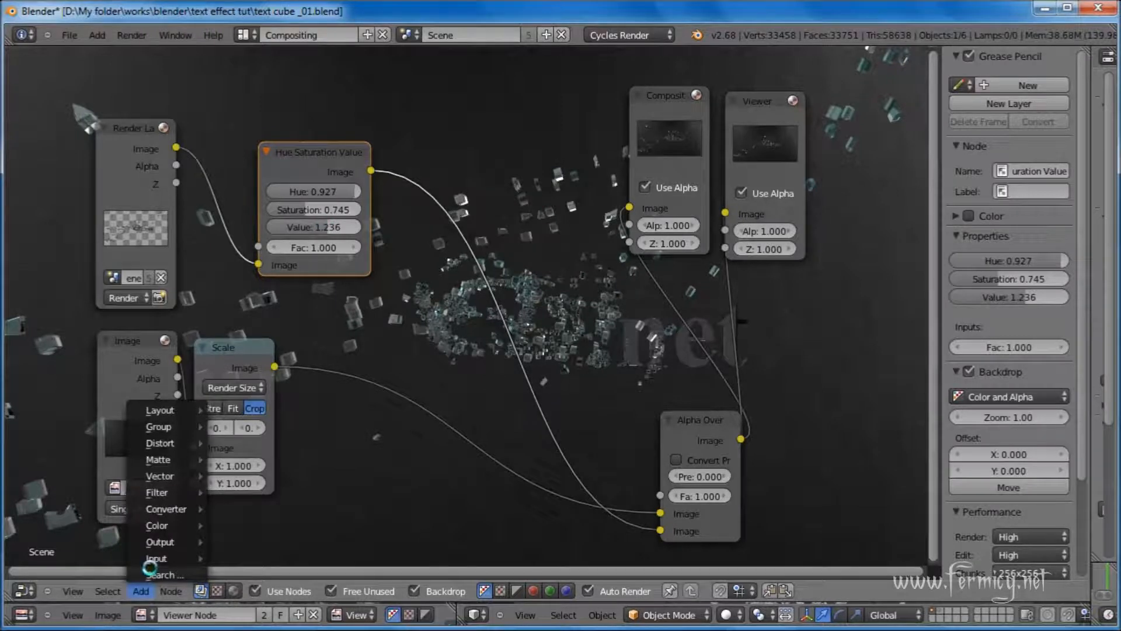
mouse_move(183, 524)
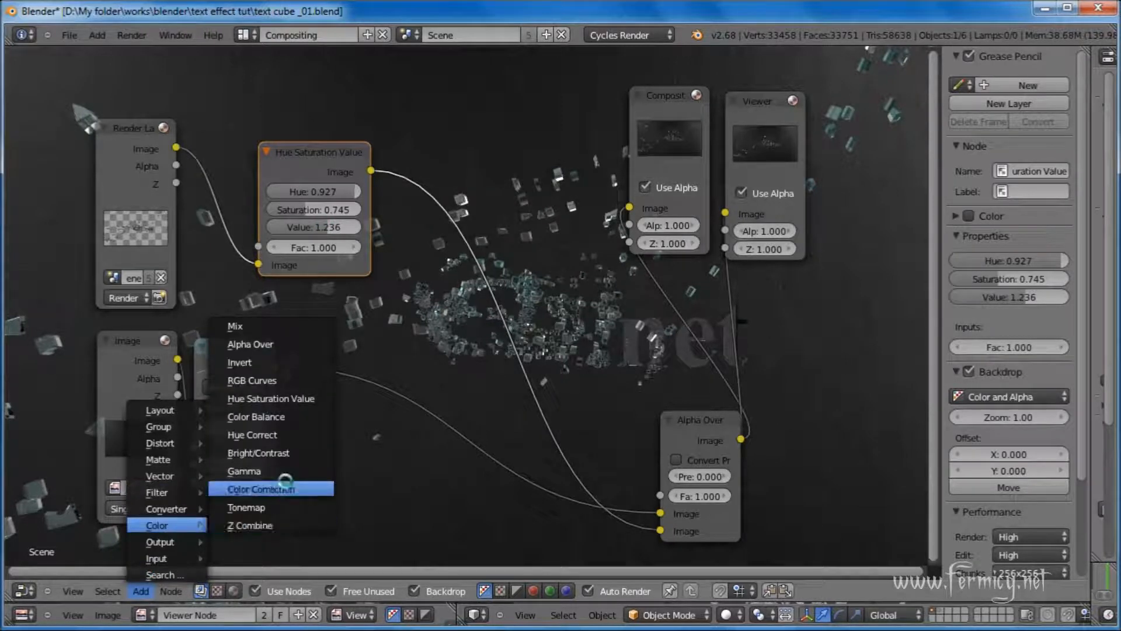
click(299, 399)
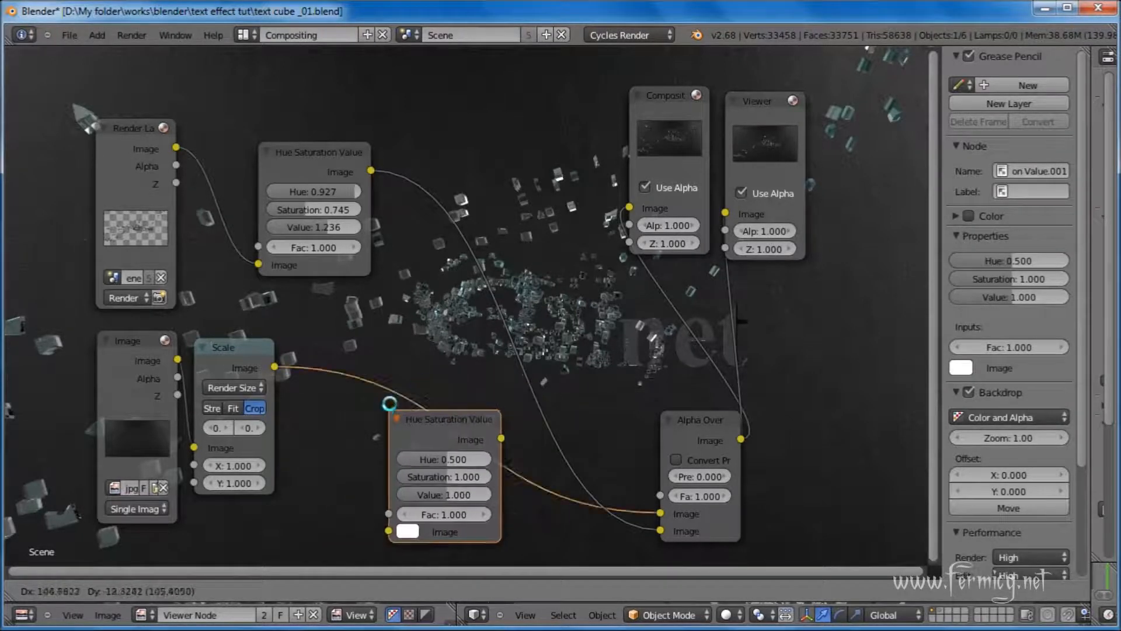
click(389, 405)
drag(470, 421, 450, 397)
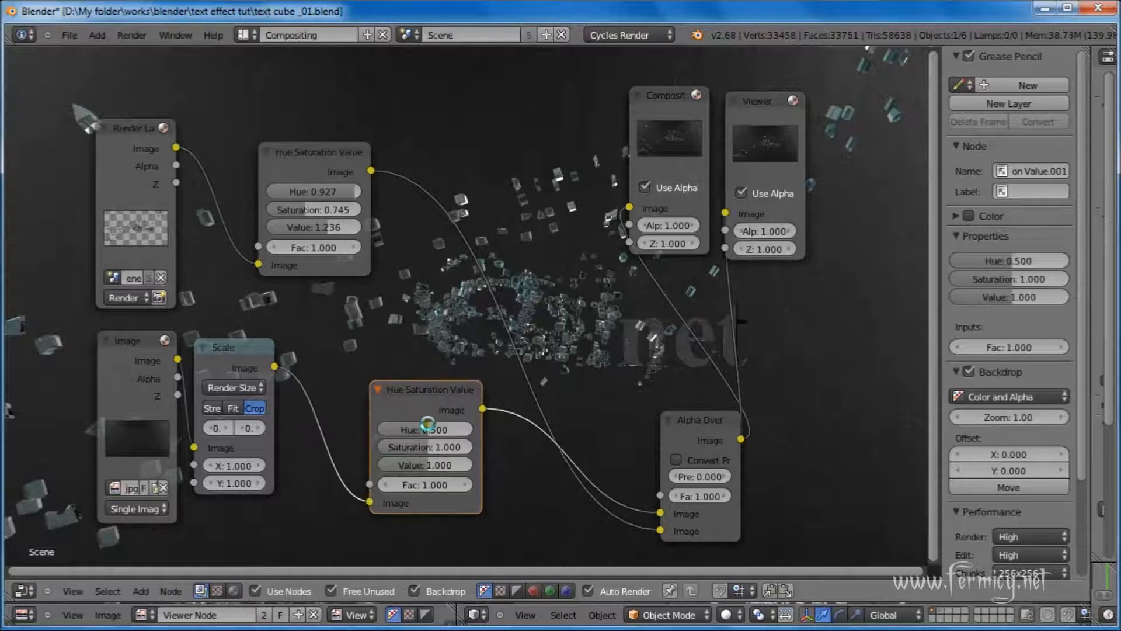
Set the background's Hue Saturation Value node to saturation 1.455 and value 0.436, and place it beside the Scale node
drag(422, 465, 411, 465)
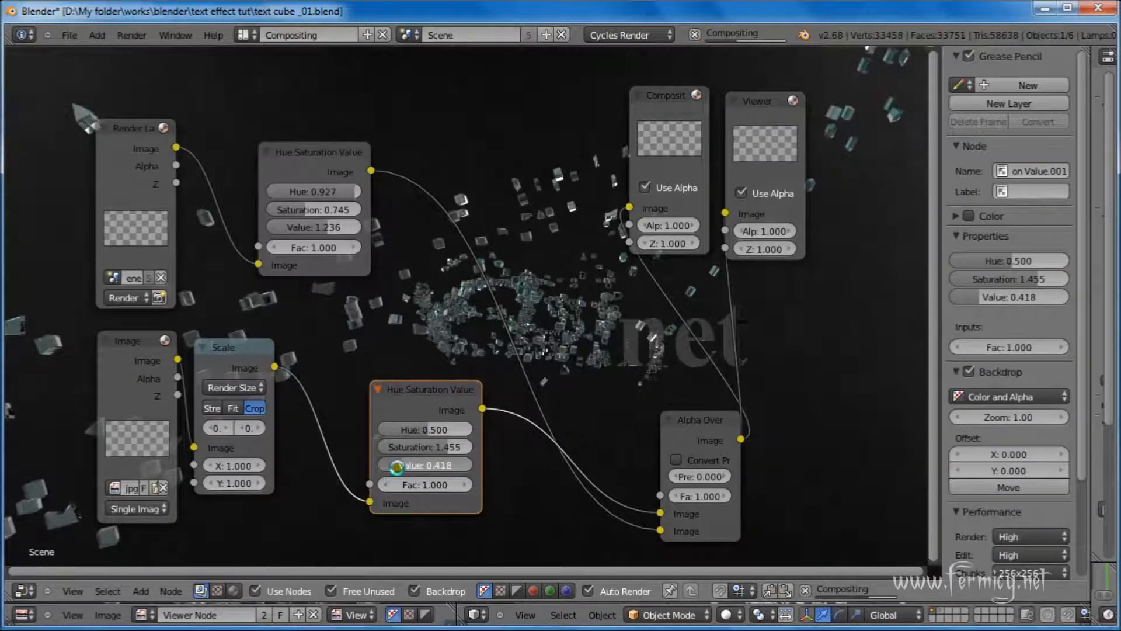
drag(397, 467, 398, 468)
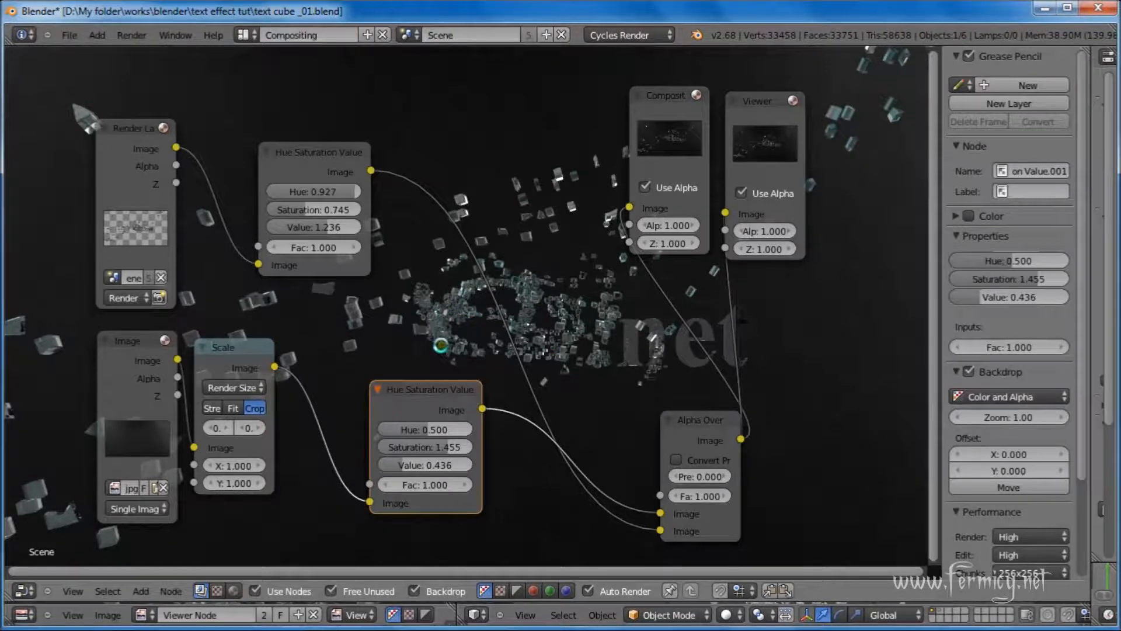
drag(417, 386, 326, 368)
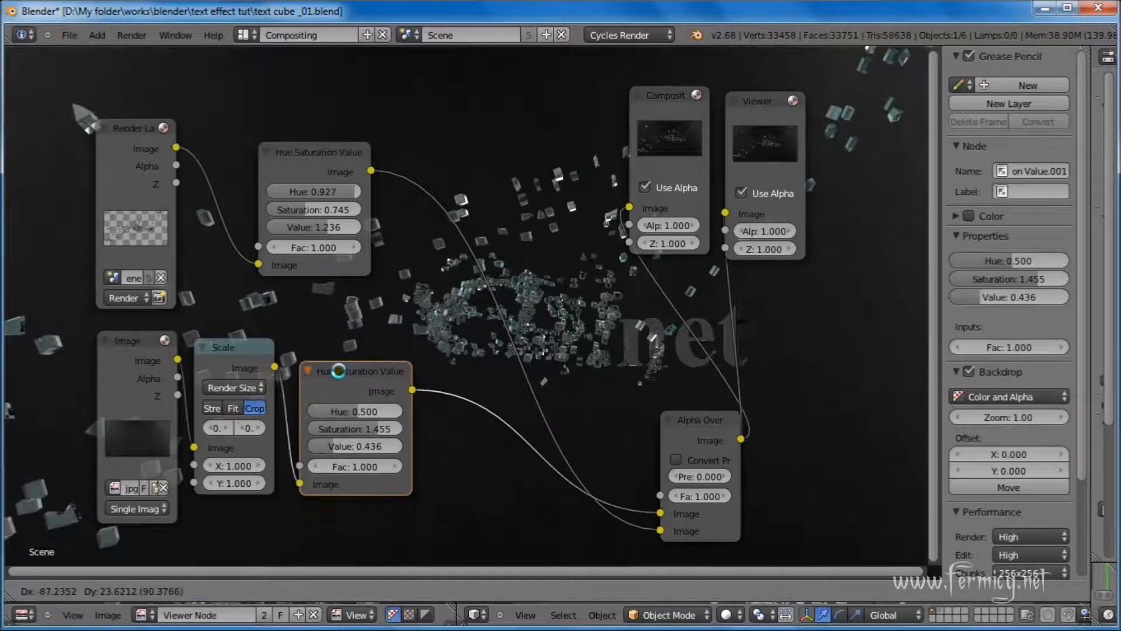
Insert a Glare node on the link between the render's Hue Saturation Value node and the Alpha Over node
click(367, 223)
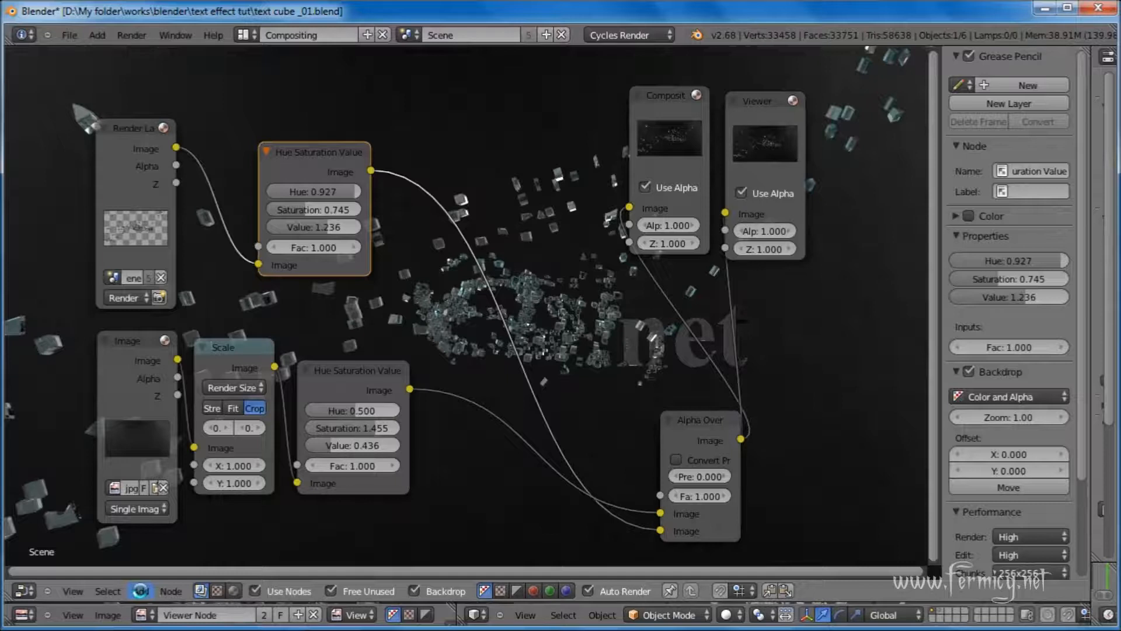
click(141, 592)
mouse_move(157, 492)
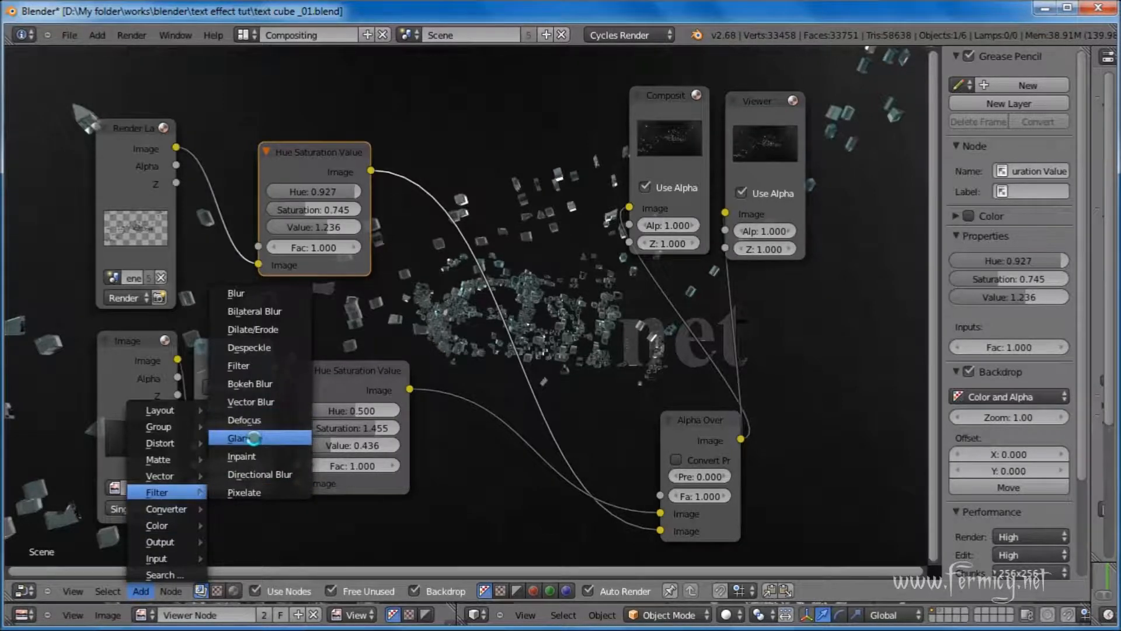
click(244, 437)
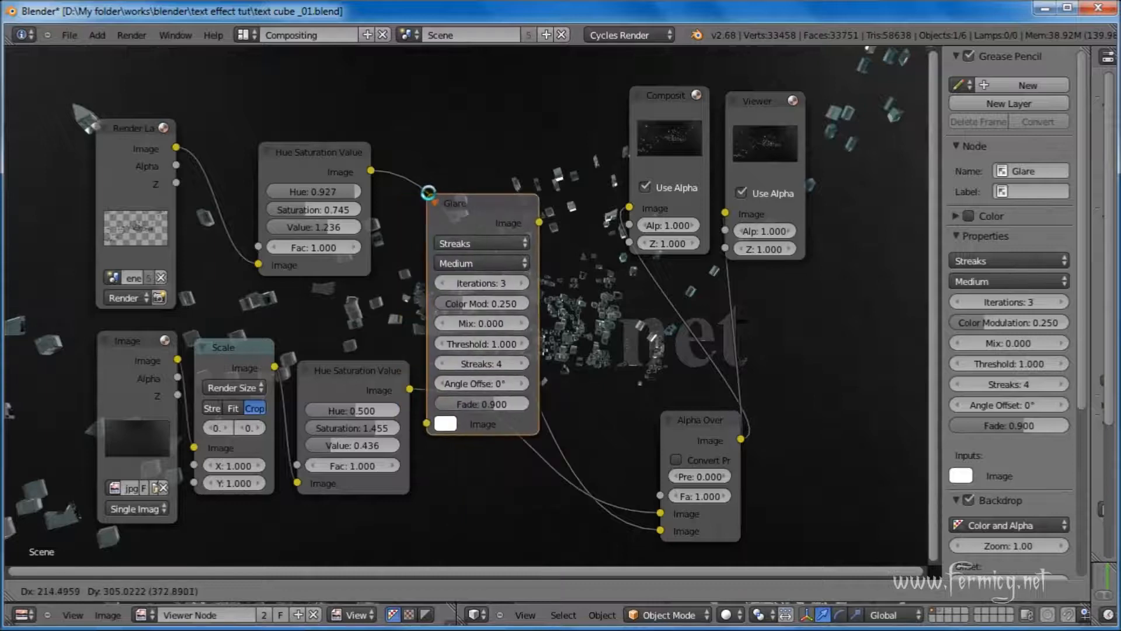
click(368, 129)
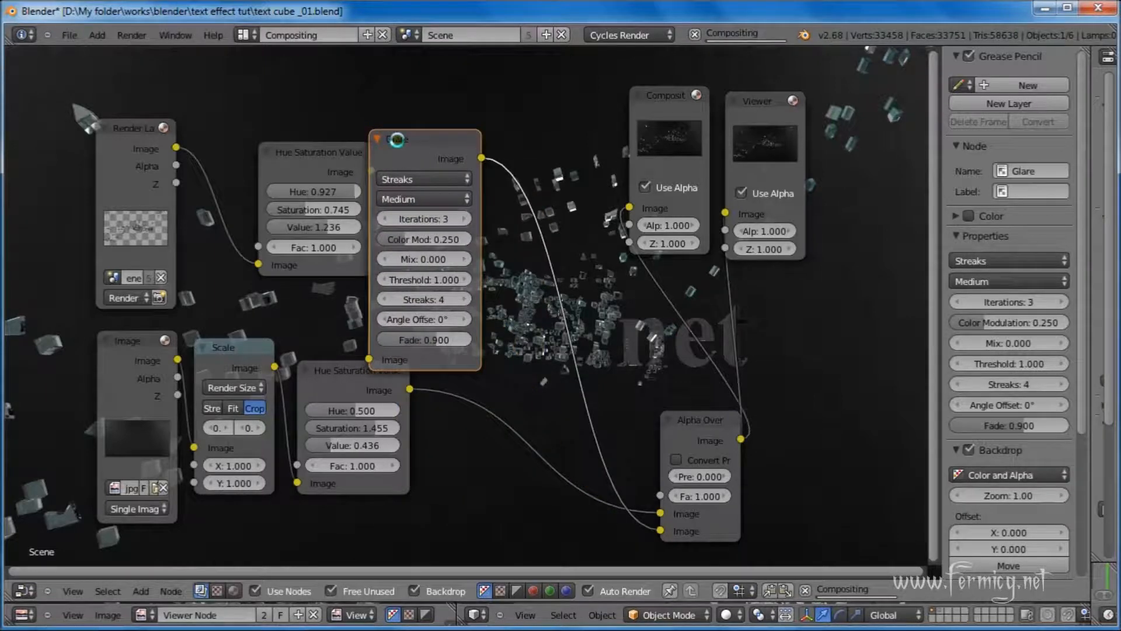
drag(396, 143, 537, 388)
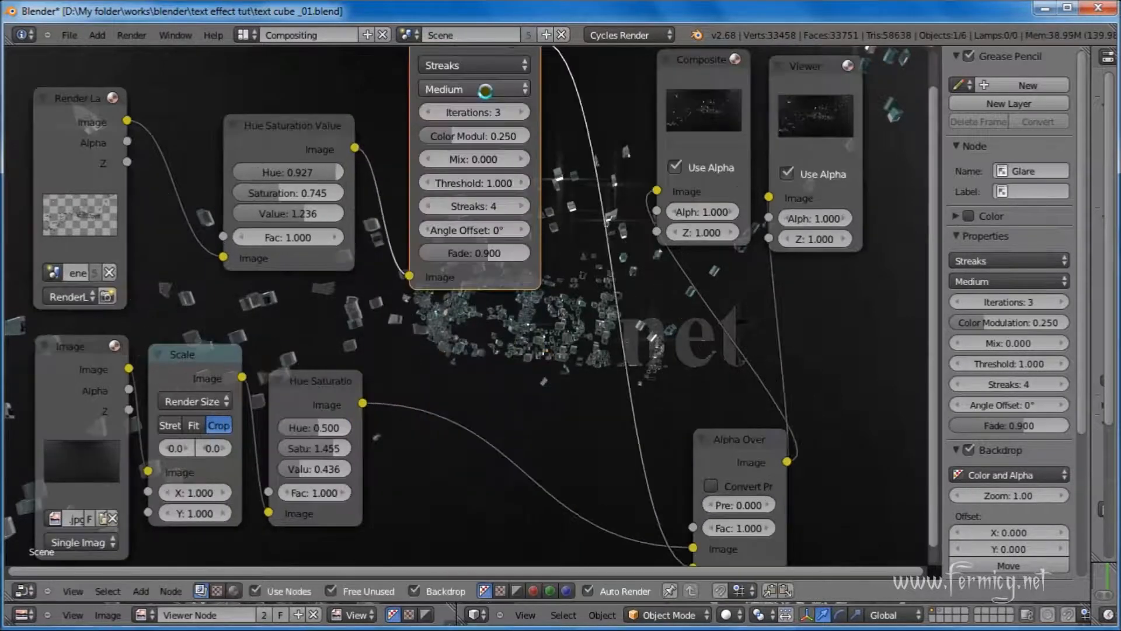
Set the Glare node's quality to High, its threshold to 0.25 and its angle offset to 180°
click(475, 89)
click(474, 109)
scroll(474, 146, up, 2)
click(486, 159)
text(0.0)
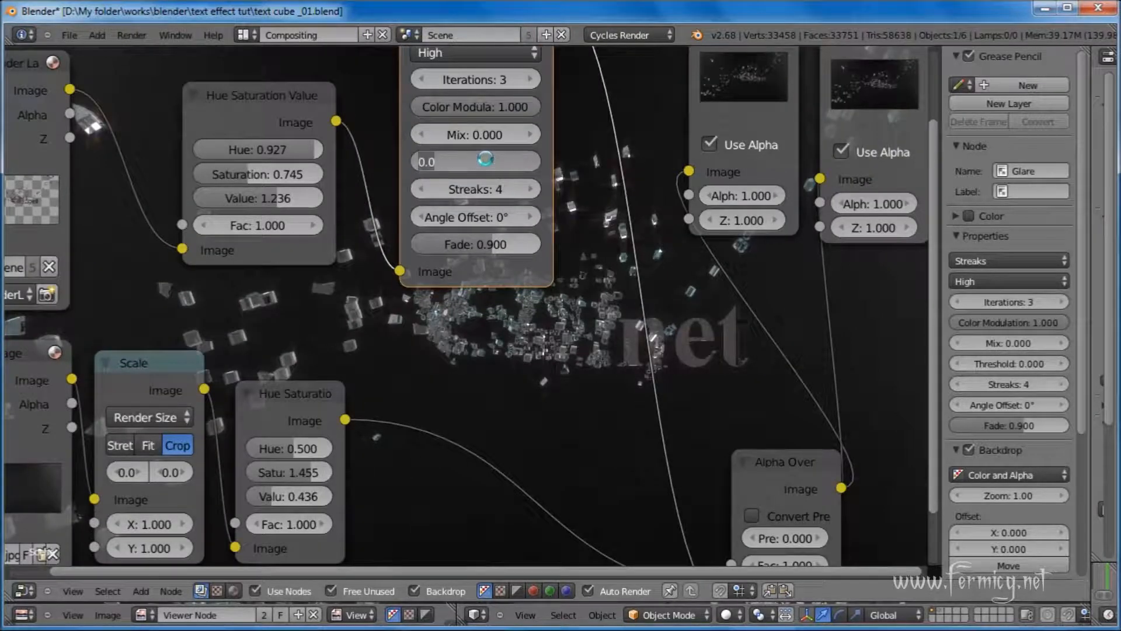
key(BackSpace)
key(BackSpace)
key(BackSpace)
text(.25)
key(Return)
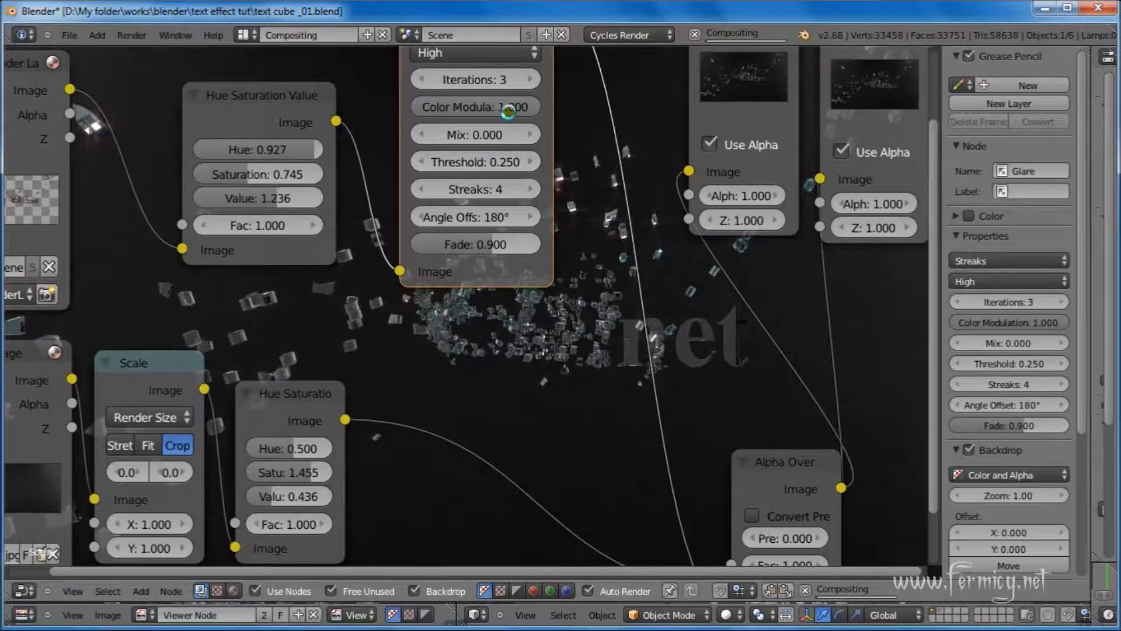
Set the Glare node's color modulation to 0.75
click(508, 108)
key(BackSpace)
text(.)
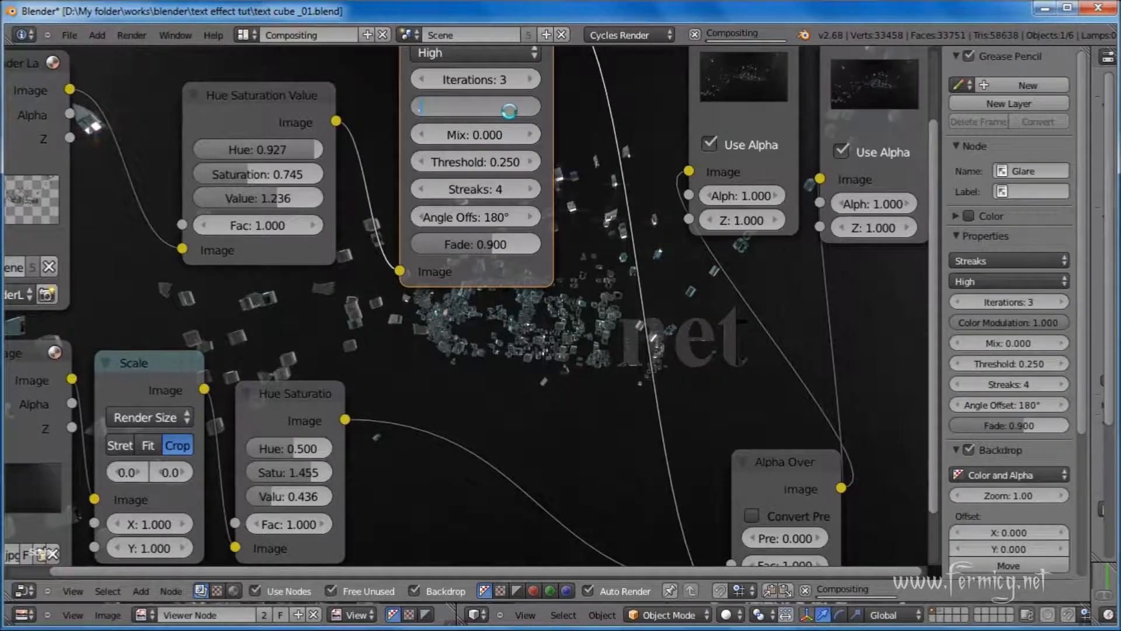
text(75)
key(Return)
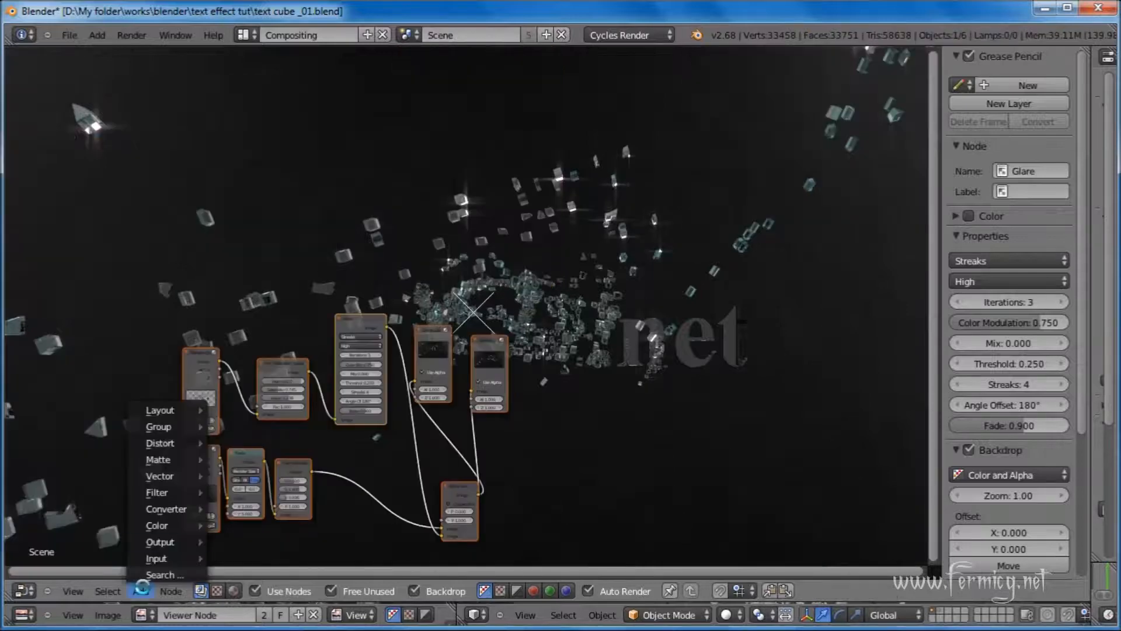
Add a File Output node and connect the Alpha Over node's image output to it
mouse_move(162, 542)
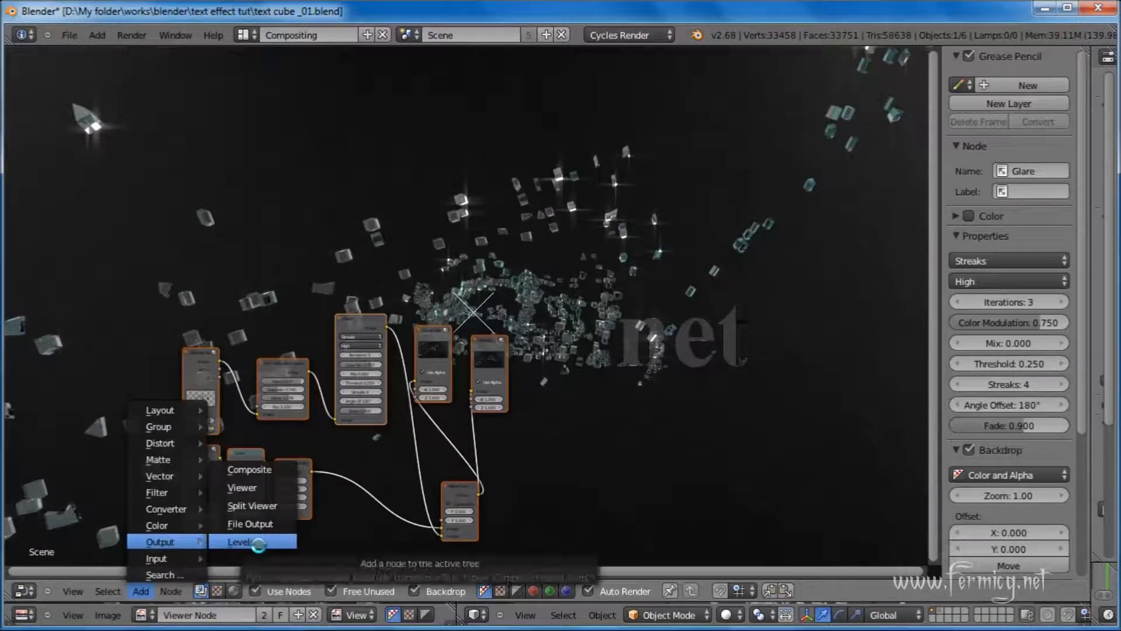
click(263, 525)
click(625, 374)
scroll(625, 374, up, 3)
drag(490, 460, 682, 356)
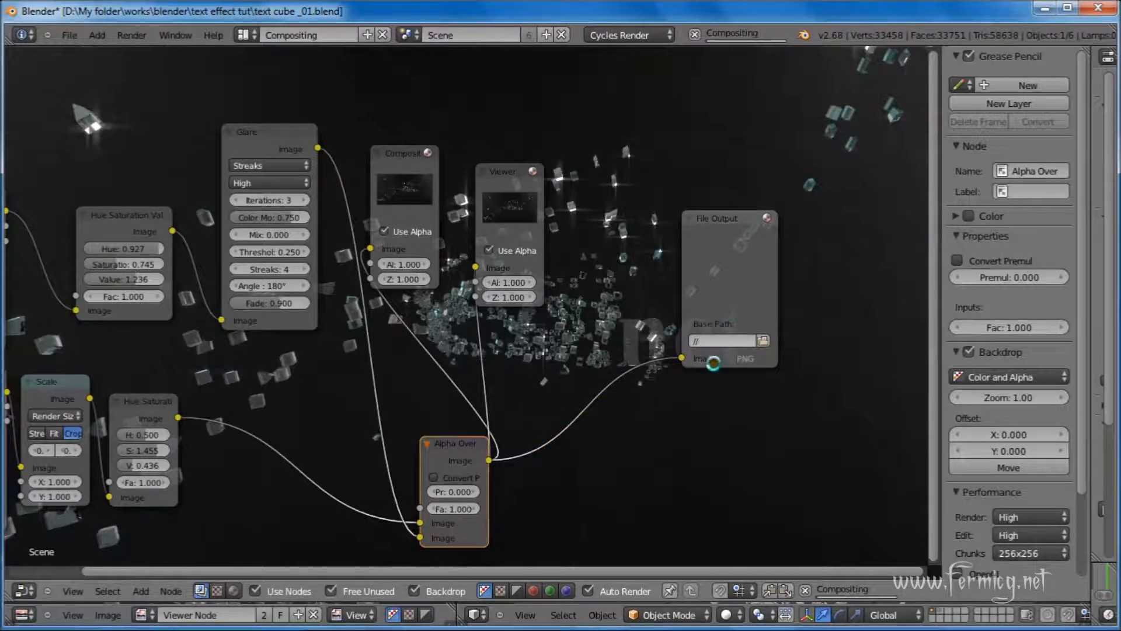
Select the File Output node to show its settings and render the full animation
click(714, 363)
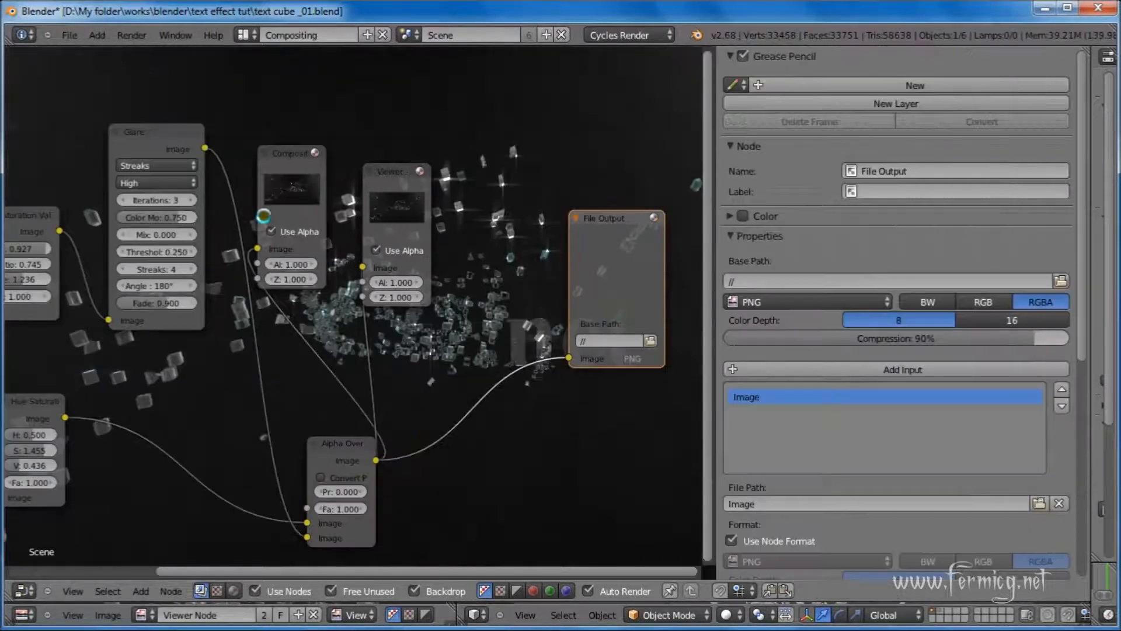
click(142, 39)
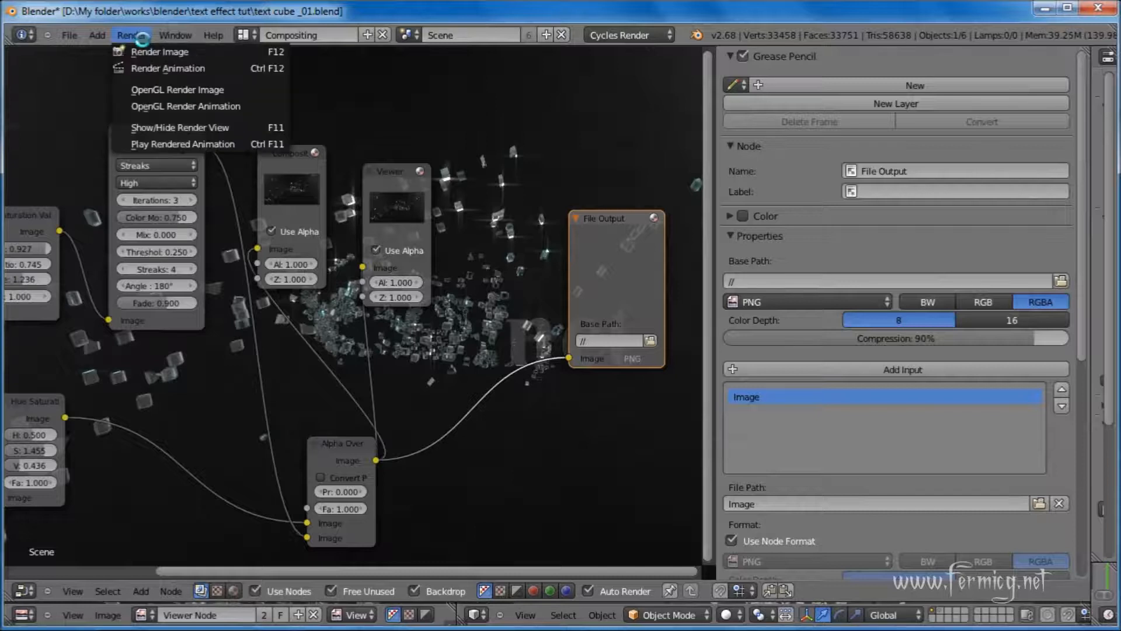
click(175, 69)
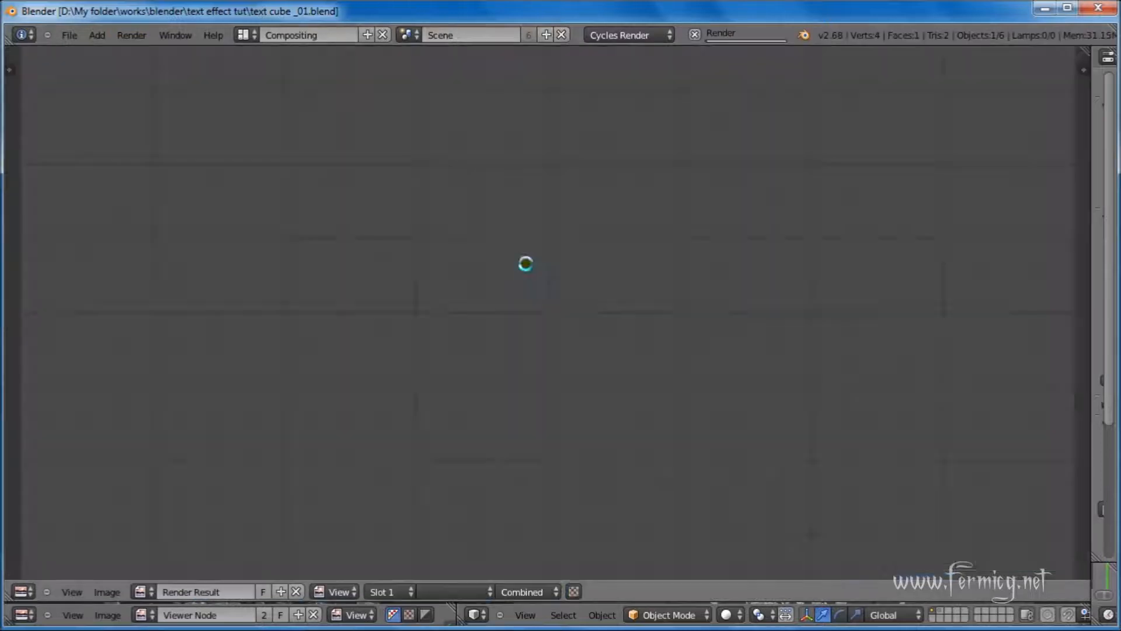
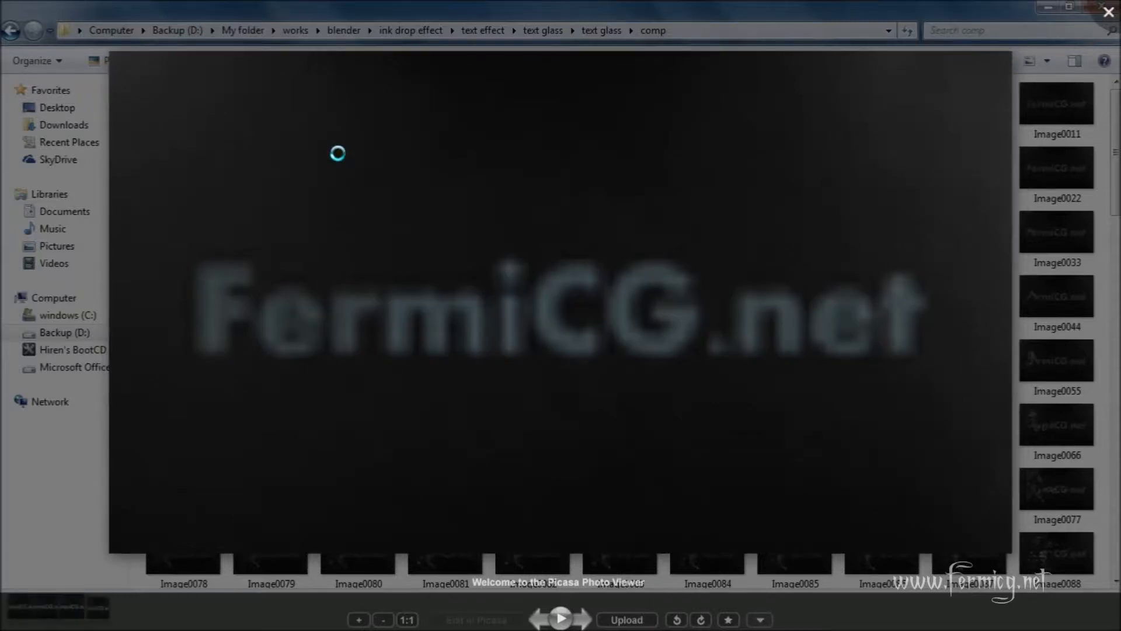
Browse through the rendered PNG frames in the comp folder with Picasa Photo Viewer to examine the exploding text
key(Right)
key(Right)
key(Right)
key(Right)
key(Right)
key(Right)
key(Right)
key(Right)
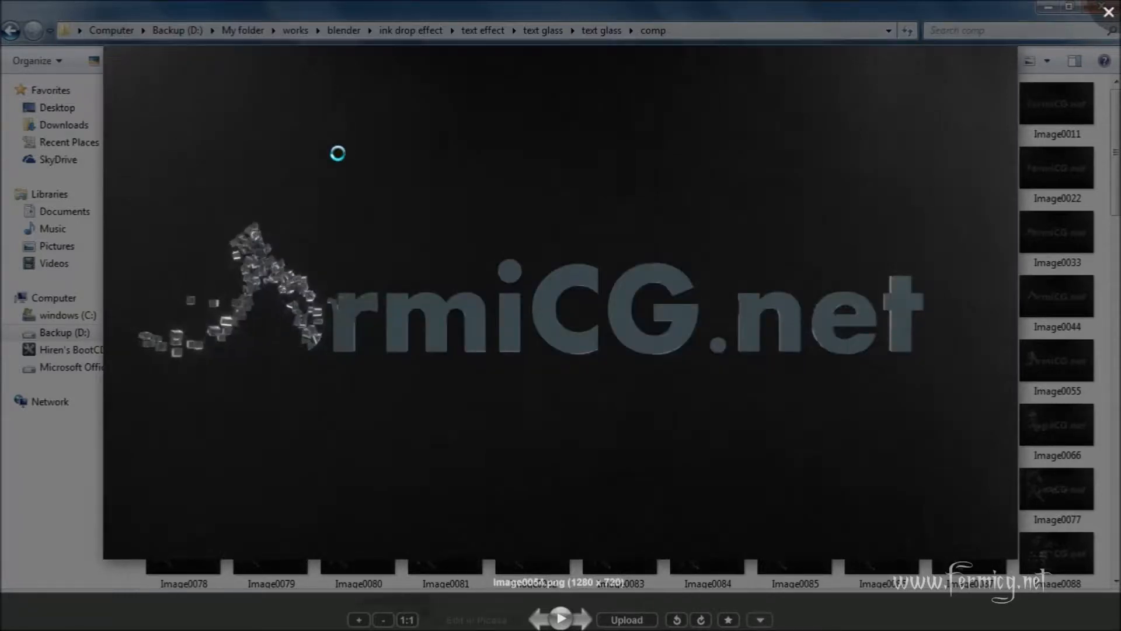
key(Right)
key(Right)
key(Right)
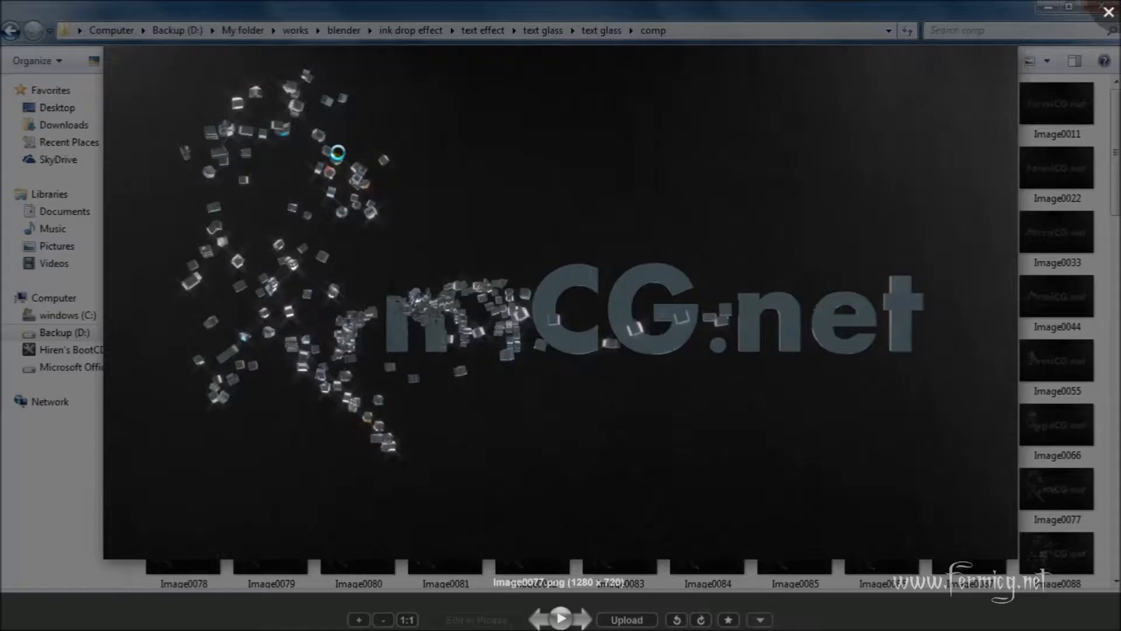
key(Right)
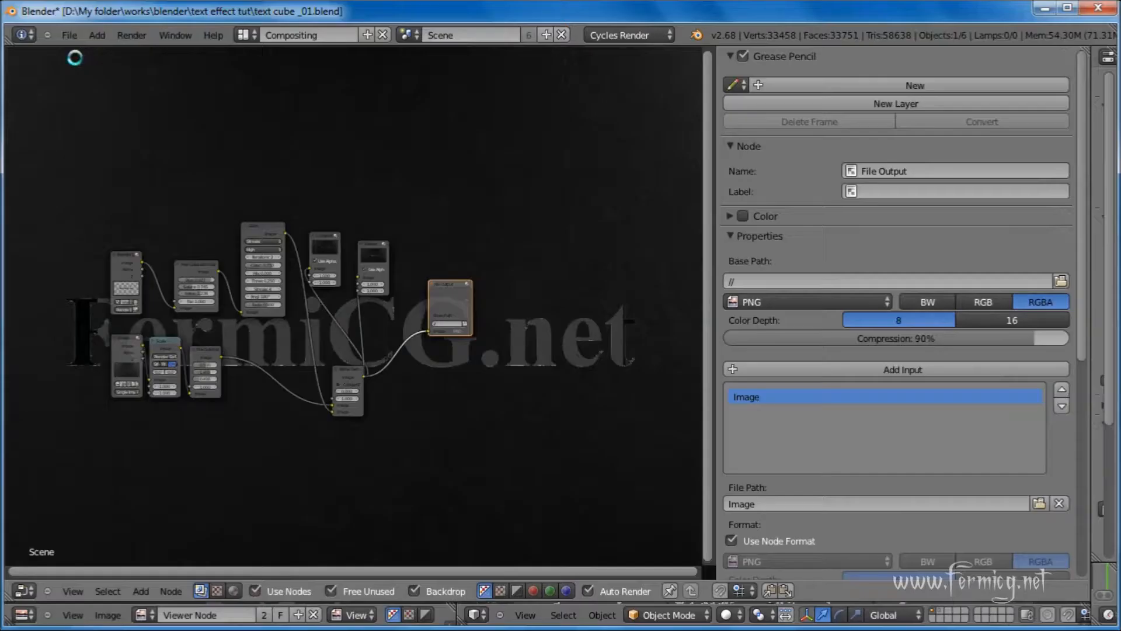
Start a new file from the start-up file in the Video Editing layout and change the Graph Editor area to Properties
click(69, 35)
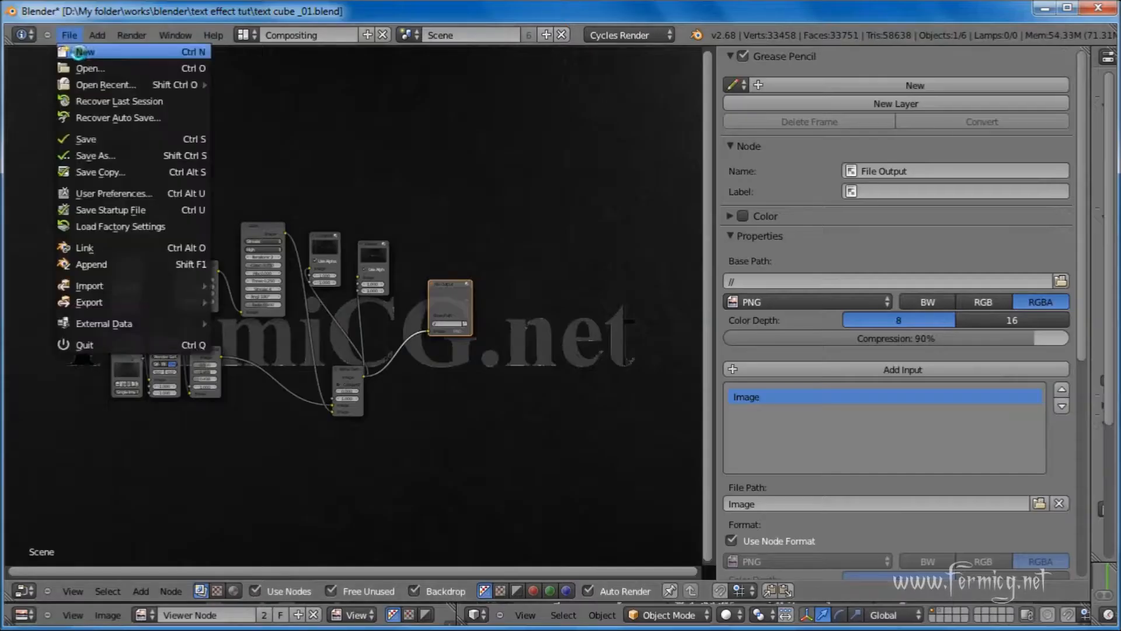
click(80, 52)
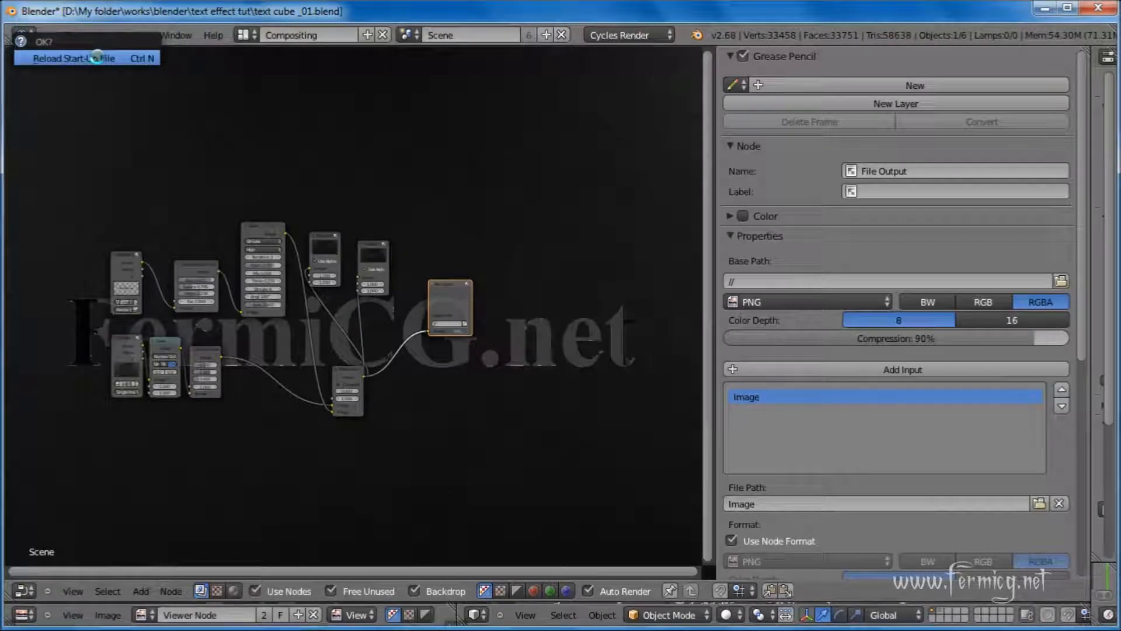
click(88, 61)
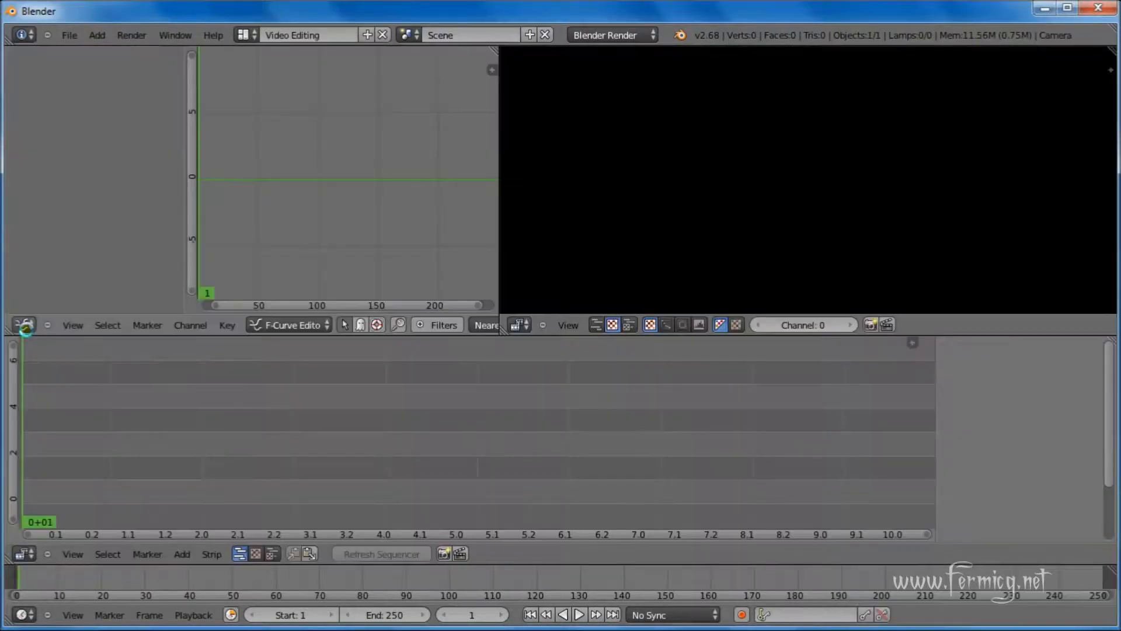
click(24, 325)
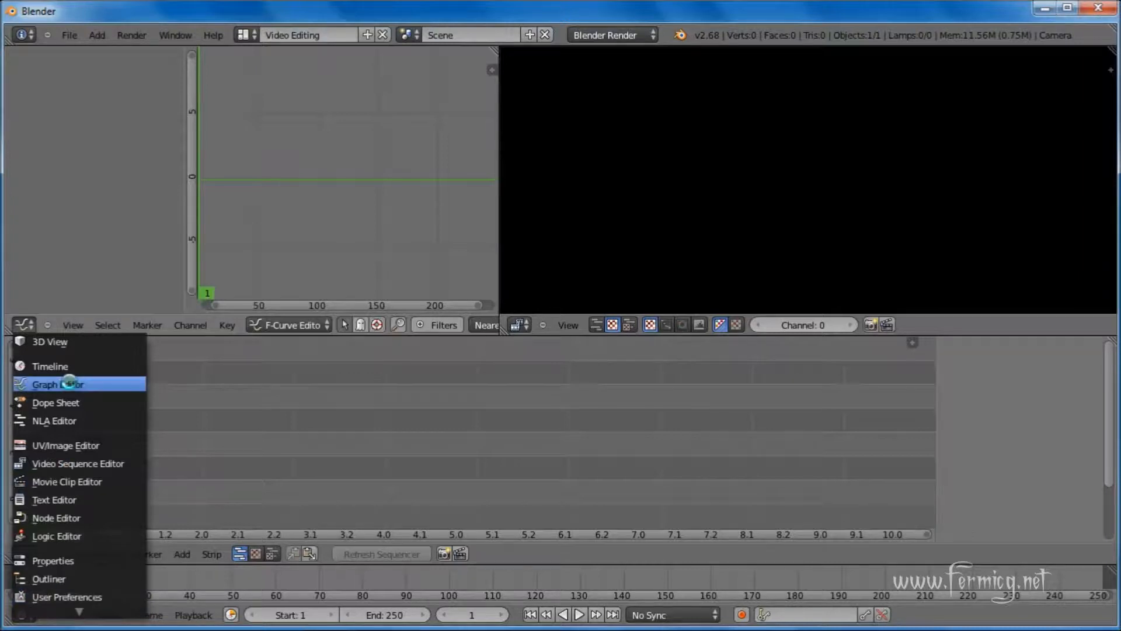
click(59, 560)
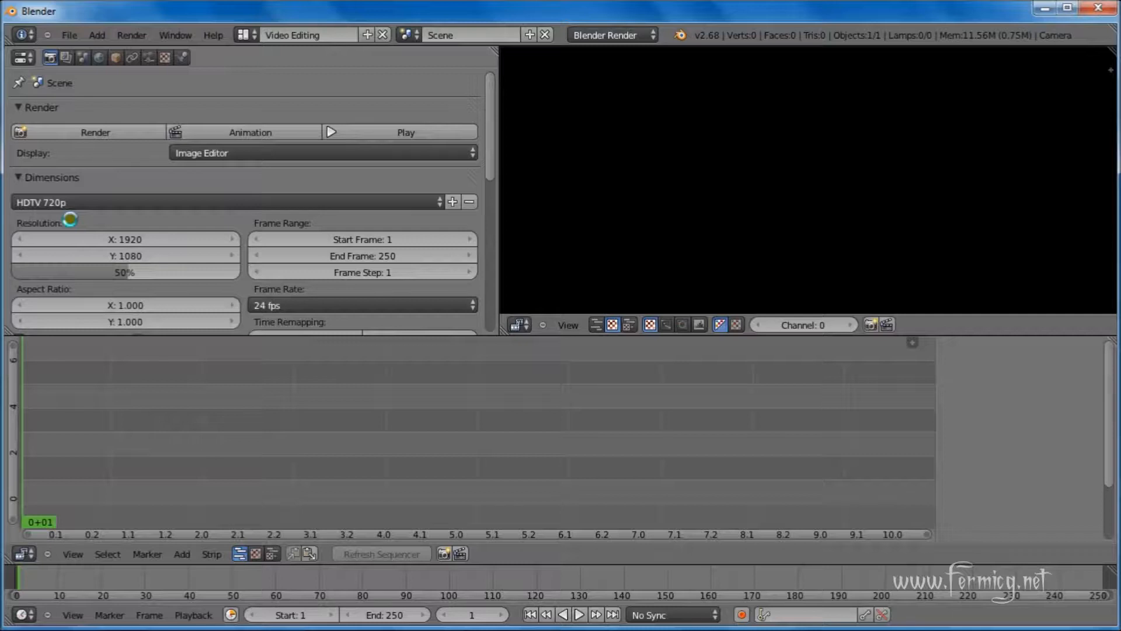
Add an image strip from all the rendered frames in the comp folder, Image0001.png to Image0320.png, on channel 2
click(182, 554)
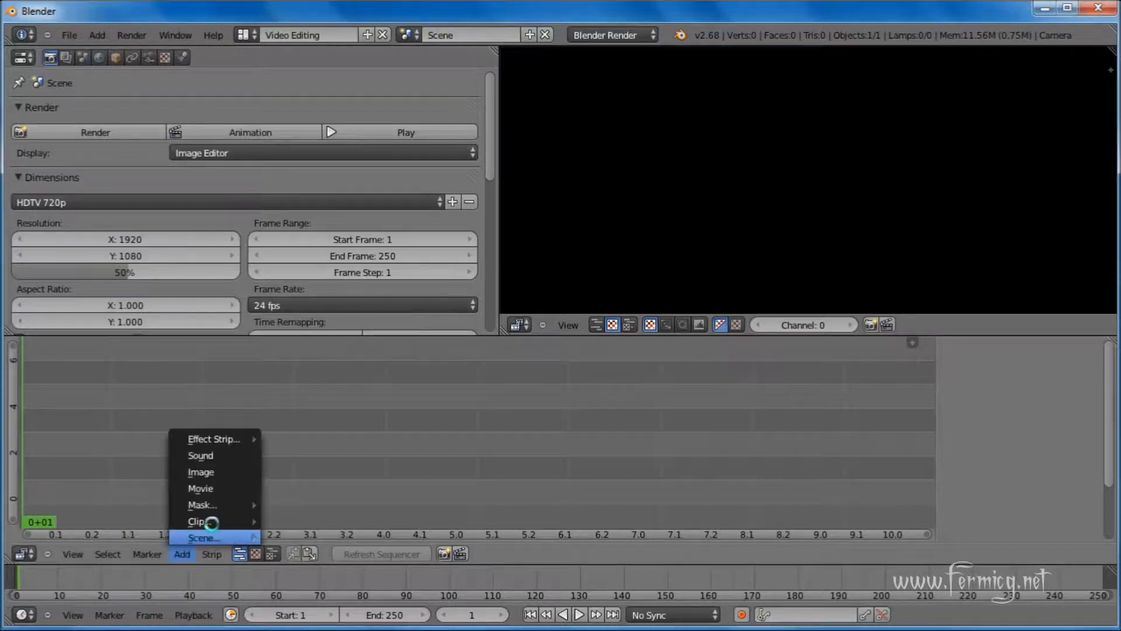
click(224, 469)
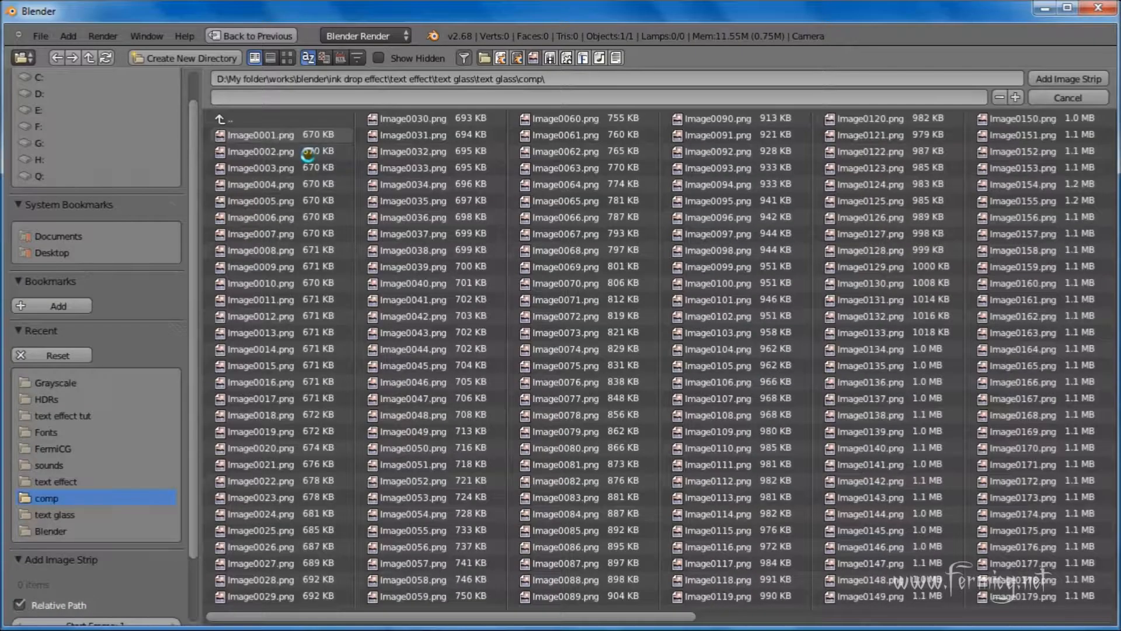
click(266, 136)
drag(247, 153, 708, 595)
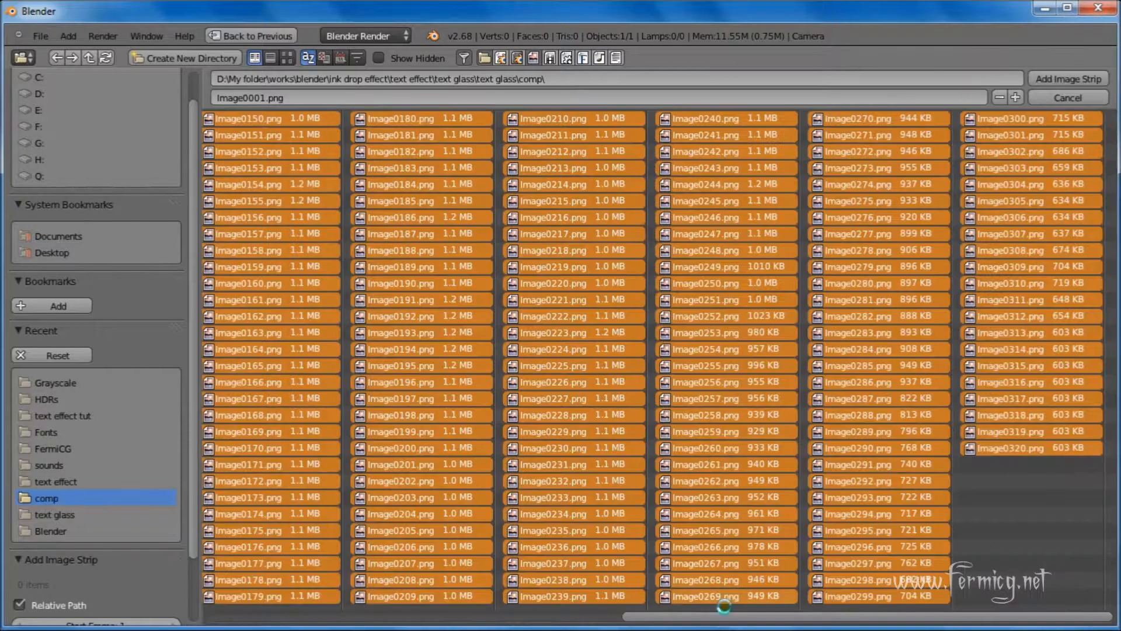
drag(724, 616, 291, 596)
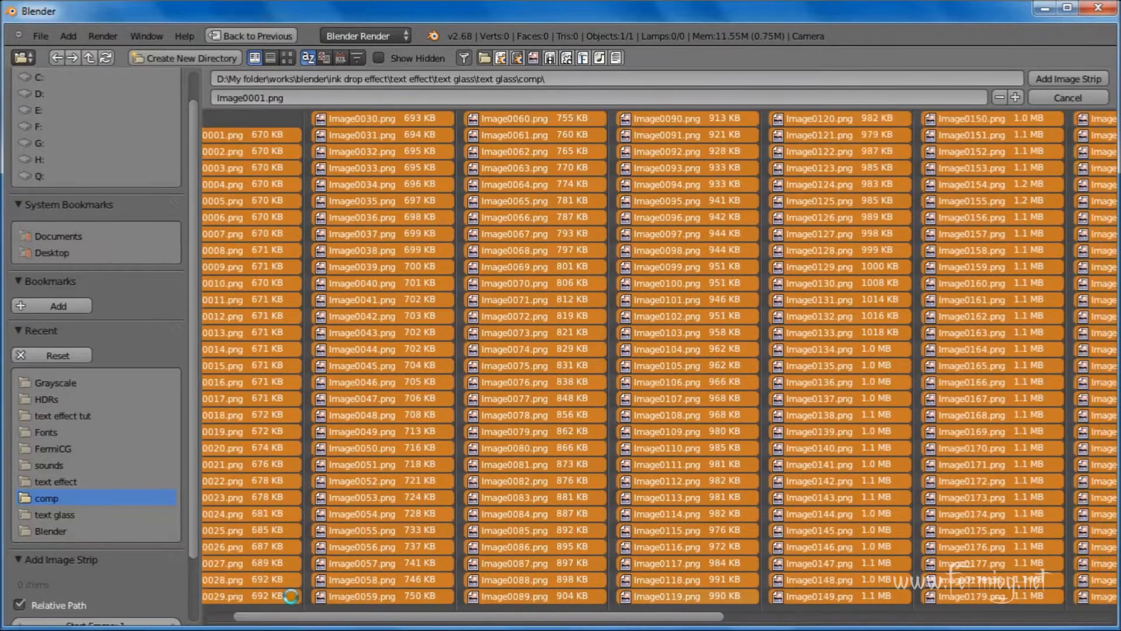
drag(291, 596, 264, 595)
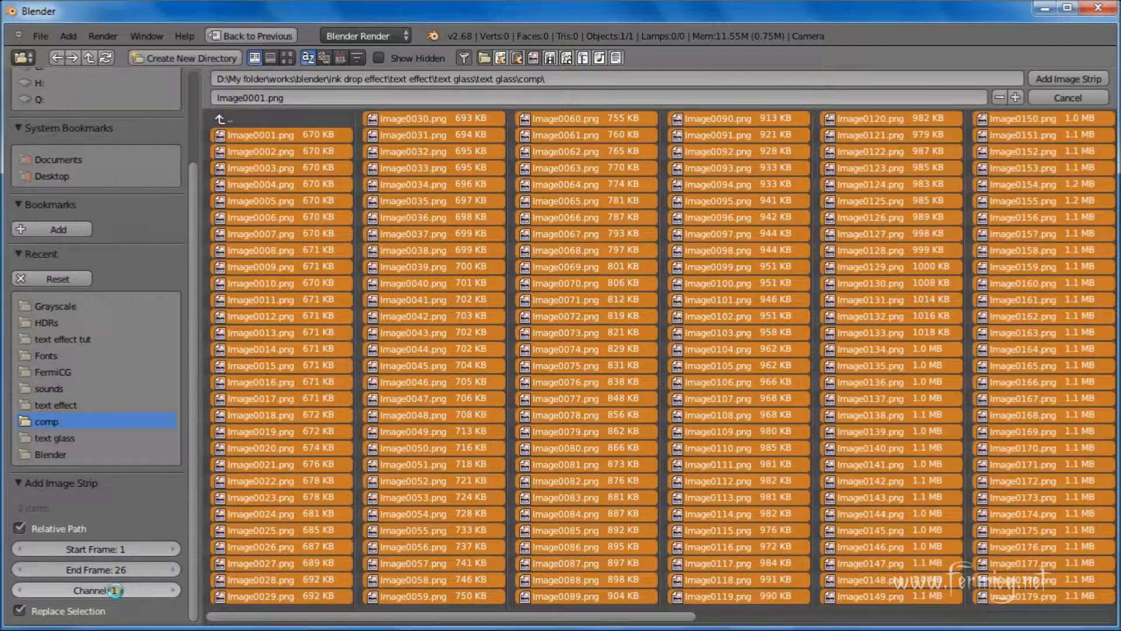
click(115, 590)
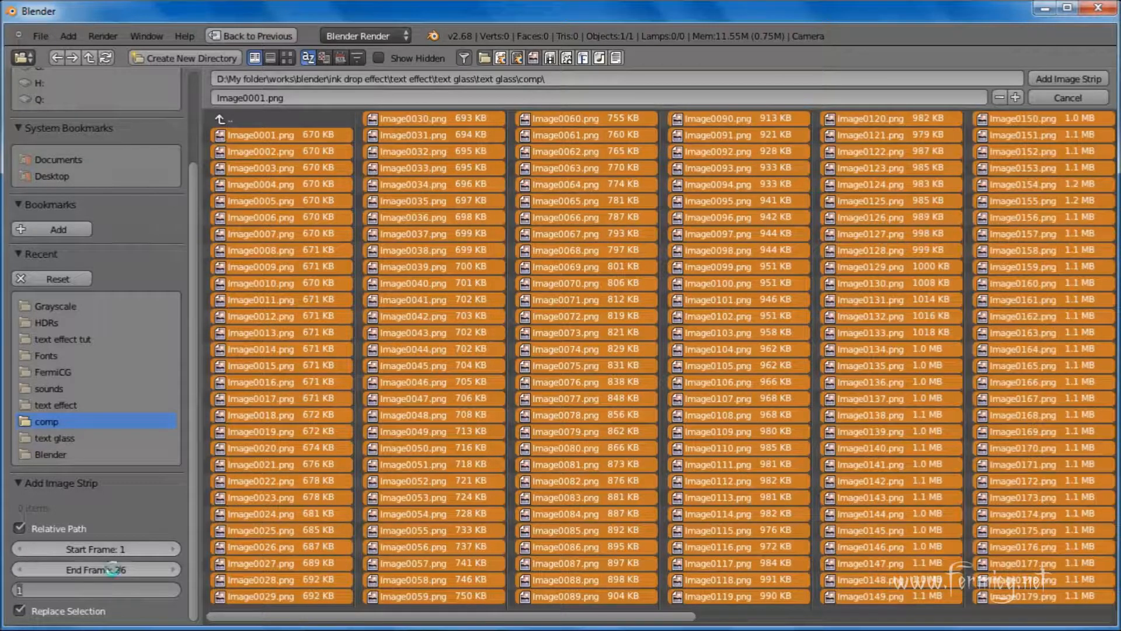
text(2)
click(1058, 79)
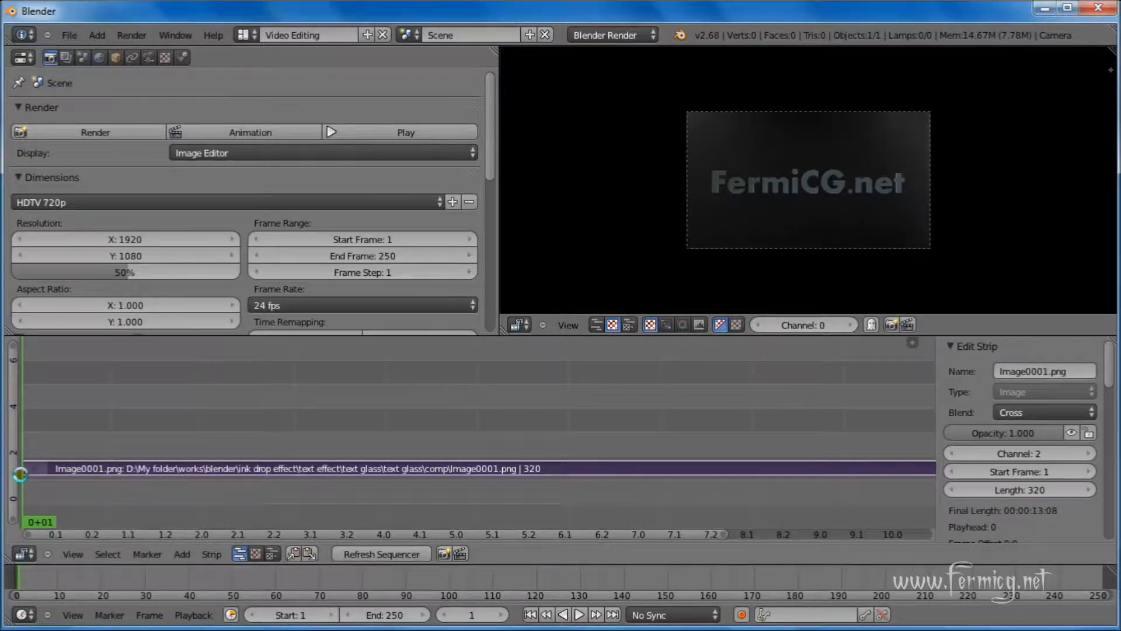
Move the playhead to frame 8 and apply the HDTV 720p render preset
click(48, 463)
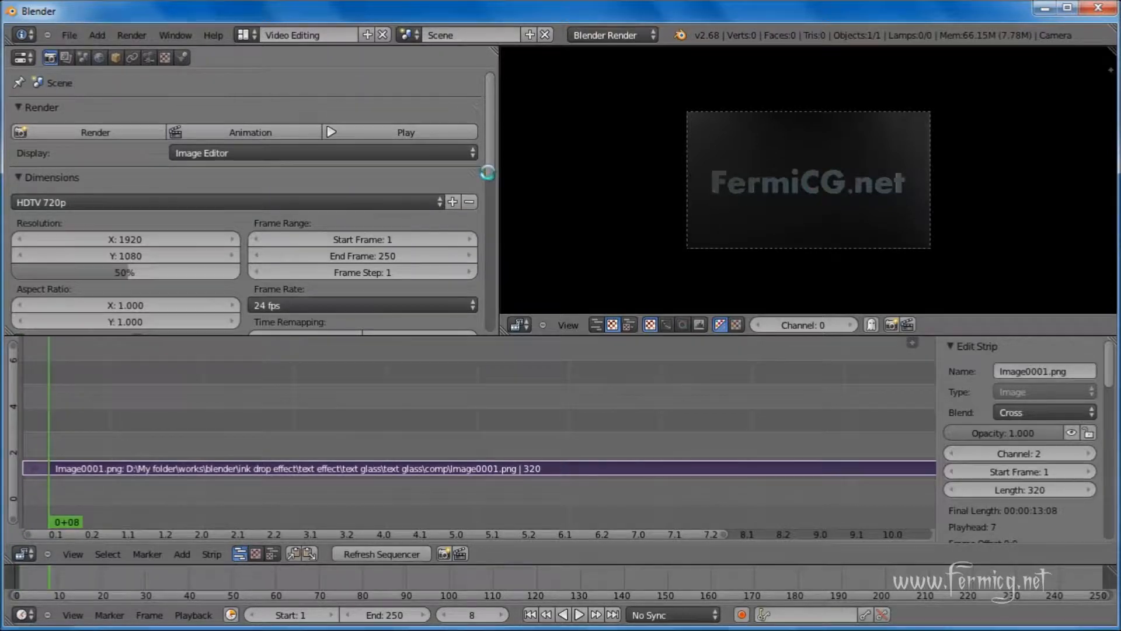
click(243, 203)
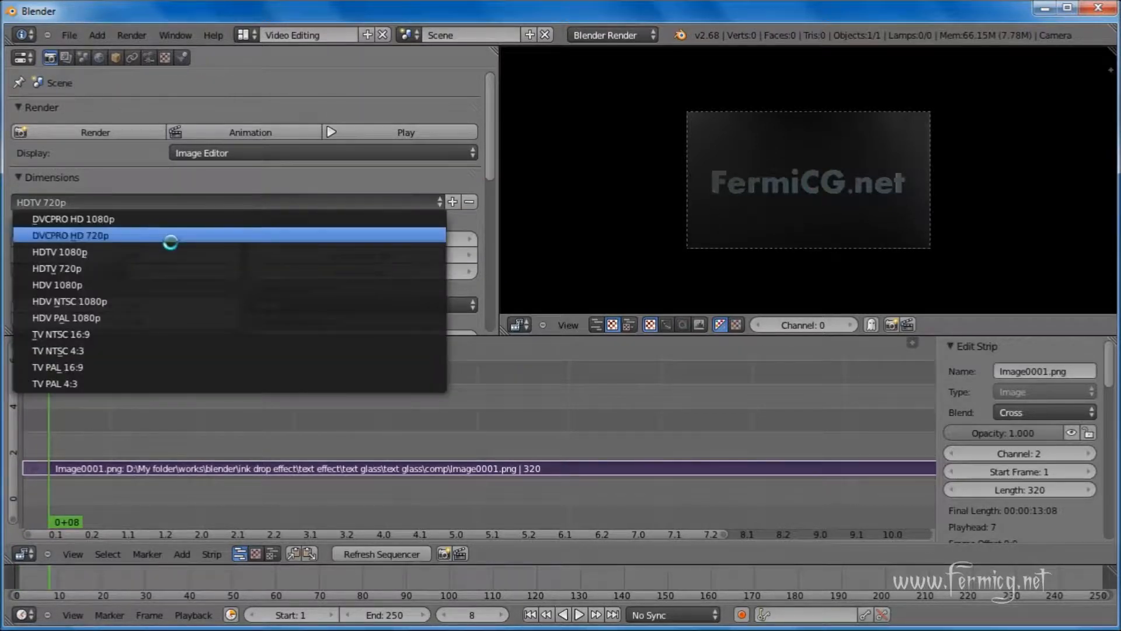
click(159, 268)
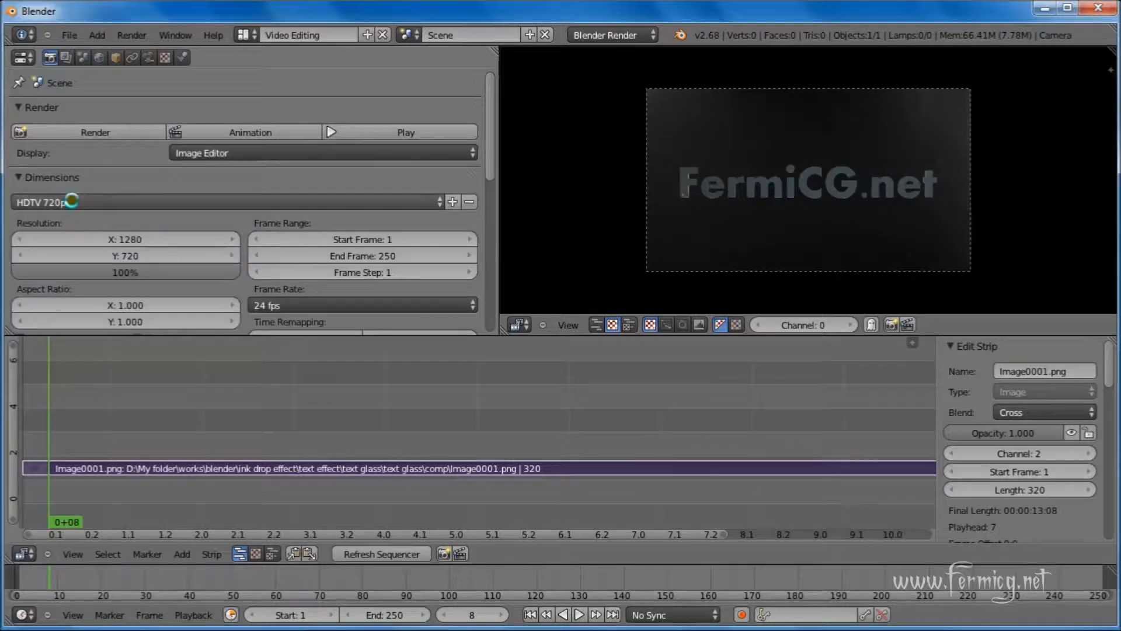
scroll(212, 204, down, 1)
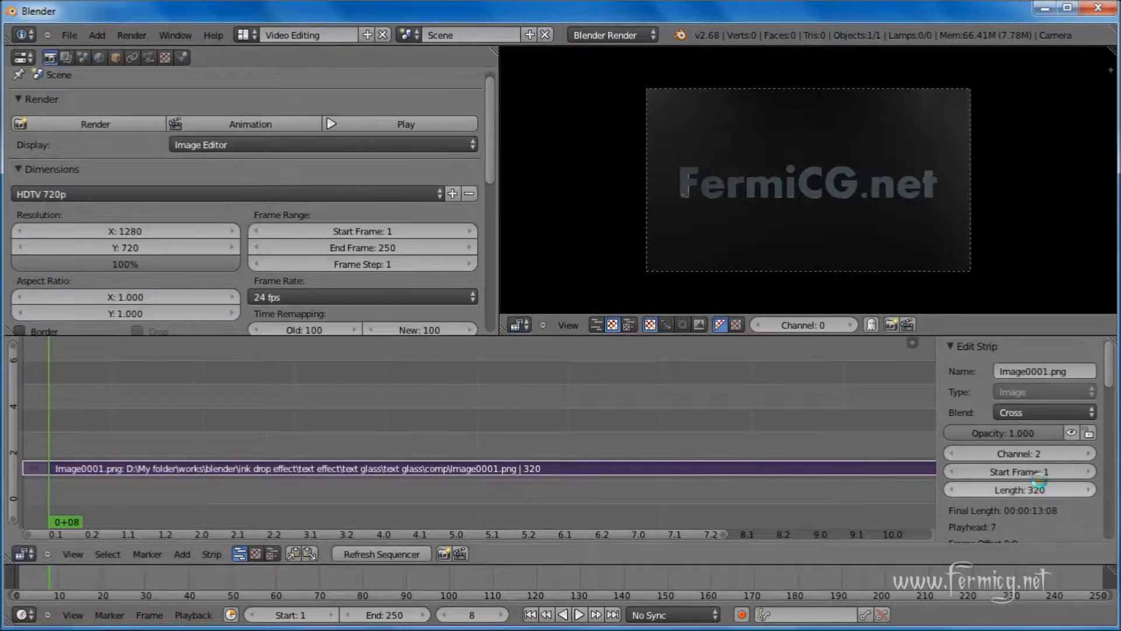
Enable Backwards playback for the image strip and scrub the sequence to frame 319
scroll(1091, 398, down, 10)
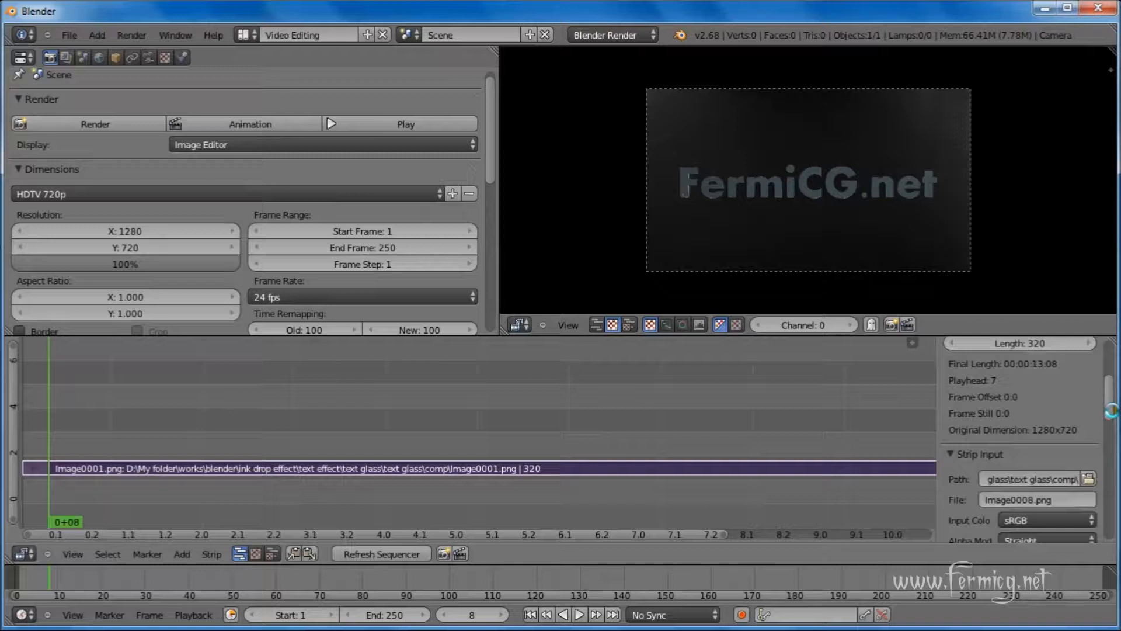
drag(1112, 422, 1113, 495)
click(971, 426)
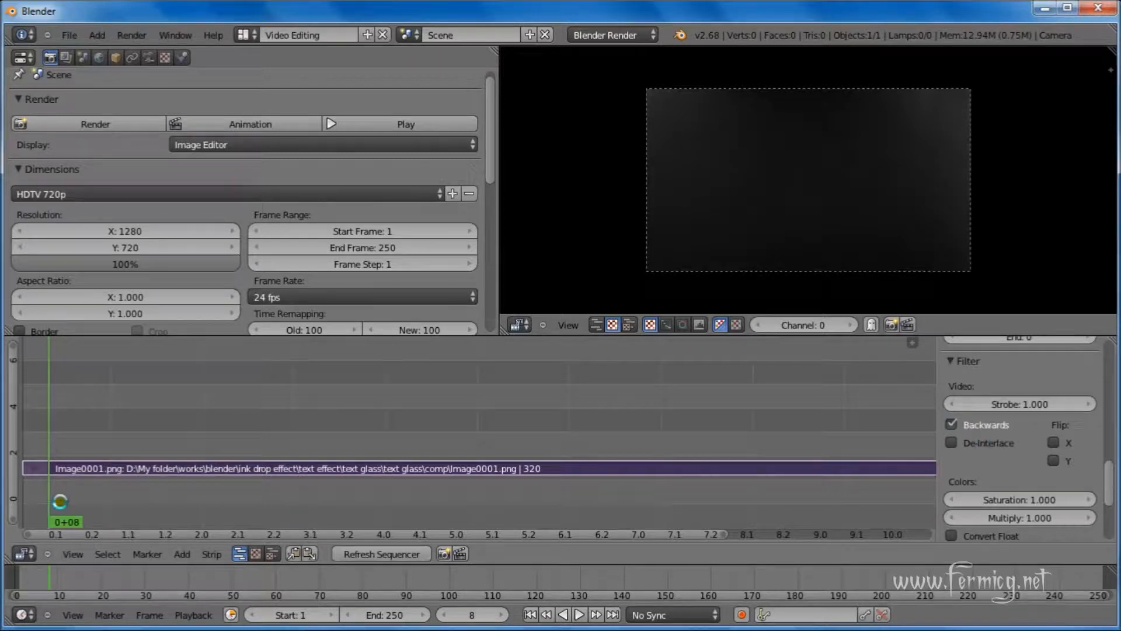
click(44, 500)
drag(118, 500, 801, 504)
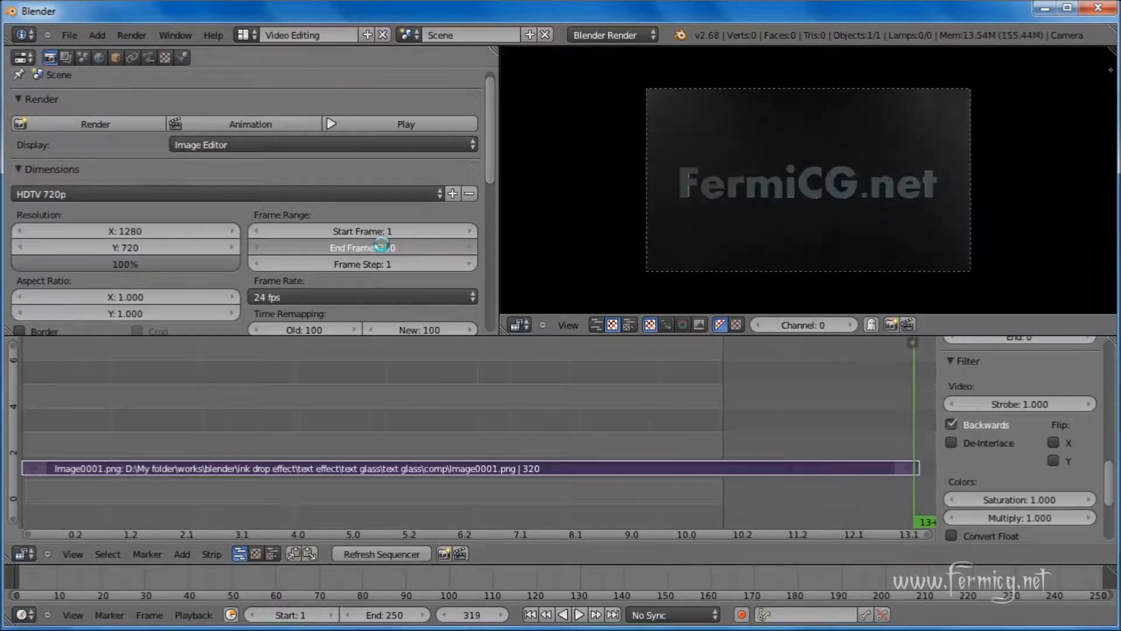
Set the scene's end frame to 400
click(382, 246)
text(400)
key(Return)
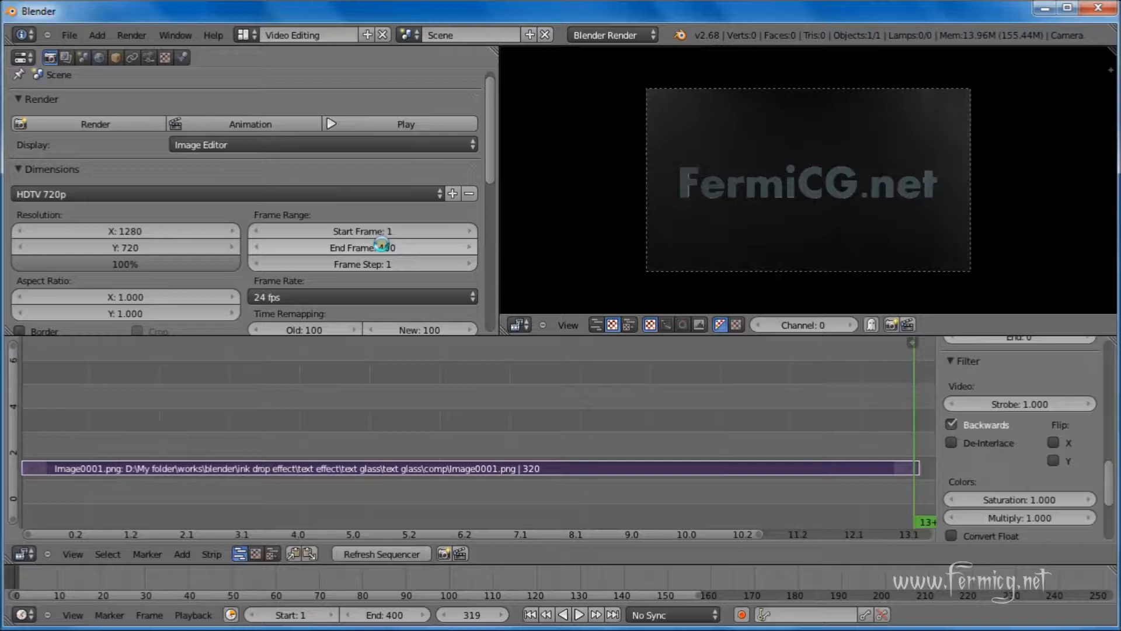
Extend the end handle of the image strip to the scene's last frame, holding its final image
drag(757, 534, 938, 542)
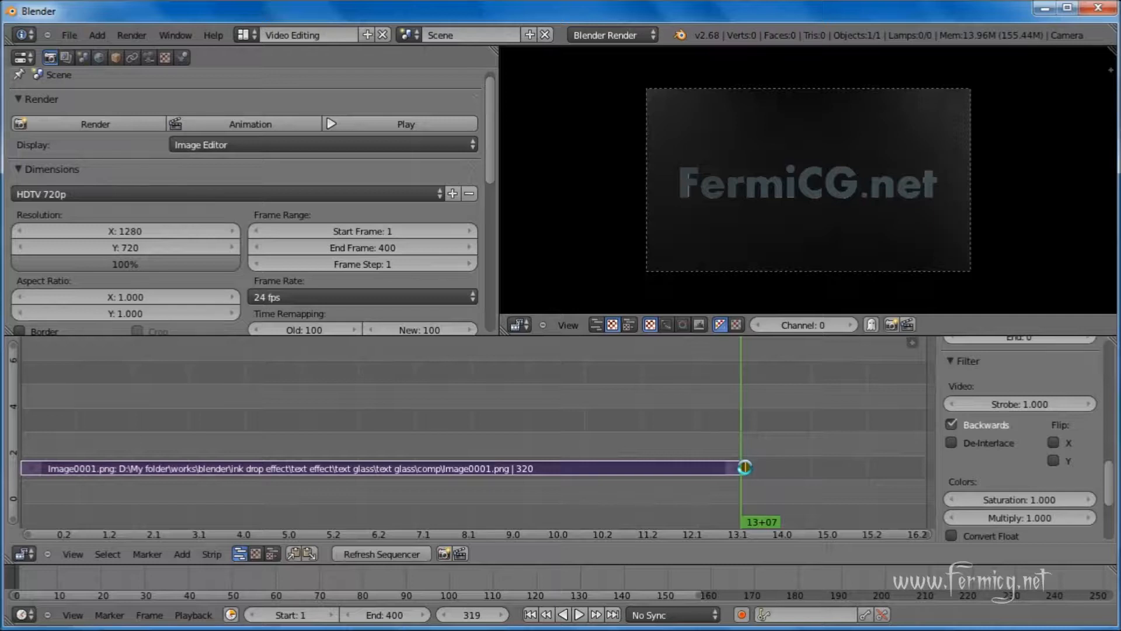
right_click(745, 467)
key(g)
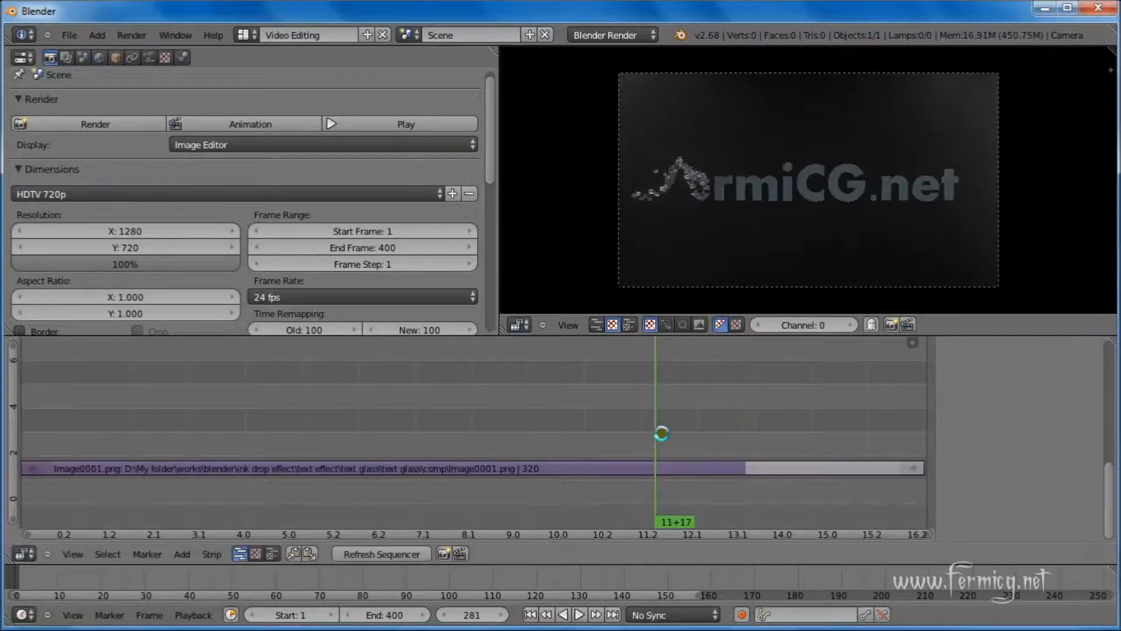
Add fermicg water mark for video copy.png as an image strip from frame 0 to 400 on channel 3
drag(656, 430, 14, 437)
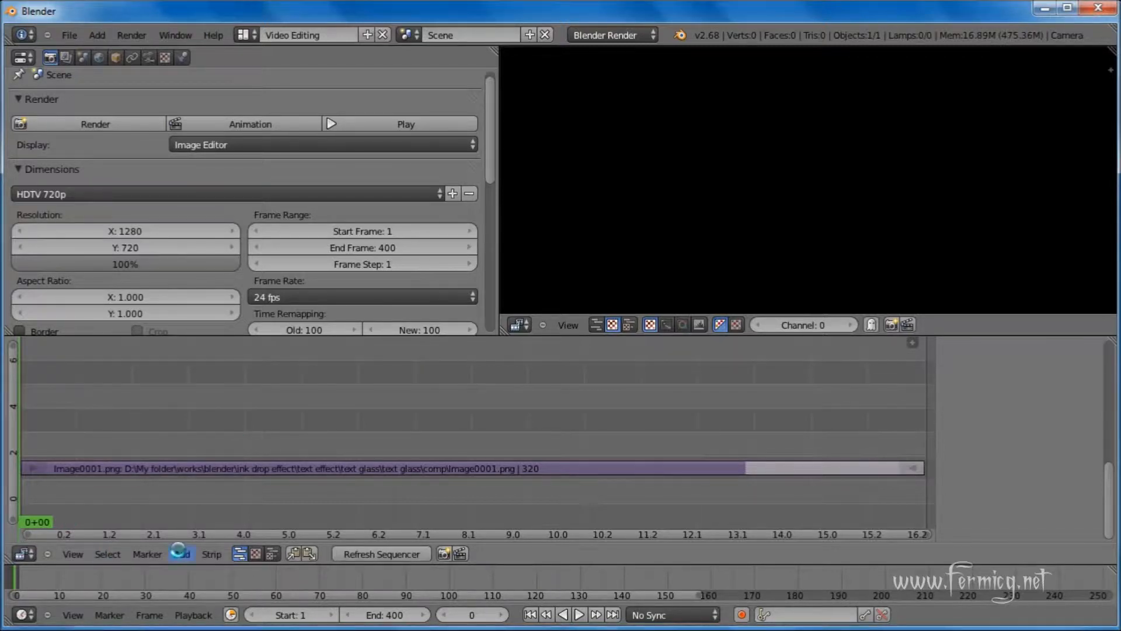
click(181, 552)
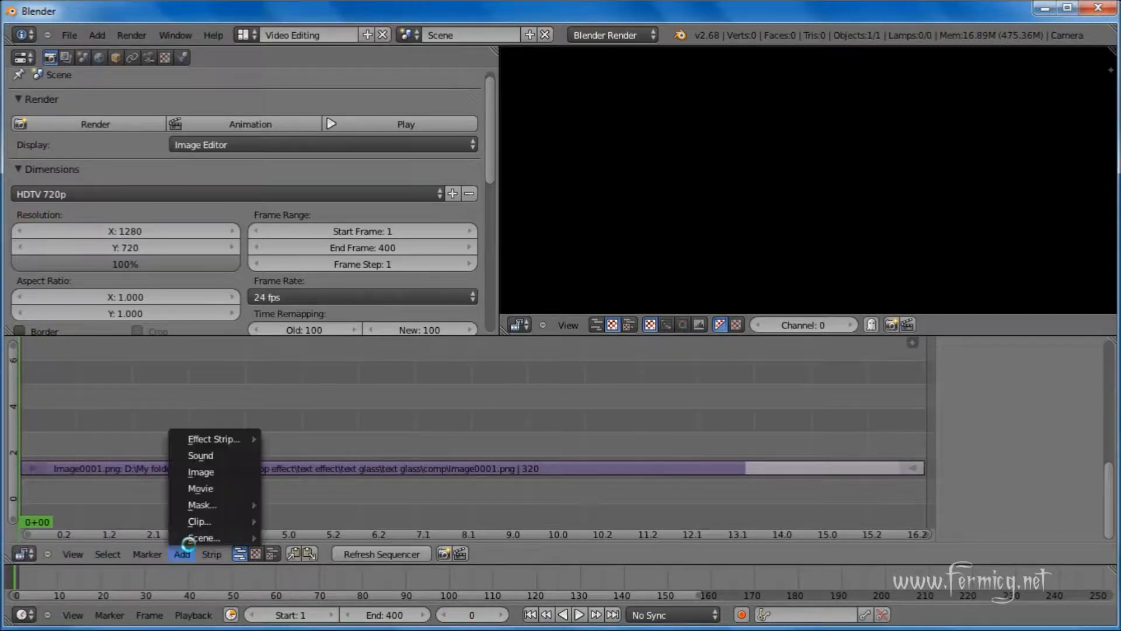
click(247, 472)
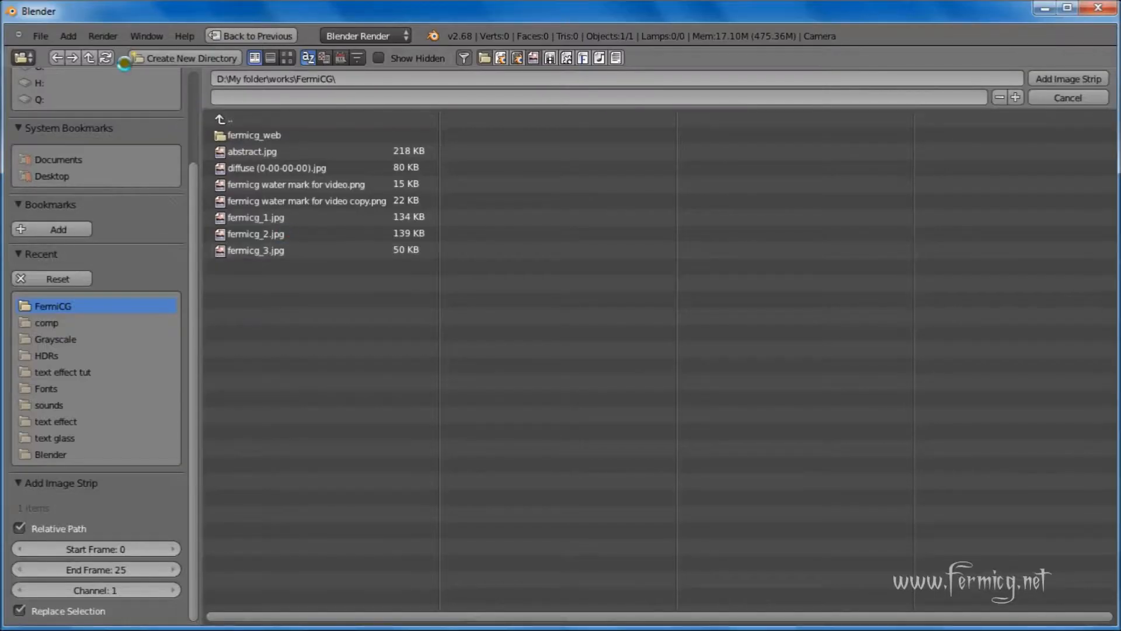
click(287, 58)
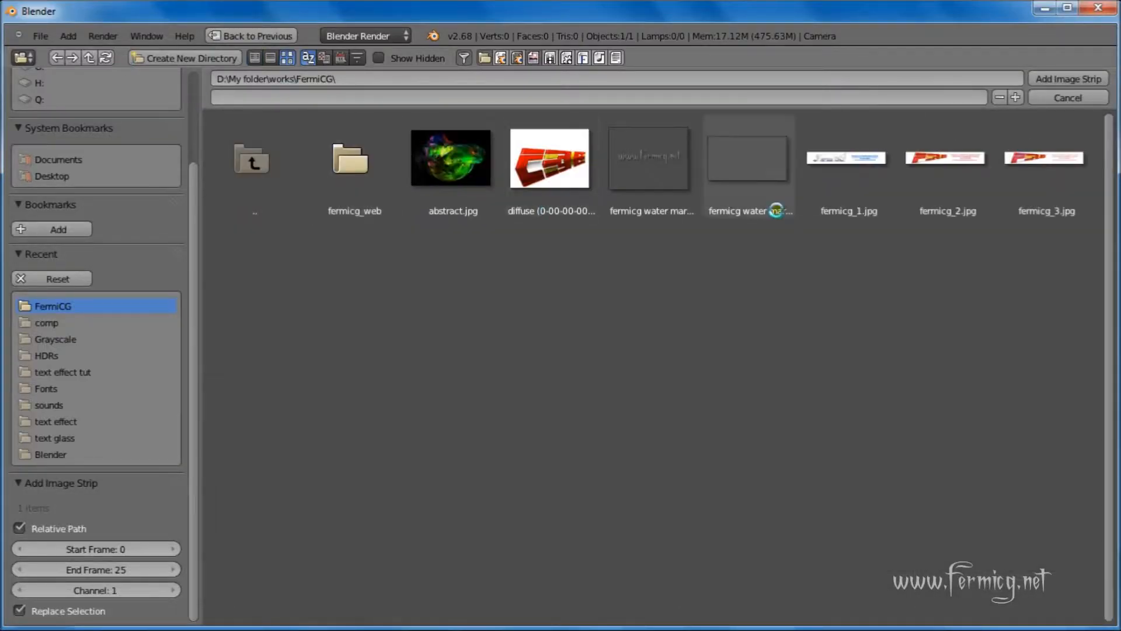
click(753, 179)
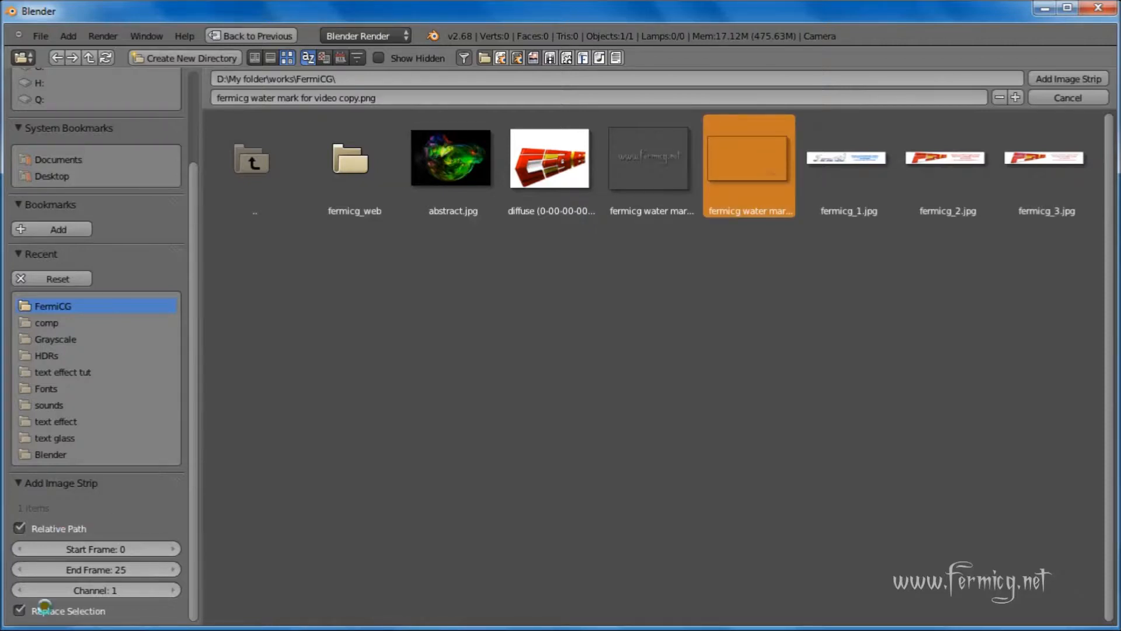
click(108, 590)
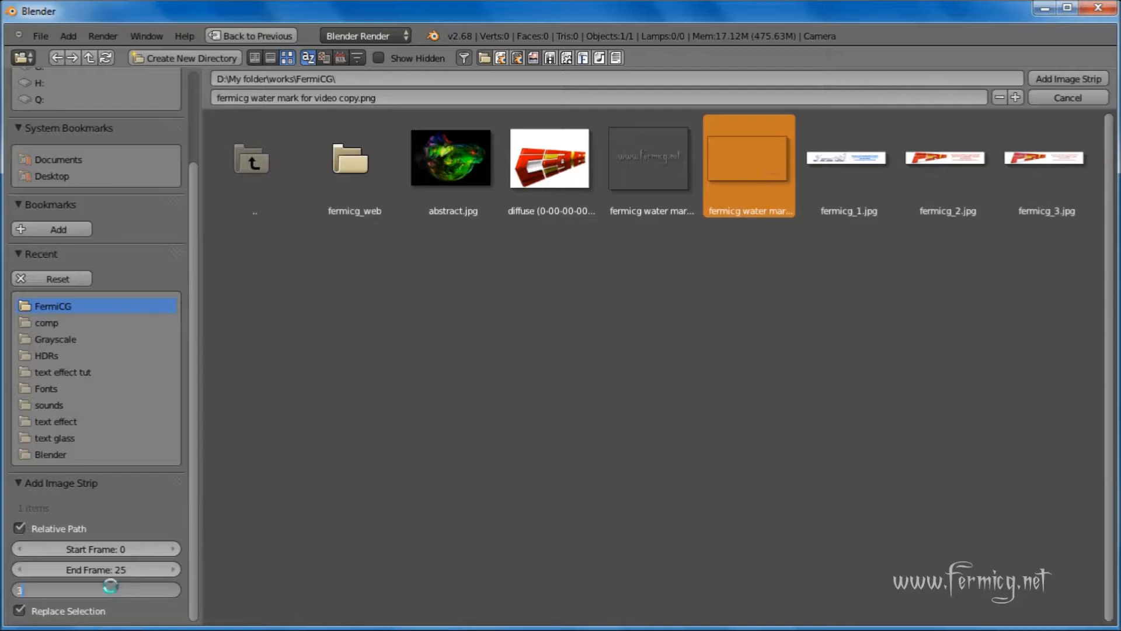
key(Return)
click(121, 568)
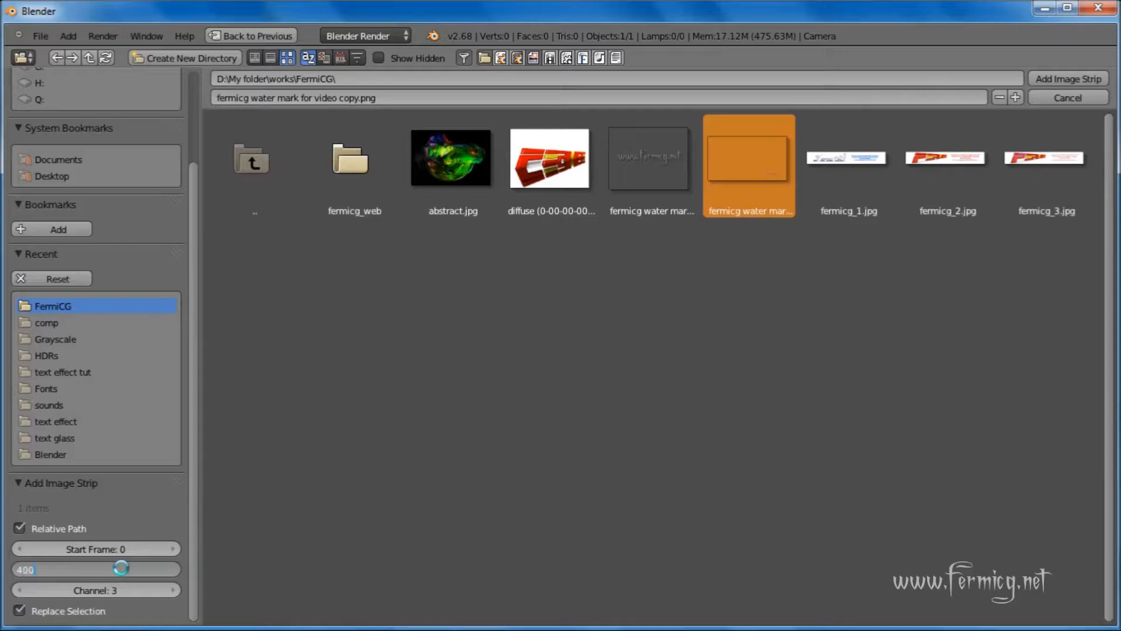
text(400)
key(Return)
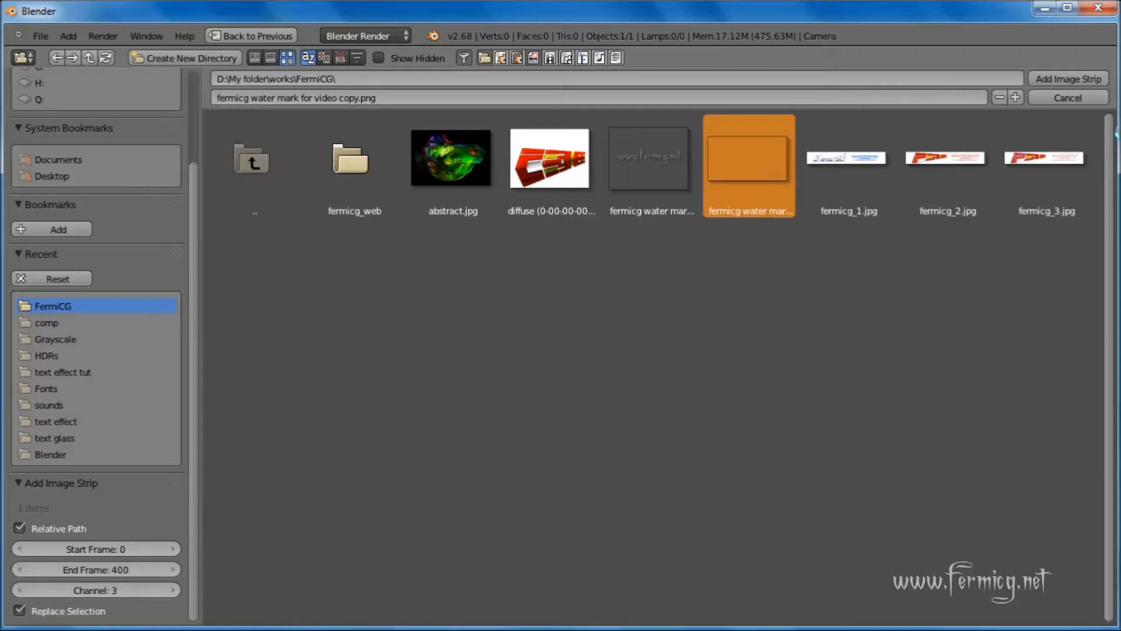
click(1104, 86)
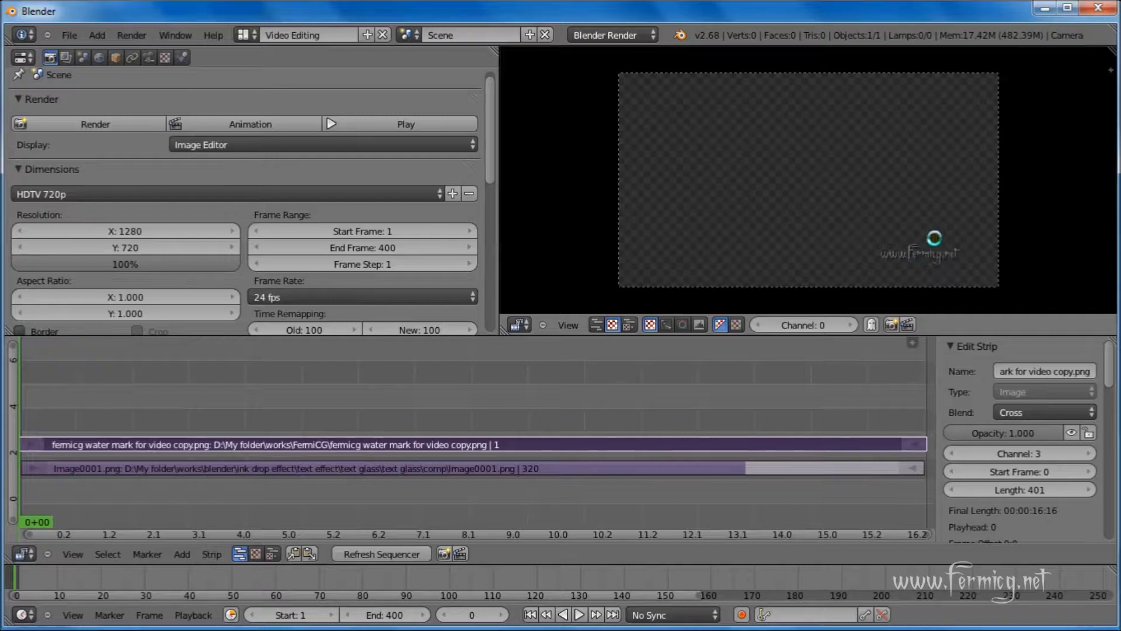
Set the watermark strip's blend mode to Alpha Over
drag(53, 385, 1116, 361)
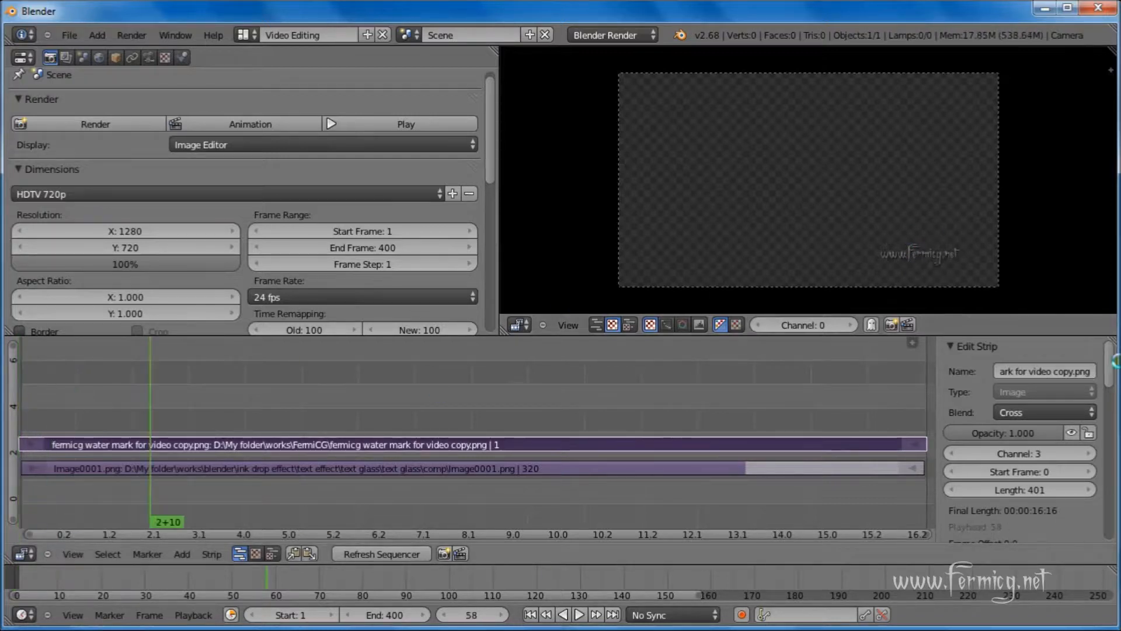
click(1055, 412)
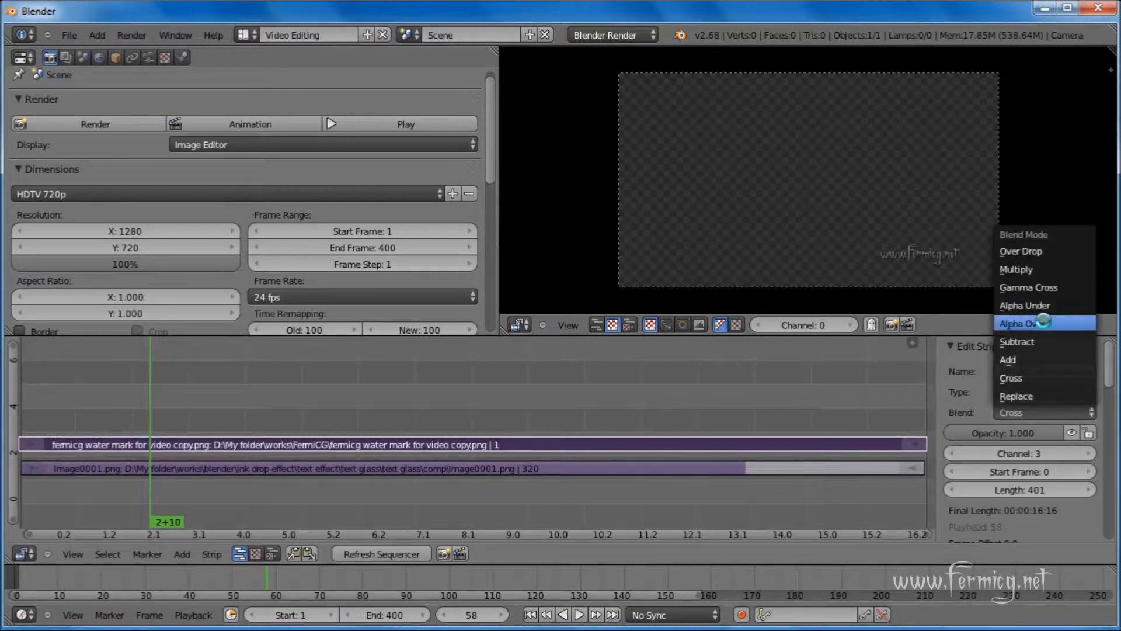
click(1043, 322)
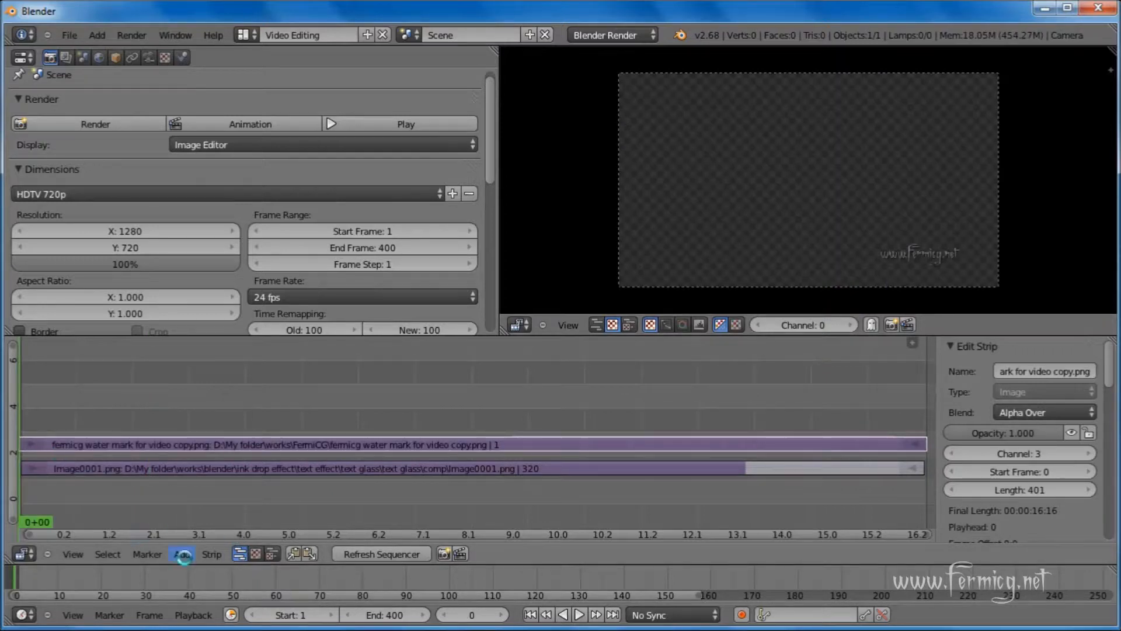
Add destination.mp3 from the sounds folder as a sound strip starting at frame 0 on channel 1
click(183, 554)
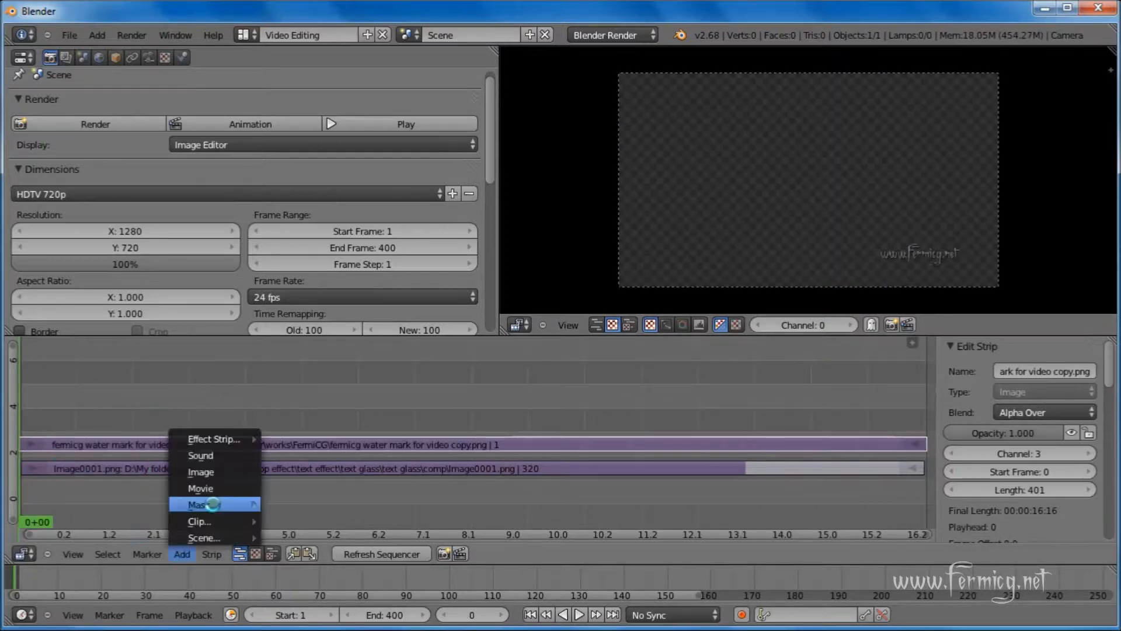
click(233, 459)
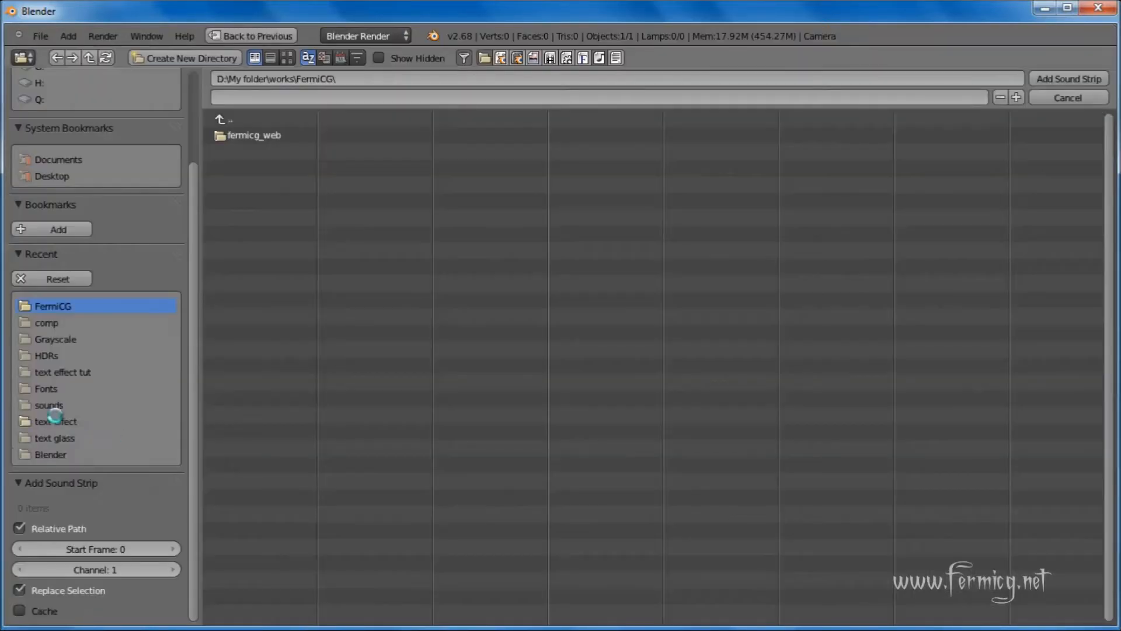
click(56, 407)
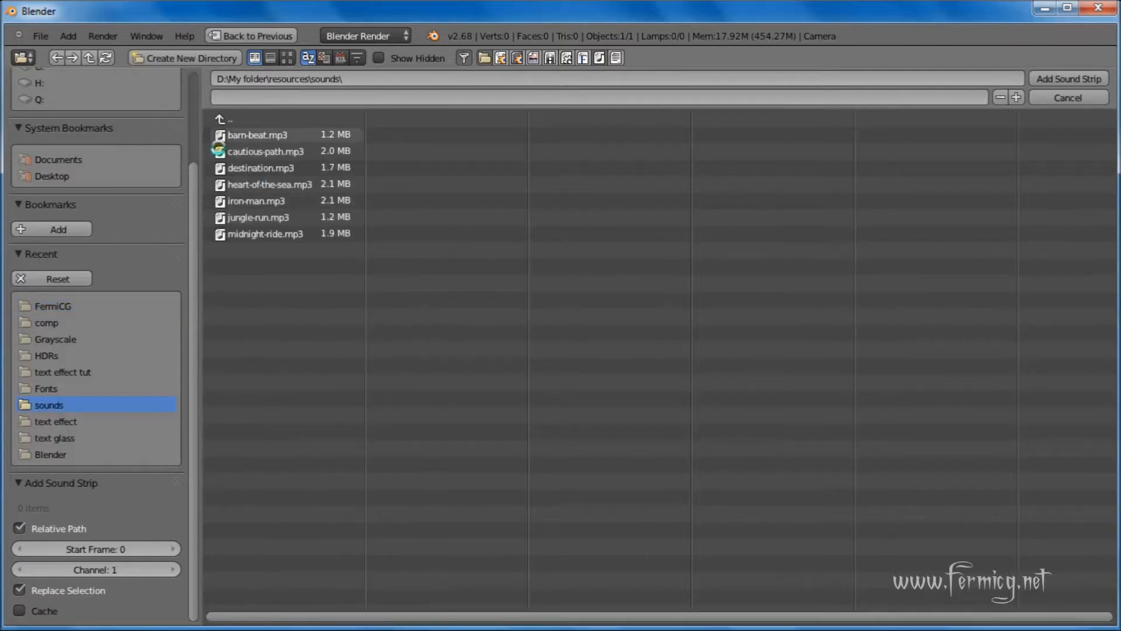
click(280, 168)
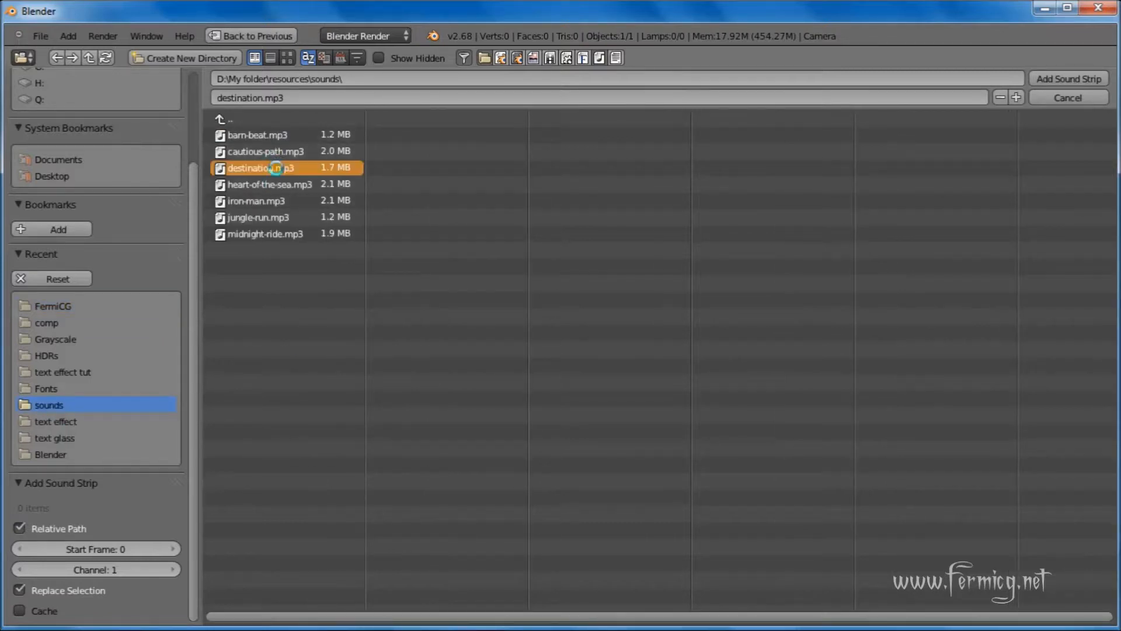
click(1071, 79)
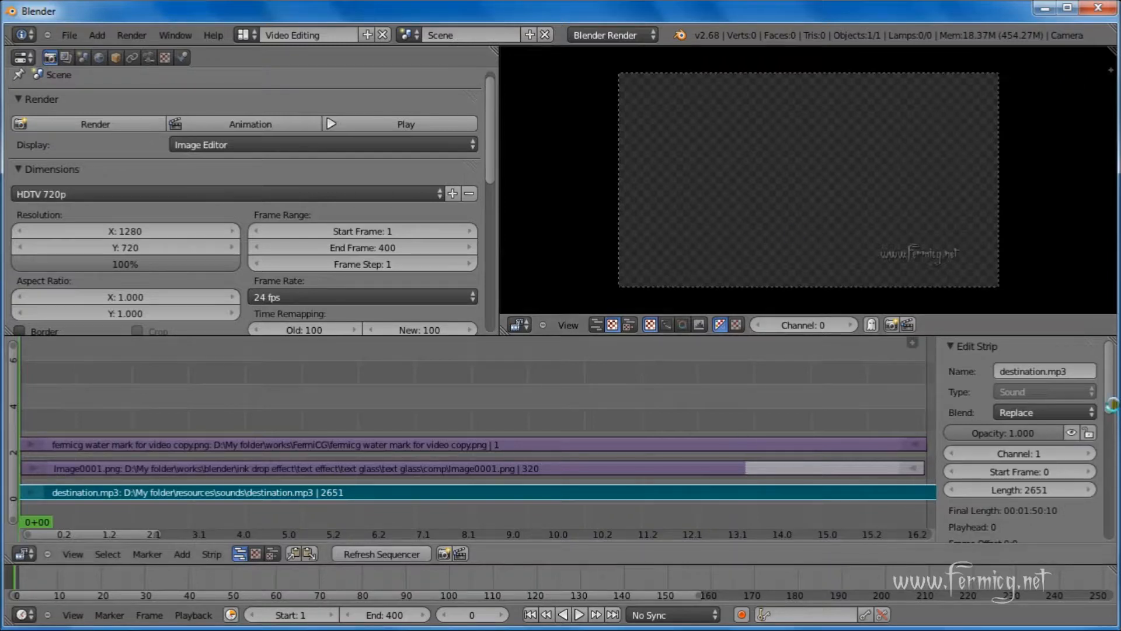
Turn on Draw Waveform for the sound strip and play the sequence from the start
scroll(1085, 448, down, 8)
click(579, 611)
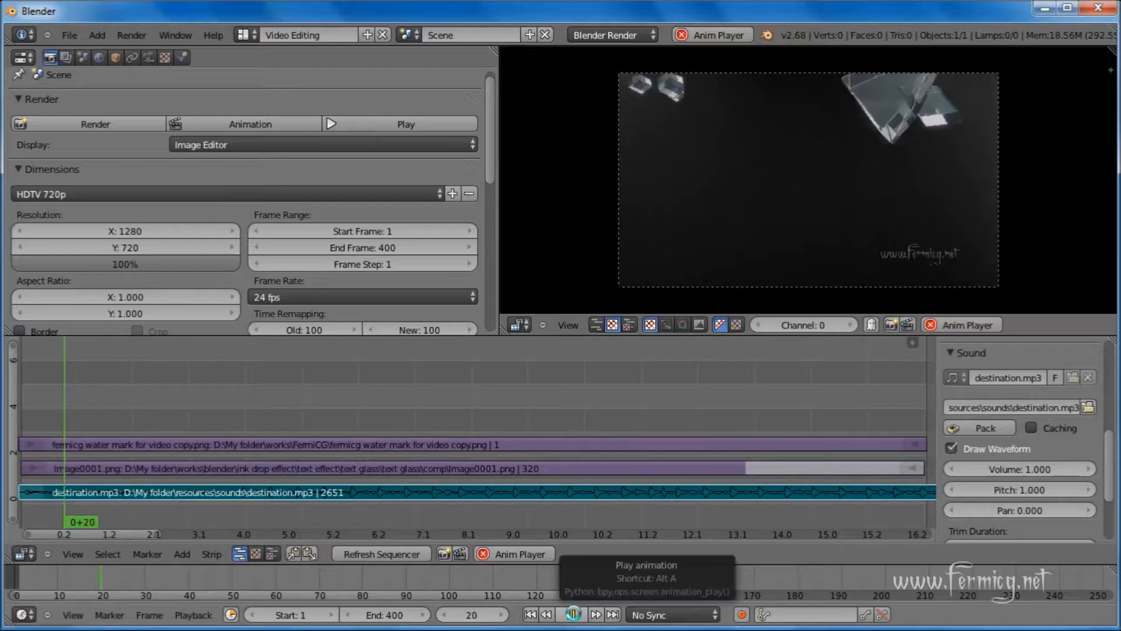
Stop the playback and set the render output path to D:\My folder\works\blender\text effect tut\video\ with the file name text video
key(Escape)
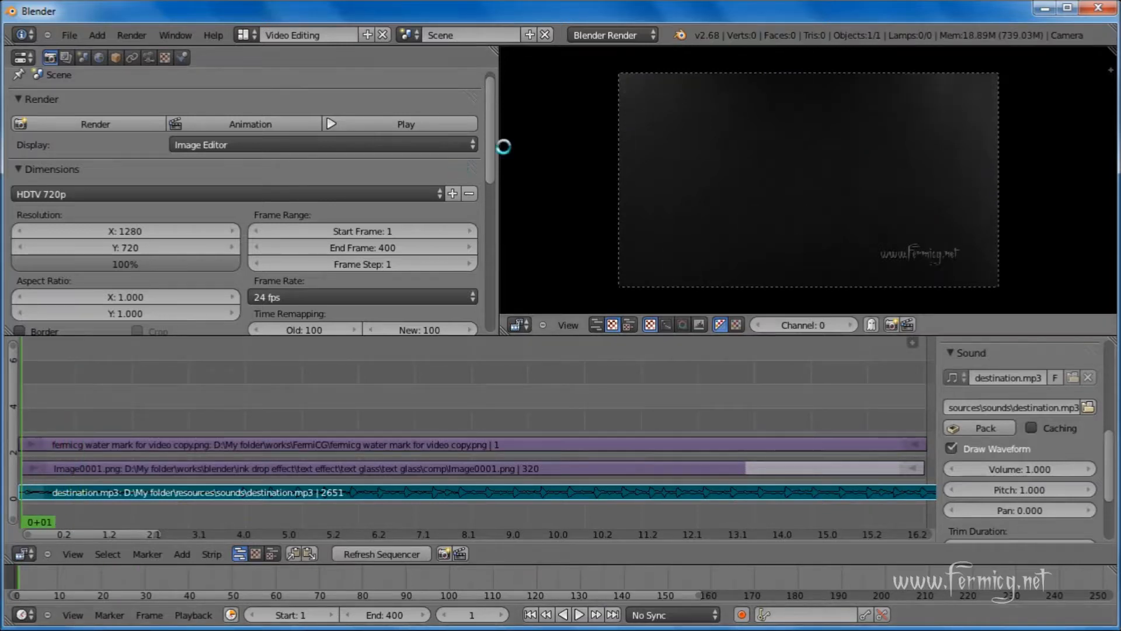
drag(487, 153, 486, 303)
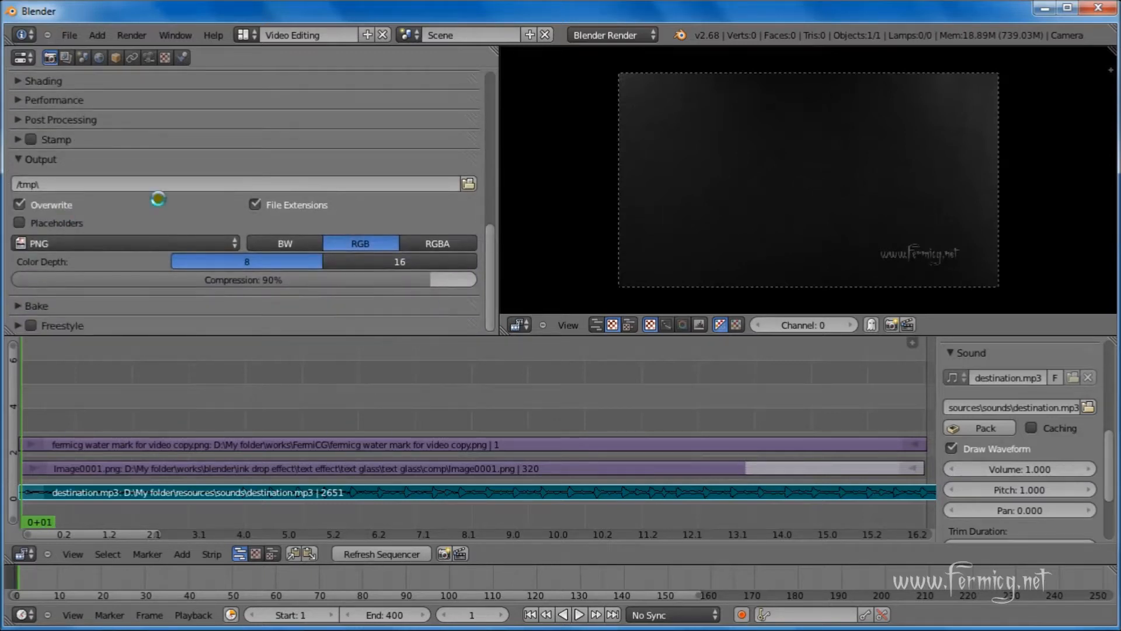
click(468, 183)
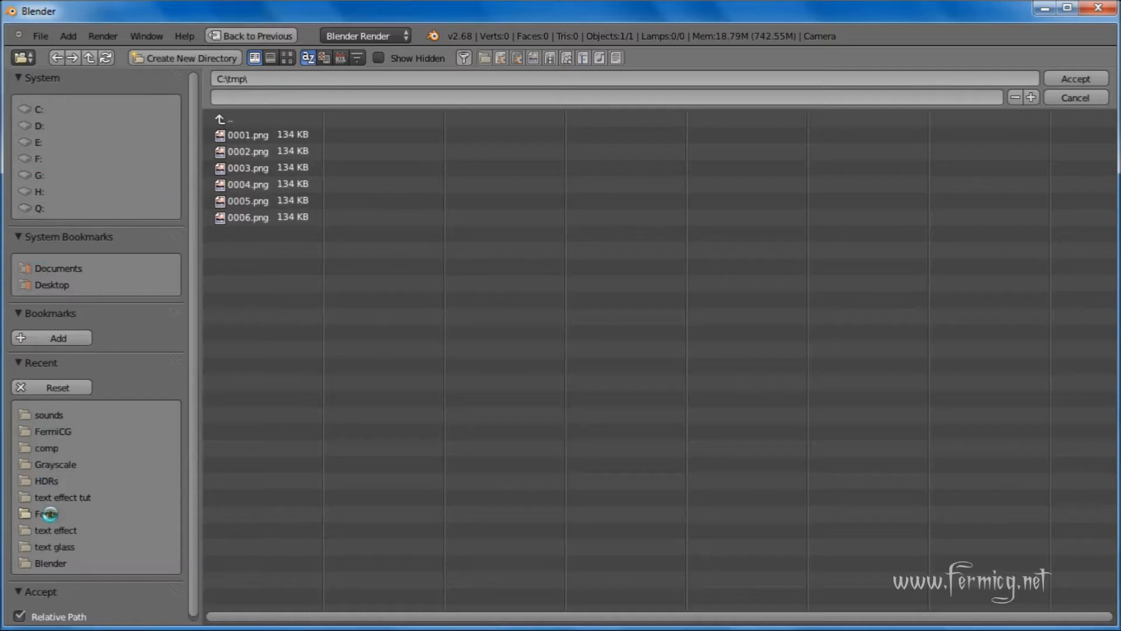
click(58, 498)
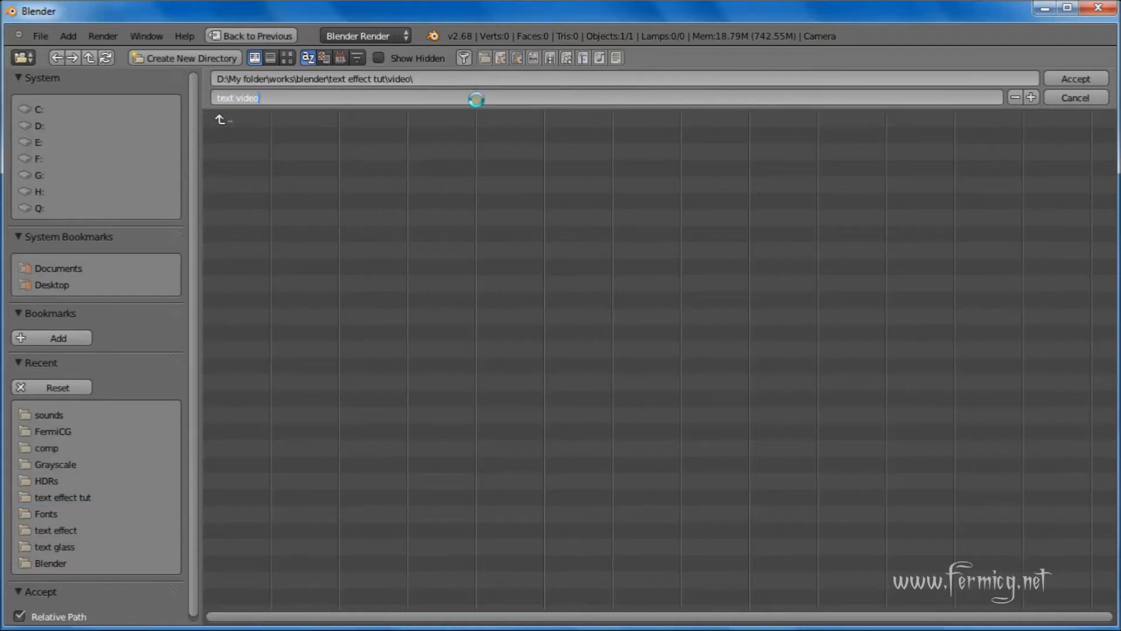
click(1075, 79)
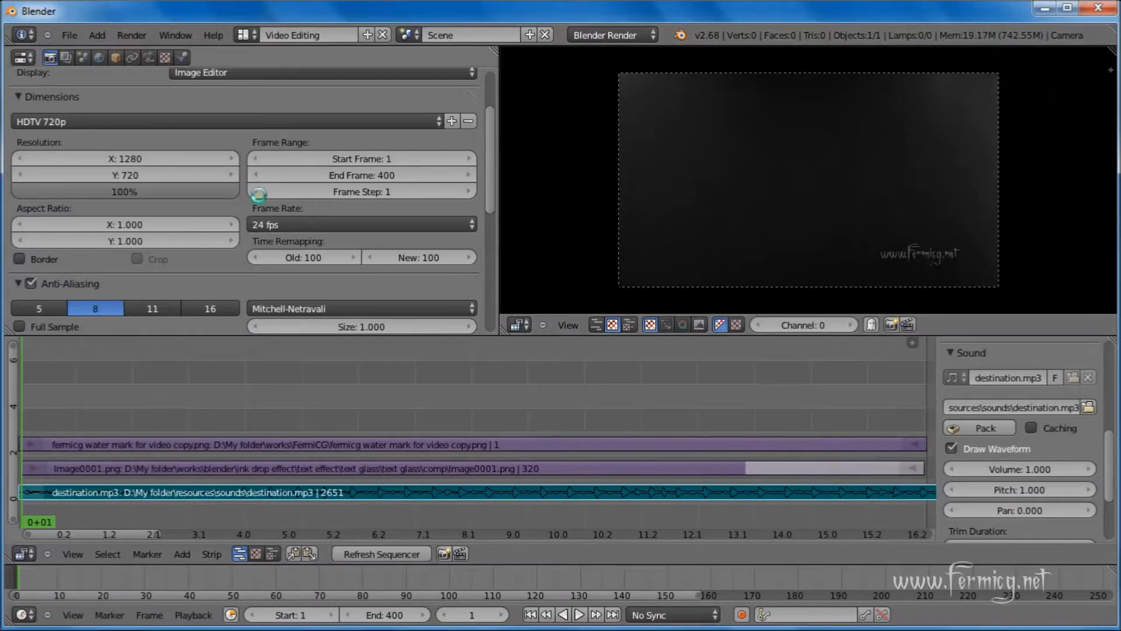
Set the output file format to H.264 and apply the H264 encoding preset
scroll(213, 292, down, 10)
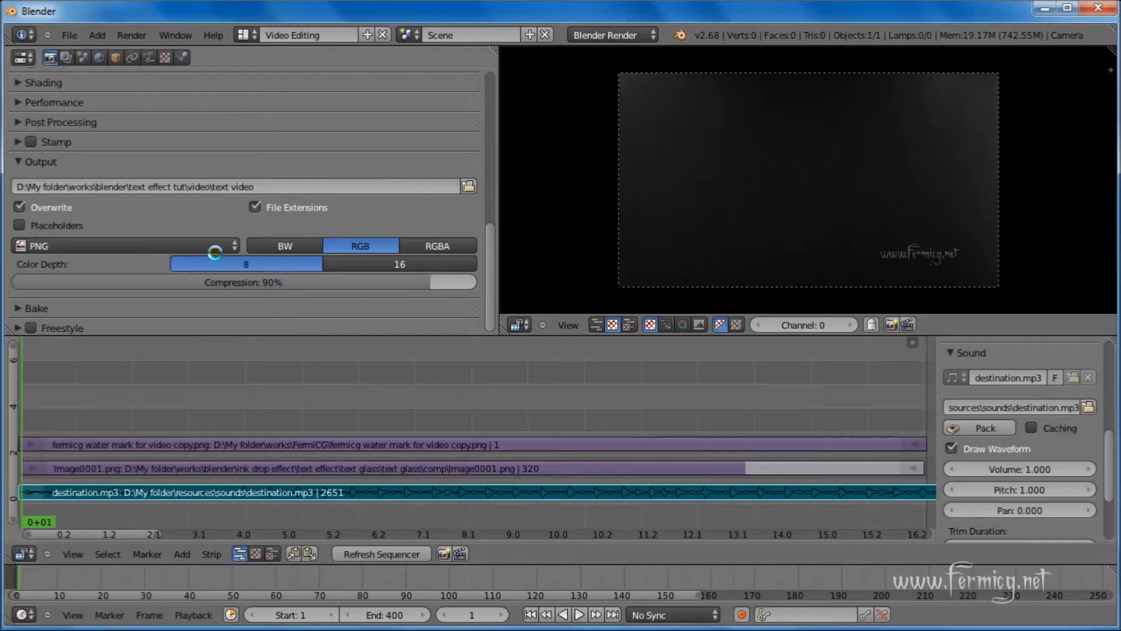
click(153, 244)
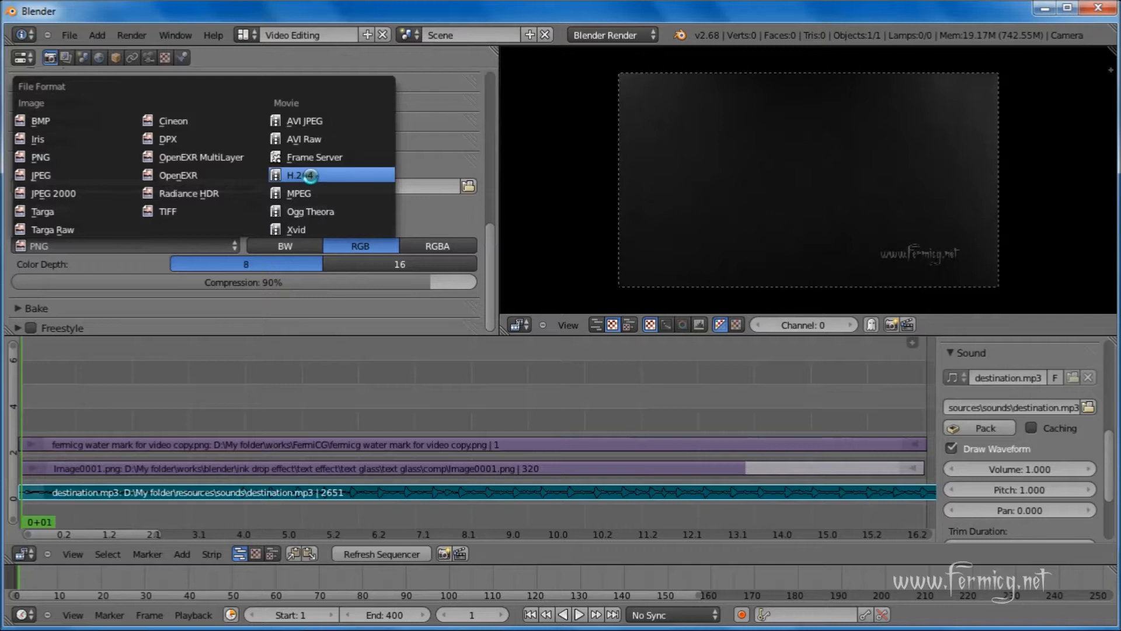
click(310, 175)
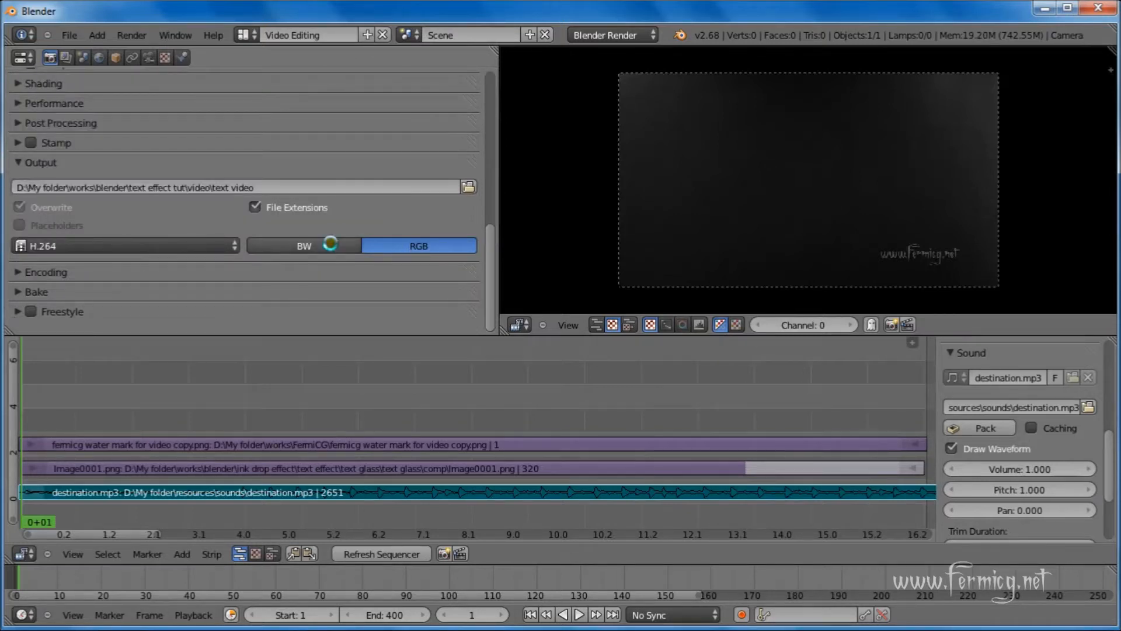
click(48, 266)
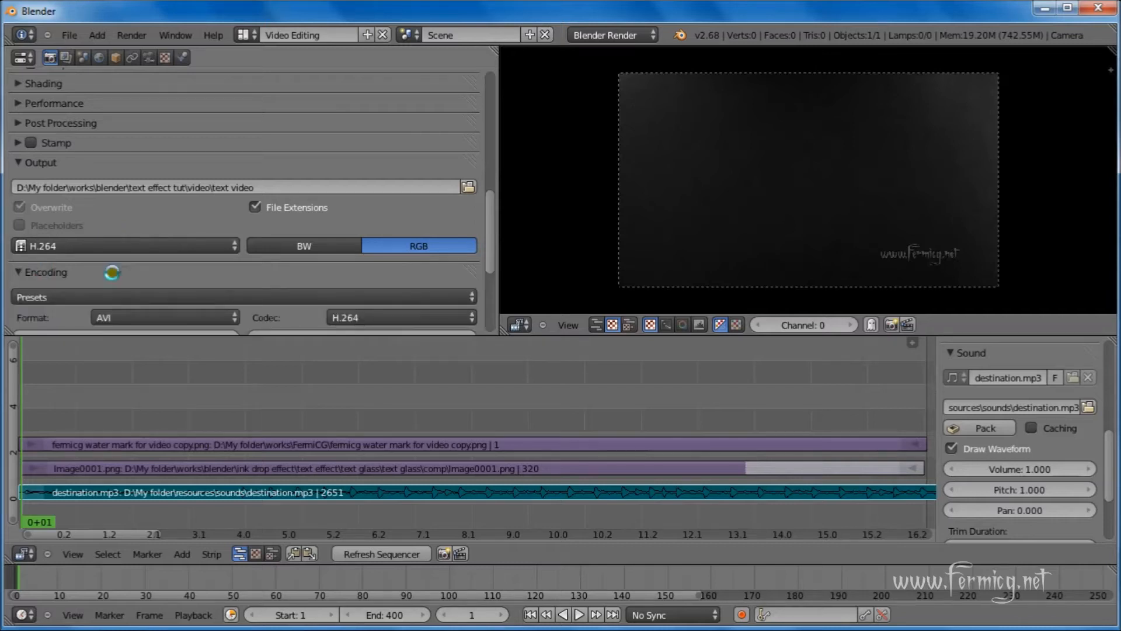
click(290, 291)
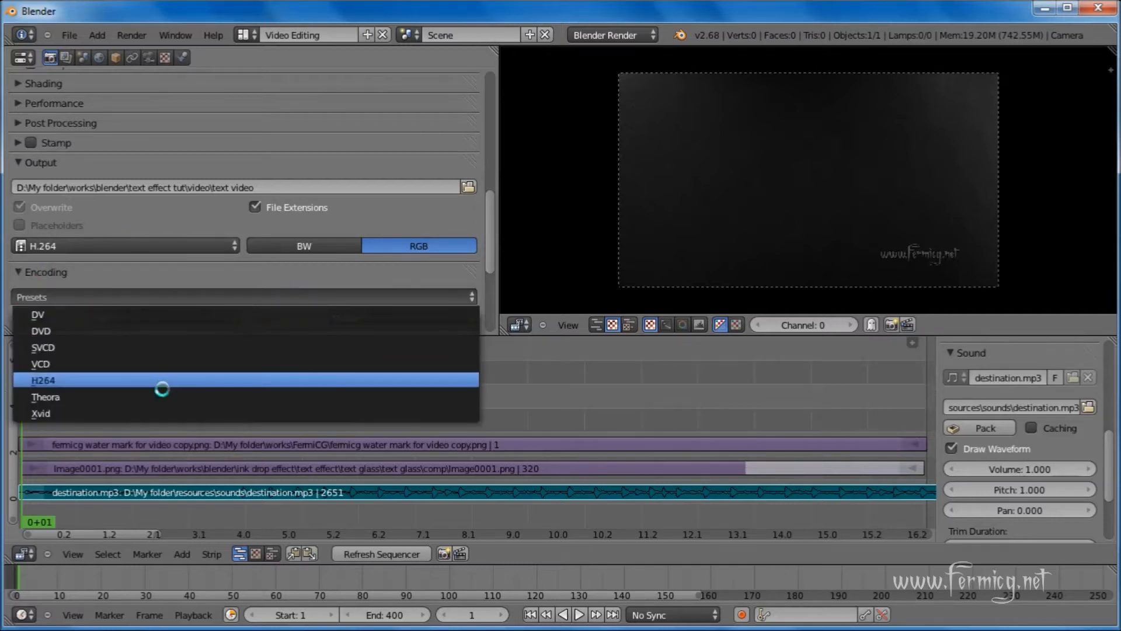
click(158, 378)
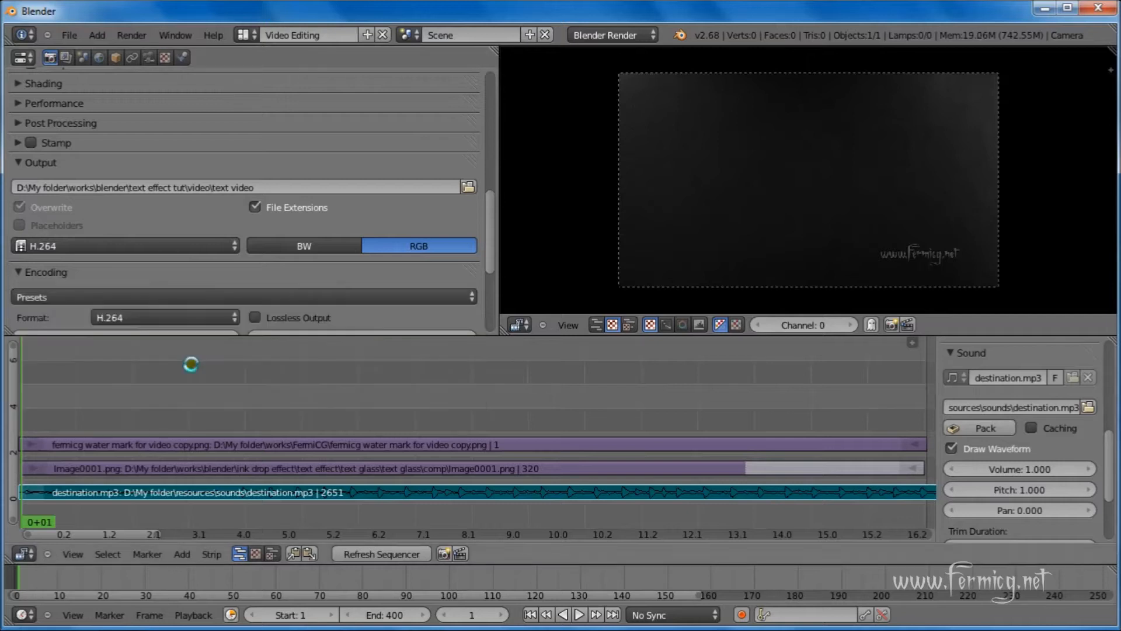
Set the encoding audio codec to MP3 and render the sequence as an animation
scroll(489, 231, down, 5)
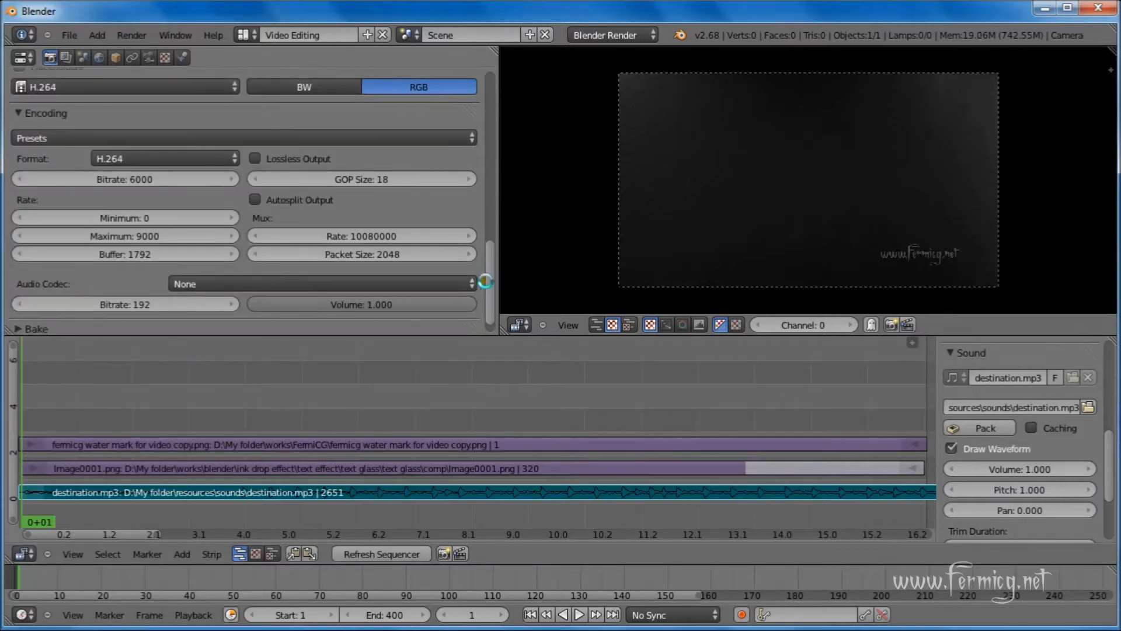
scroll(279, 199, down, 1)
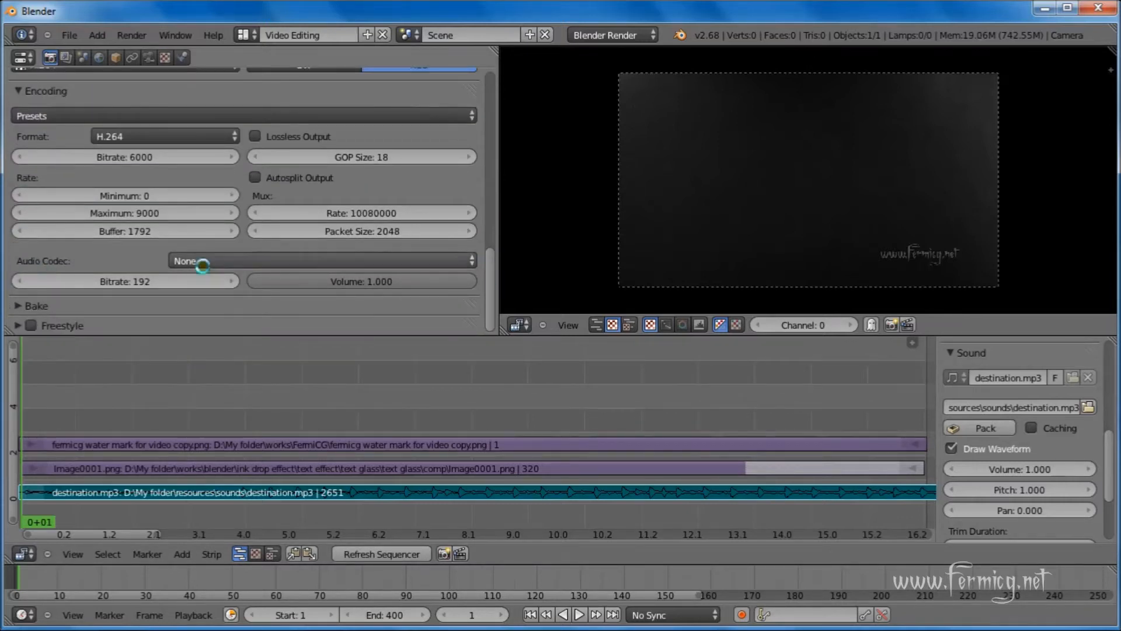
click(250, 261)
click(255, 210)
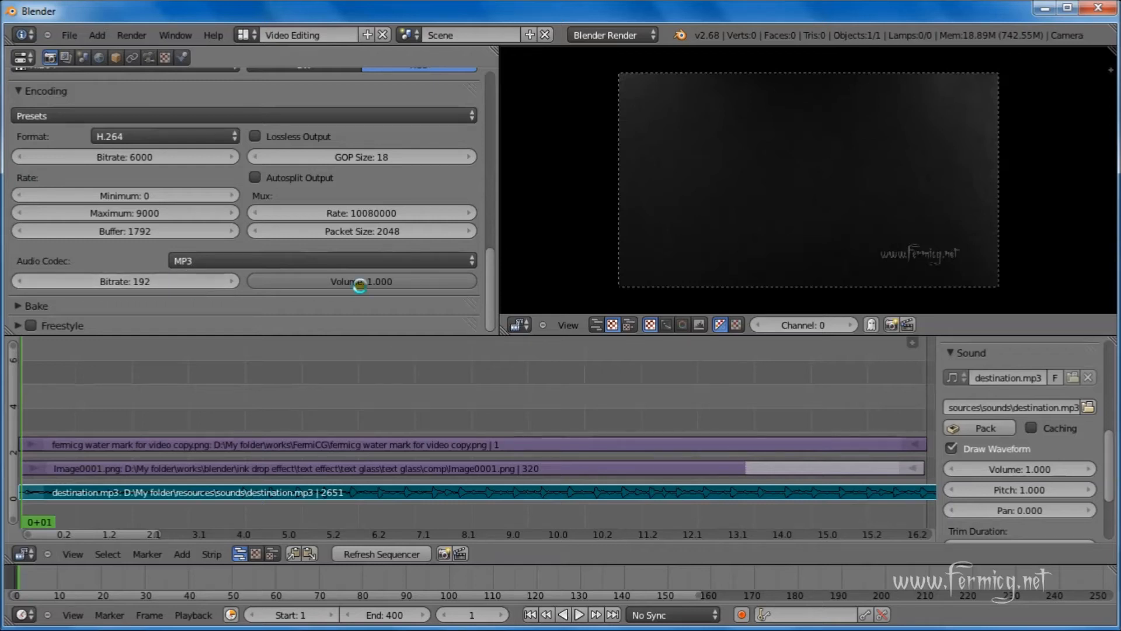
drag(490, 279, 501, 117)
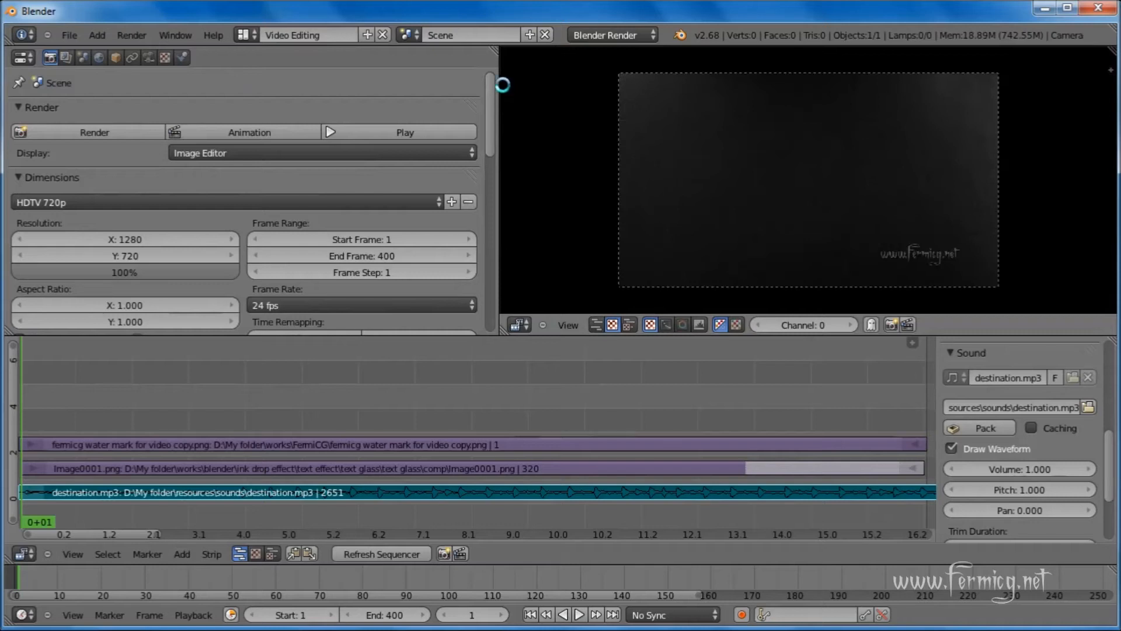
click(275, 130)
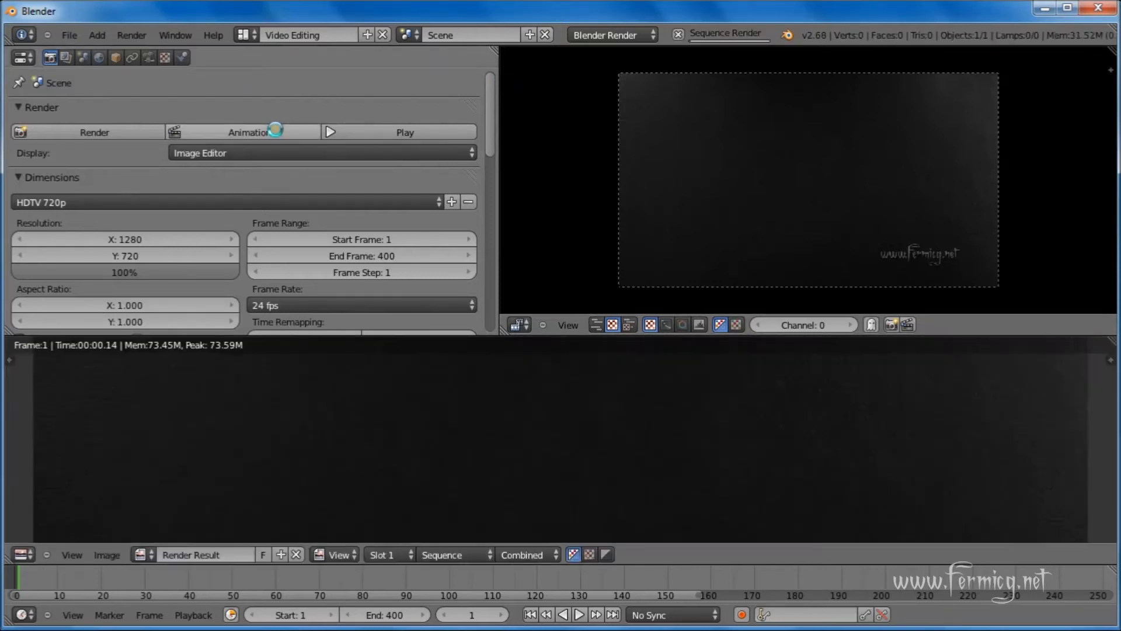